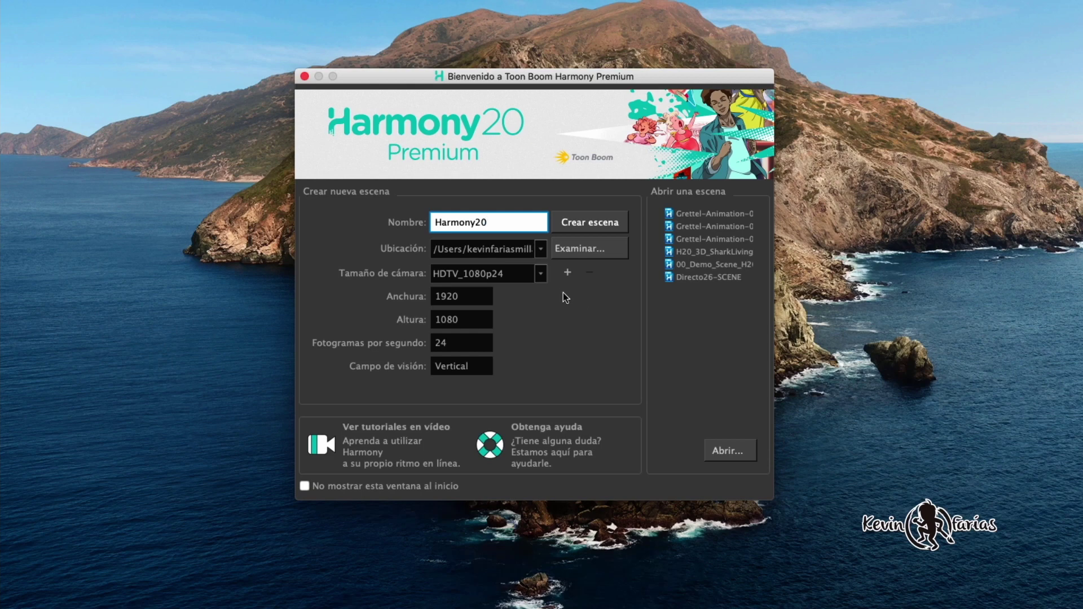
# Create the scene Harmony20 with the HDTV_1080p24 camera size.
pyautogui.click(541, 274)
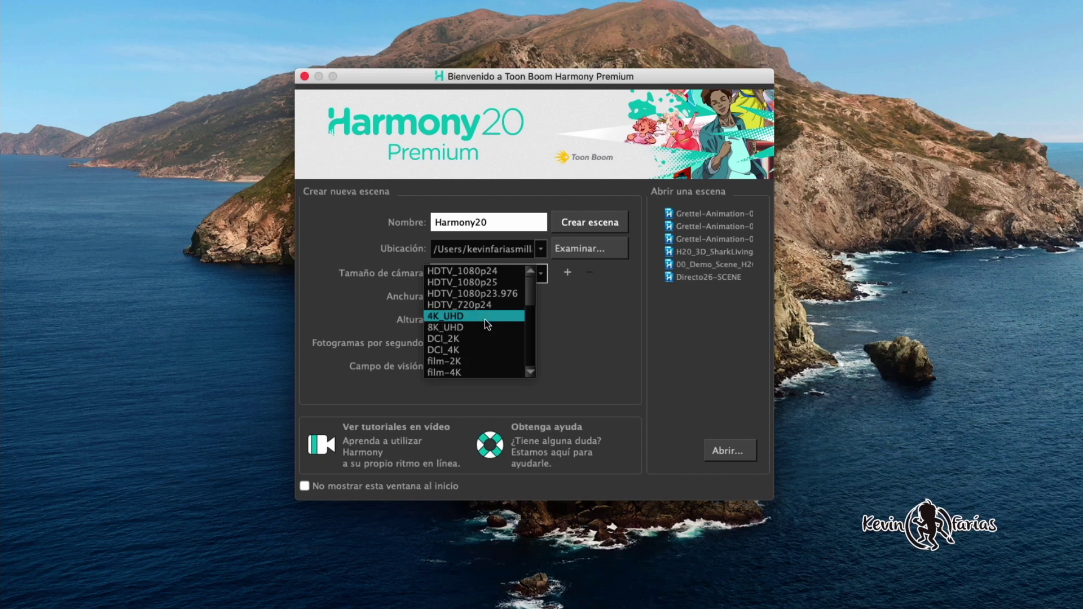
pyautogui.click(499, 274)
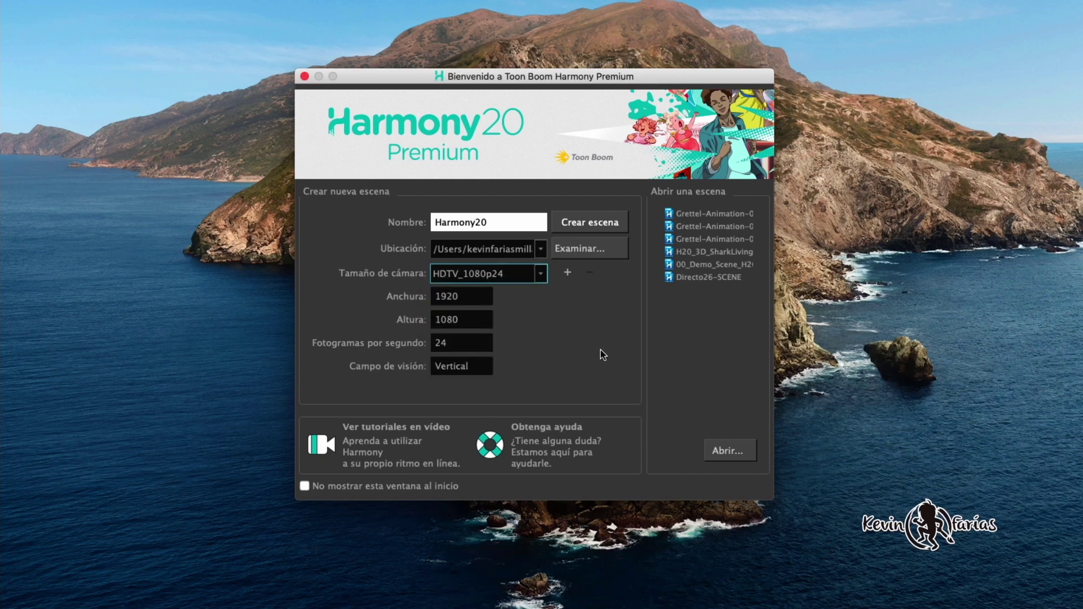
pyautogui.click(606, 223)
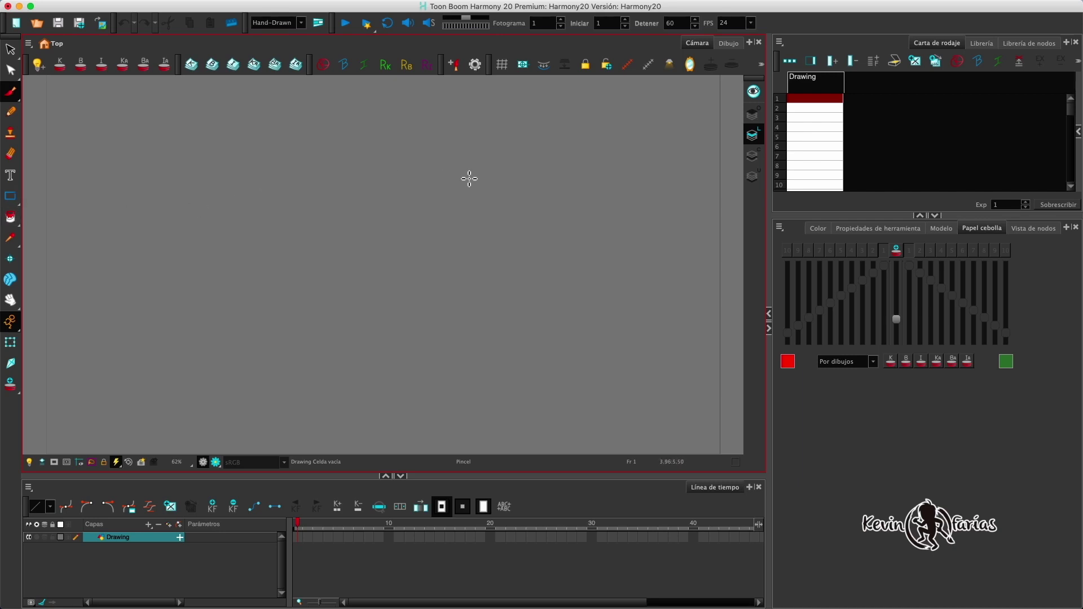
# Review the available workspaces and keep Hand-Drawn.
pyautogui.click(302, 27)
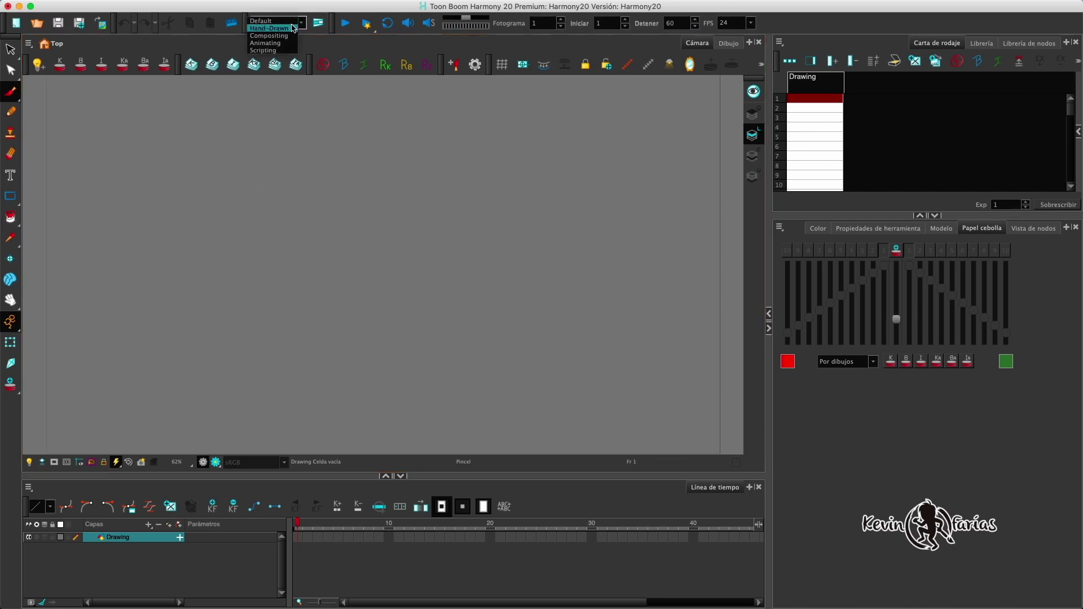
pyautogui.click(336, 44)
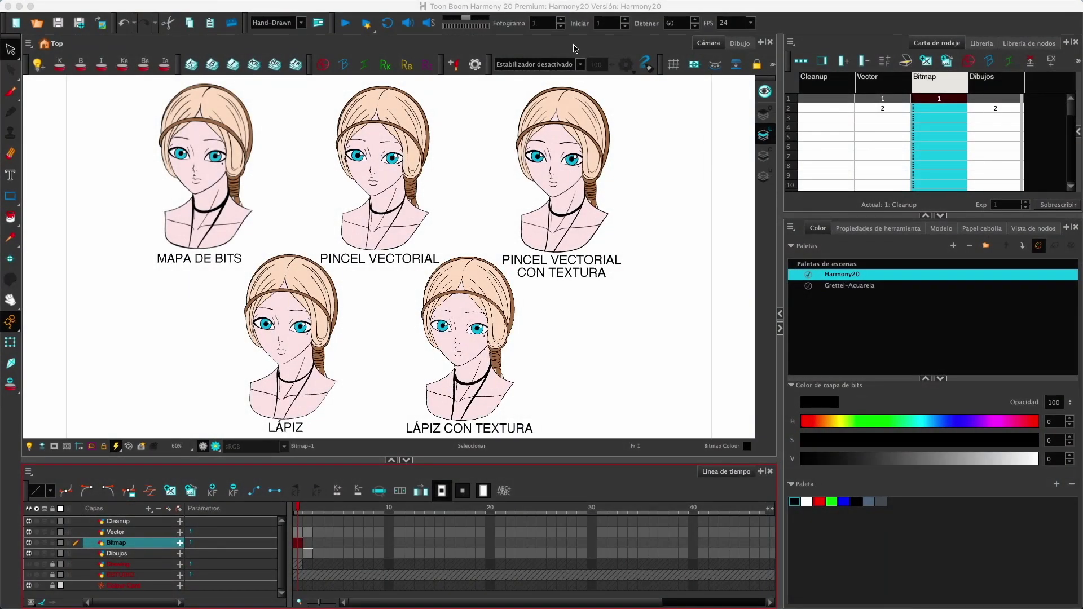
# Select the Bitmap layer in the timeline.
pyautogui.click(573, 45)
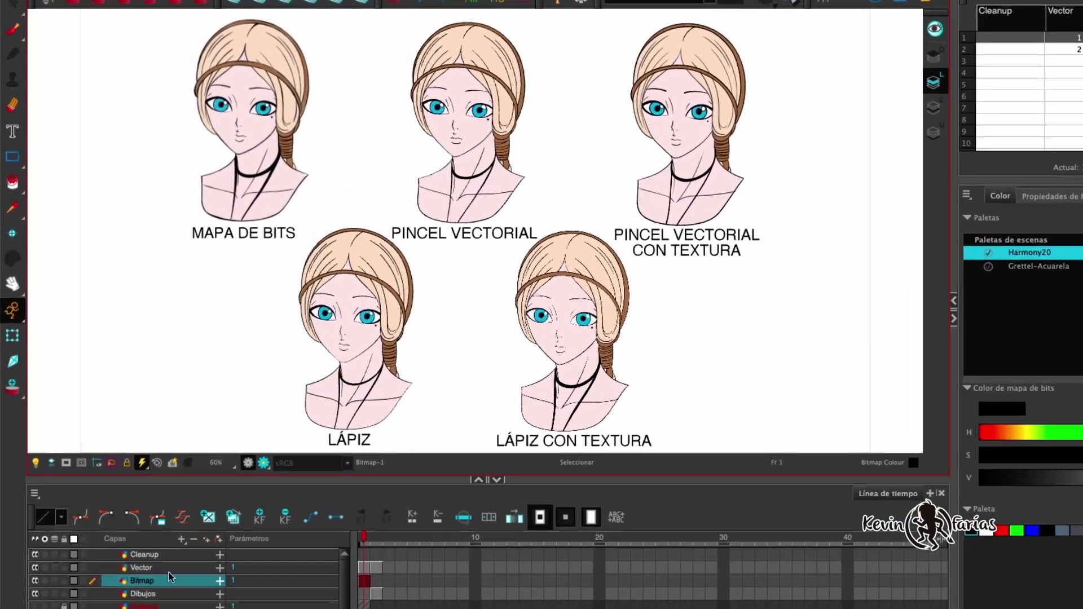
pyautogui.click(130, 532)
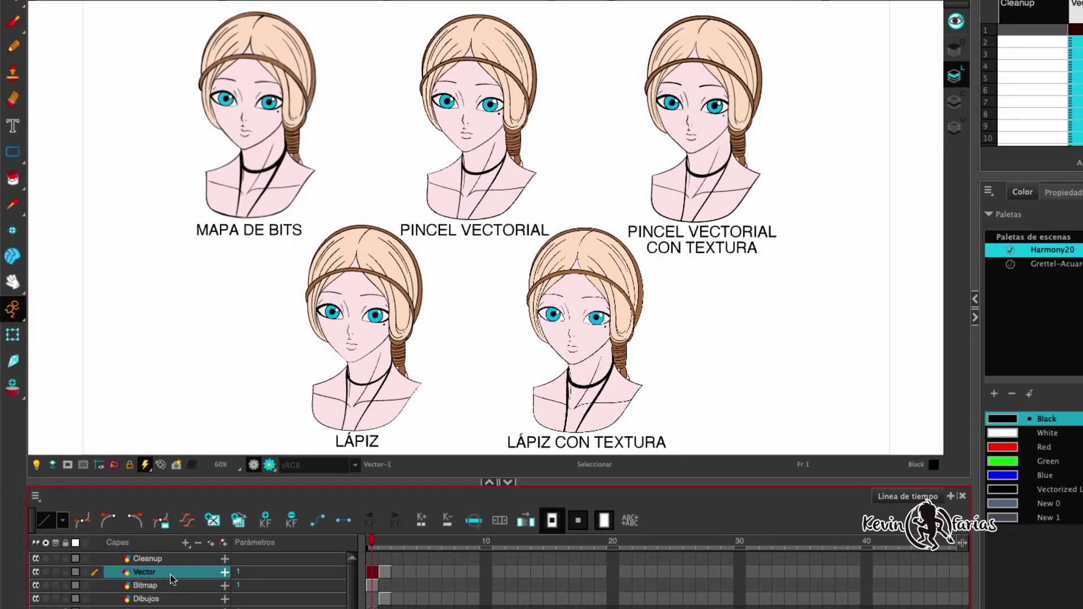
pyautogui.click(172, 587)
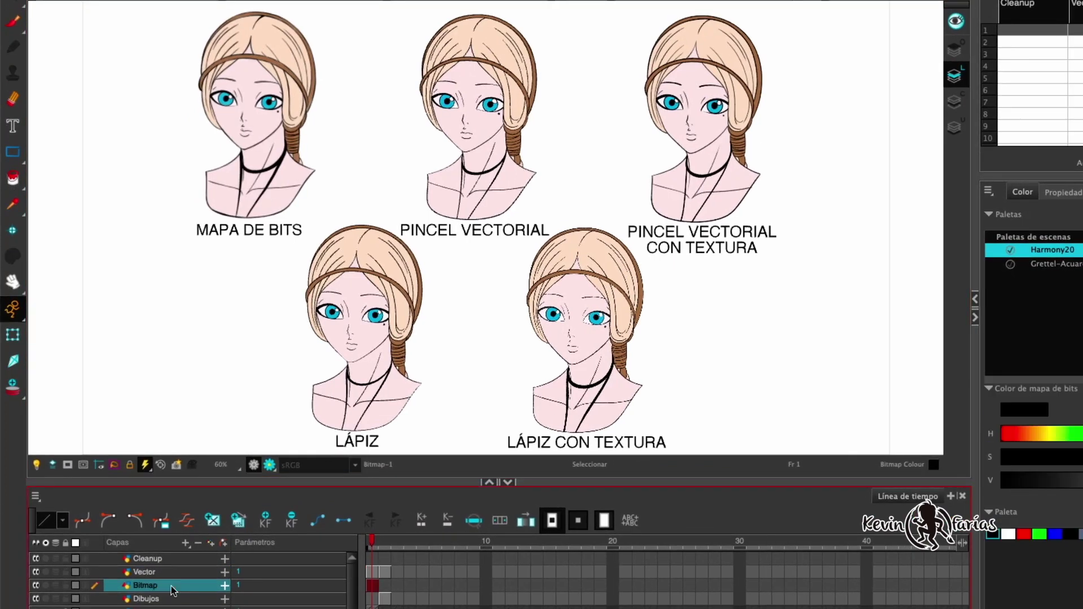
# Try setting the overlay, line, colour and underlay art of a new drawing layer to Mapa de bits, without adding the layer.
pyautogui.click(211, 544)
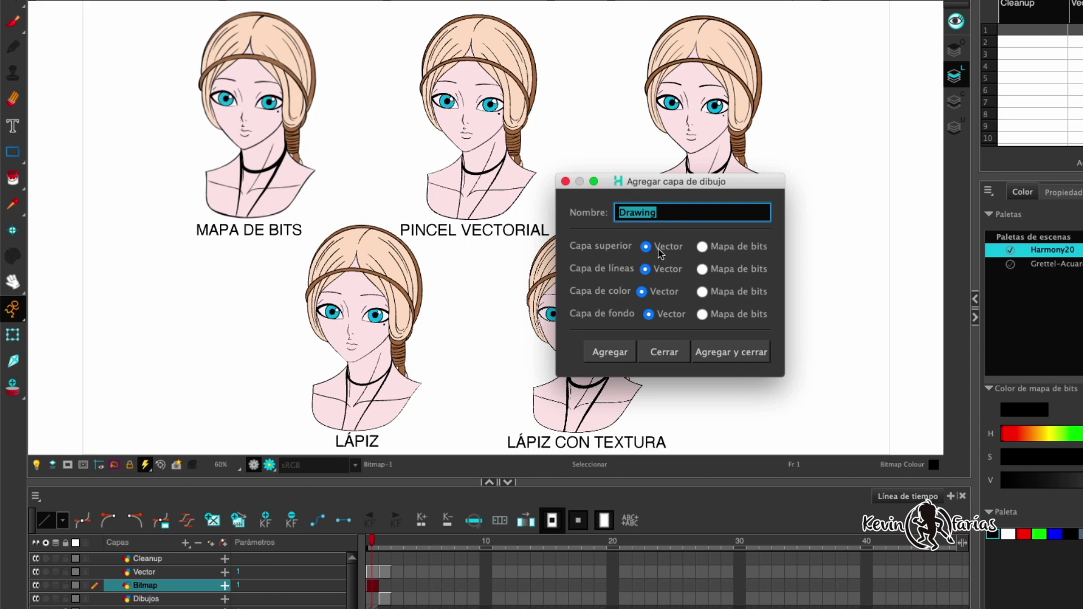
pyautogui.click(724, 246)
pyautogui.click(724, 268)
pyautogui.click(724, 292)
pyautogui.click(724, 314)
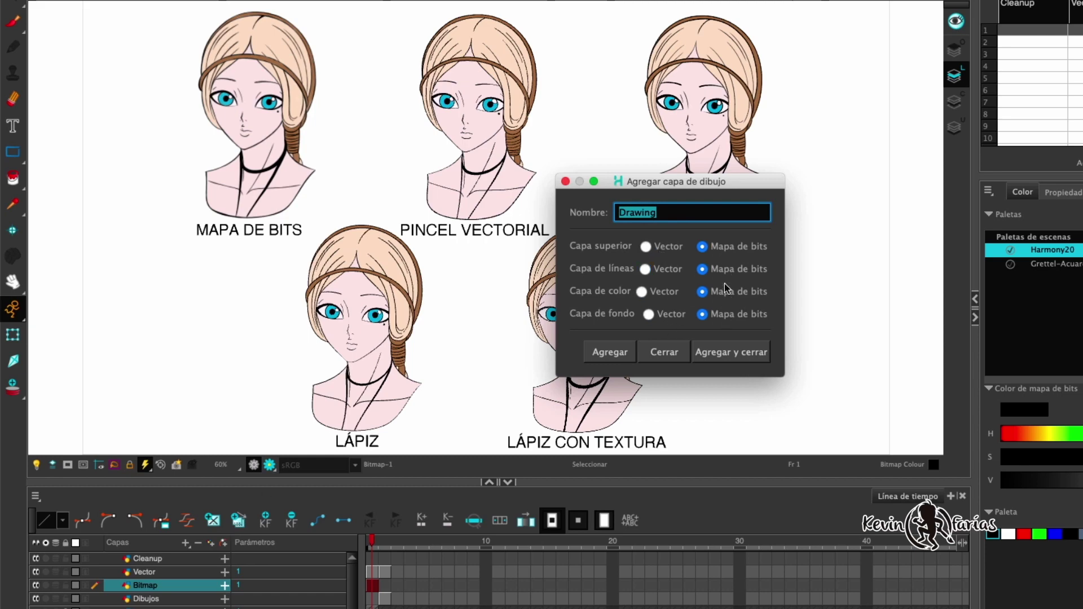
pyautogui.click(672, 357)
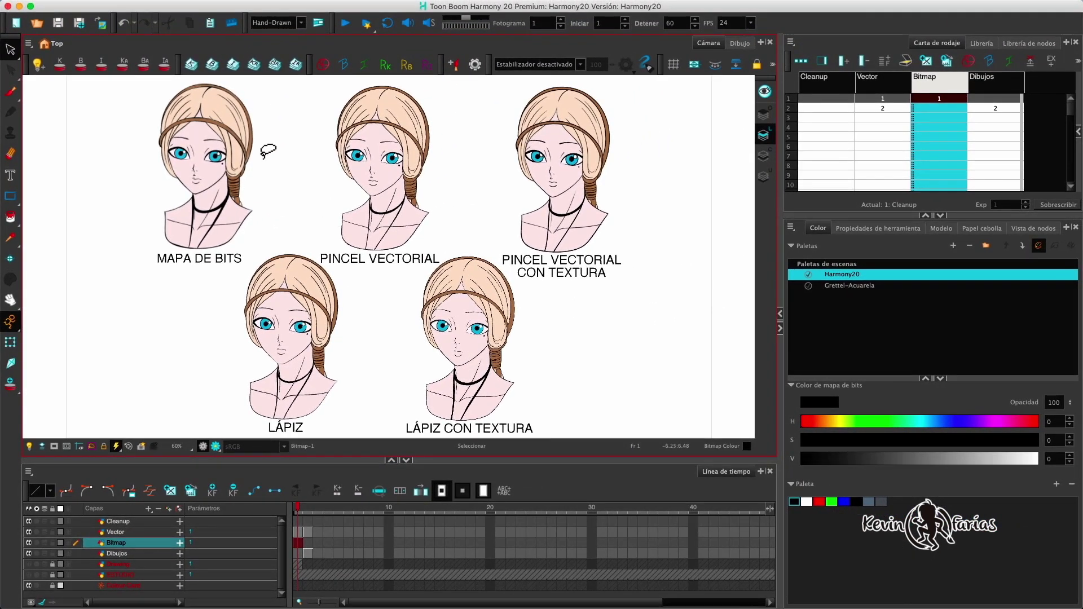
# Try moving the line art of the Mapa de bits character away from its colour fill, and undo the move.
pyautogui.press('space')
pyautogui.scroll(4, 258, 152)
pyautogui.moveTo(374, 215); pyautogui.dragTo(428, 198)
pyautogui.scroll(2, 432, 203)
pyautogui.scroll(-1, 434, 218)
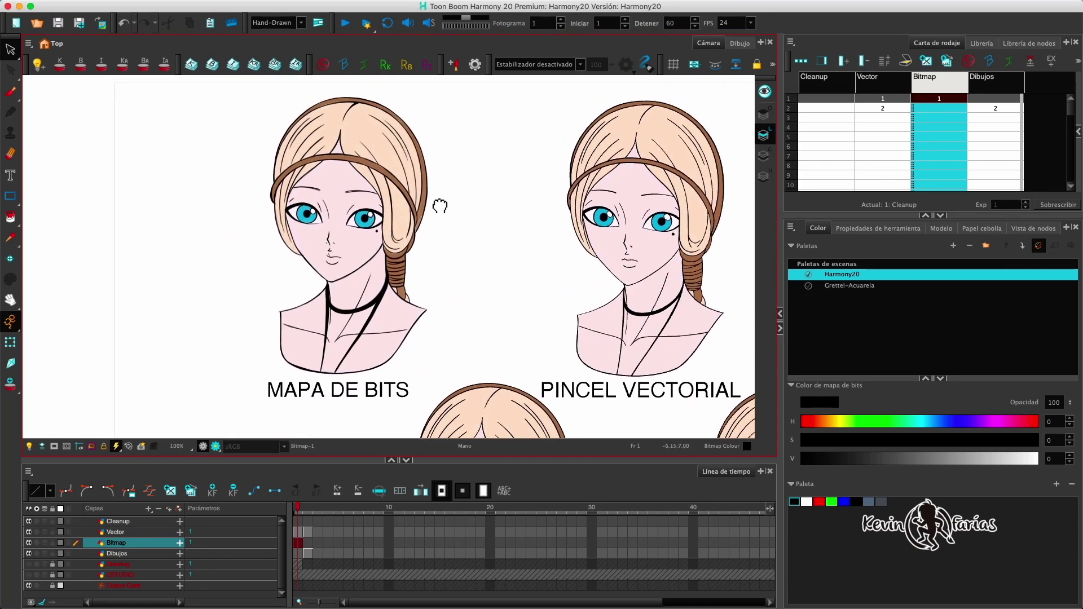
pyautogui.moveTo(471, 212); pyautogui.dragTo(466, 212)
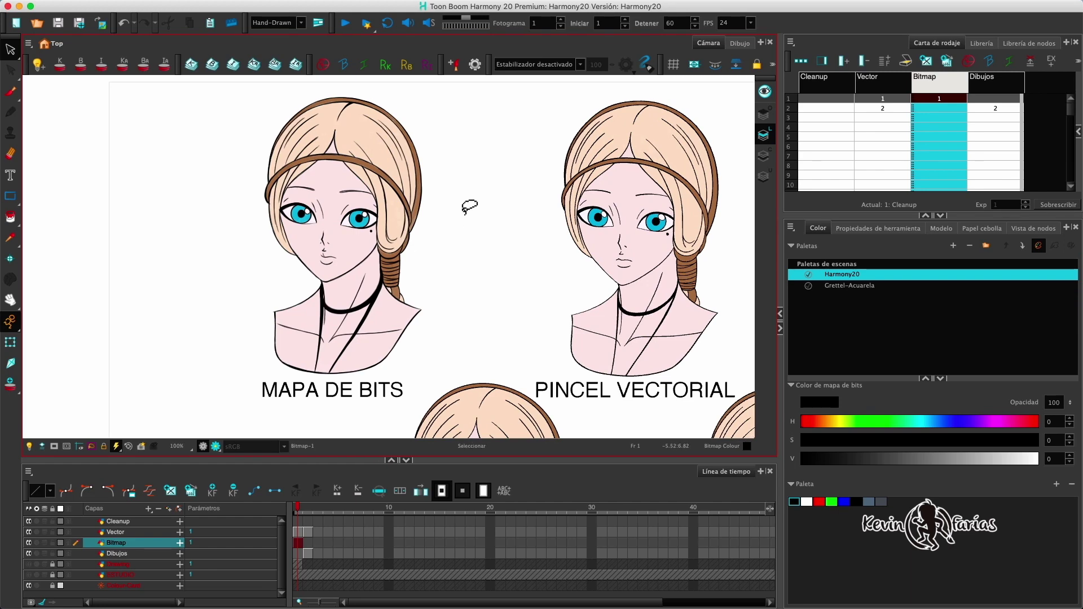
pyautogui.click(393, 237)
pyautogui.click(450, 216)
pyautogui.click(399, 198)
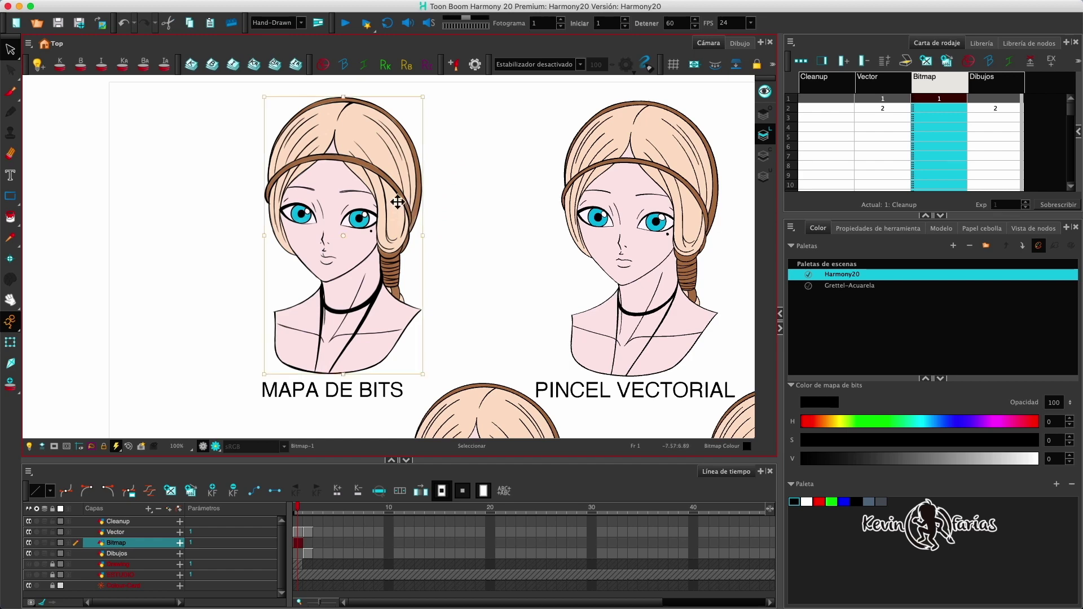
pyautogui.moveTo(396, 192)
pyautogui.mouseDown()
pyautogui.moveTo(369, 203)
pyautogui.moveTo(311, 194)
pyautogui.mouseUp()
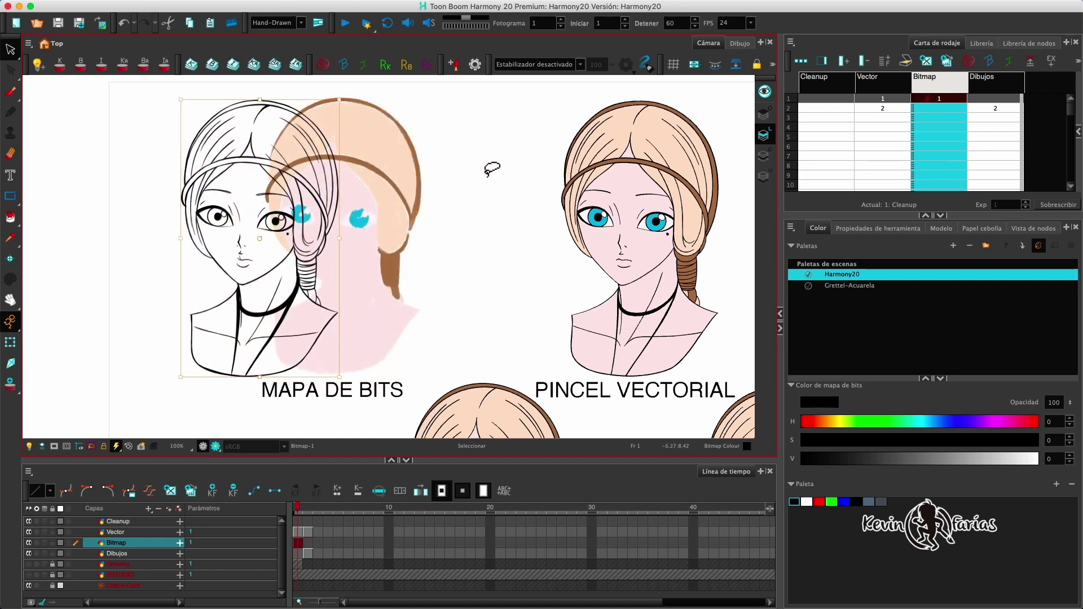
pyautogui.press('super+z')
# Try moving the colour art of the Mapa de bits character sideways, undo it and return to the line art.
pyautogui.click(767, 159)
pyautogui.click(363, 242)
pyautogui.moveTo(363, 242)
pyautogui.mouseDown()
pyautogui.moveTo(357, 252)
pyautogui.moveTo(266, 248)
pyautogui.mouseUp()
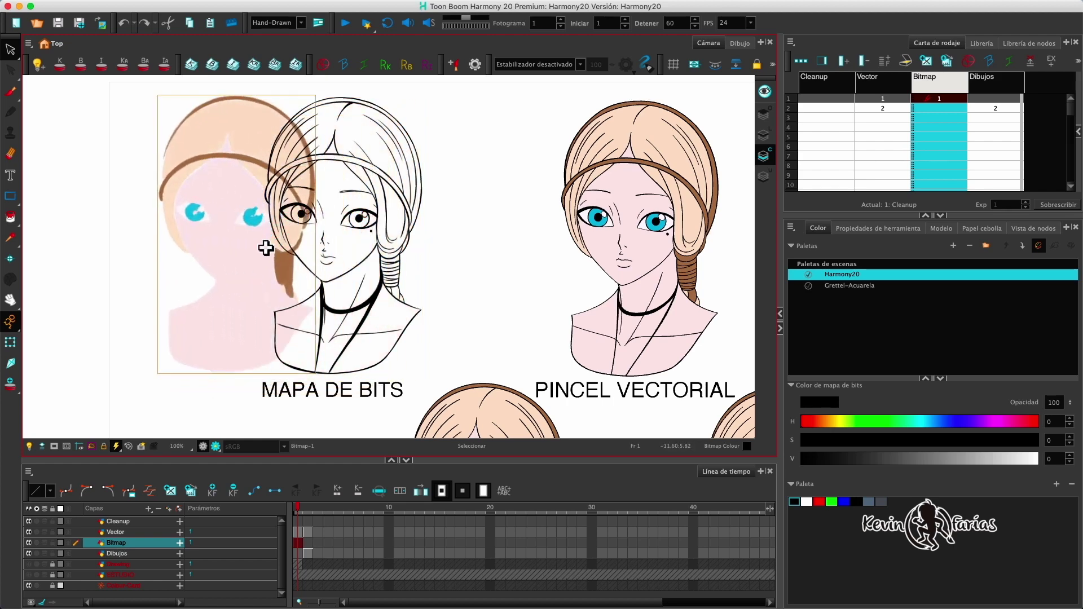
pyautogui.press('super+z')
pyautogui.click(770, 134)
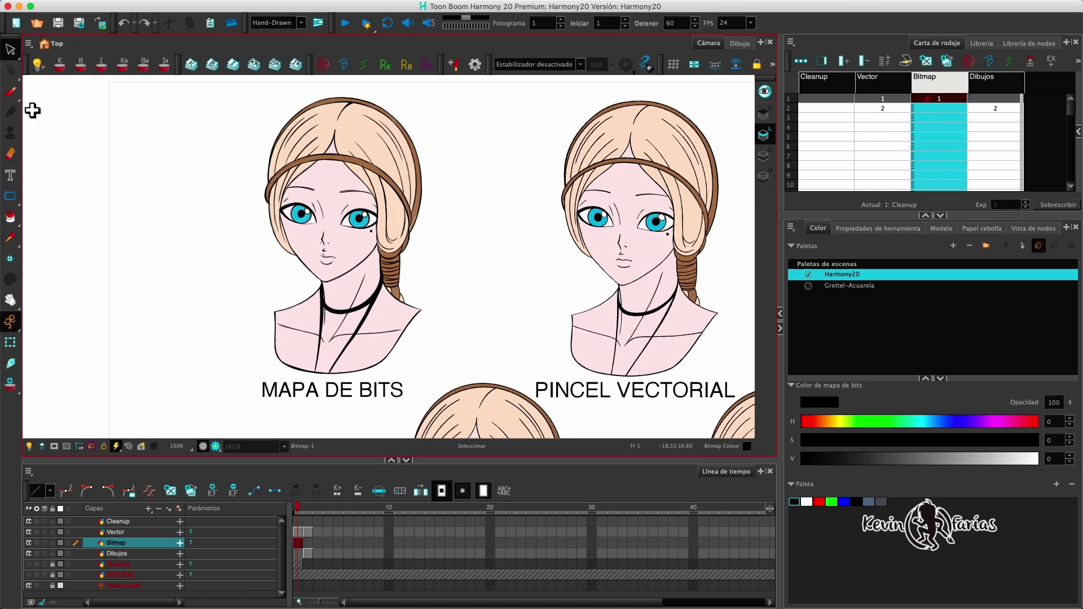
# Activate the Brush tool with the Soft Lead bitmap preset.
pyautogui.click(12, 93)
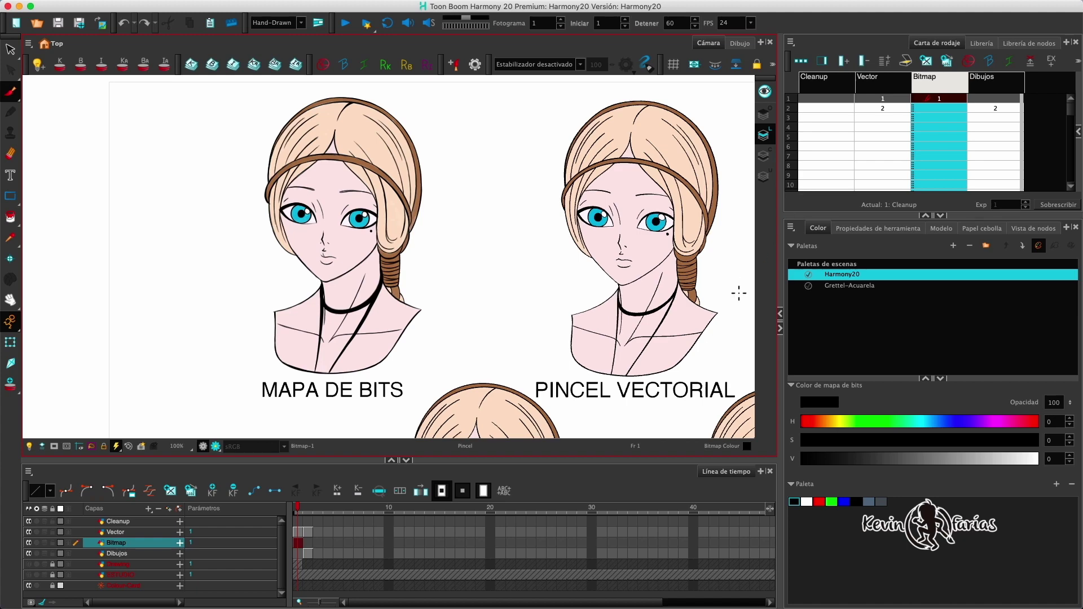
pyautogui.click(878, 228)
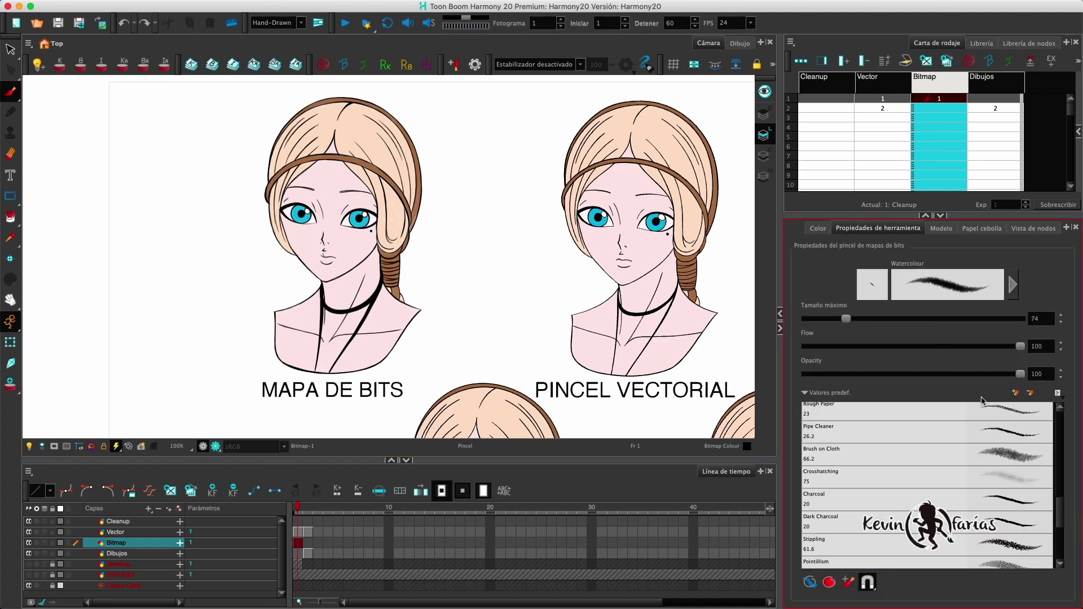
pyautogui.scroll(2, 1063, 407)
pyautogui.scroll(3, 1062, 407)
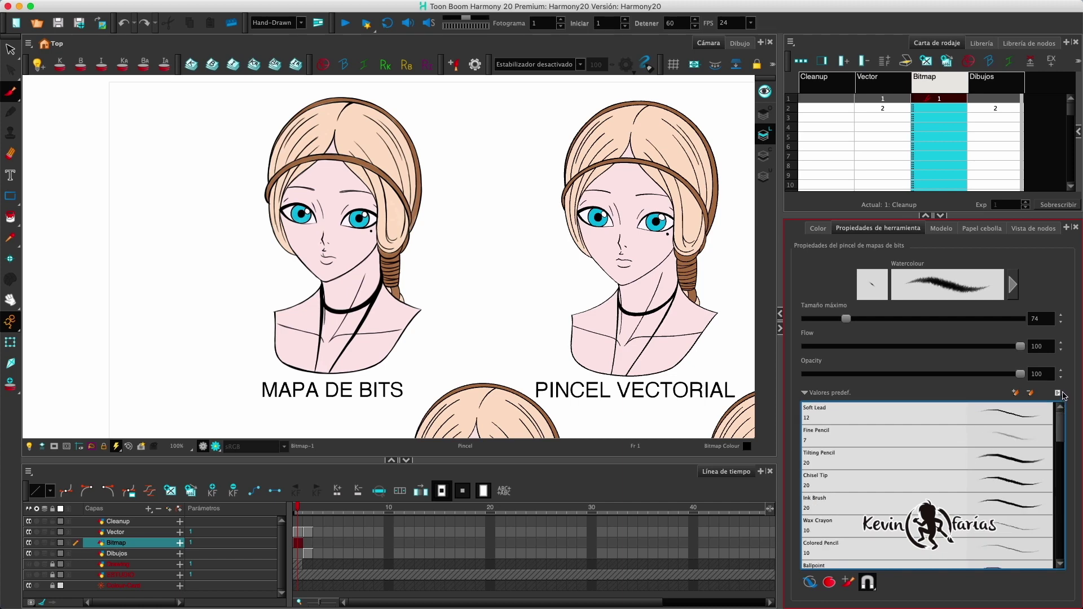
pyautogui.click(926, 416)
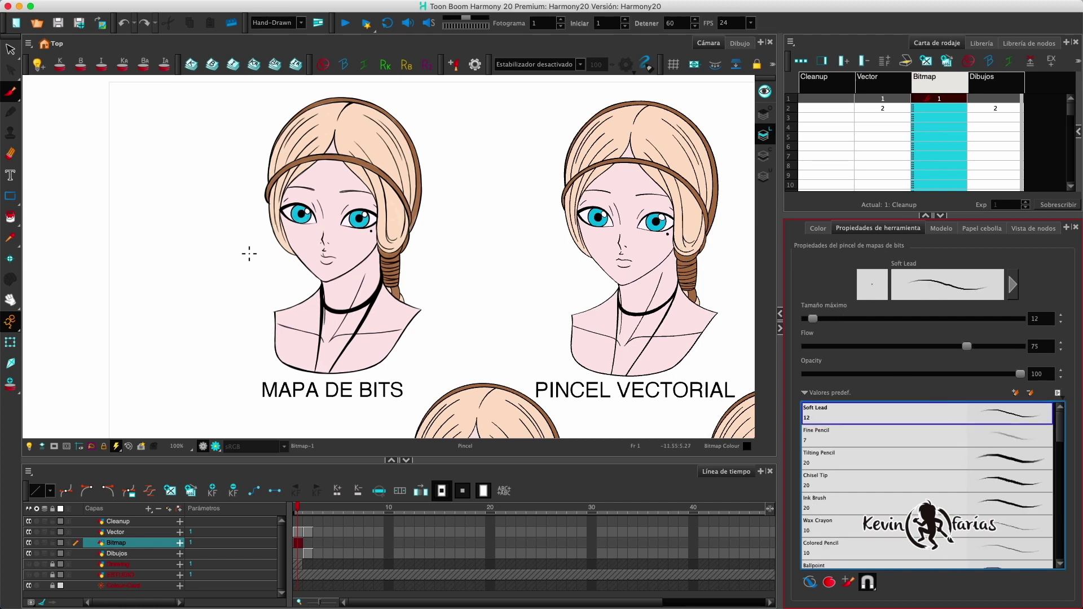
# Draw freehand test strokes beside the Mapa de bits character and try moving them together with its line art.
pyautogui.moveTo(232, 252)
pyautogui.mouseDown()
pyautogui.moveTo(256, 282)
pyautogui.moveTo(273, 278)
pyautogui.moveTo(234, 229)
pyautogui.moveTo(230, 204)
pyautogui.mouseUp()
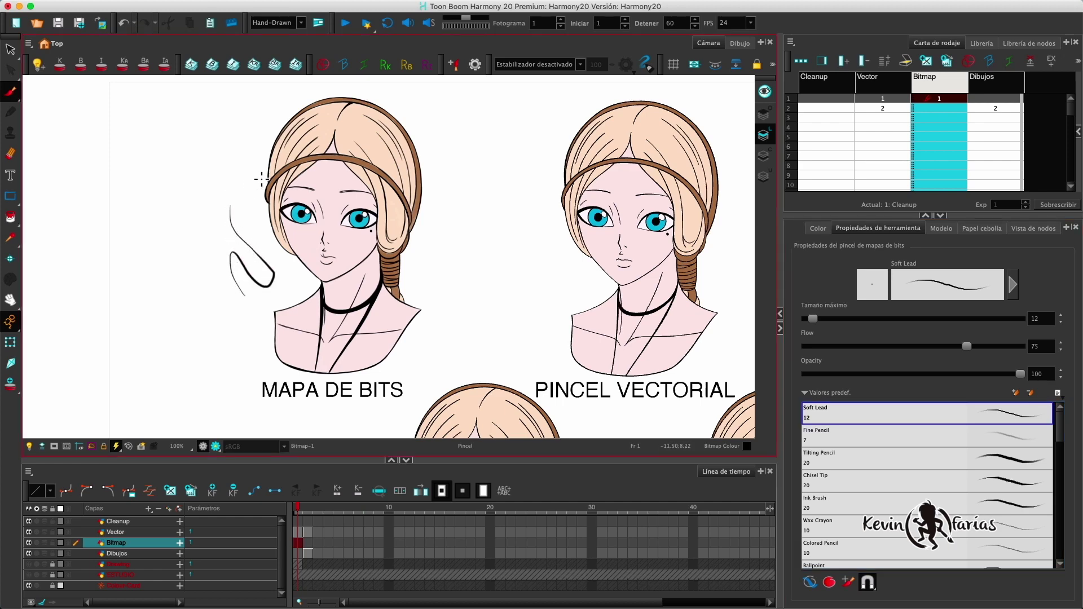
pyautogui.moveTo(235, 133)
pyautogui.mouseDown()
pyautogui.moveTo(210, 182)
pyautogui.moveTo(215, 299)
pyautogui.mouseUp()
pyautogui.click(11, 49)
pyautogui.click(242, 209)
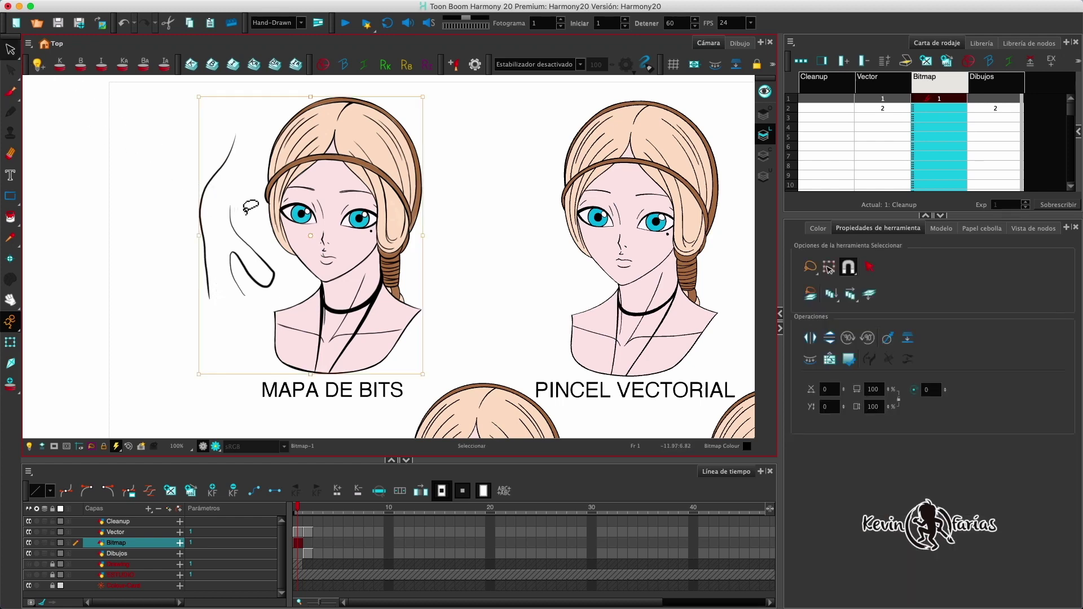
pyautogui.moveTo(265, 266); pyautogui.dragTo(197, 249)
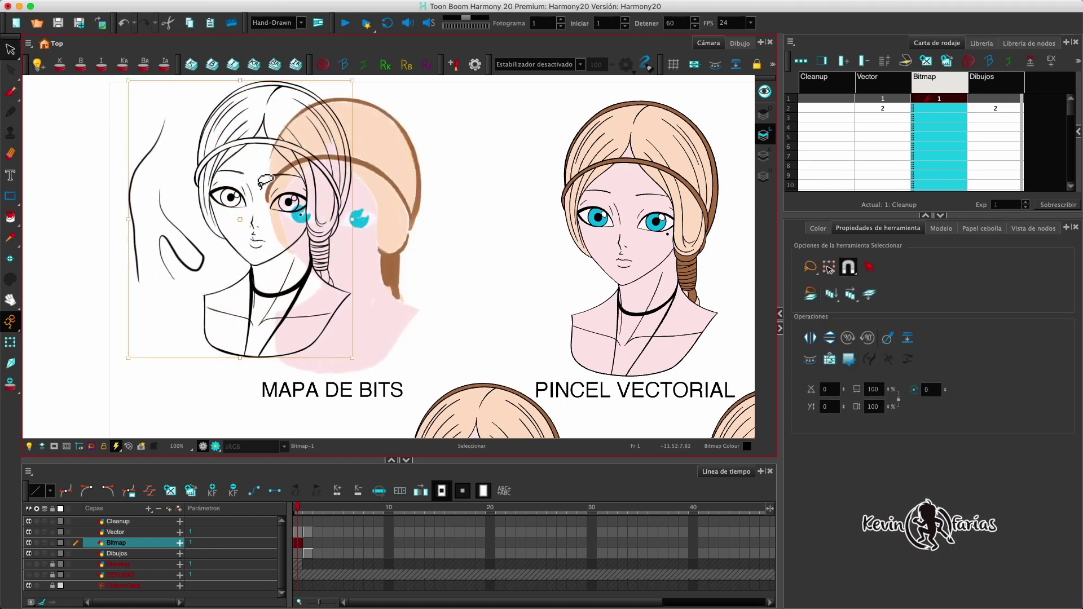
# Undo the line art move and the test brush strokes.
pyautogui.press('super+z')
pyautogui.press('super+z')
pyautogui.press('super+z')
pyautogui.press('super+z')
pyautogui.press('super+z')
pyautogui.press('super+z')
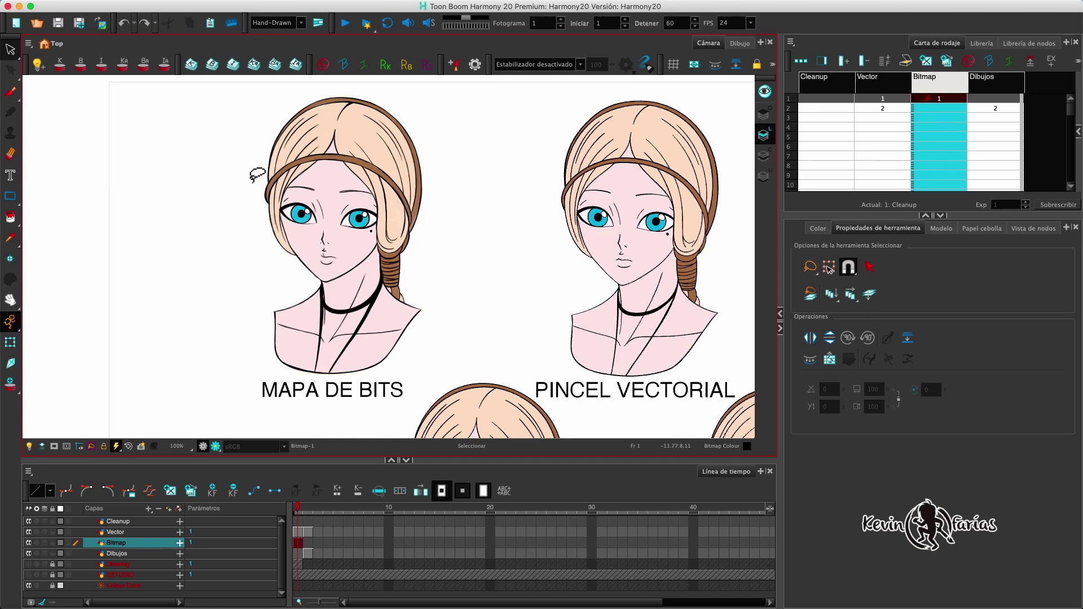
# Reactivate the Brush tool and set its stroke stabiliser to Promedio.
pyautogui.hotkey('alt', 'b')
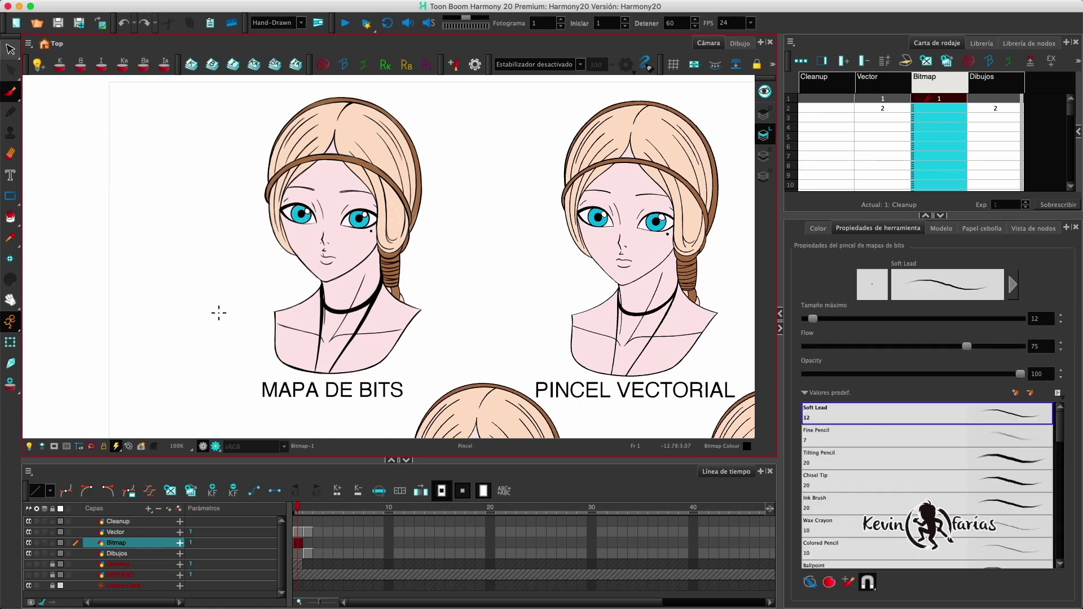
pyautogui.rightClick(614, 47)
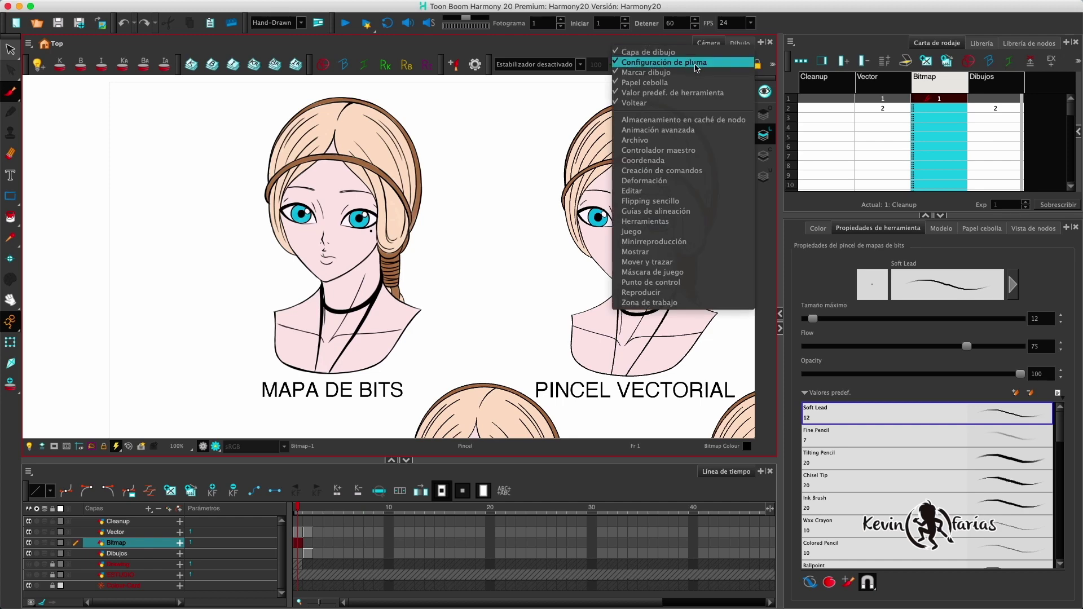
pyautogui.click(574, 46)
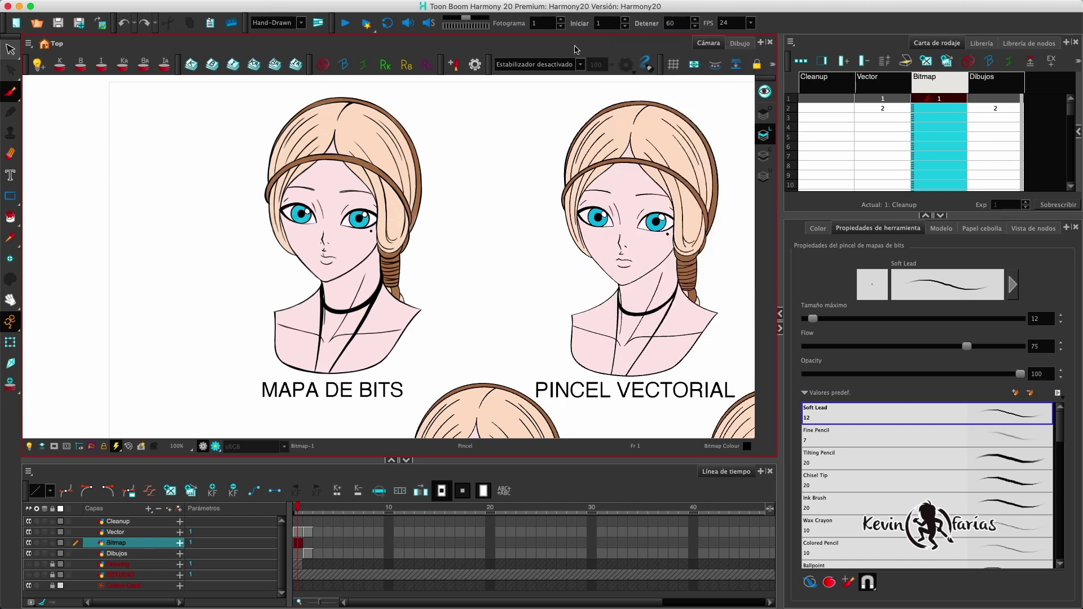
pyautogui.click(580, 64)
pyautogui.click(564, 70)
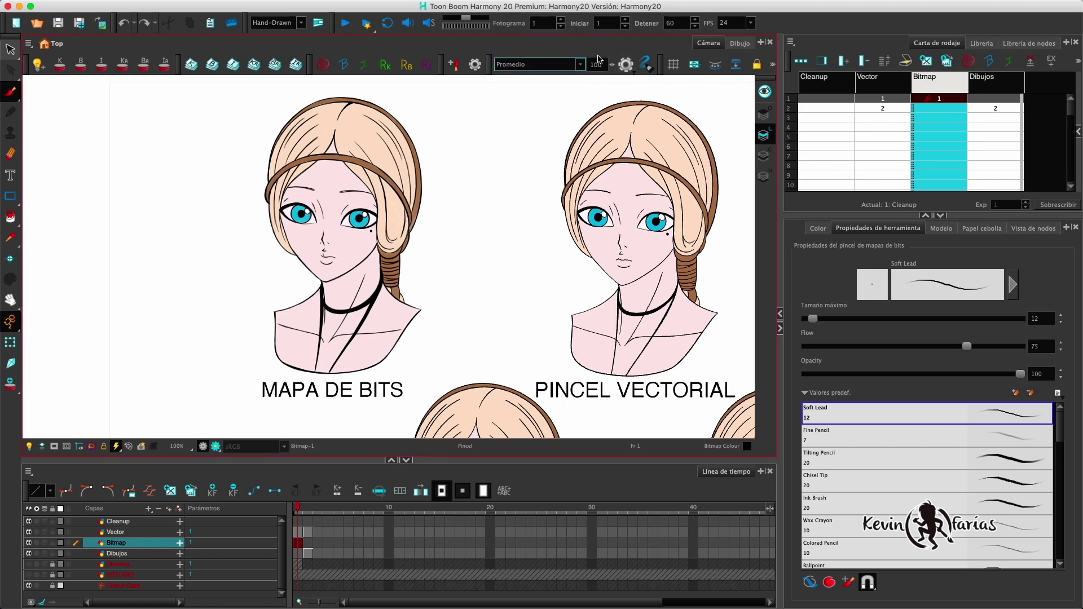
# Try a long curved brush stroke with the stabiliser beside the Mapa de bits character, and undo it.
pyautogui.moveTo(194, 280)
pyautogui.mouseDown()
pyautogui.moveTo(193, 236)
pyautogui.moveTo(224, 247)
pyautogui.mouseUp()
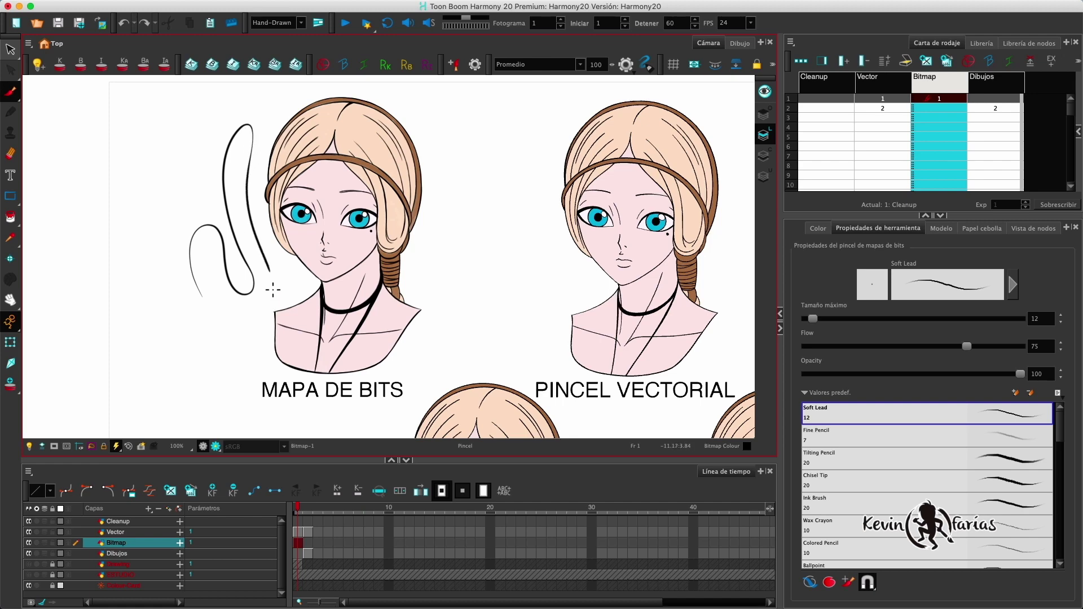
pyautogui.click(9, 49)
pyautogui.click(270, 184)
pyautogui.press('super+z')
pyautogui.press('super+z')
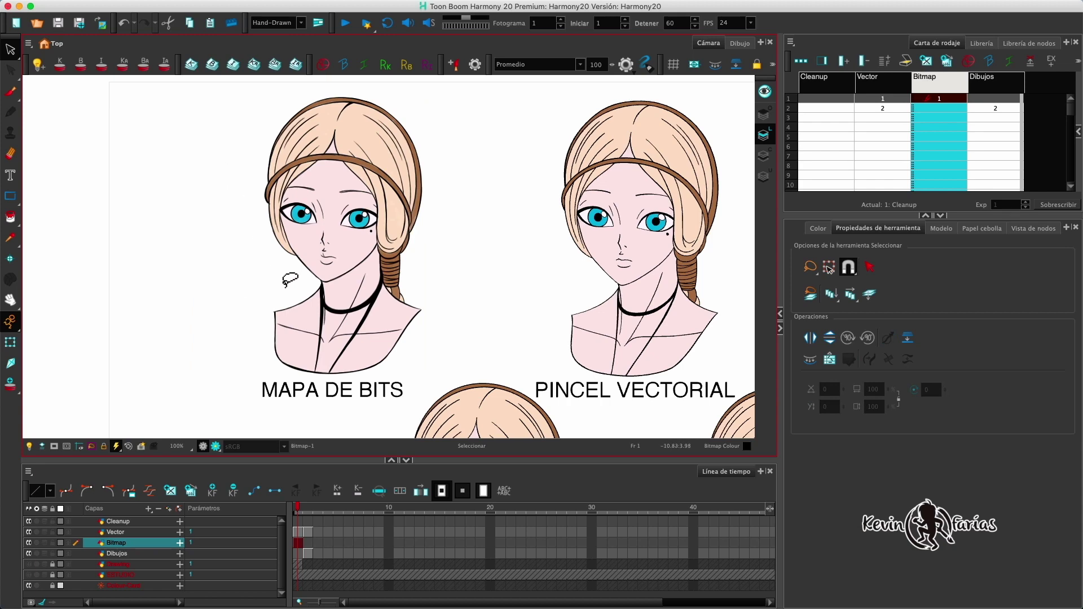
# Examine the pixels of the bitmap line art around the character's mouth up close, then restore the full view.
pyautogui.press('2')
pyautogui.press('2')
pyautogui.moveTo(297, 238); pyautogui.dragTo(414, 204)
pyautogui.scroll(10, 418, 201)
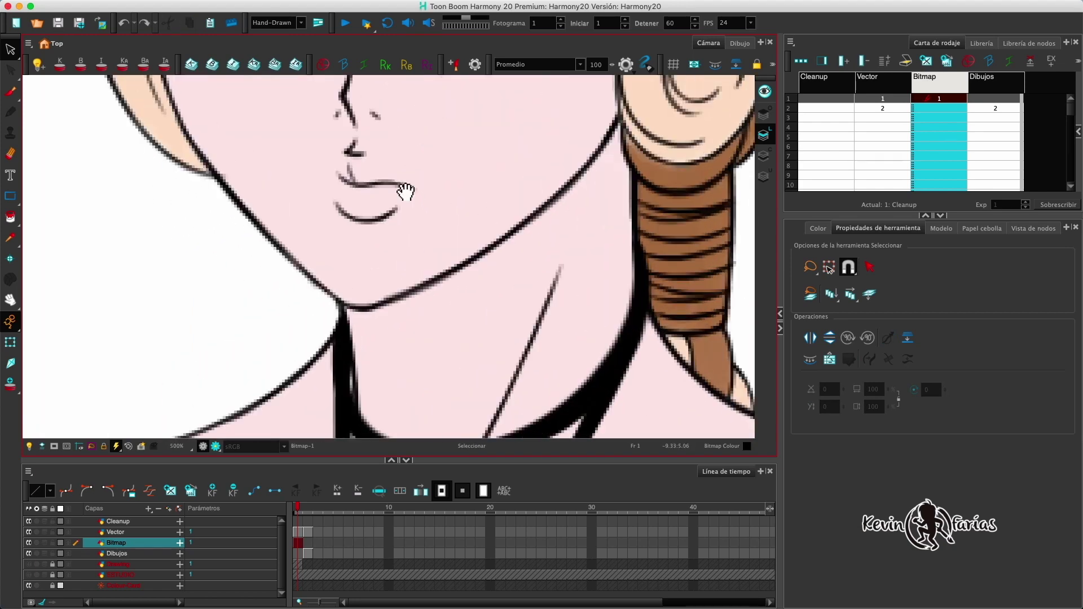
pyautogui.scroll(-12, 422, 210)
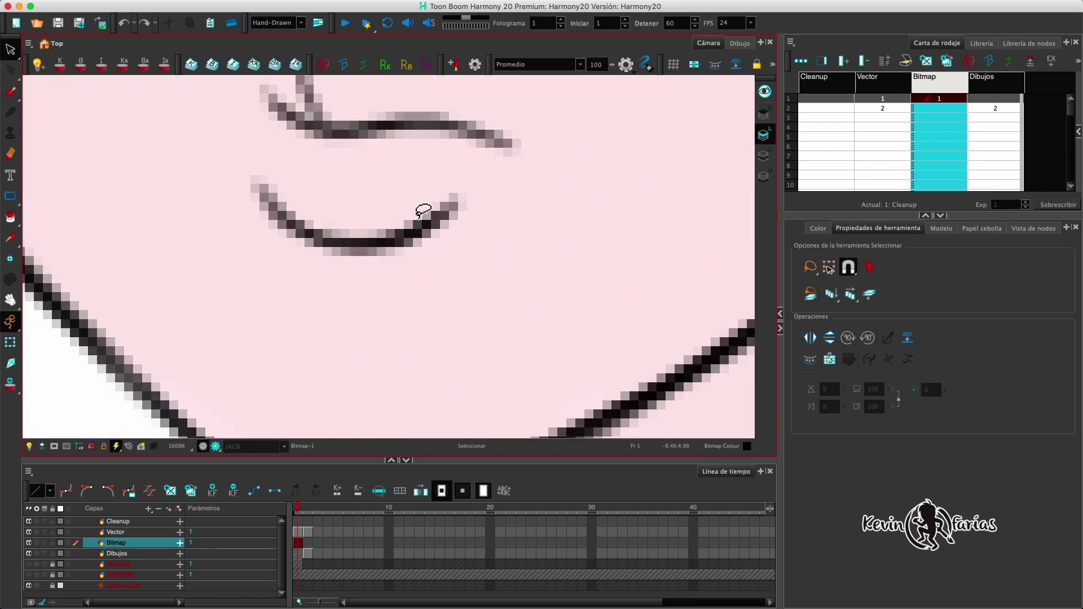
pyautogui.press('1')
pyautogui.moveTo(489, 215)
pyautogui.mouseDown()
pyautogui.moveTo(431, 215)
pyautogui.moveTo(478, 208)
pyautogui.moveTo(477, 223)
pyautogui.mouseUp()
pyautogui.press('2')
pyautogui.press('2')
pyautogui.scroll(-1, 471, 225)
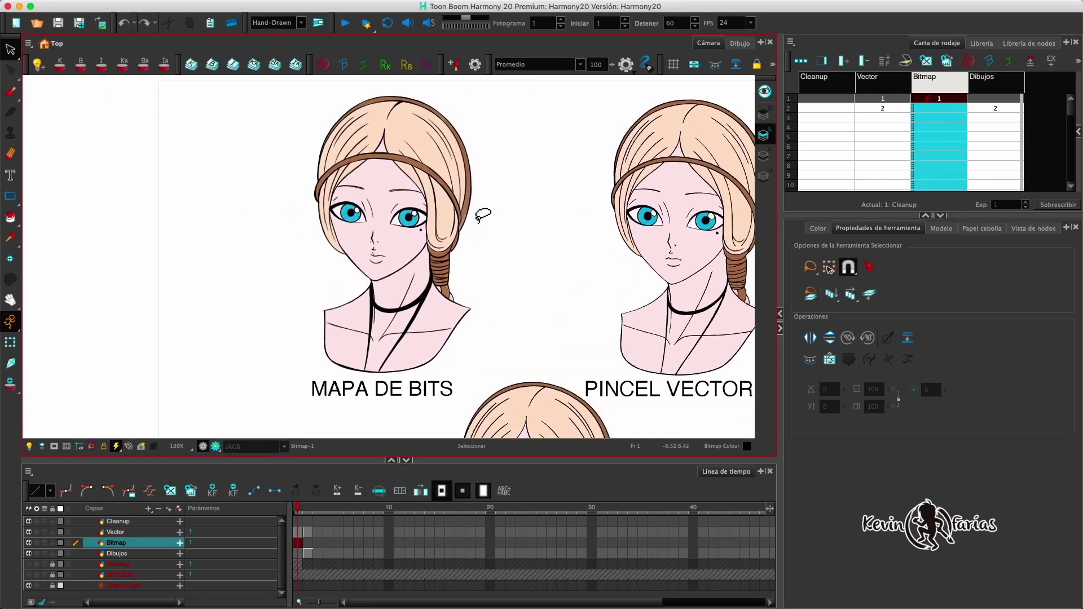
pyautogui.click(130, 448)
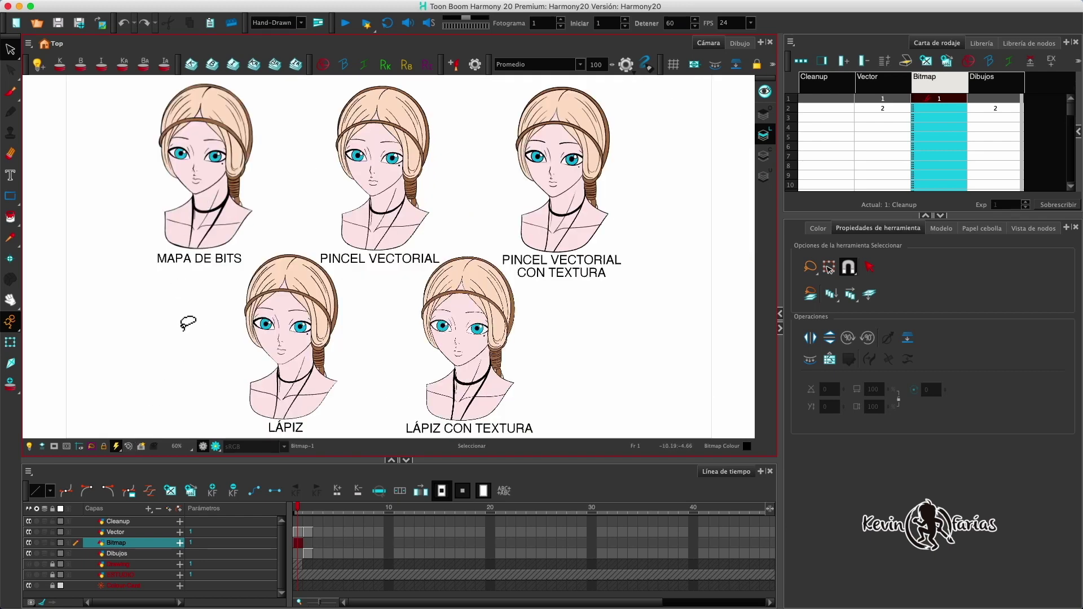
# Try a Watercolour bitmap brush stroke beside the Mapa de bits character, and undo it.
pyautogui.moveTo(199, 140); pyautogui.dragTo(404, 216)
pyautogui.press('2')
pyautogui.press('2')
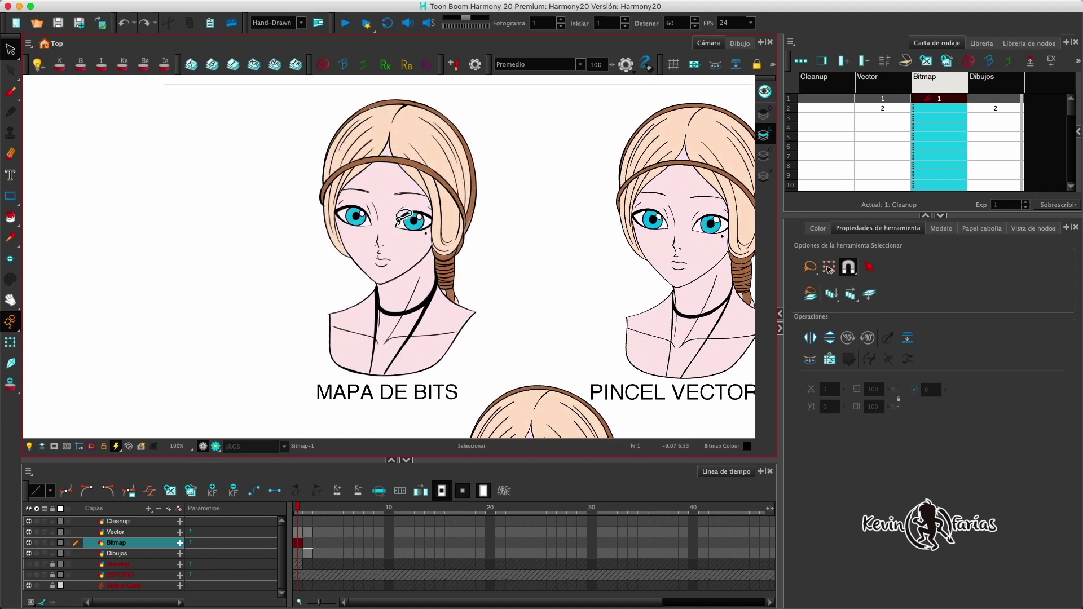
pyautogui.scroll(1, 403, 217)
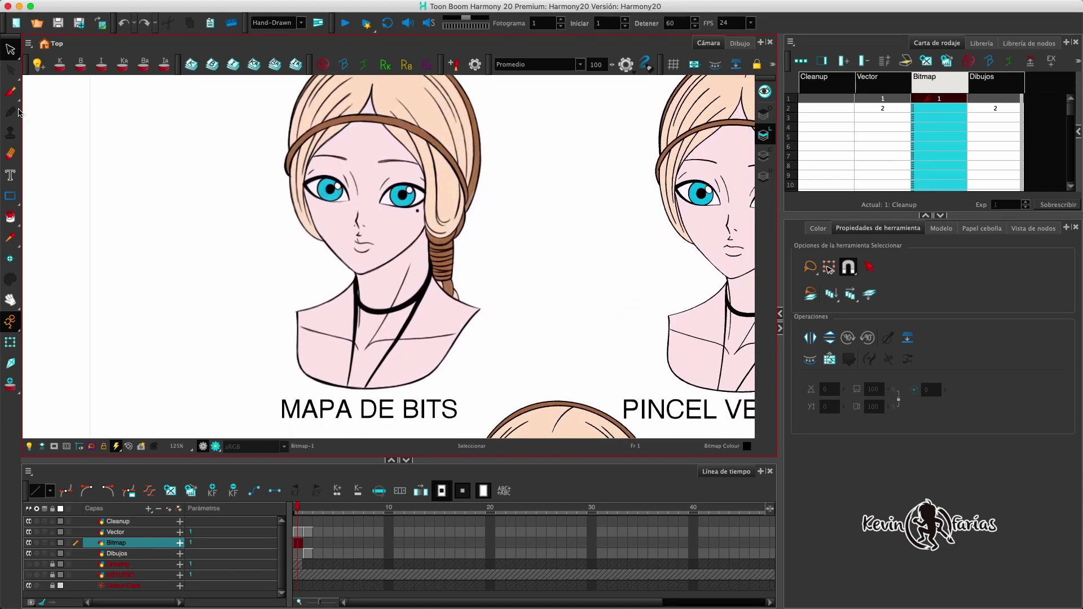
pyautogui.click(10, 90)
pyautogui.moveTo(1057, 443); pyautogui.dragTo(1046, 557)
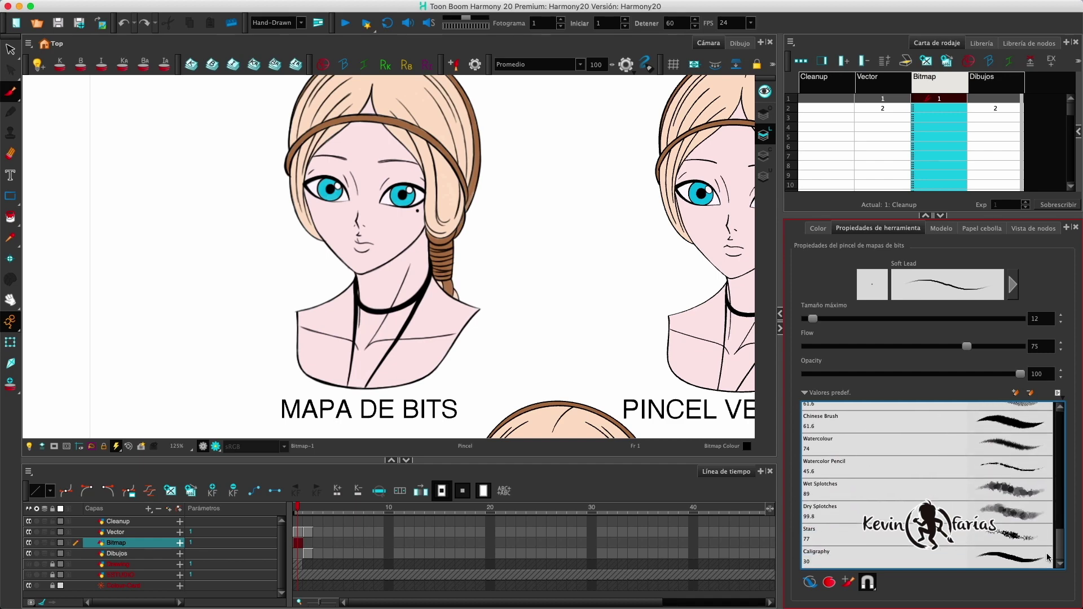
pyautogui.click(938, 441)
pyautogui.moveTo(149, 292)
pyautogui.mouseDown()
pyautogui.moveTo(165, 269)
pyautogui.moveTo(213, 293)
pyautogui.mouseUp()
pyautogui.hotkey('ctrl', 'z')
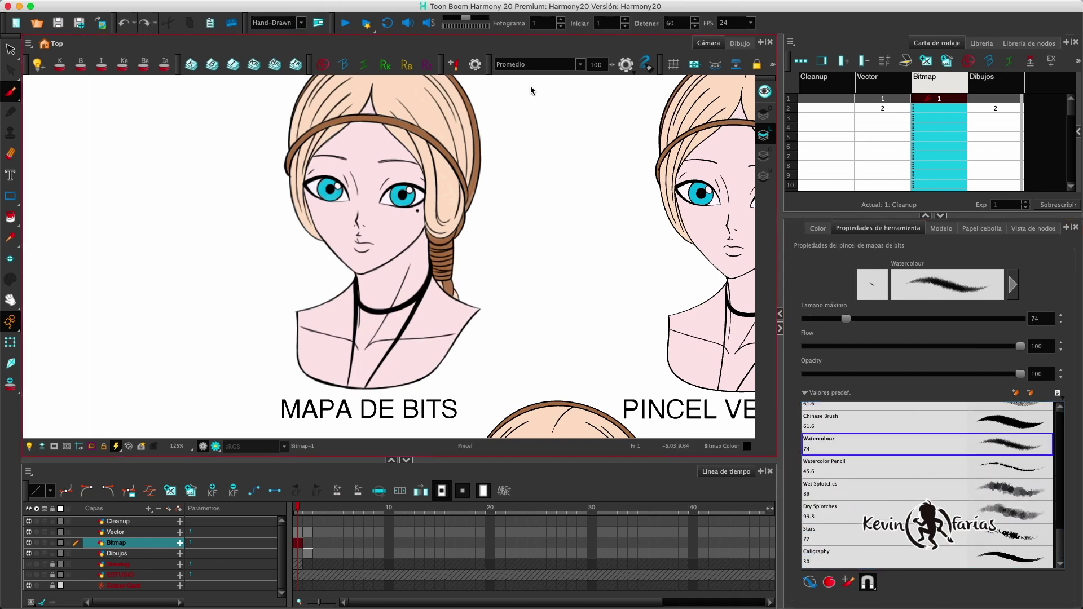
# Turn off the stroke stabiliser and paint overlapping Wet Splotches and Dry Splotches test patches beside the Mapa de bits character.
pyautogui.click(579, 64)
pyautogui.click(567, 63)
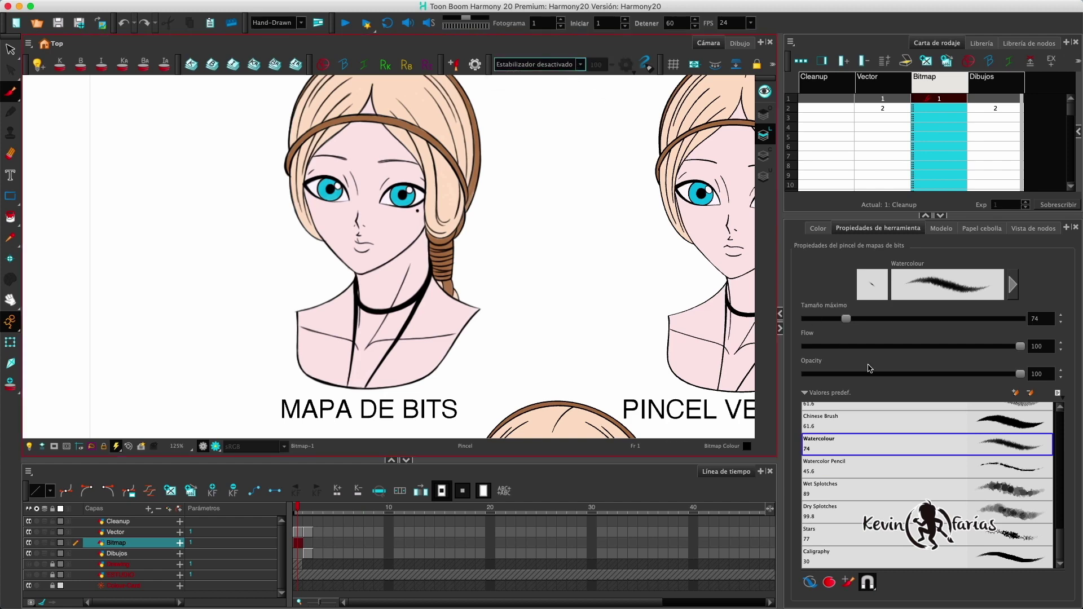
pyautogui.click(938, 486)
pyautogui.moveTo(124, 302)
pyautogui.mouseDown()
pyautogui.moveTo(231, 299)
pyautogui.moveTo(249, 237)
pyautogui.moveTo(153, 265)
pyautogui.moveTo(175, 265)
pyautogui.mouseUp()
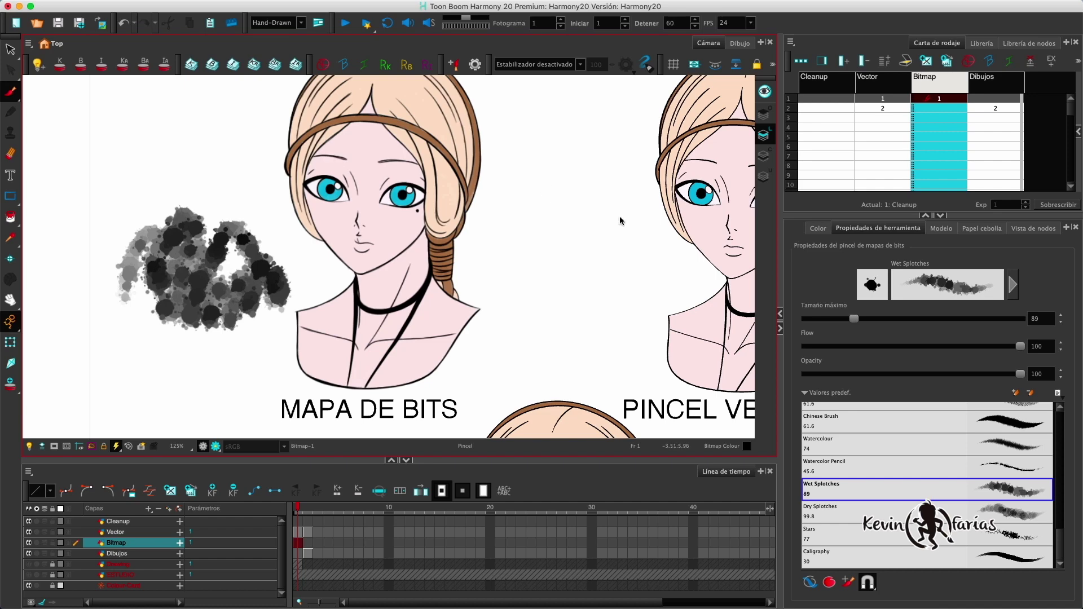
pyautogui.click(988, 512)
pyautogui.moveTo(220, 232)
pyautogui.mouseDown()
pyautogui.moveTo(215, 181)
pyautogui.moveTo(161, 181)
pyautogui.moveTo(186, 228)
pyautogui.moveTo(253, 226)
pyautogui.moveTo(282, 285)
pyautogui.mouseUp()
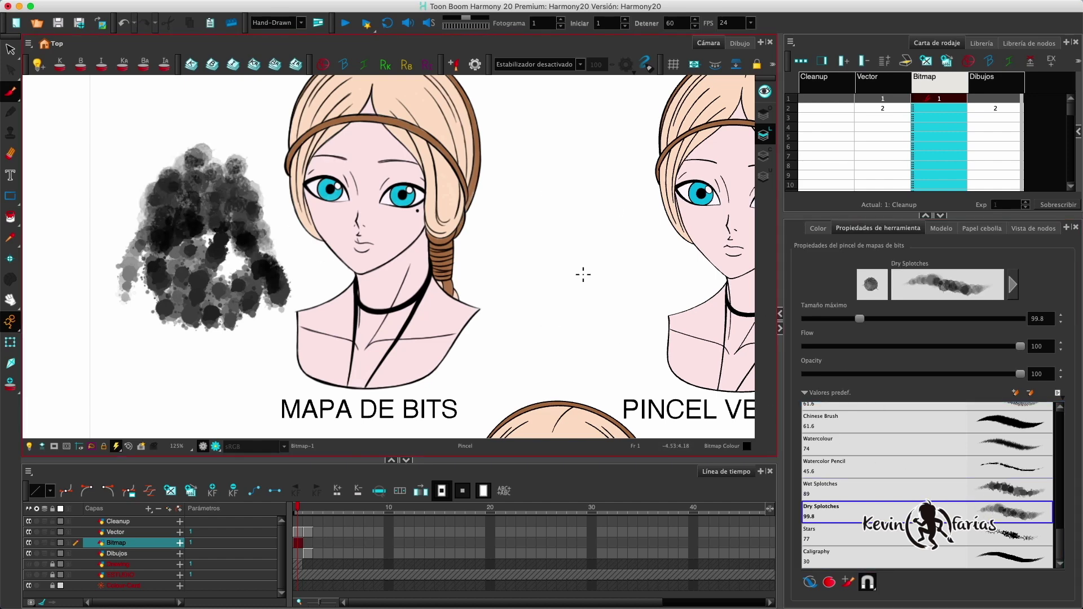
# Draw wavy Caligraphy strokes on both sides of the Mapa de bits character and add a Stars patch beside the braid.
pyautogui.click(970, 553)
pyautogui.moveTo(121, 398)
pyautogui.mouseDown()
pyautogui.moveTo(121, 371)
pyautogui.moveTo(143, 362)
pyautogui.moveTo(167, 406)
pyautogui.moveTo(186, 407)
pyautogui.moveTo(183, 380)
pyautogui.moveTo(204, 400)
pyautogui.moveTo(227, 403)
pyautogui.moveTo(249, 381)
pyautogui.moveTo(269, 391)
pyautogui.mouseUp()
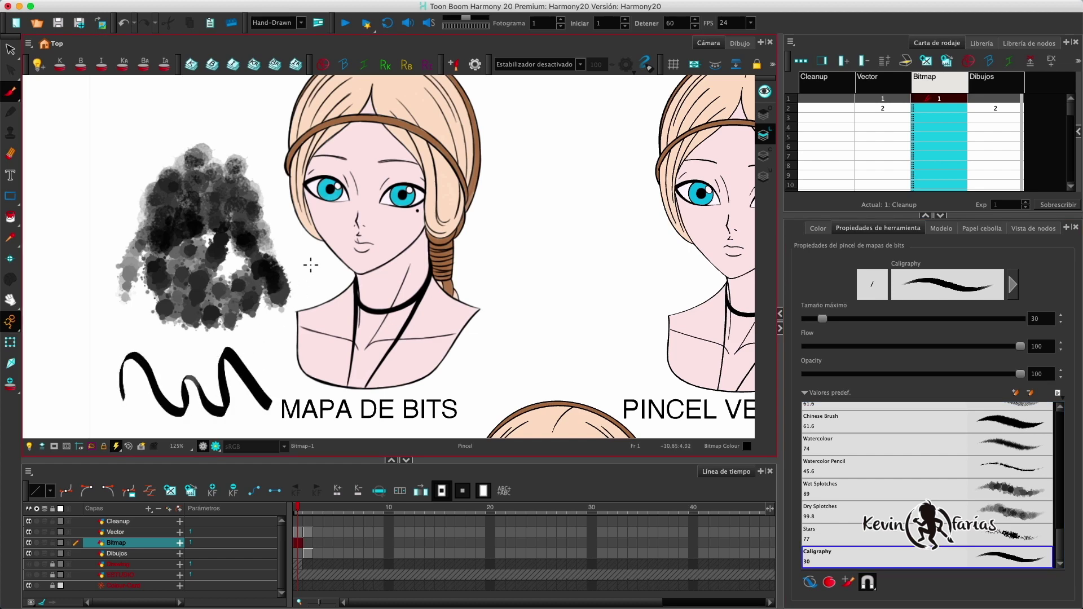
pyautogui.moveTo(499, 258)
pyautogui.mouseDown()
pyautogui.moveTo(513, 290)
pyautogui.moveTo(576, 256)
pyautogui.moveTo(573, 304)
pyautogui.mouseUp()
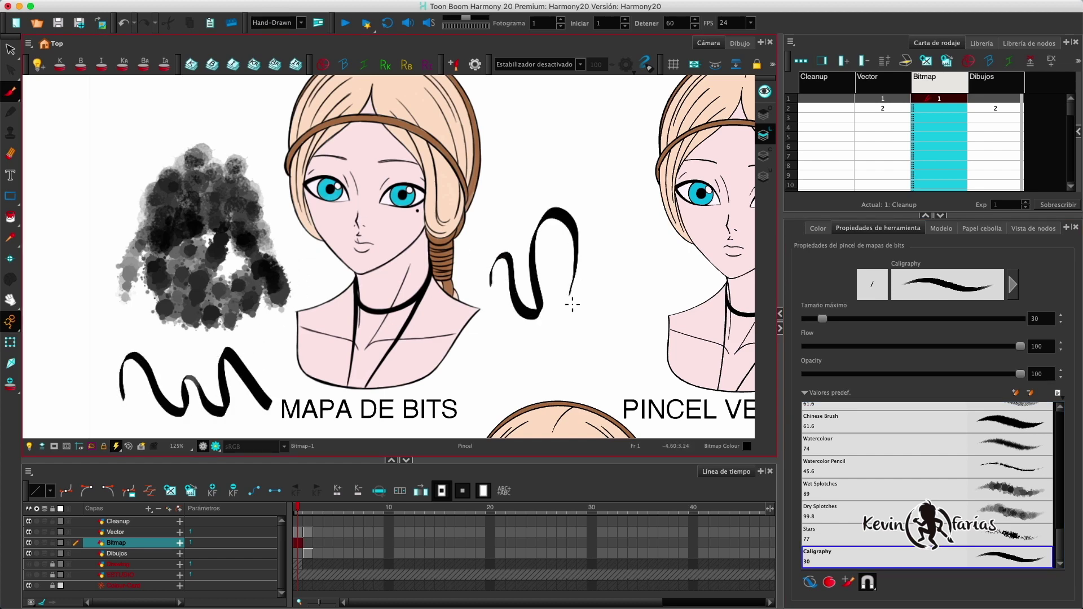
pyautogui.click(1014, 541)
pyautogui.moveTo(521, 220); pyautogui.dragTo(476, 282)
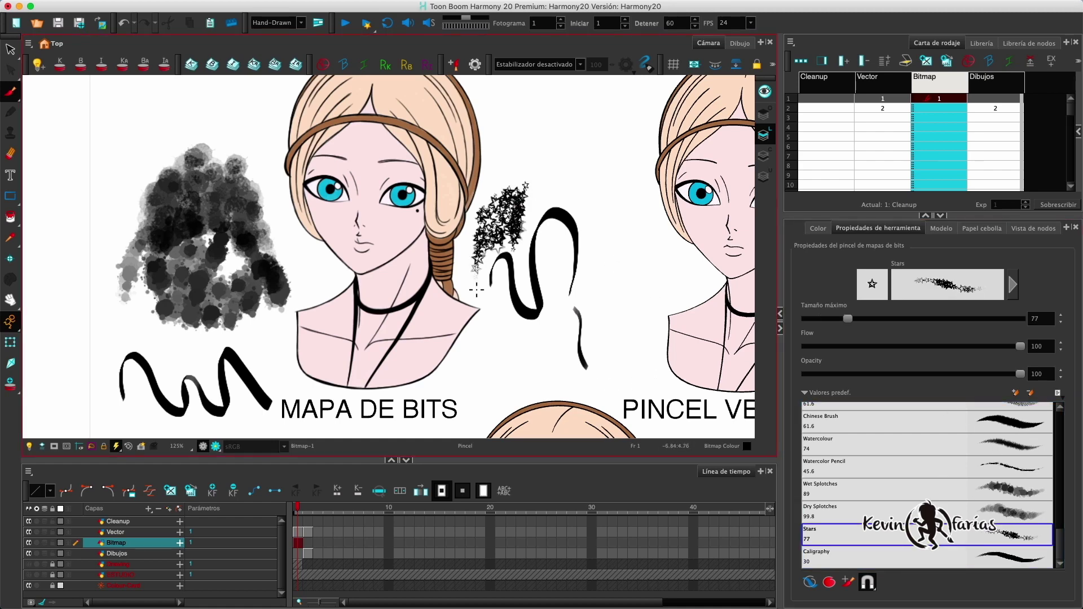
# Shade inside the Caligraphy strokes with the Pointillism brush and add a small Stippling patch below them.
pyautogui.scroll(3, 1049, 513)
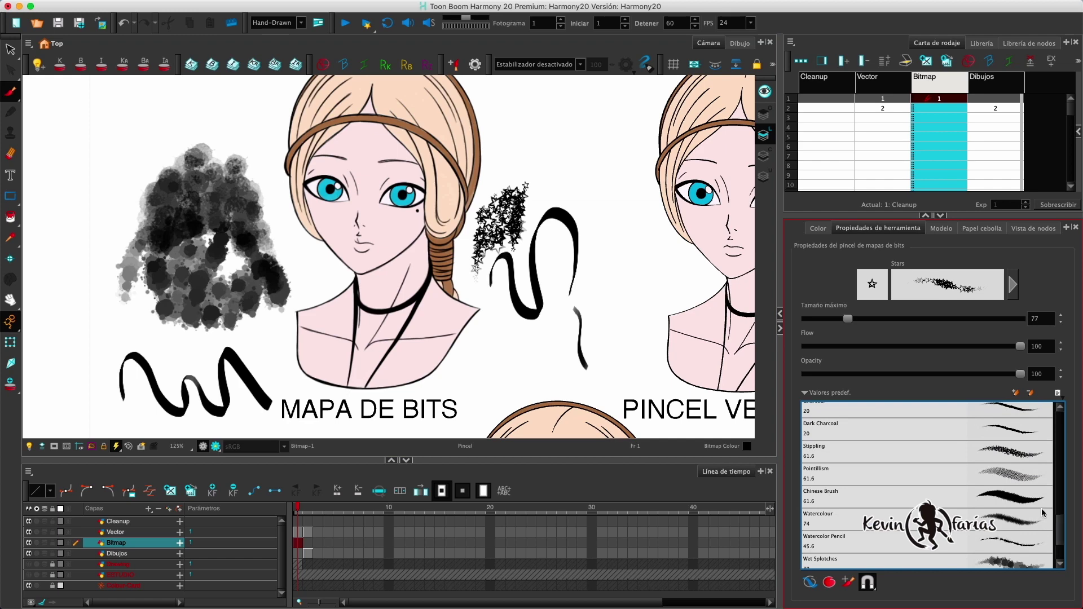
pyautogui.click(1019, 477)
pyautogui.moveTo(546, 280)
pyautogui.mouseDown()
pyautogui.moveTo(542, 241)
pyautogui.moveTo(555, 234)
pyautogui.moveTo(577, 263)
pyautogui.moveTo(552, 310)
pyautogui.moveTo(554, 298)
pyautogui.moveTo(570, 330)
pyautogui.mouseUp()
pyautogui.moveTo(234, 381)
pyautogui.mouseDown()
pyautogui.moveTo(248, 402)
pyautogui.moveTo(249, 370)
pyautogui.mouseUp()
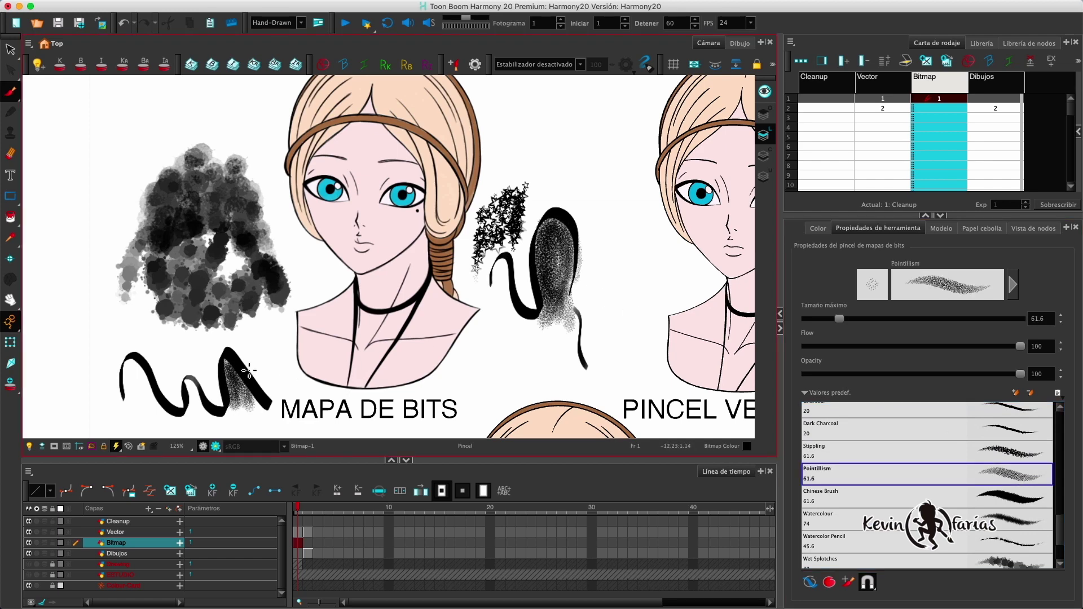
pyautogui.click(1021, 453)
pyautogui.moveTo(522, 338); pyautogui.dragTo(558, 362)
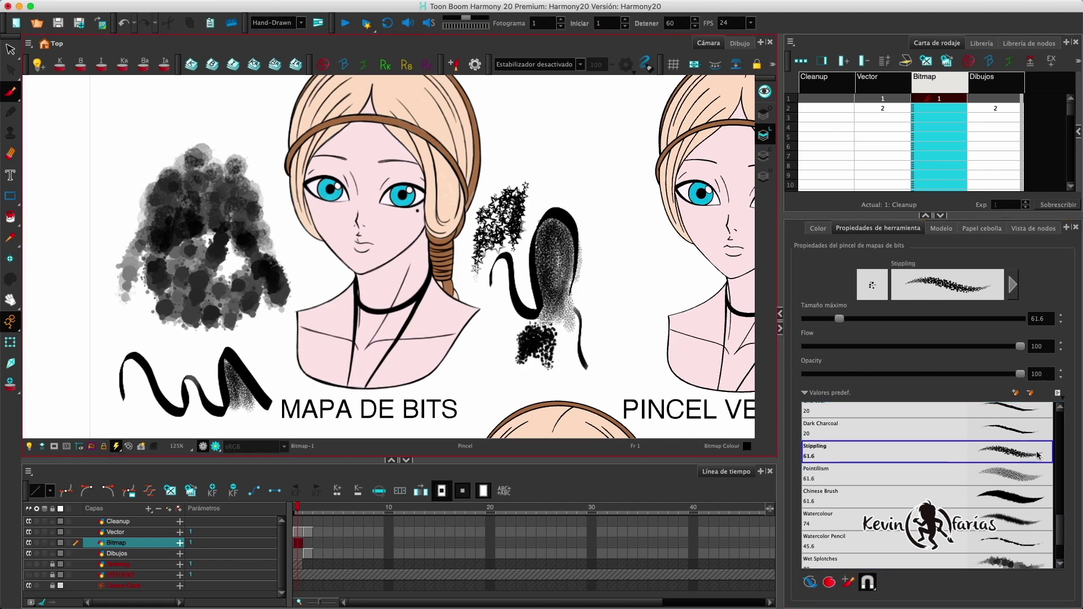
# Paint a Crosshatching test patch above the Stars patch.
pyautogui.scroll(5, 1058, 527)
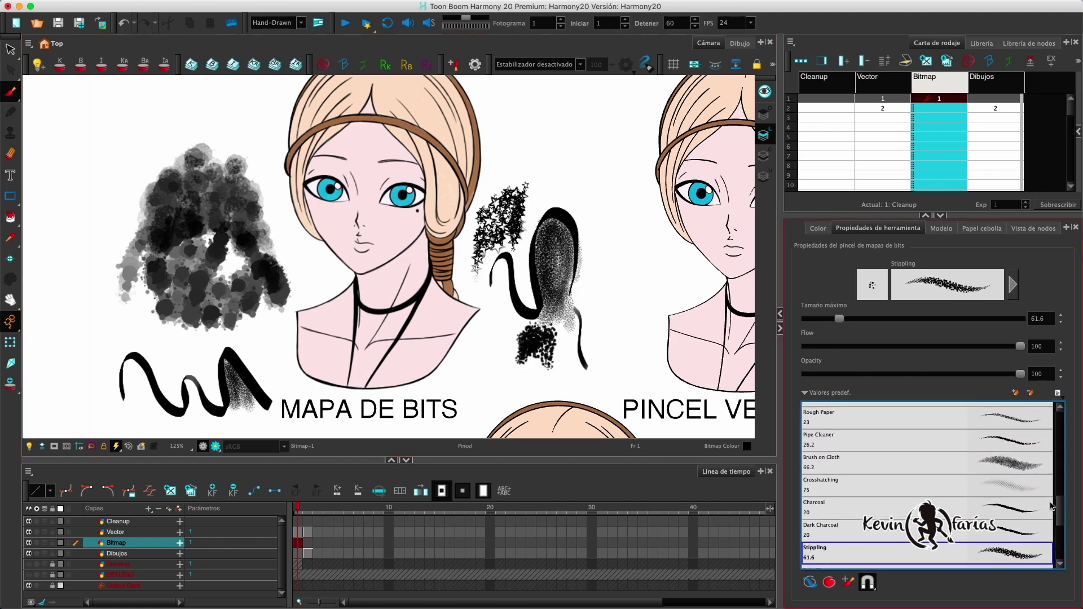
pyautogui.click(902, 485)
pyautogui.moveTo(533, 133)
pyautogui.mouseDown()
pyautogui.moveTo(550, 178)
pyautogui.moveTo(573, 141)
pyautogui.moveTo(577, 167)
pyautogui.mouseUp()
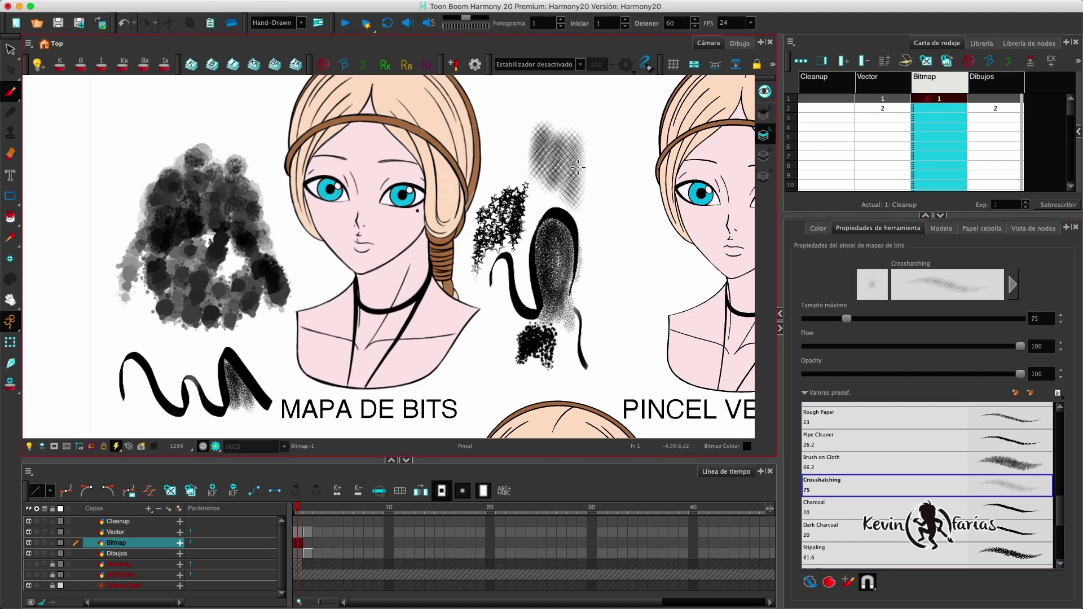
# Select the bitmap artwork, undo all the brush test strokes around the Mapa de bits character, and clear the selection.
pyautogui.click(10, 49)
pyautogui.click(227, 237)
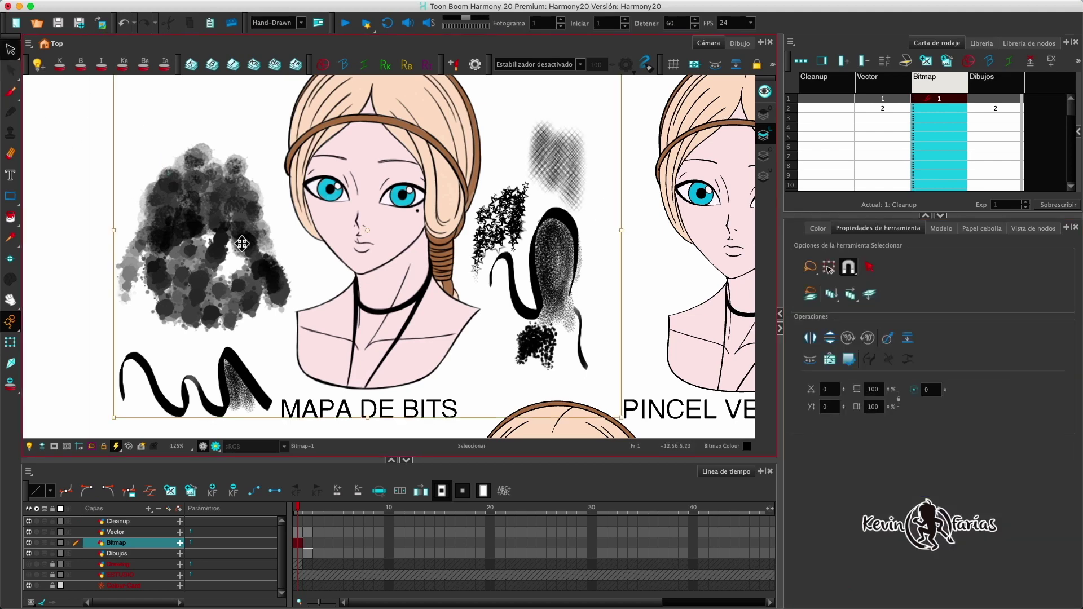
pyautogui.hotkey('ctrl', 'z')
pyautogui.hotkey('ctrl', 'z')
pyautogui.hotkey('ctrl', 'z')
pyautogui.hotkey('ctrl', 'z')
pyautogui.hotkey('ctrl', 'z')
pyautogui.hotkey('ctrl', 'z')
pyautogui.hotkey('ctrl', 'z')
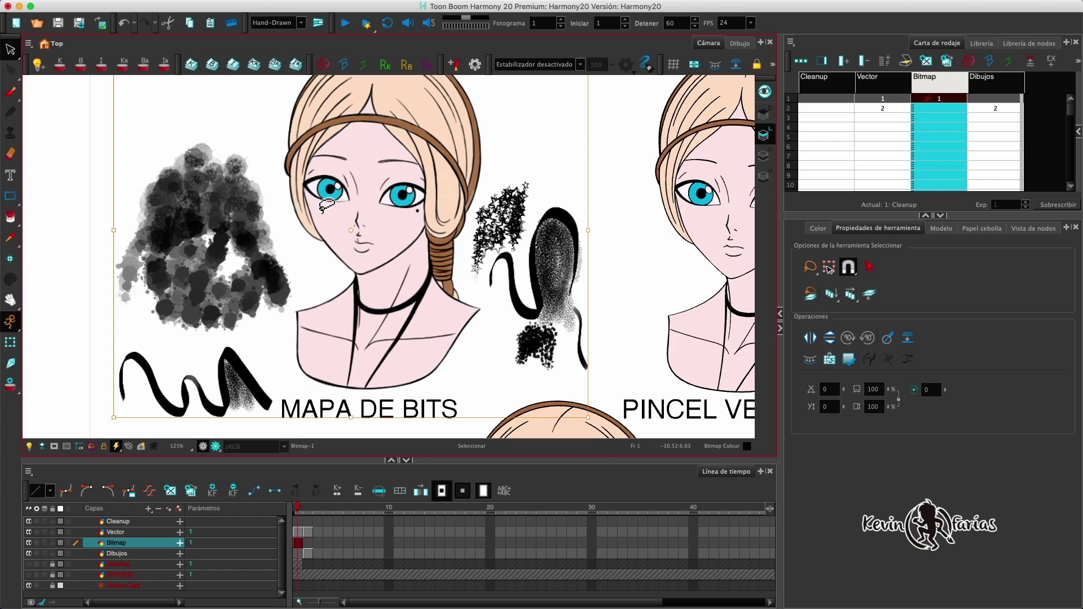
pyautogui.hotkey('ctrl', 'z')
pyautogui.hotkey('ctrl', 'z')
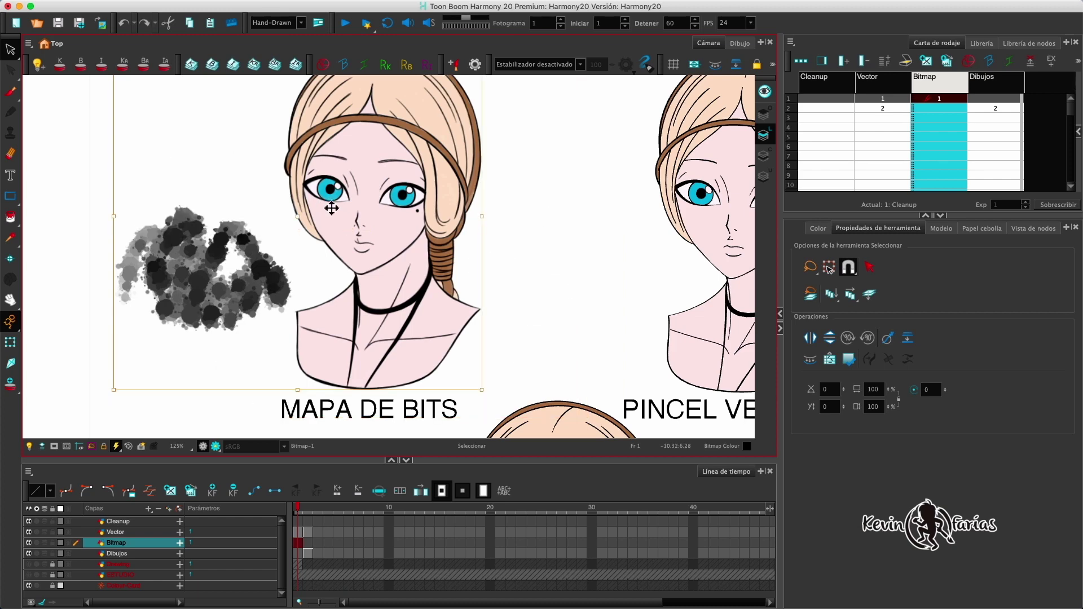
pyautogui.click(221, 199)
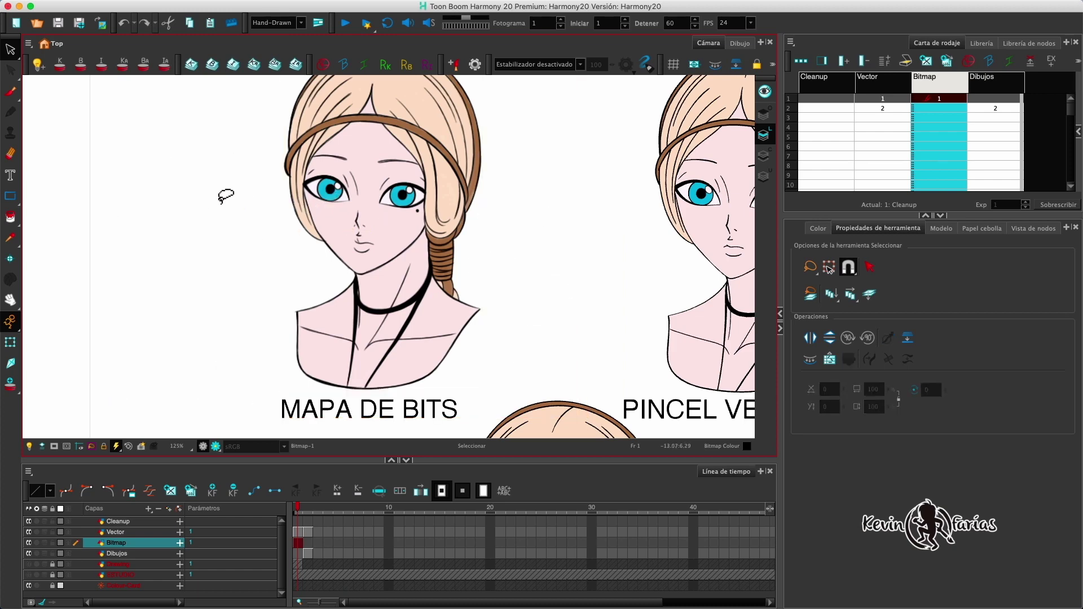
# Activate the Vector layer and try lassoing around the characters on the canvas.
pyautogui.click(128, 446)
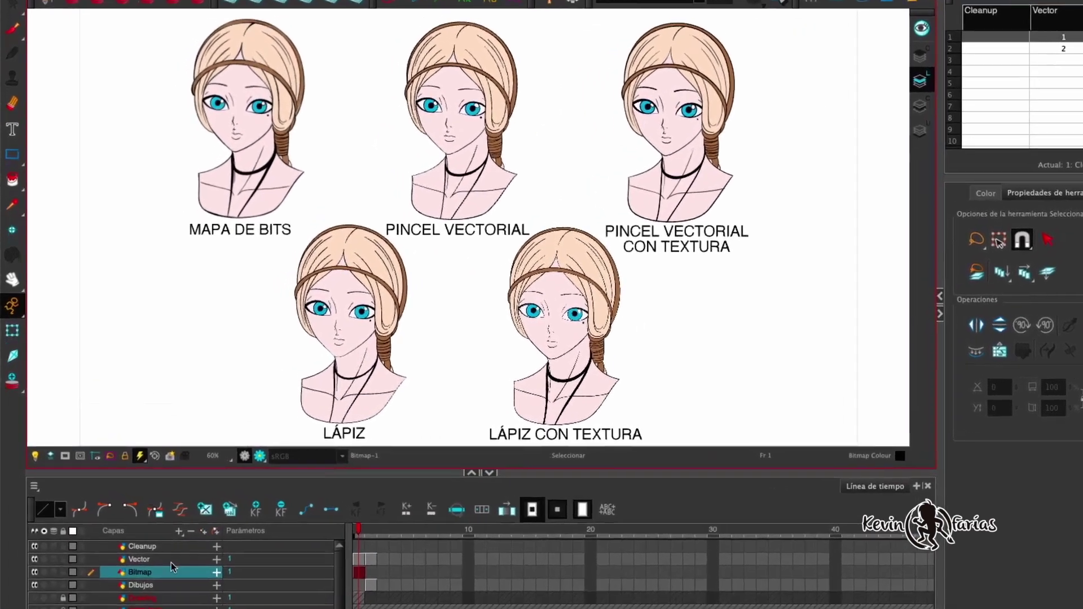
pyautogui.click(170, 563)
pyautogui.moveTo(567, 84)
pyautogui.mouseDown()
pyautogui.moveTo(458, 145)
pyautogui.moveTo(567, 141)
pyautogui.mouseUp()
pyautogui.moveTo(363, 71)
pyautogui.mouseDown()
pyautogui.moveTo(210, 107)
pyautogui.moveTo(316, 153)
pyautogui.moveTo(338, 85)
pyautogui.mouseUp()
pyautogui.moveTo(353, 88); pyautogui.dragTo(240, 149)
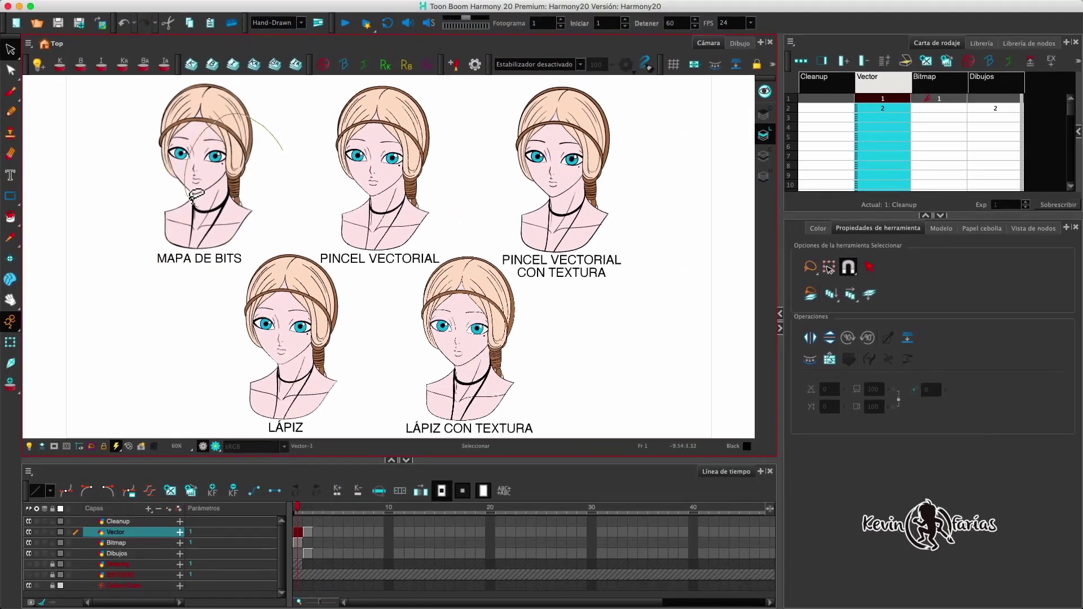
pyautogui.moveTo(193, 198); pyautogui.dragTo(198, 204)
# Examine the edges of the Pincel vectorial character's line art around the eyes at high magnification.
pyautogui.scroll(3, 426, 112)
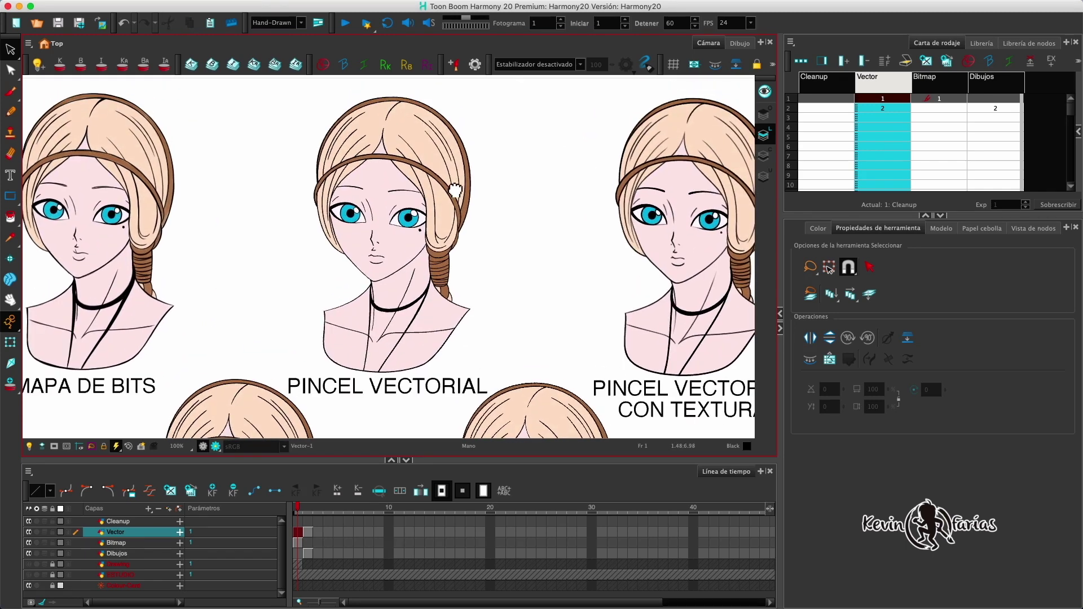
pyautogui.press('2')
pyautogui.moveTo(486, 170); pyautogui.dragTo(488, 189)
pyautogui.press('2')
pyautogui.press('1')
pyautogui.moveTo(528, 221); pyautogui.dragTo(541, 201)
pyautogui.scroll(-1, 541, 217)
pyautogui.scroll(8, 424, 179)
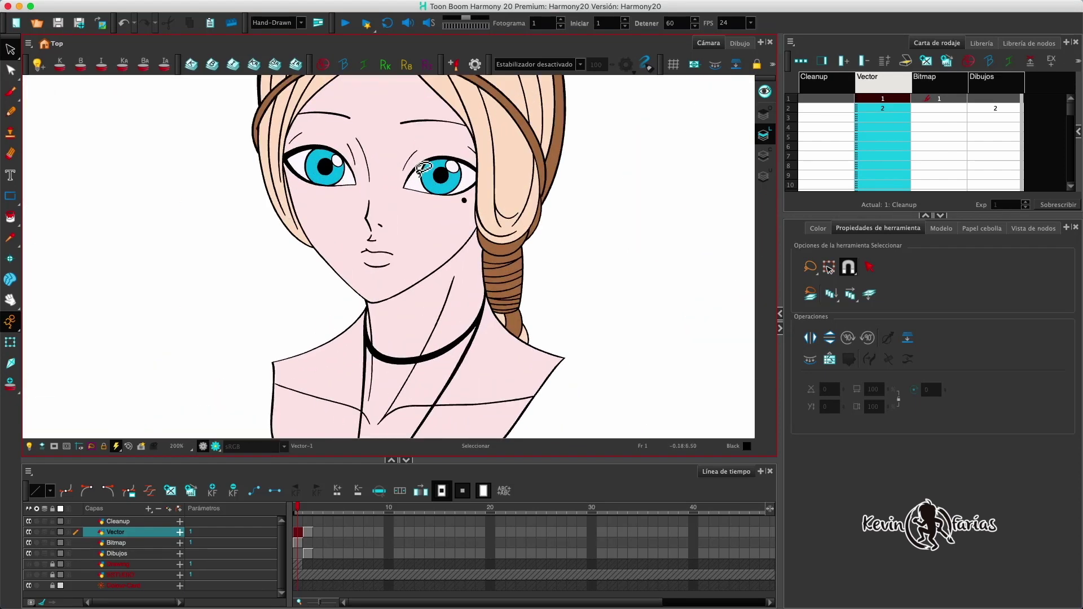
pyautogui.scroll(10, 469, 255)
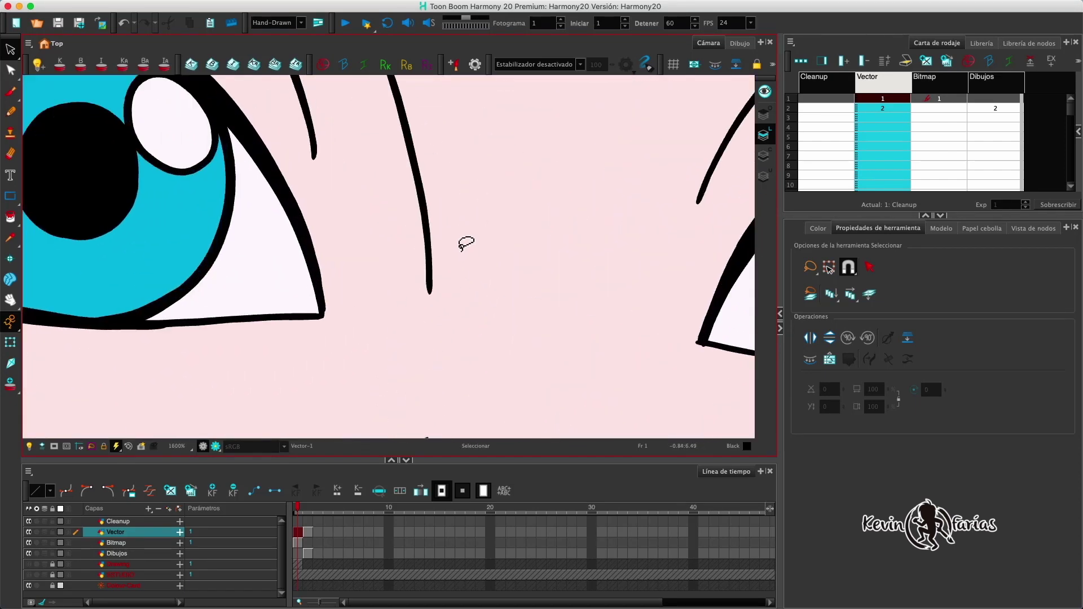
pyautogui.scroll(-12, 528, 217)
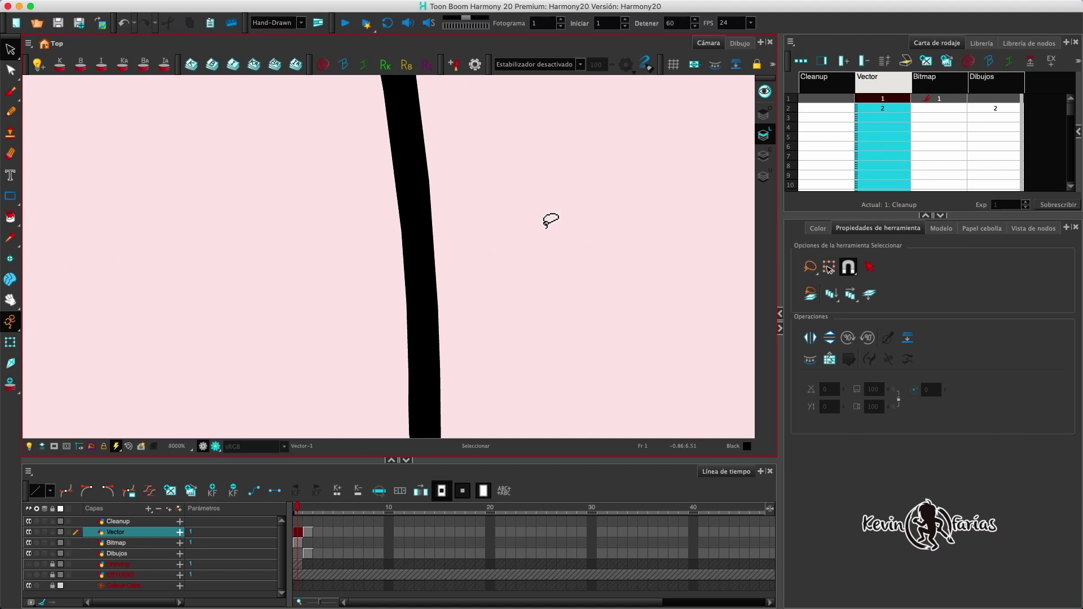
pyautogui.scroll(-5, 521, 216)
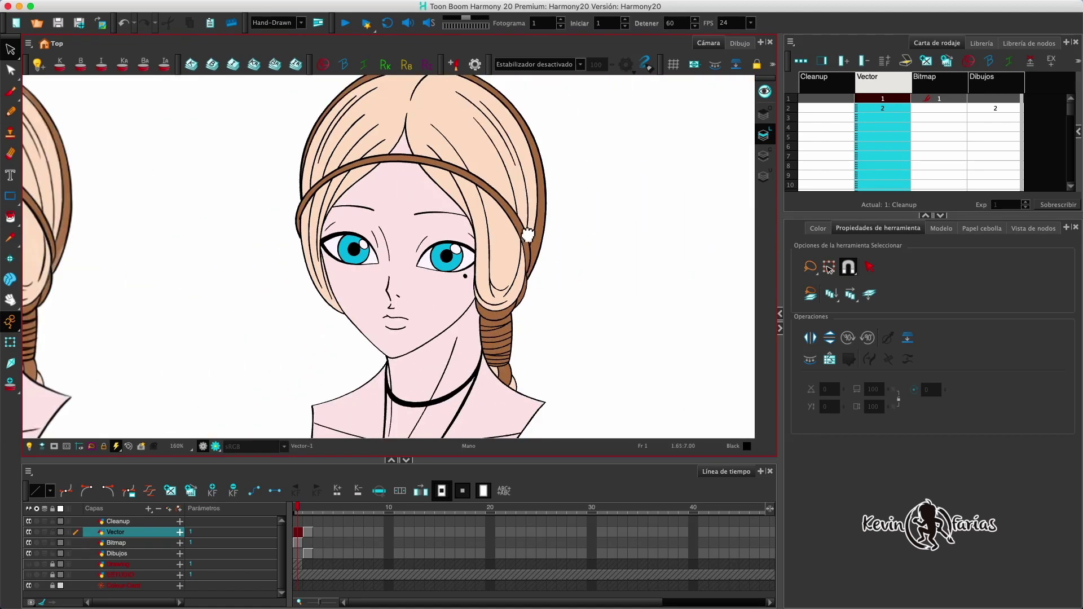
# Activate the Brush tool, try a wavy Solid Brush 1 stroke beside the Pincel vectorial character, and undo it.
pyautogui.click(11, 92)
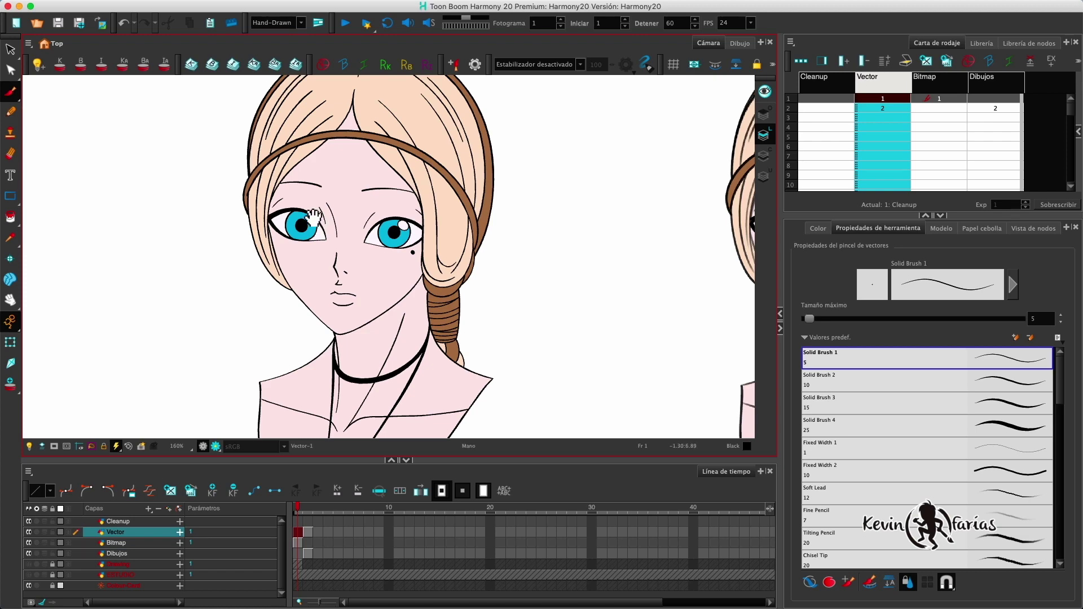
pyautogui.moveTo(310, 220); pyautogui.dragTo(400, 203)
pyautogui.press('2')
pyautogui.moveTo(290, 342)
pyautogui.mouseDown()
pyautogui.moveTo(303, 303)
pyautogui.moveTo(393, 343)
pyautogui.mouseUp()
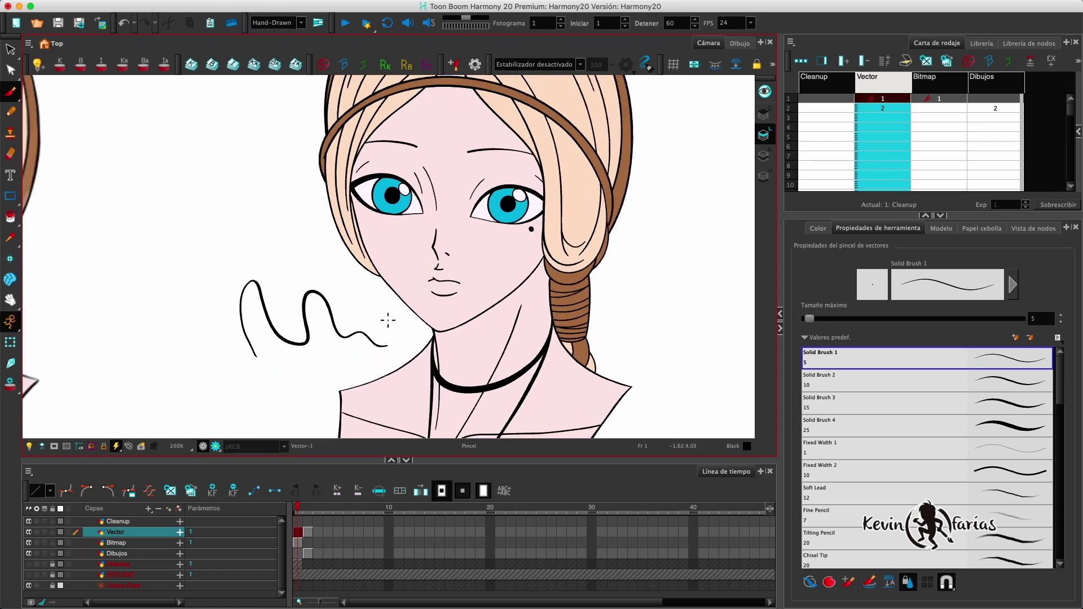
pyautogui.hotkey('ctrl', 'z')
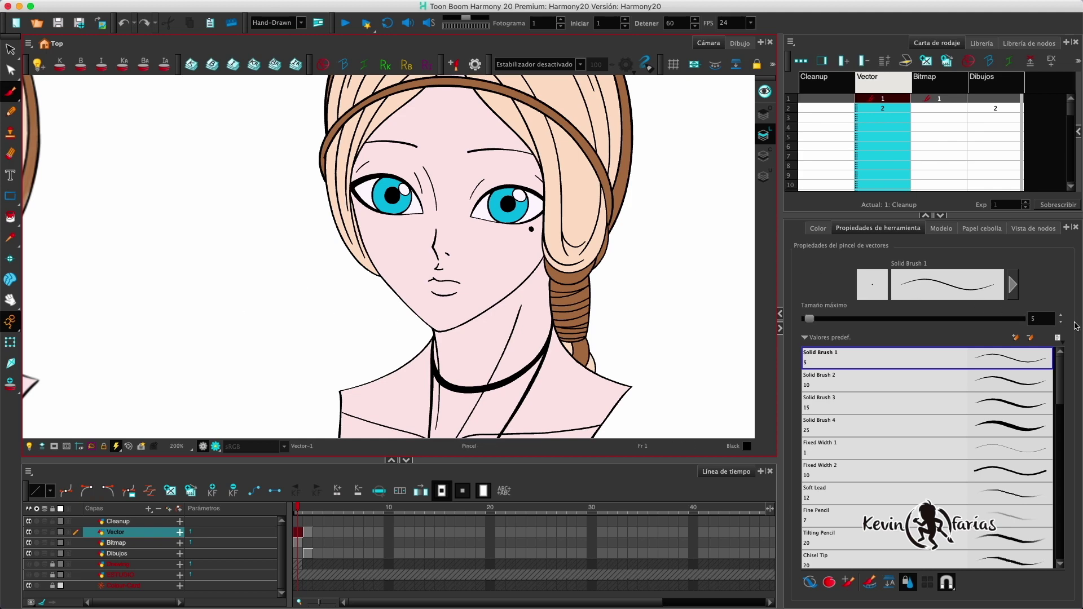
# Reduce the Solid Brush 1 maximum size to 3, then try several freehand strokes beside the character and undo each.
pyautogui.click(1061, 323)
pyautogui.click(1061, 323)
pyautogui.moveTo(201, 327)
pyautogui.mouseDown()
pyautogui.moveTo(261, 331)
pyautogui.moveTo(350, 290)
pyautogui.moveTo(269, 291)
pyautogui.moveTo(306, 339)
pyautogui.mouseUp()
pyautogui.hotkey('ctrl', 'z')
pyautogui.moveTo(240, 281)
pyautogui.mouseDown()
pyautogui.moveTo(337, 326)
pyautogui.moveTo(375, 322)
pyautogui.mouseUp()
pyautogui.hotkey('ctrl', 'z')
pyautogui.moveTo(280, 261); pyautogui.dragTo(361, 361)
pyautogui.hotkey('ctrl', 'z')
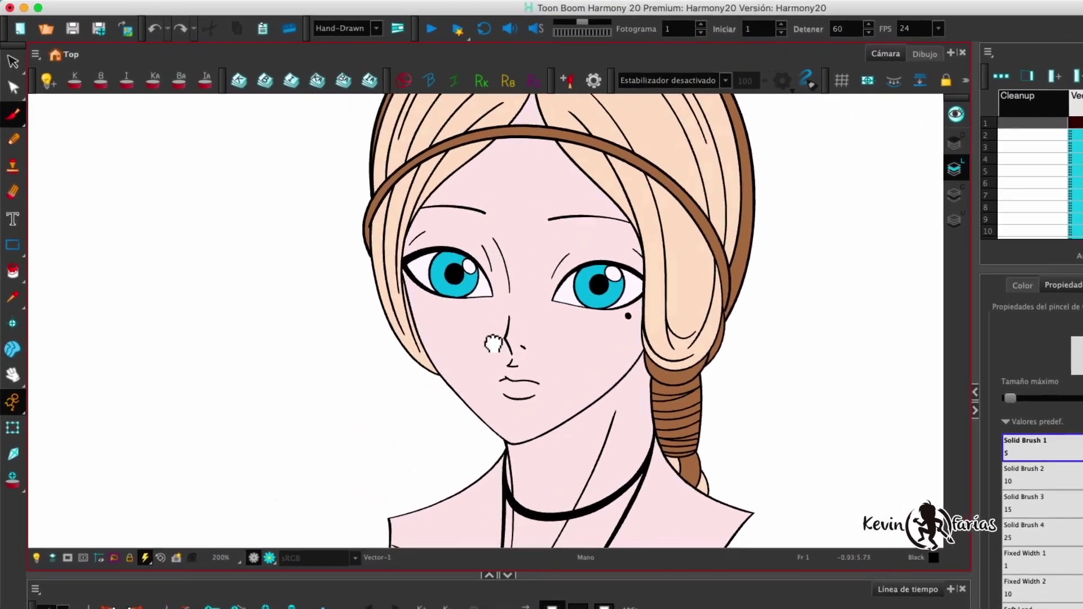
# Set the stroke stabiliser to Promedio and draw a long wavy test stroke beside the Pincel vectorial character.
pyautogui.moveTo(493, 342); pyautogui.dragTo(509, 325)
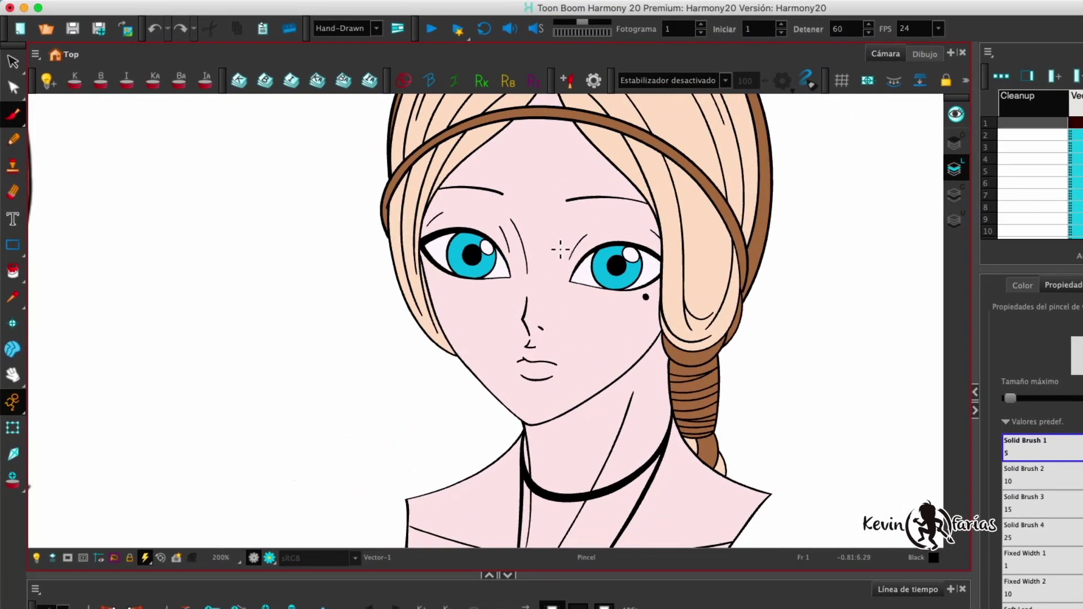
pyautogui.click(726, 81)
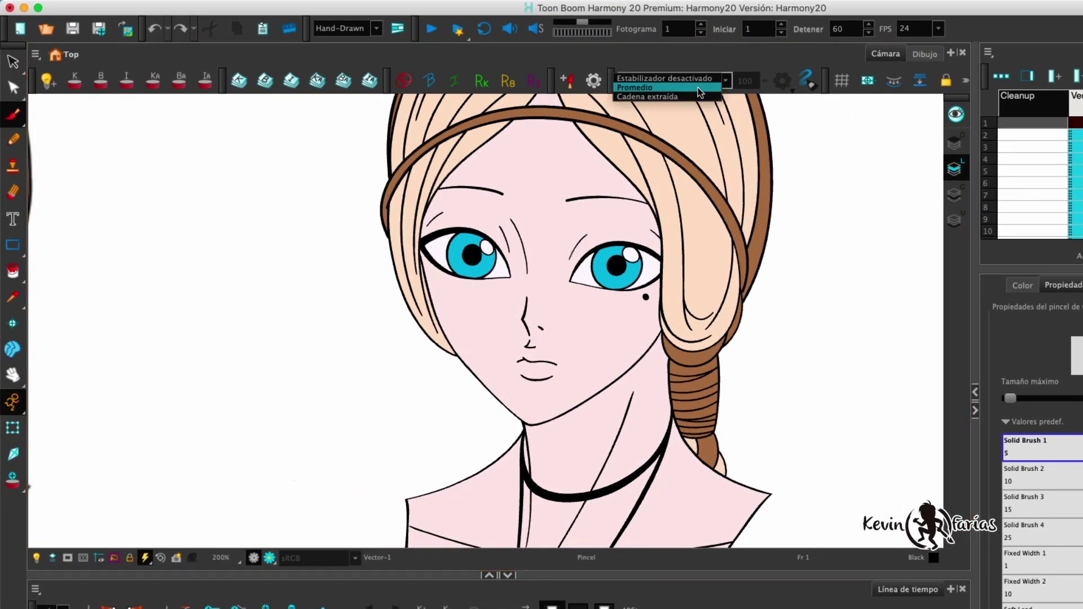
pyautogui.click(700, 88)
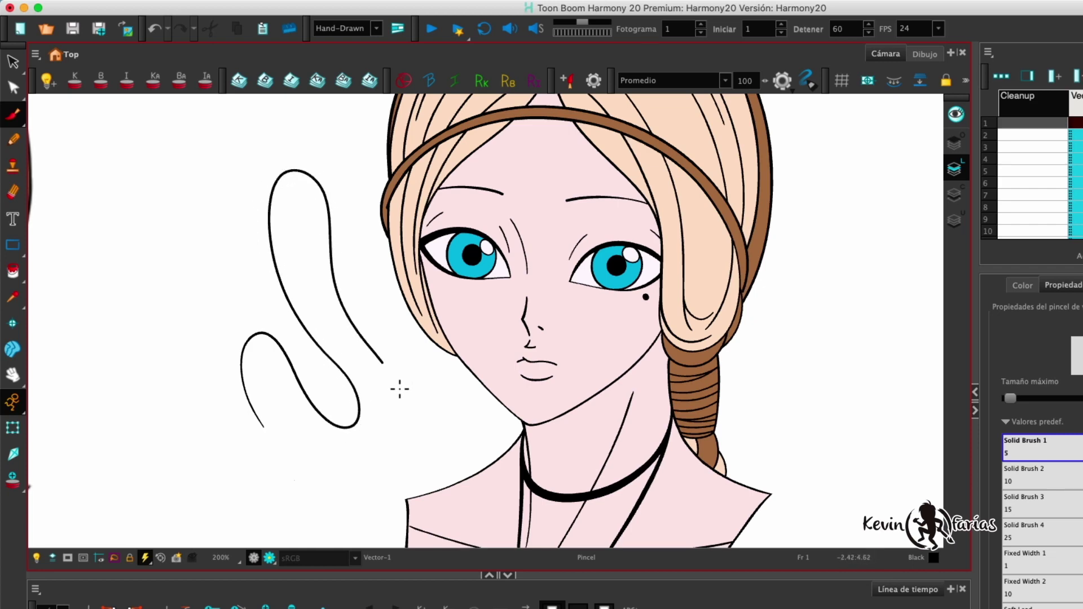
# Undo the test stroke and draw a closed leaf-shaped outline beside the character's face.
pyautogui.moveTo(308, 480); pyautogui.dragTo(294, 481)
pyautogui.press('super+z')
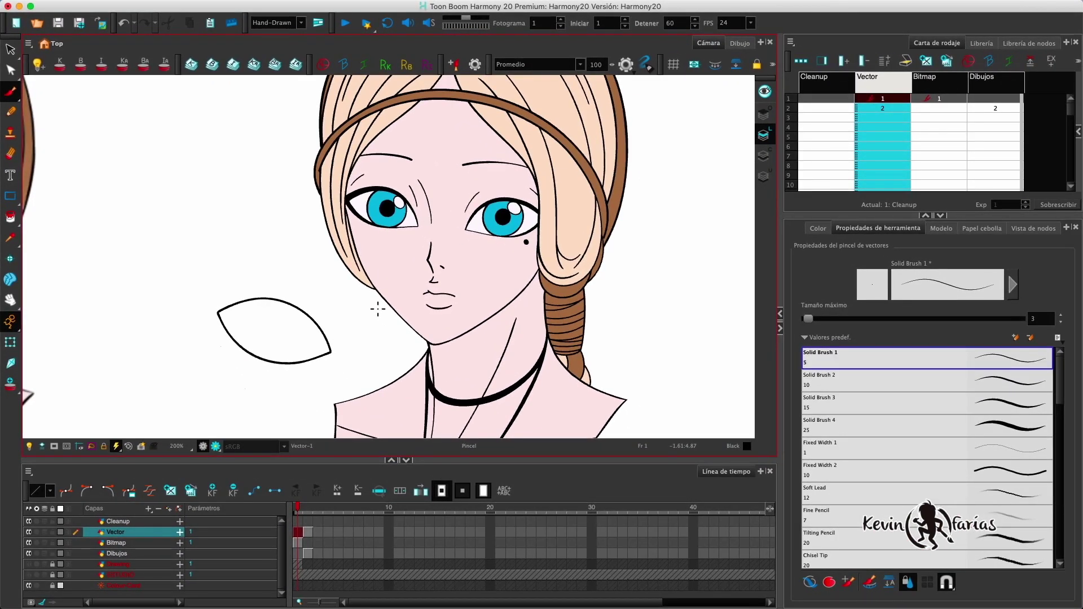
pyautogui.moveTo(311, 278); pyautogui.dragTo(308, 271)
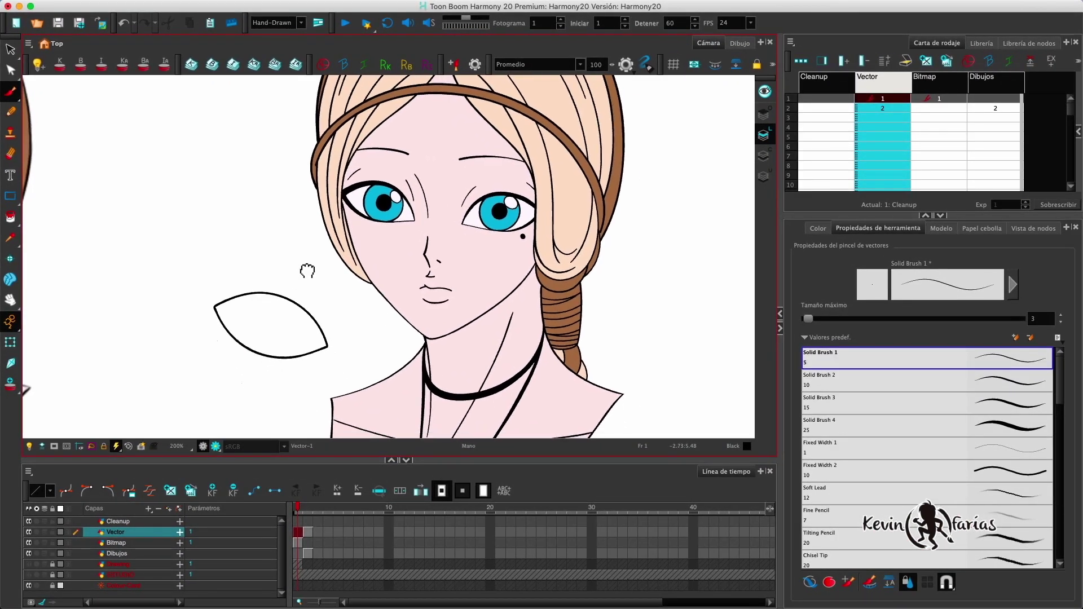
# Undo the leaf-shaped outline beside the Pincel vectorial character's face.
pyautogui.scroll(-1, 440, 277)
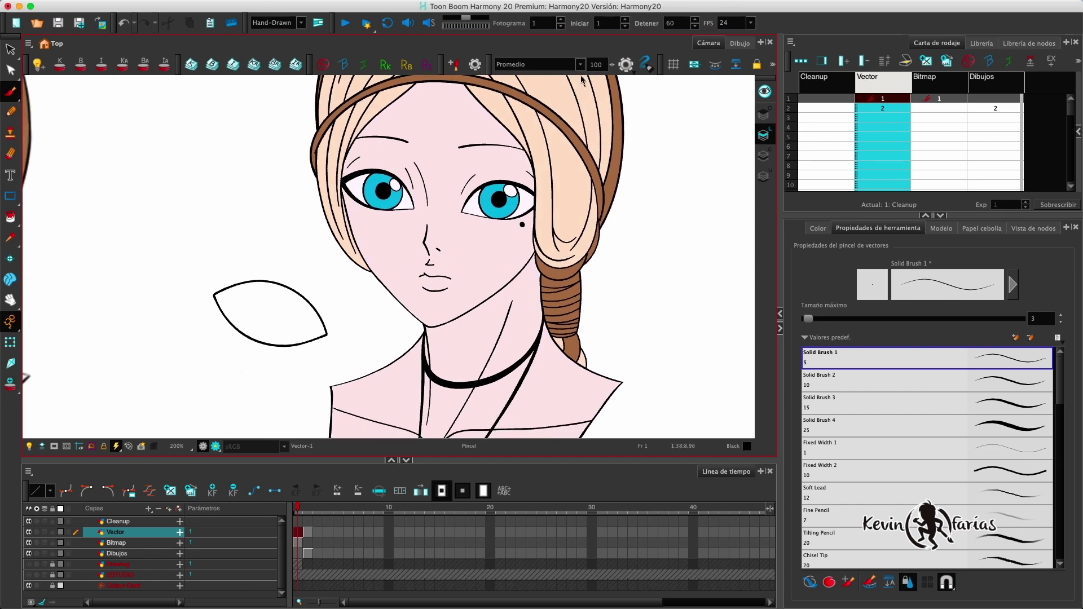
pyautogui.hotkey('ctrl', 'z')
pyautogui.moveTo(451, 243); pyautogui.dragTo(372, 246)
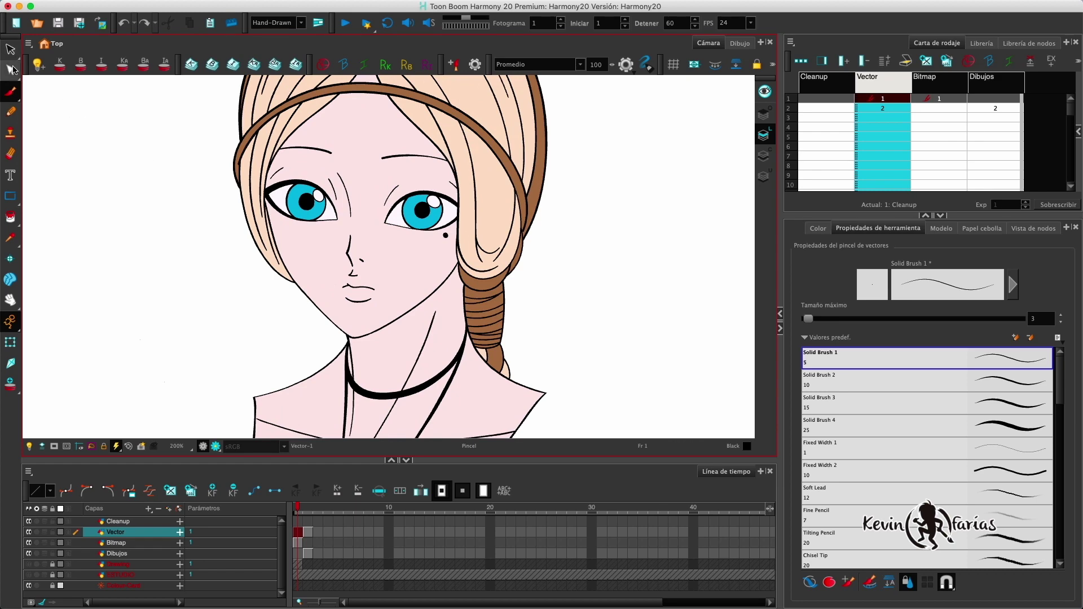
# Try to thicken the jaw line by pulling its outline with the Contour Editor (Editor de contornos), and undo it.
pyautogui.click(11, 71)
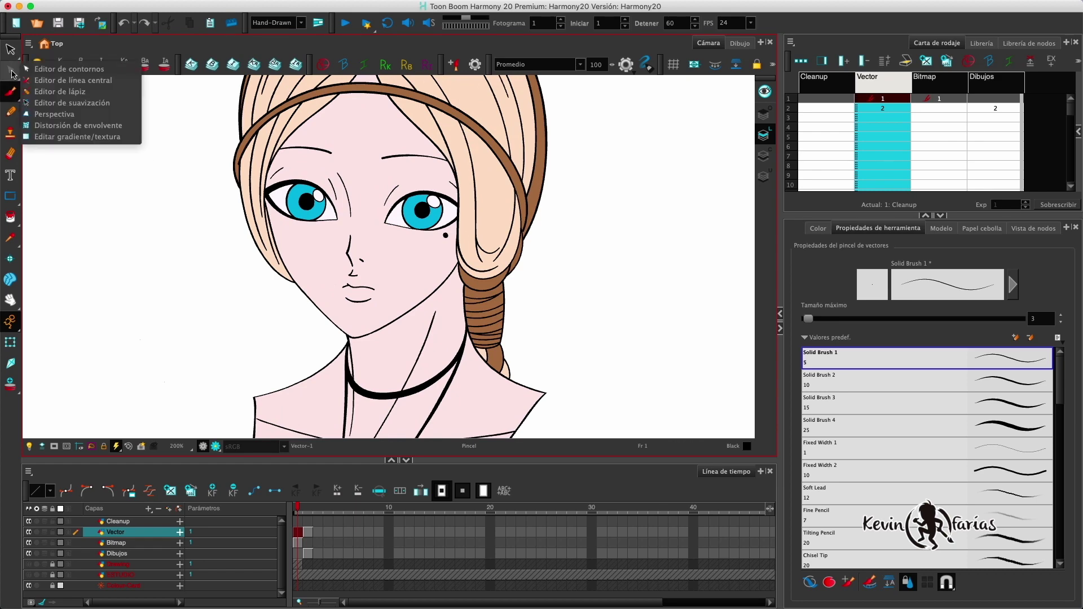
pyautogui.click(62, 69)
pyautogui.scroll(3, 372, 294)
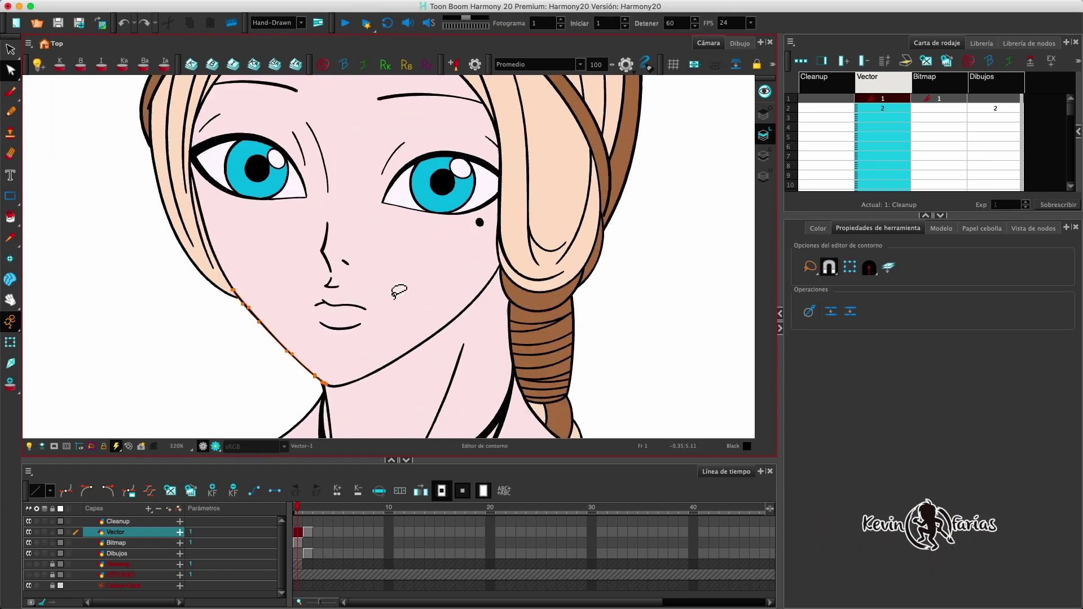
pyautogui.scroll(4, 399, 291)
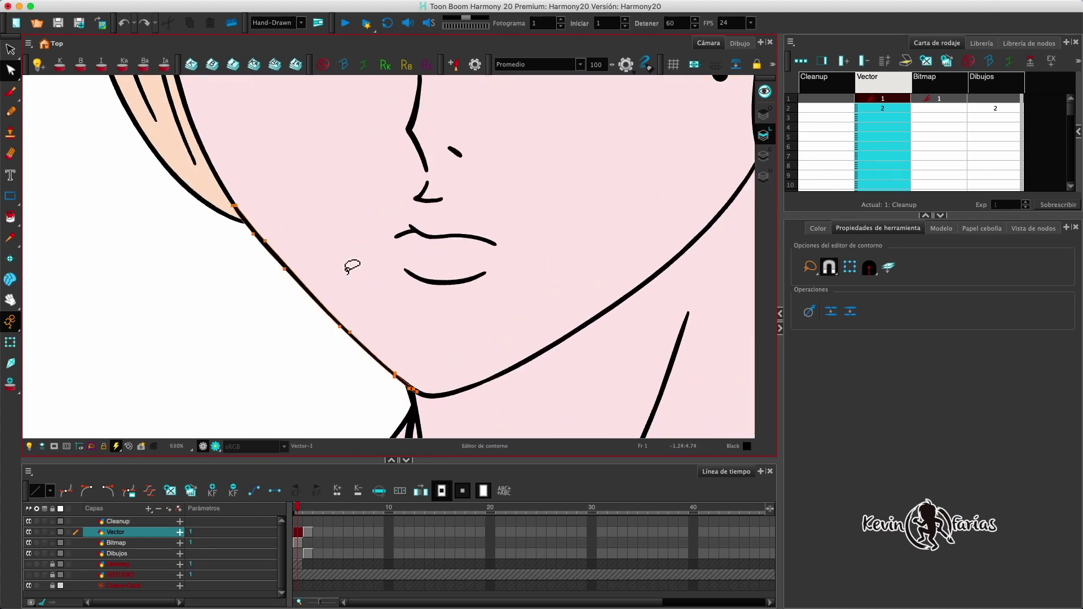
pyautogui.moveTo(315, 301); pyautogui.dragTo(311, 303)
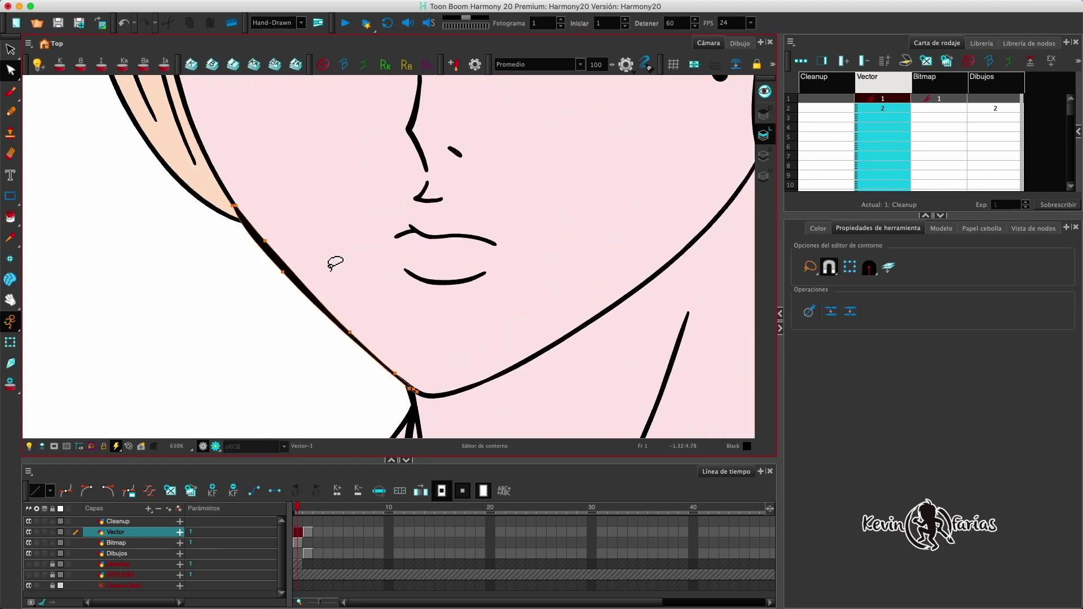
pyautogui.scroll(-2, 335, 263)
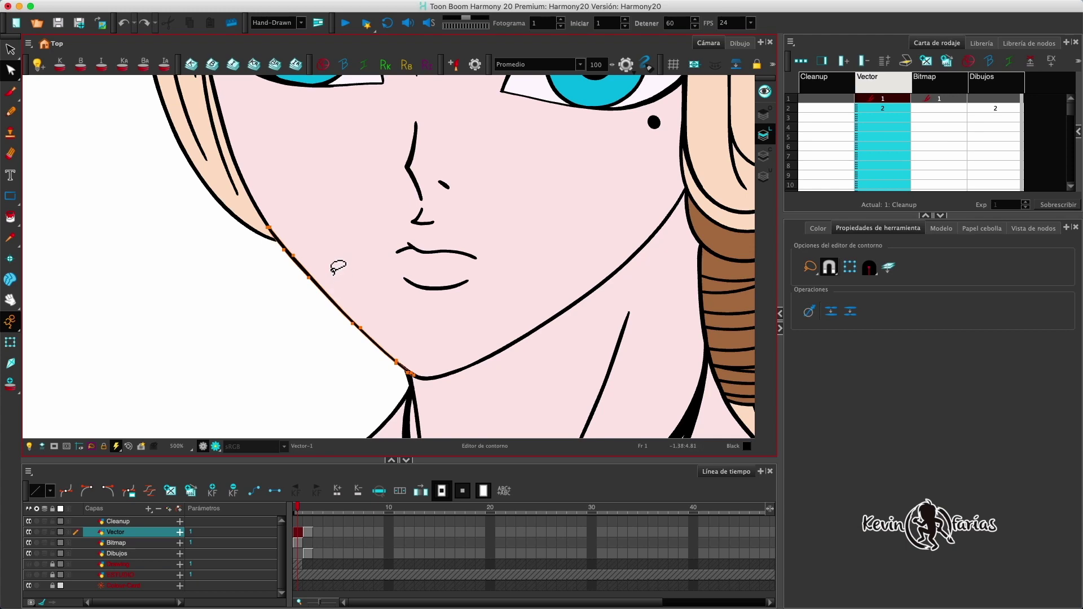
pyautogui.scroll(2, 319, 273)
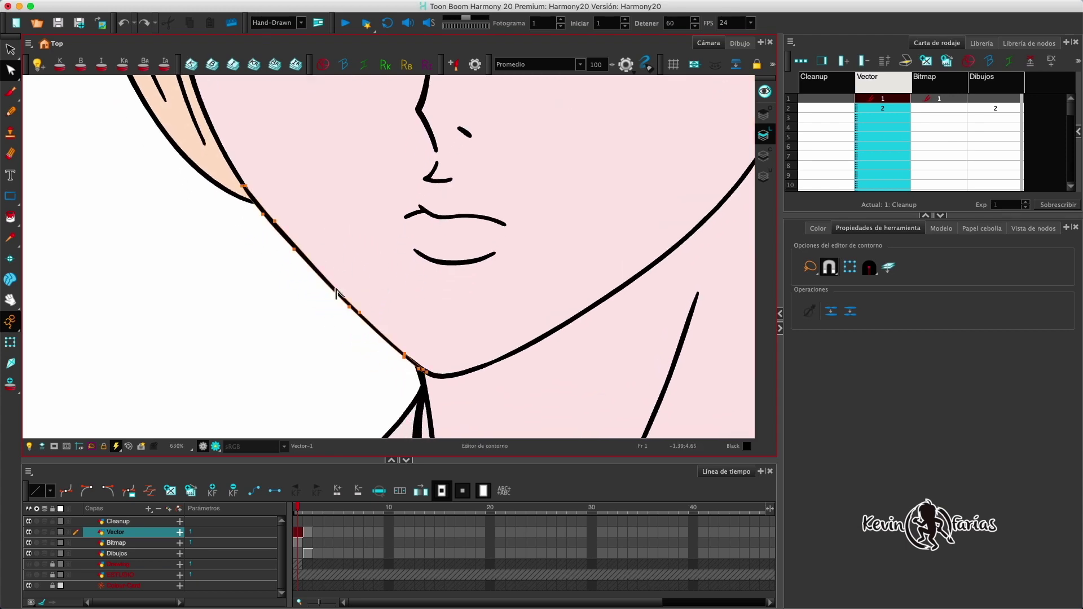
pyautogui.click(259, 321)
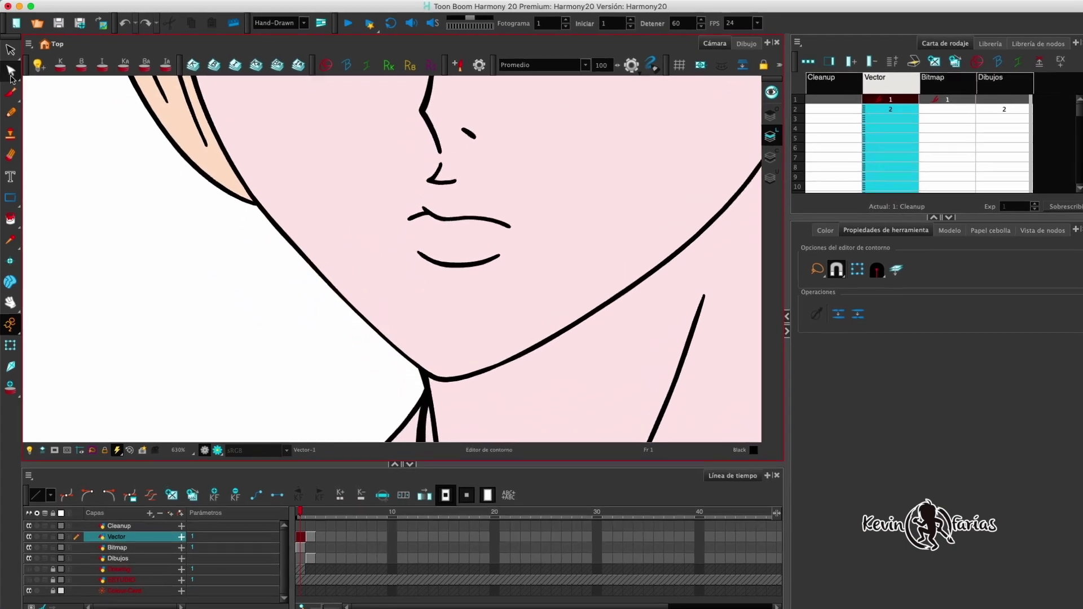
# Try reshaping the jaw line along its axis with the Centreline Editor (Editor de línea central), and undo the changes.
pyautogui.click(11, 72)
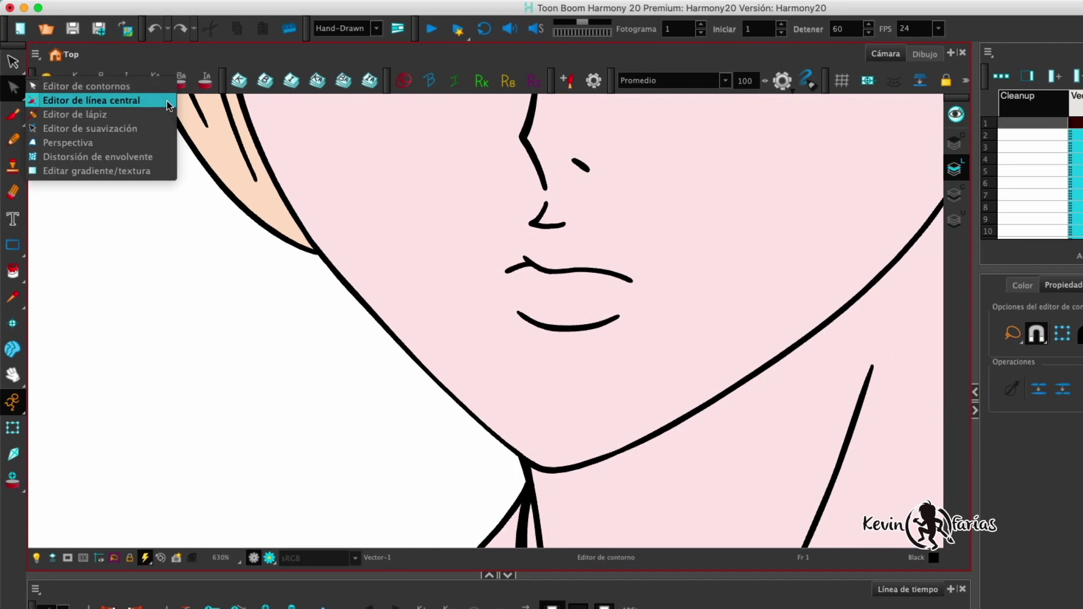
pyautogui.click(167, 105)
pyautogui.click(388, 330)
pyautogui.click(529, 464)
pyautogui.moveTo(448, 398)
pyautogui.mouseDown()
pyautogui.moveTo(420, 393)
pyautogui.moveTo(423, 404)
pyautogui.moveTo(433, 381)
pyautogui.mouseUp()
pyautogui.click(490, 374)
pyautogui.press('1')
pyautogui.press('super+z')
pyautogui.press('super+z')
pyautogui.press('super+z')
# Examine the centreline of the thin stroke between the character's eyes.
pyautogui.moveTo(616, 237); pyautogui.dragTo(594, 406)
pyautogui.moveTo(583, 324); pyautogui.dragTo(604, 462)
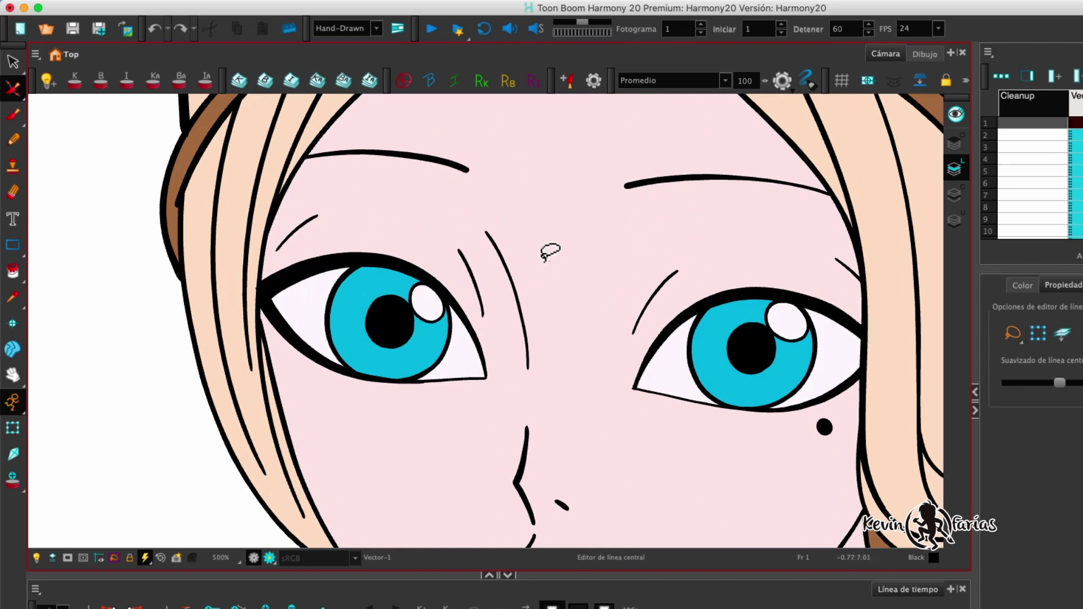
pyautogui.click(524, 315)
pyautogui.press('2')
pyautogui.moveTo(537, 321); pyautogui.dragTo(537, 309)
pyautogui.click(571, 284)
pyautogui.press('1')
pyautogui.press('1')
pyautogui.press('1')
pyautogui.press('1')
pyautogui.press('1')
pyautogui.moveTo(633, 273); pyautogui.dragTo(608, 306)
# Select the outer outline at the top of the hair, examine its centreline points and handles, and deselect it.
pyautogui.press('1')
pyautogui.moveTo(607, 189); pyautogui.dragTo(587, 338)
pyautogui.press('2')
pyautogui.scroll(1, 592, 293)
pyautogui.click(573, 248)
pyautogui.press('space')
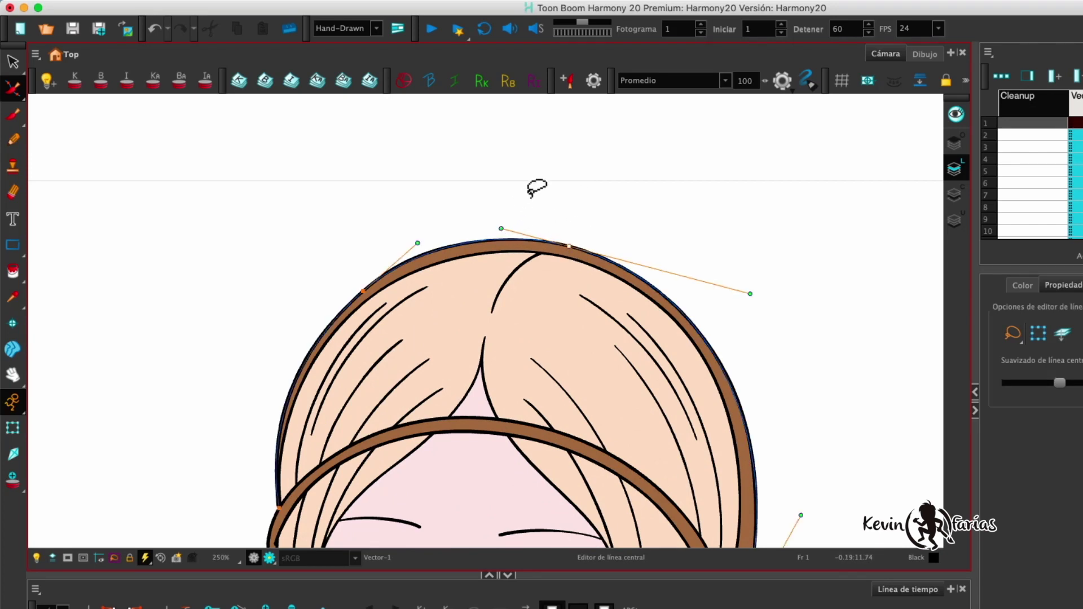
pyautogui.scroll(-3, 564, 209)
pyautogui.scroll(-1, 576, 251)
pyautogui.scroll(1, 585, 252)
pyautogui.click(558, 288)
pyautogui.scroll(-3, 597, 337)
pyautogui.scroll(1, 597, 310)
pyautogui.scroll(3, 616, 302)
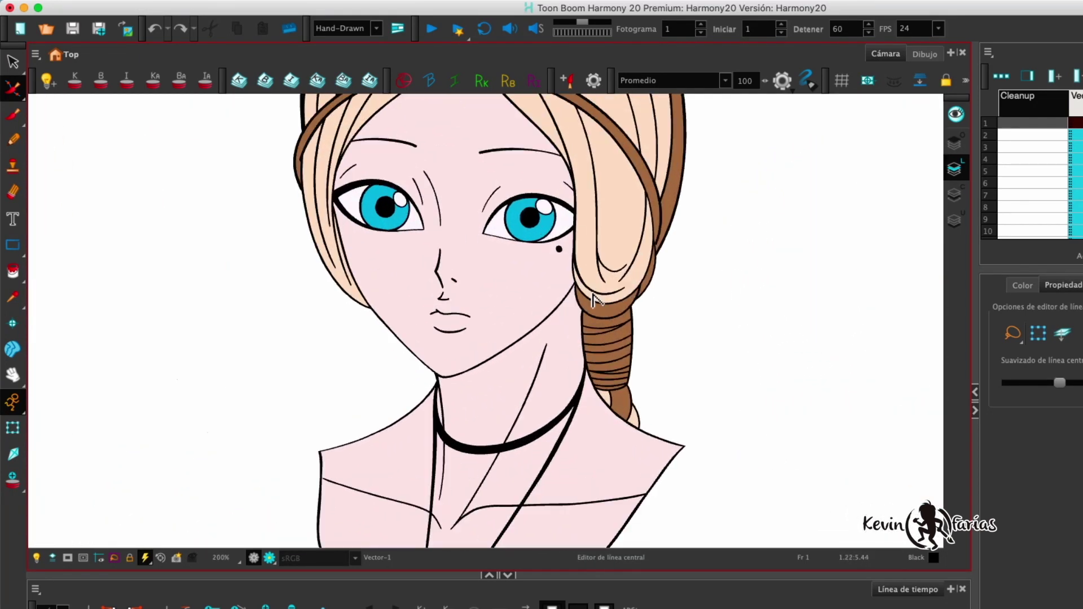
# Switch to the Select tool and compare the Pincel vectorial character with the Pincel vectorial con textura character.
pyautogui.click(15, 117)
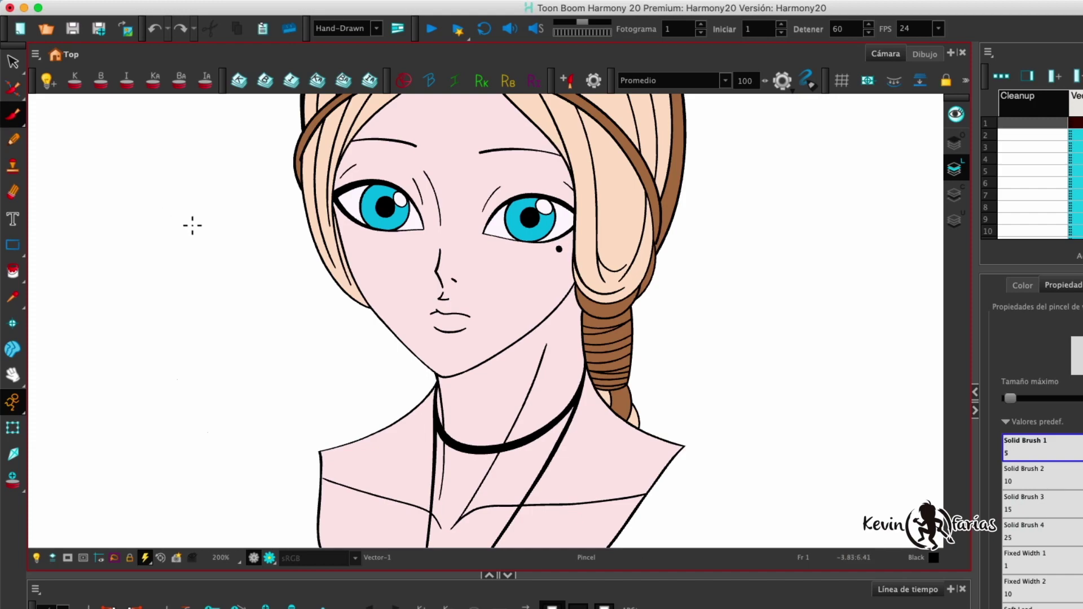
pyautogui.moveTo(294, 382); pyautogui.dragTo(315, 388)
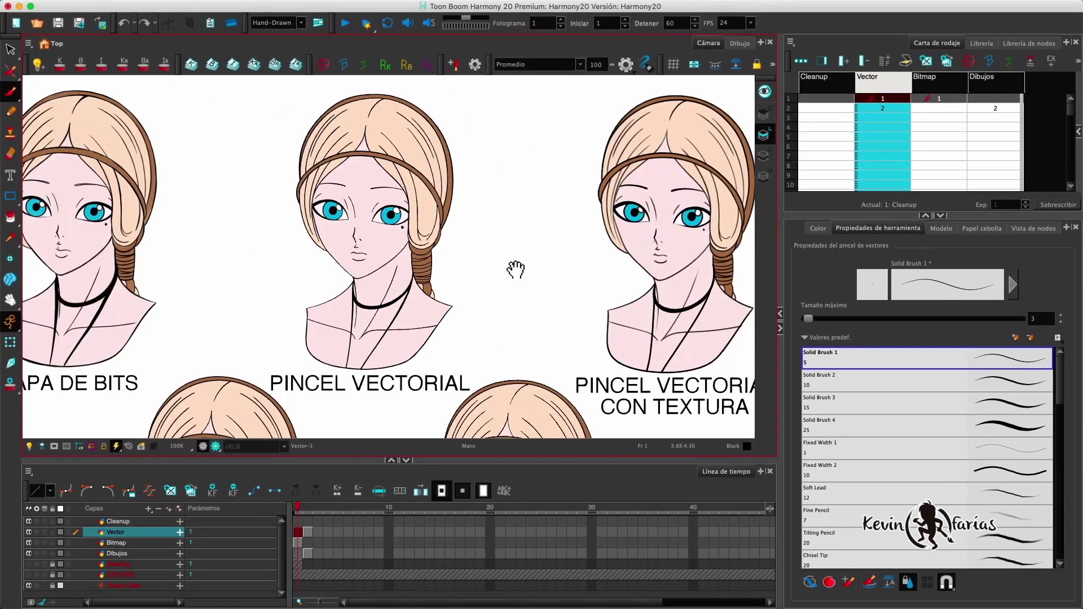
pyautogui.click(10, 50)
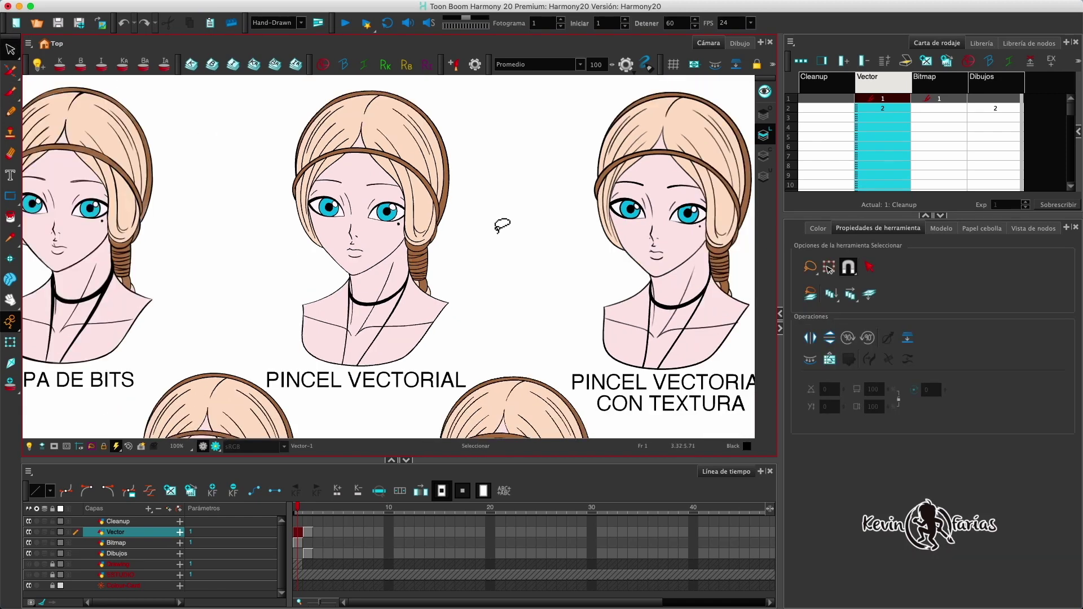
pyautogui.moveTo(556, 281); pyautogui.dragTo(469, 274)
pyautogui.moveTo(596, 244); pyautogui.dragTo(536, 232)
pyautogui.press('2')
pyautogui.press('2')
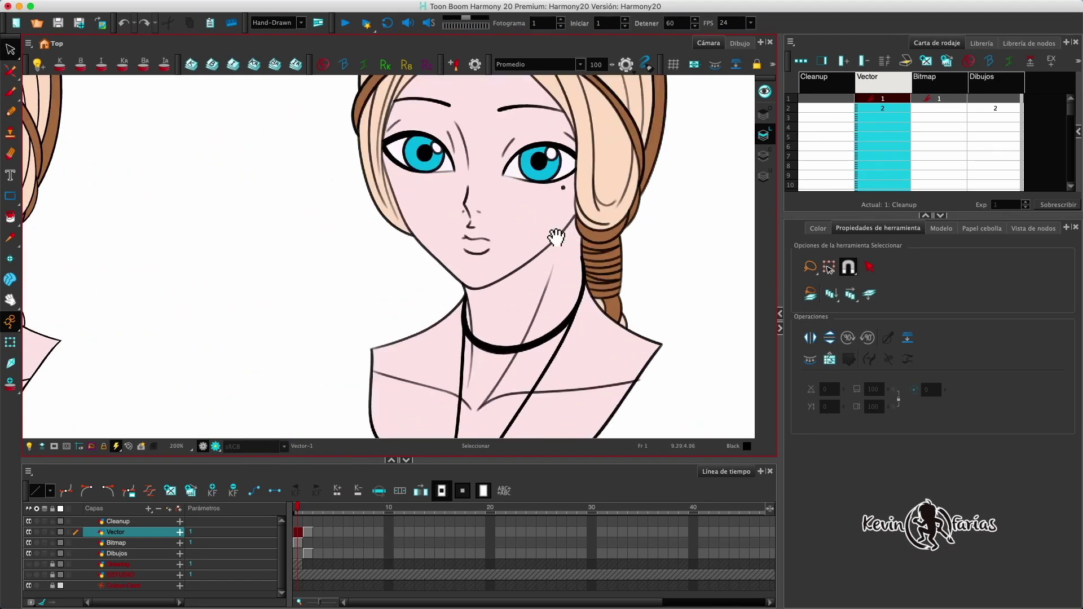
pyautogui.moveTo(626, 237); pyautogui.dragTo(538, 223)
pyautogui.scroll(-2, 538, 223)
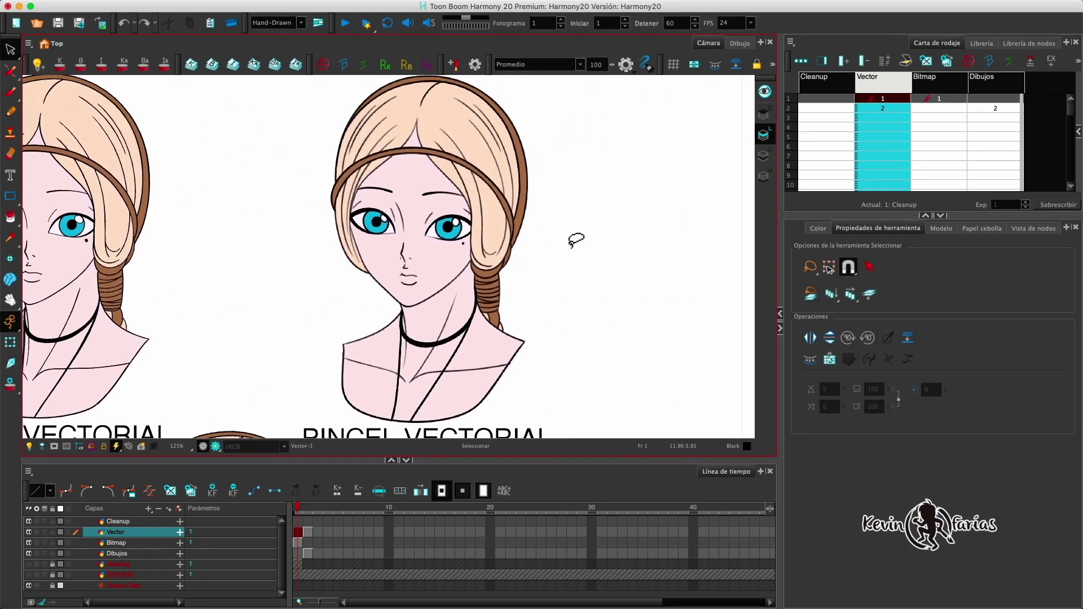
# Examine the line edges of the textured character's mouth, jaw and neck up close.
pyautogui.scroll(5, 558, 225)
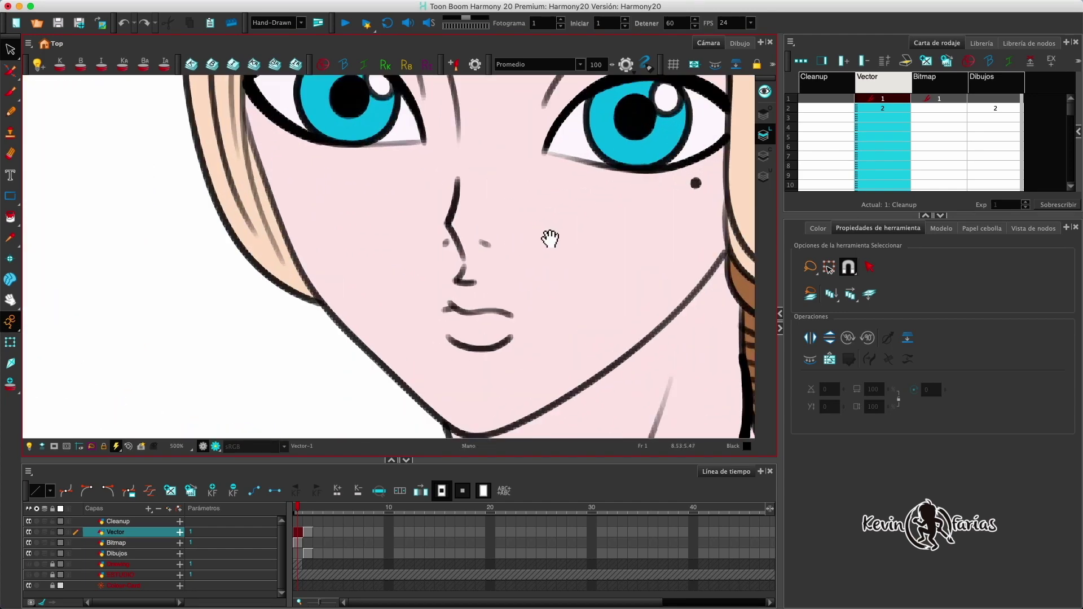
pyautogui.scroll(3, 502, 234)
pyautogui.scroll(-5, 484, 235)
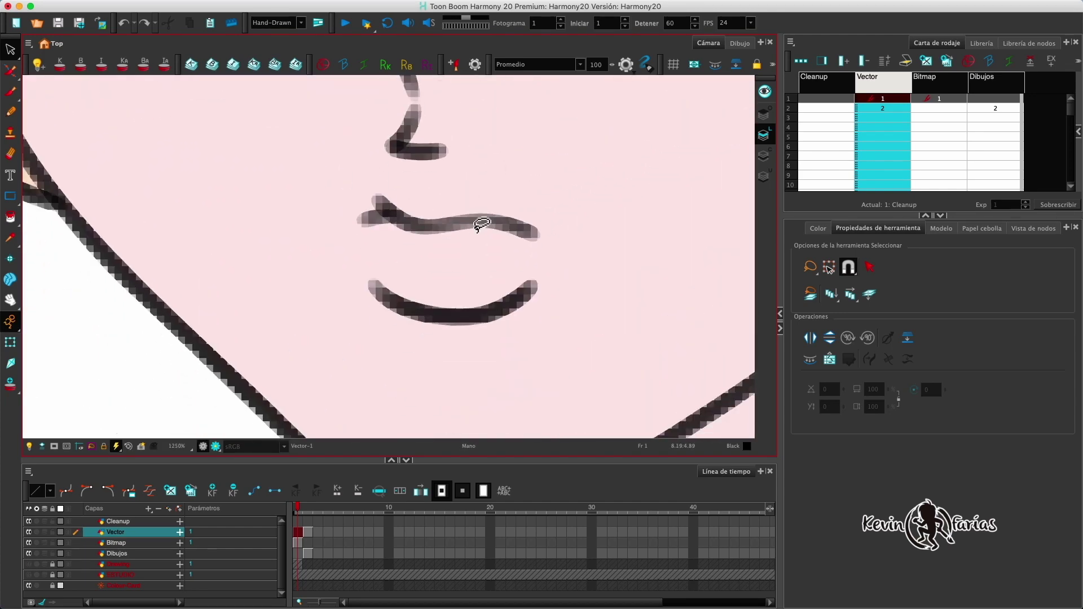
pyautogui.moveTo(456, 337); pyautogui.dragTo(486, 395)
pyautogui.scroll(-5, 511, 270)
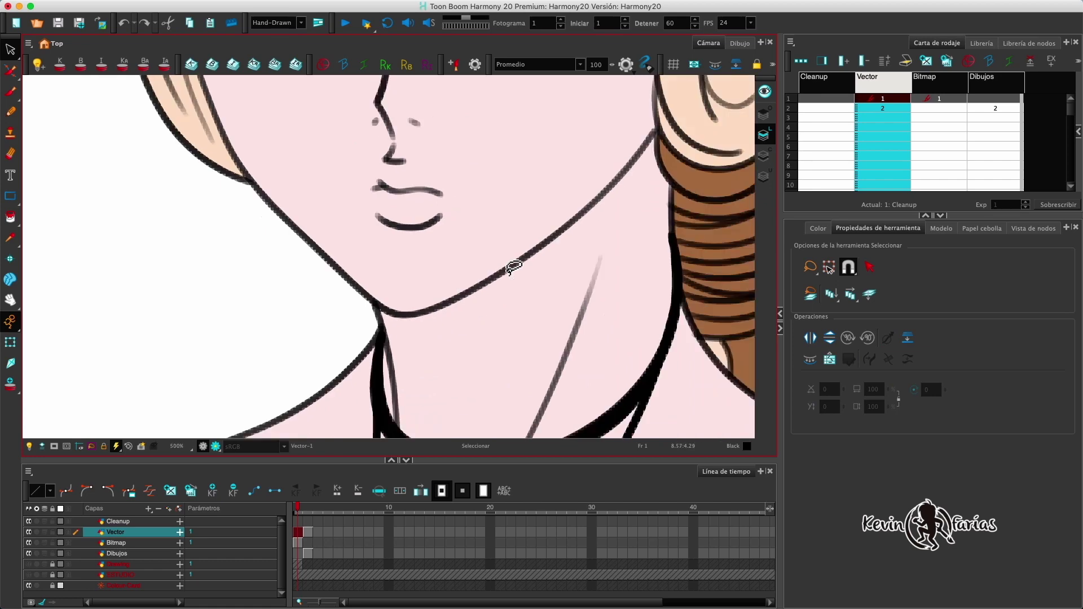
pyautogui.scroll(-1, 519, 303)
pyautogui.moveTo(624, 155); pyautogui.dragTo(621, 290)
pyautogui.scroll(-2, 701, 327)
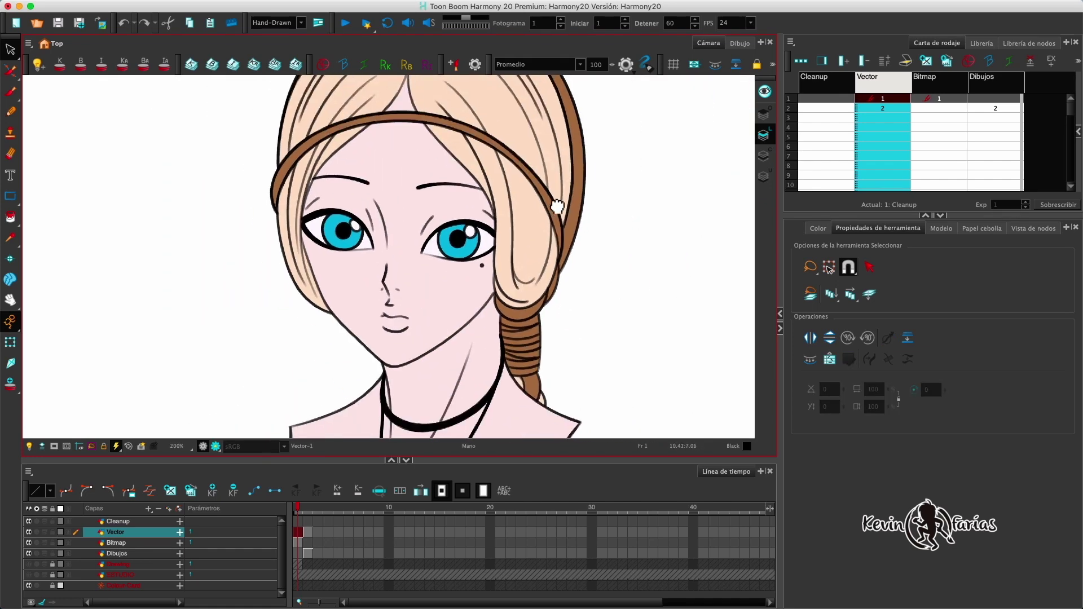
# Activate the Brush tool and change the Solid Brush 1 brush type to Vector con textura.
pyautogui.click(10, 91)
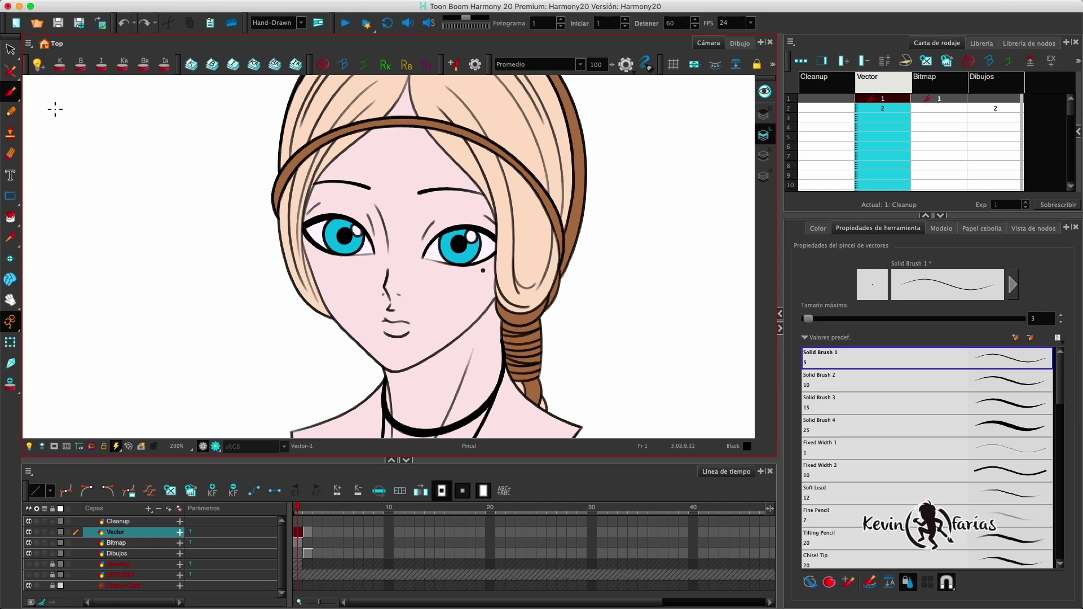
pyautogui.moveTo(366, 276); pyautogui.dragTo(380, 278)
pyautogui.click(1012, 285)
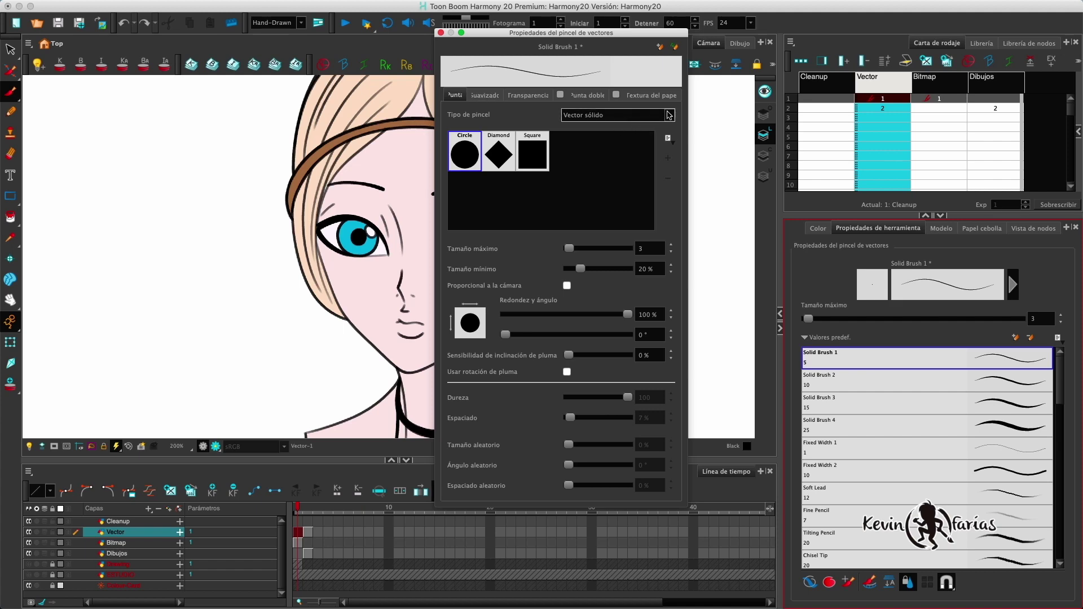
pyautogui.click(668, 116)
pyautogui.click(652, 122)
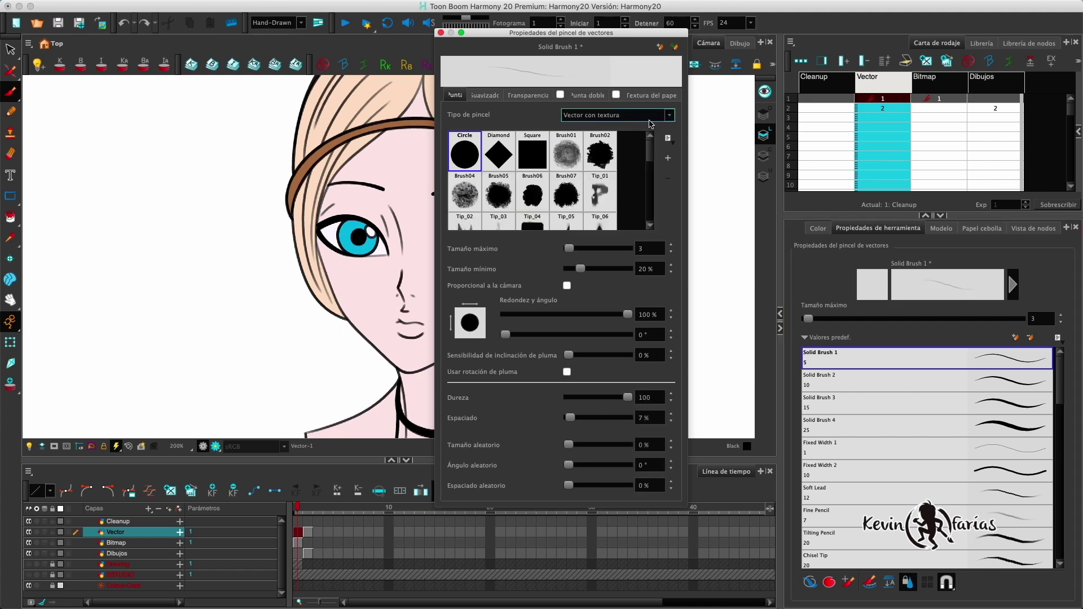
# Draw two curved test strokes beside the textured character, one with the Brush04 tip and one with the Brush01 tip.
pyautogui.click(466, 195)
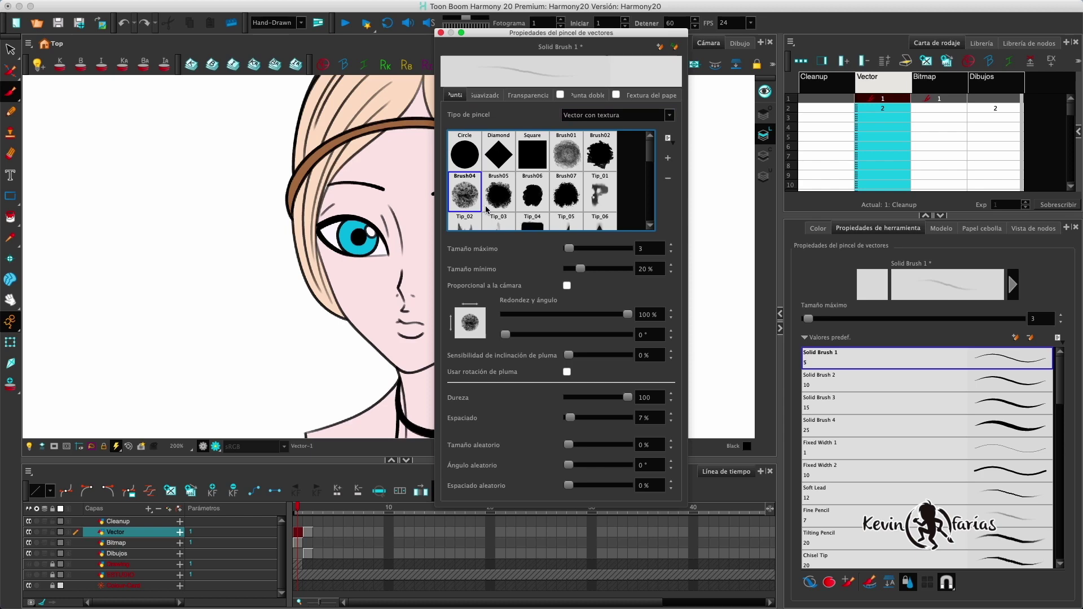
pyautogui.moveTo(190, 180); pyautogui.dragTo(189, 240)
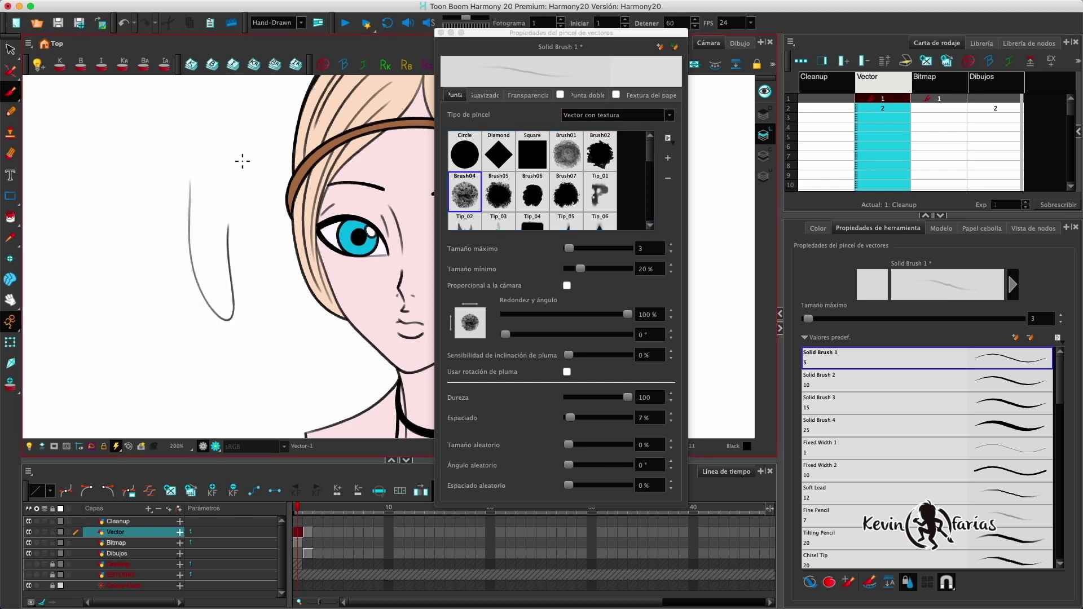
pyautogui.click(573, 148)
pyautogui.moveTo(164, 219); pyautogui.dragTo(164, 229)
pyautogui.moveTo(307, 377); pyautogui.dragTo(339, 356)
# Choose the Brush02 tip, draw another curved test stroke beside the face, and compare the strokes' textures up close.
pyautogui.click(600, 151)
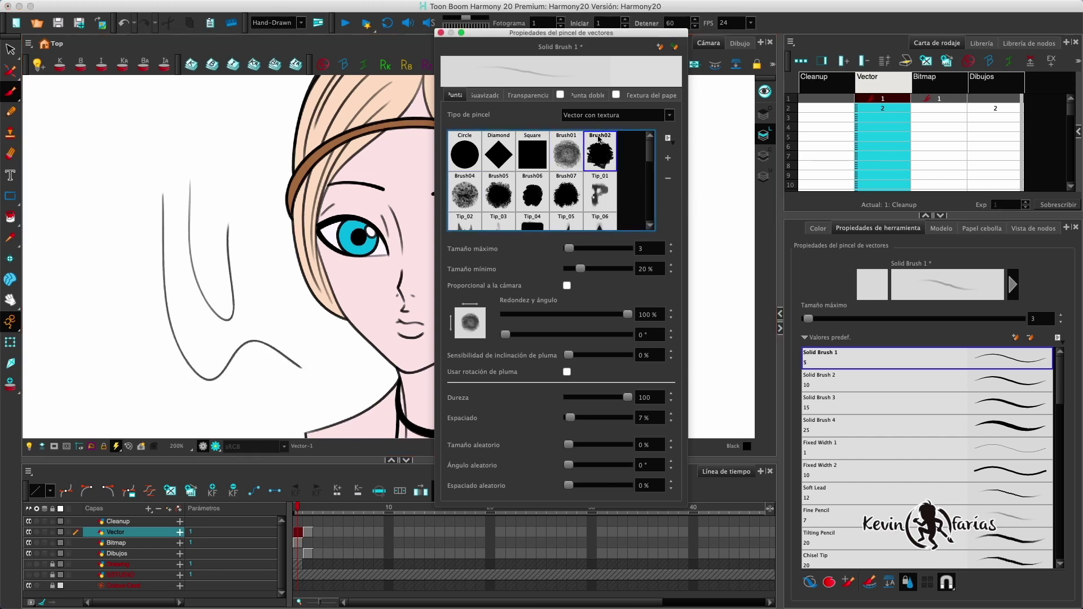
pyautogui.moveTo(273, 276); pyautogui.dragTo(261, 212)
pyautogui.scroll(6, 257, 142)
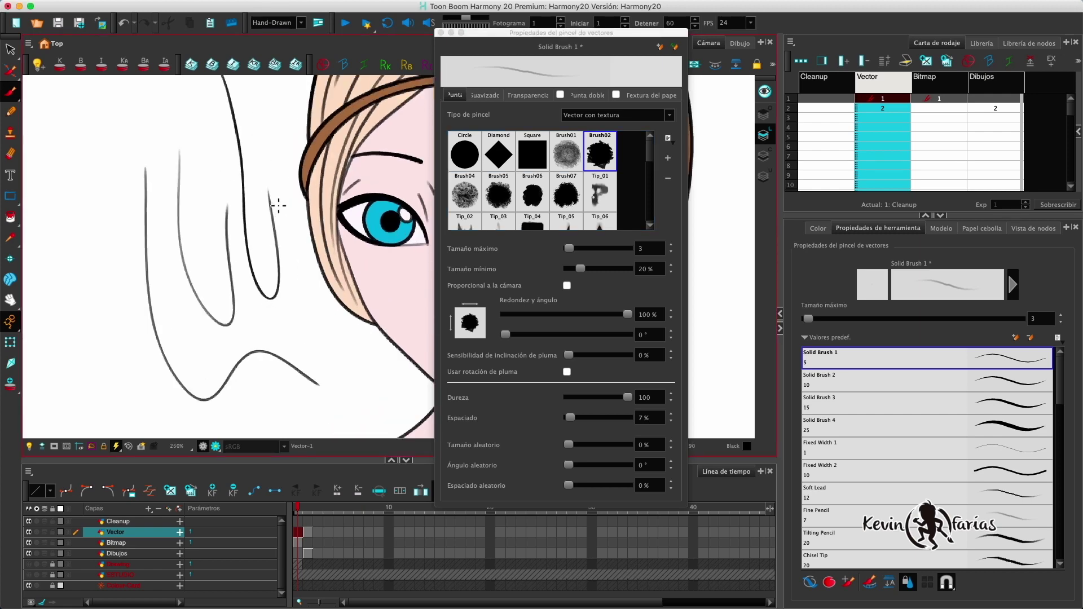
pyautogui.scroll(-5, 289, 240)
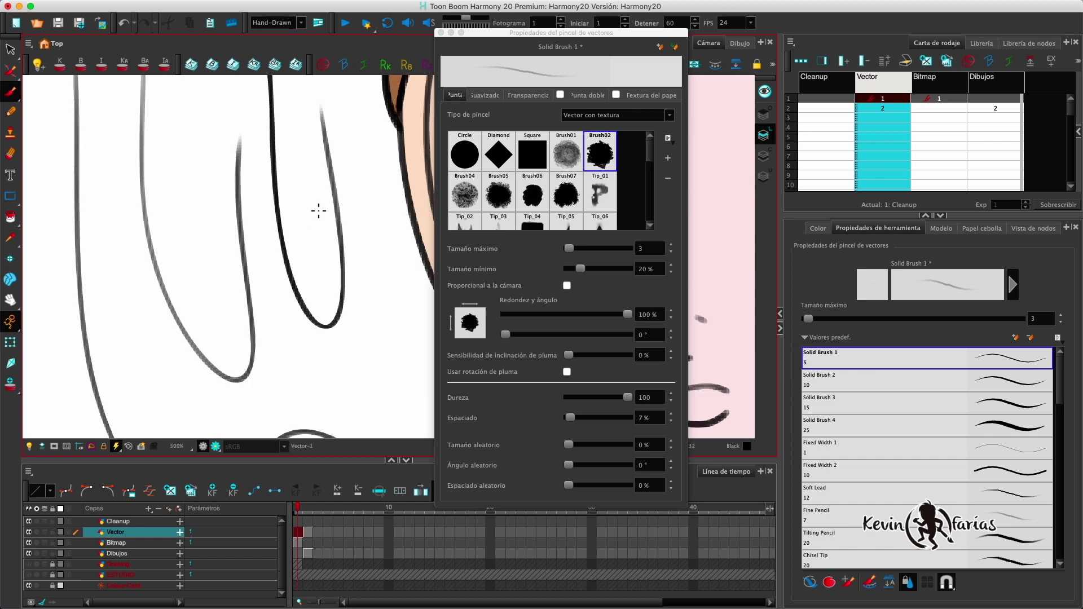
pyautogui.scroll(-2, 339, 191)
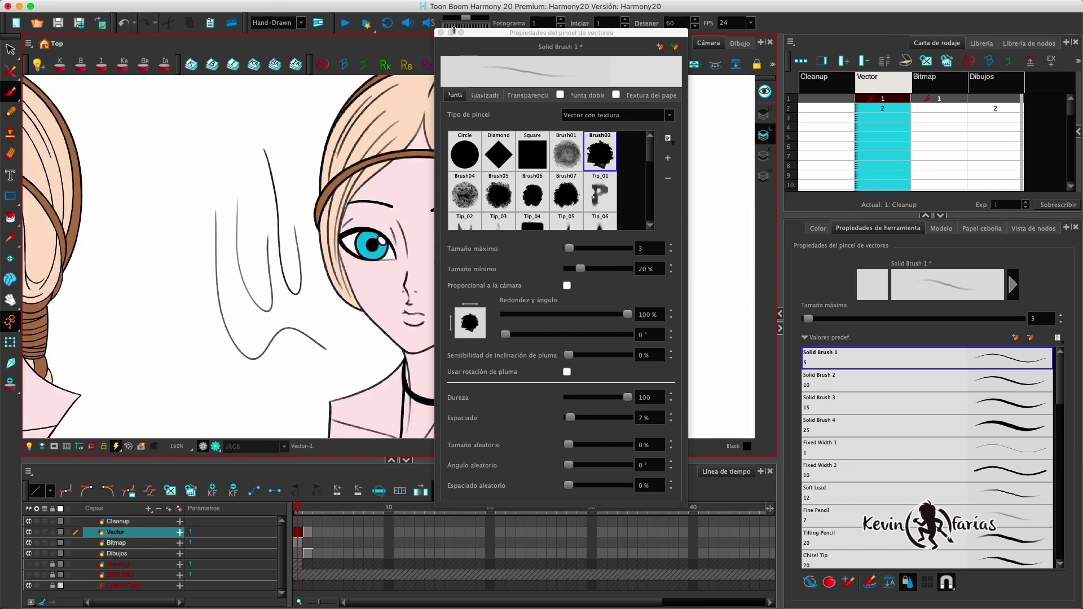
# Close the vector brush properties and delete all the test strokes beside the textured character.
pyautogui.click(441, 32)
pyautogui.click(10, 49)
pyautogui.moveTo(181, 234); pyautogui.dragTo(341, 297)
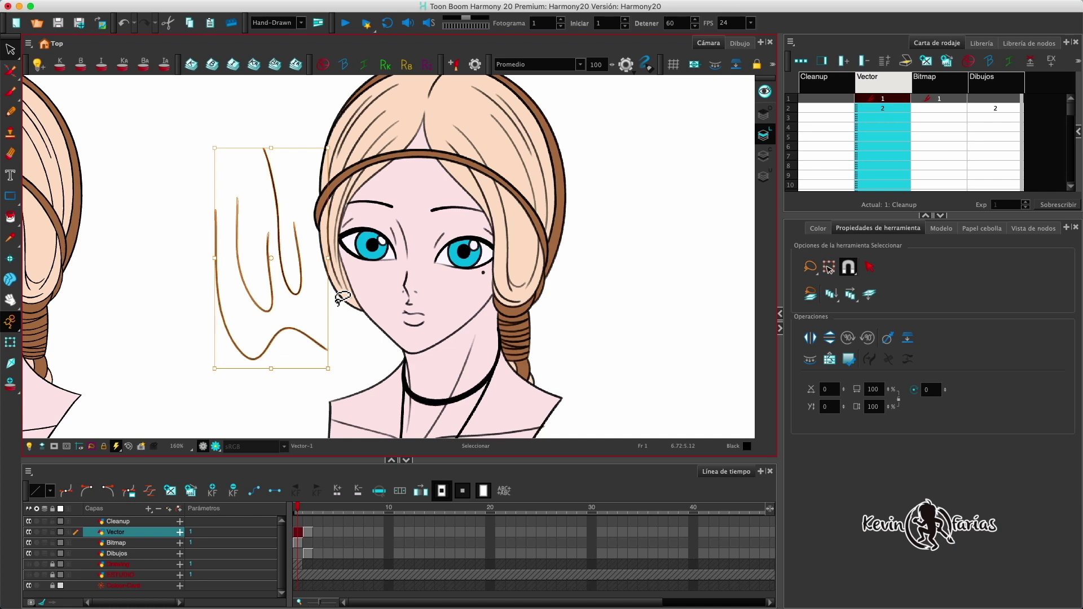
pyautogui.press('Delete')
# Examine the hair parting and eye crease strokes of the textured vector character up close with the Editor de línea central.
pyautogui.moveTo(338, 305); pyautogui.dragTo(334, 357)
pyautogui.click(540, 172)
pyautogui.click(643, 182)
pyautogui.scroll(3, 537, 212)
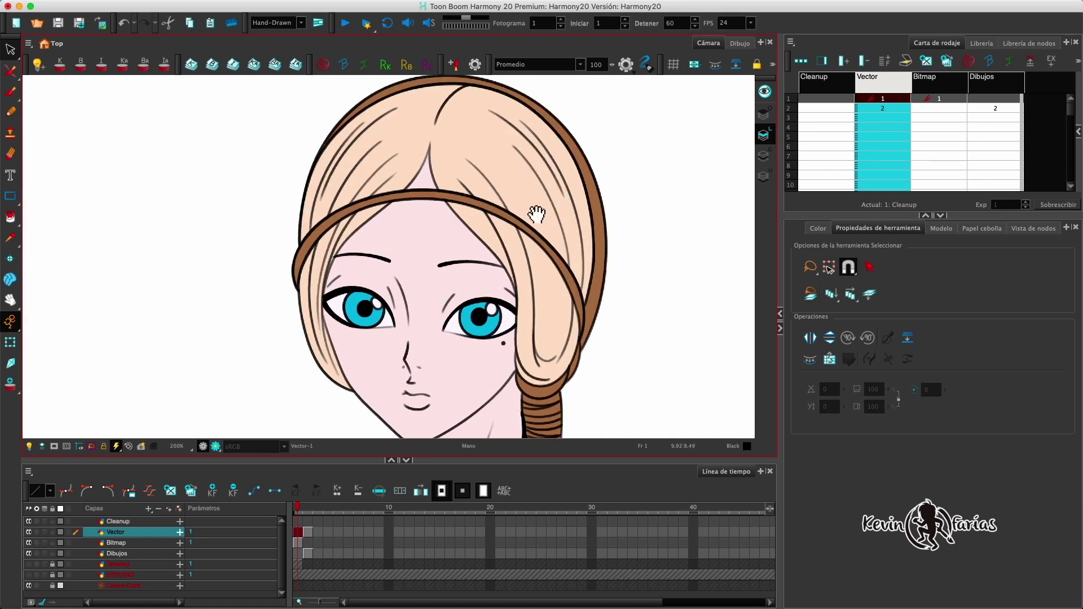
pyautogui.click(12, 73)
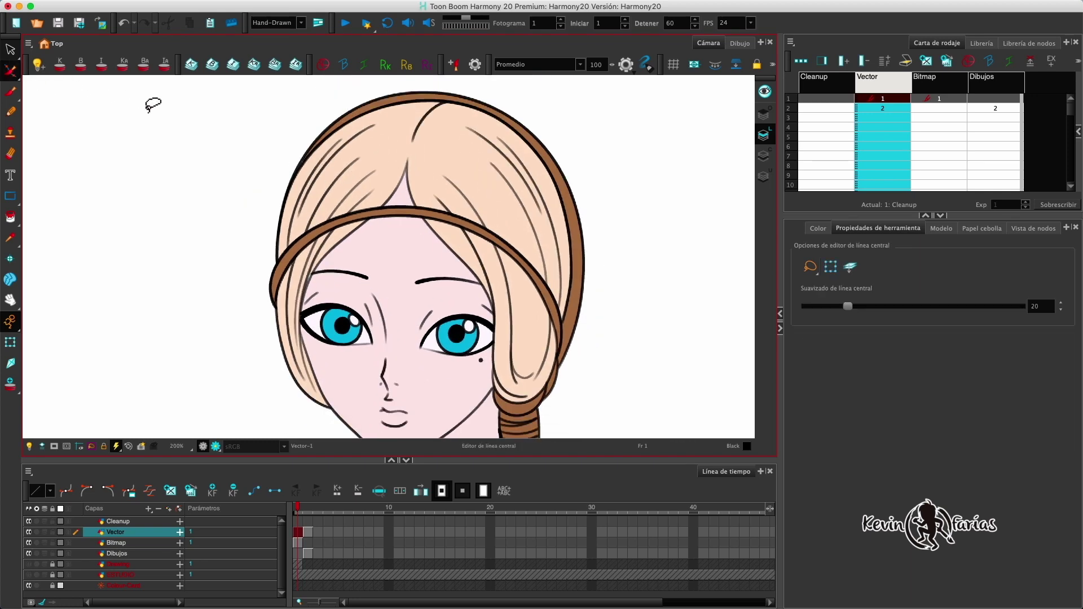
pyautogui.scroll(5, 466, 177)
pyautogui.scroll(2, 454, 123)
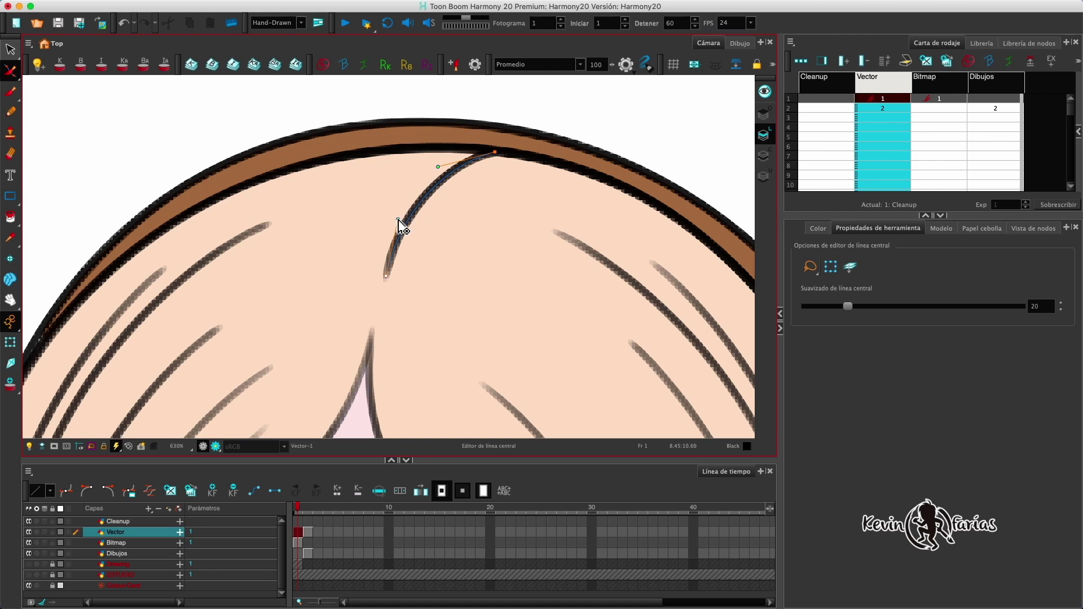
pyautogui.scroll(-3, 451, 293)
pyautogui.scroll(-4, 468, 316)
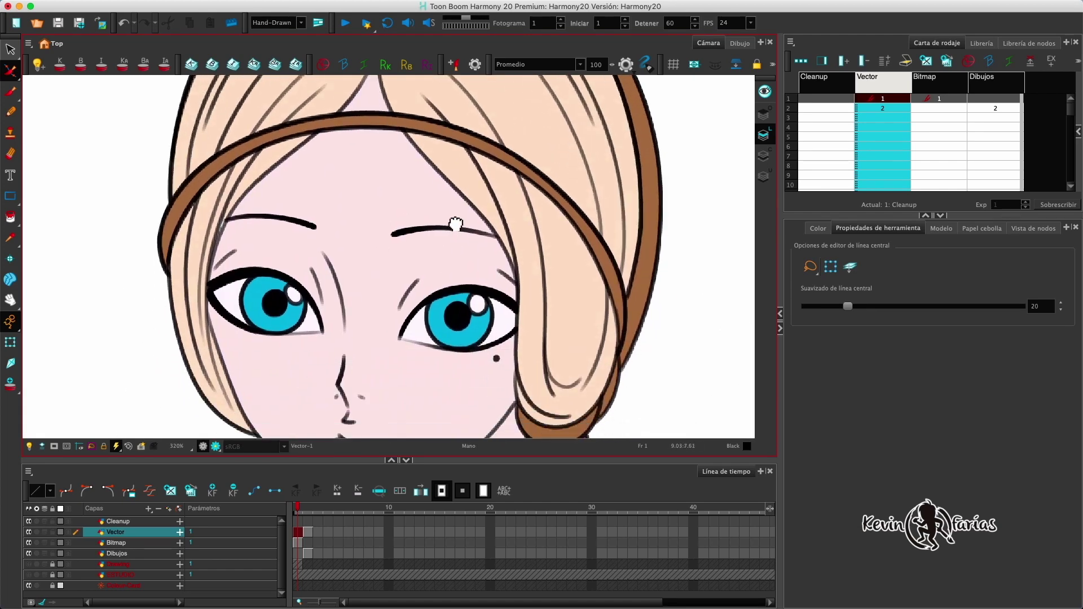
pyautogui.scroll(5, 434, 241)
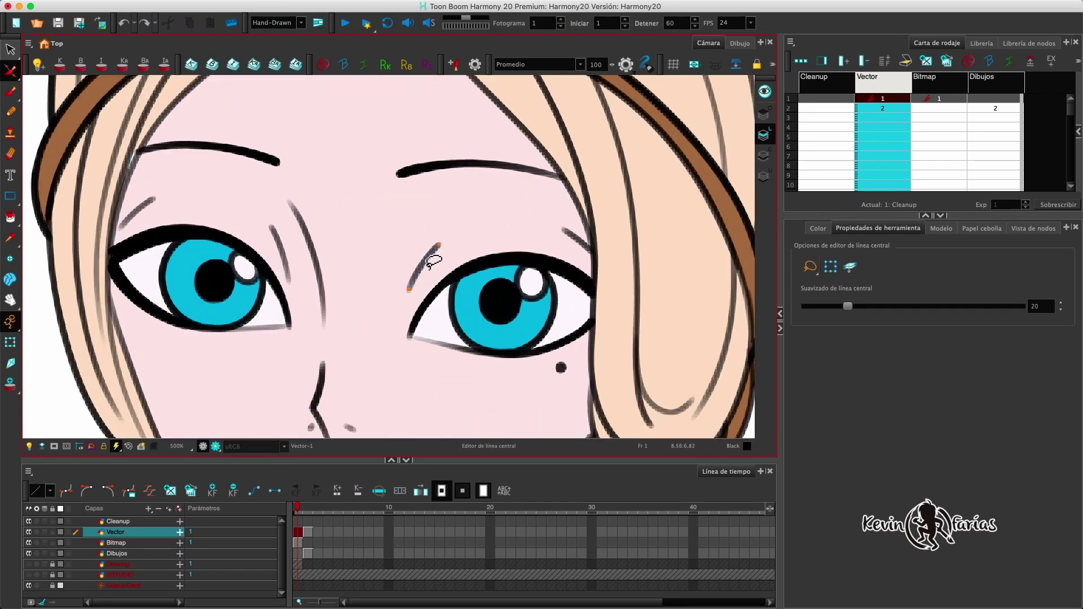
pyautogui.scroll(-4, 458, 276)
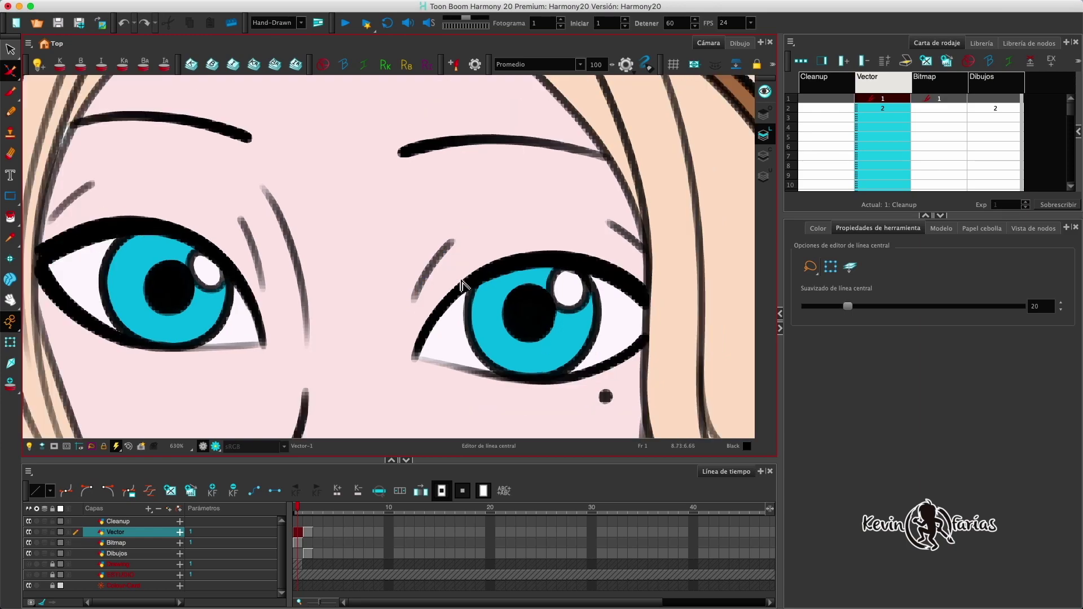
pyautogui.scroll(4, 446, 304)
pyautogui.scroll(-8, 425, 260)
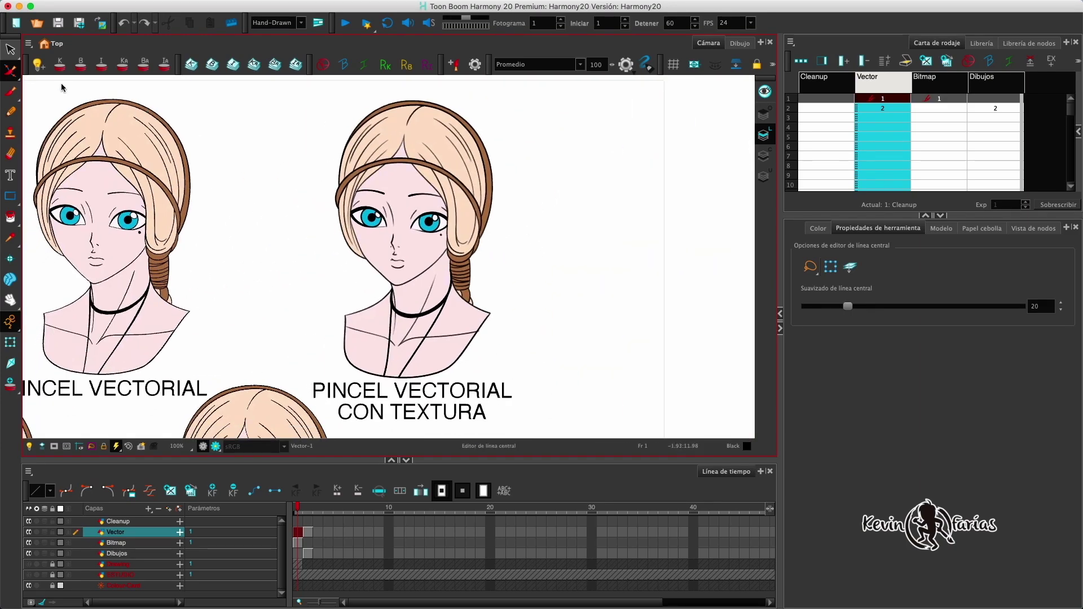
# Switch to the Select tool and examine the line quality of the LÁPIZ character's eyes and mouth up close.
pyautogui.click(10, 49)
pyautogui.hscroll(-2, 537, 234)
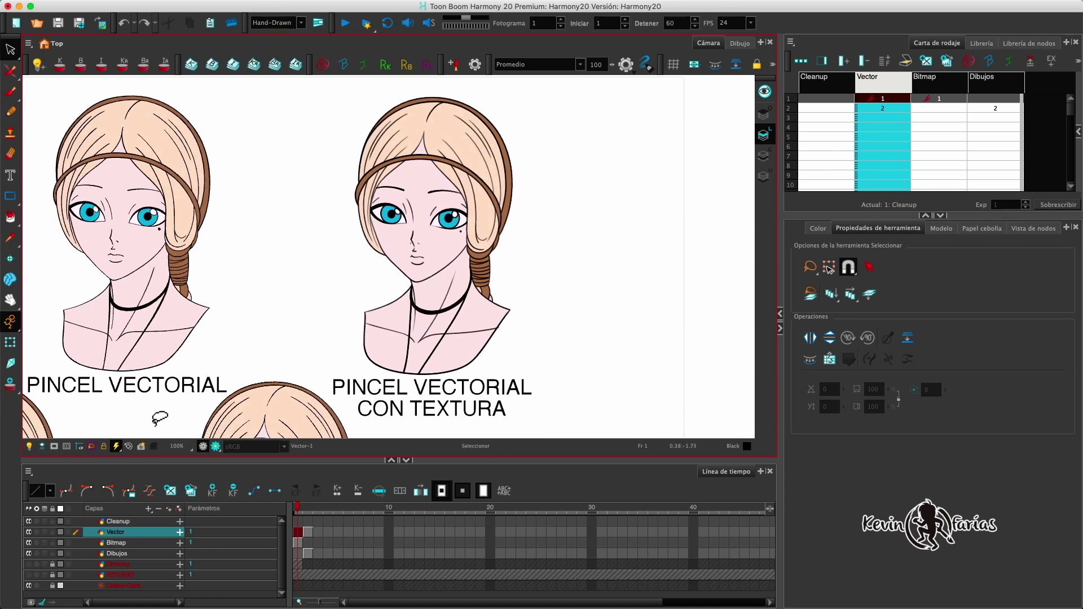
pyautogui.click(129, 446)
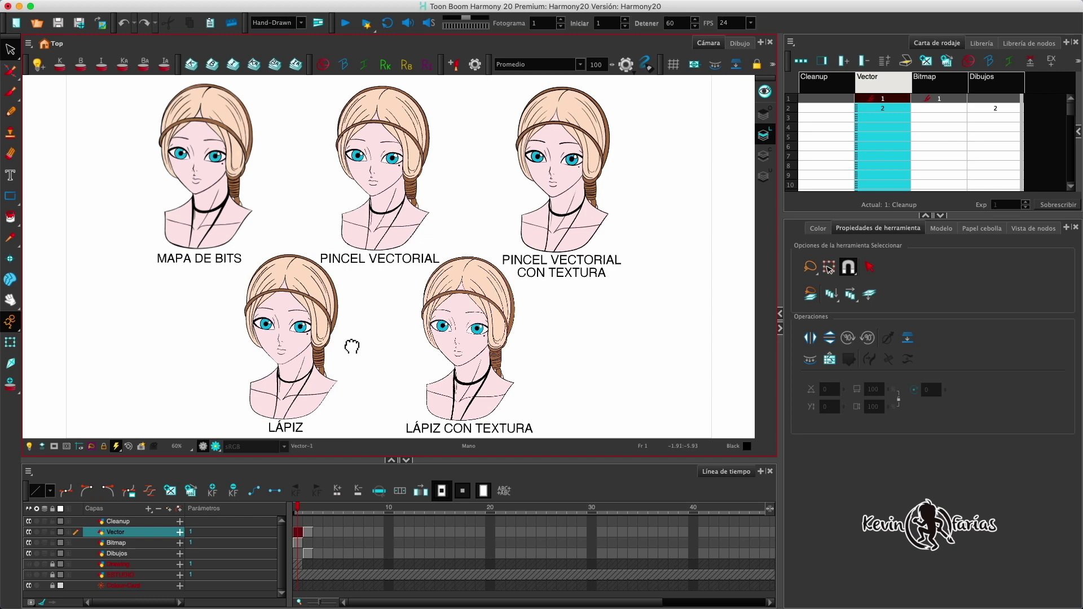
pyautogui.scroll(6, 352, 347)
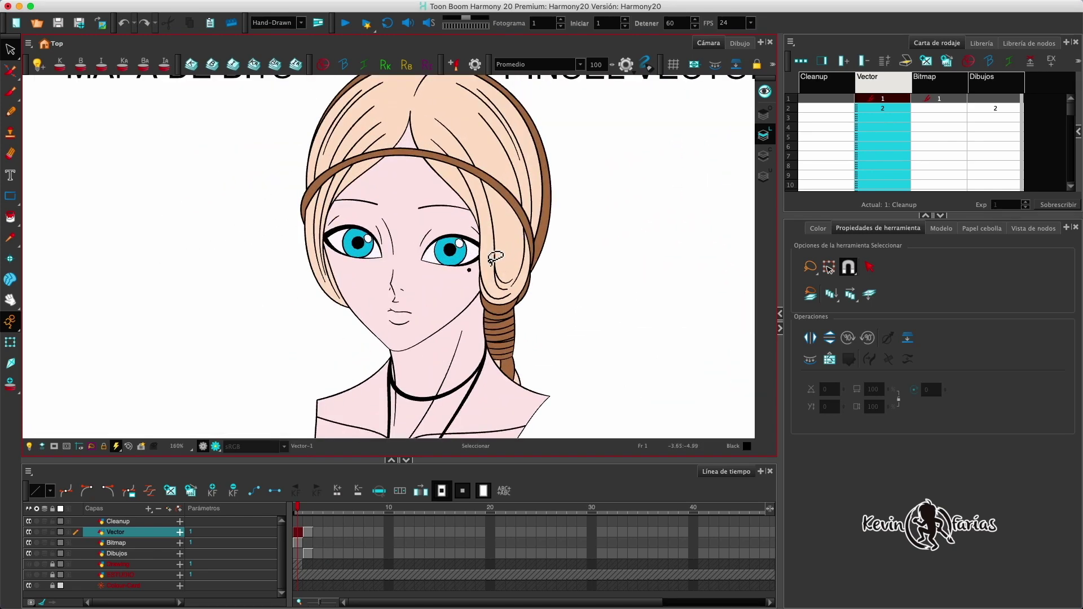
pyautogui.scroll(7, 417, 294)
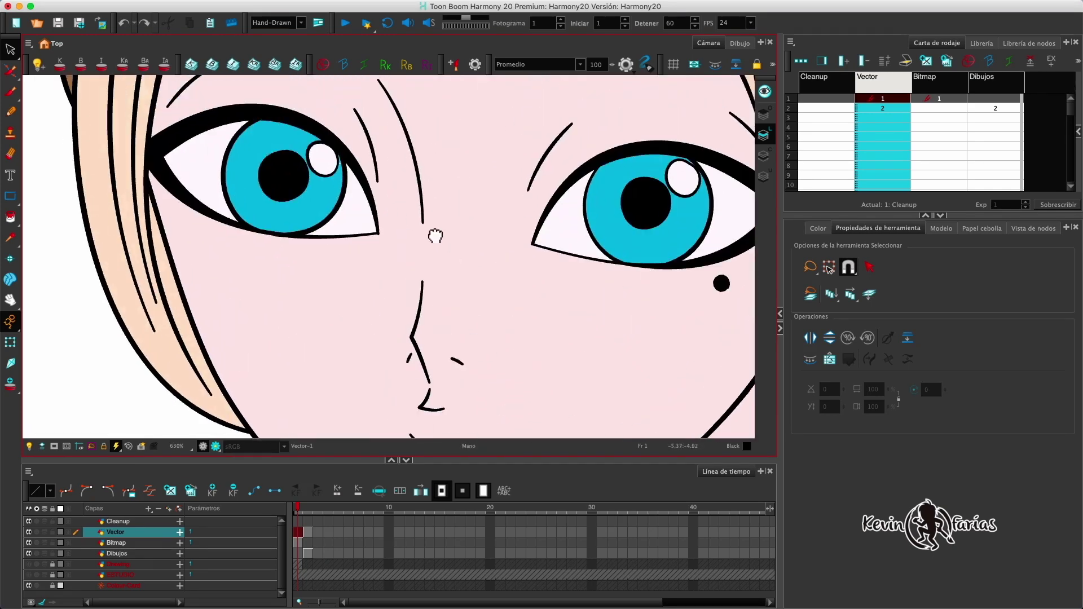
pyautogui.moveTo(436, 236); pyautogui.dragTo(466, 314)
pyautogui.press('2')
pyautogui.press('2')
pyautogui.press('2')
pyautogui.press('2')
pyautogui.press('1')
pyautogui.press('1')
pyautogui.press('1')
pyautogui.press('1')
pyautogui.moveTo(602, 285); pyautogui.dragTo(421, 262)
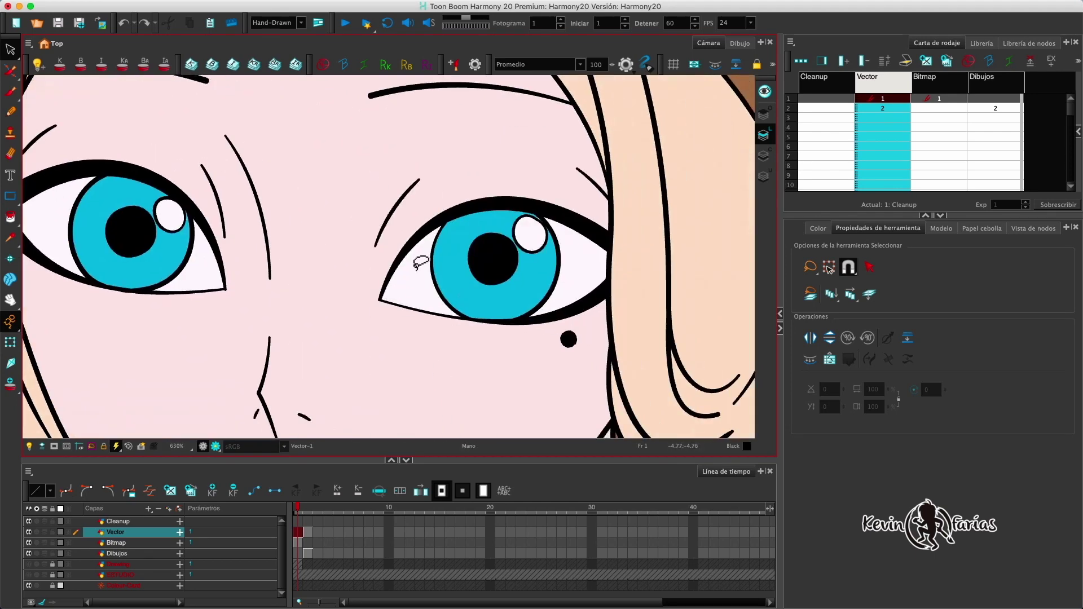
pyautogui.scroll(4, 582, 201)
pyautogui.scroll(-5, 527, 160)
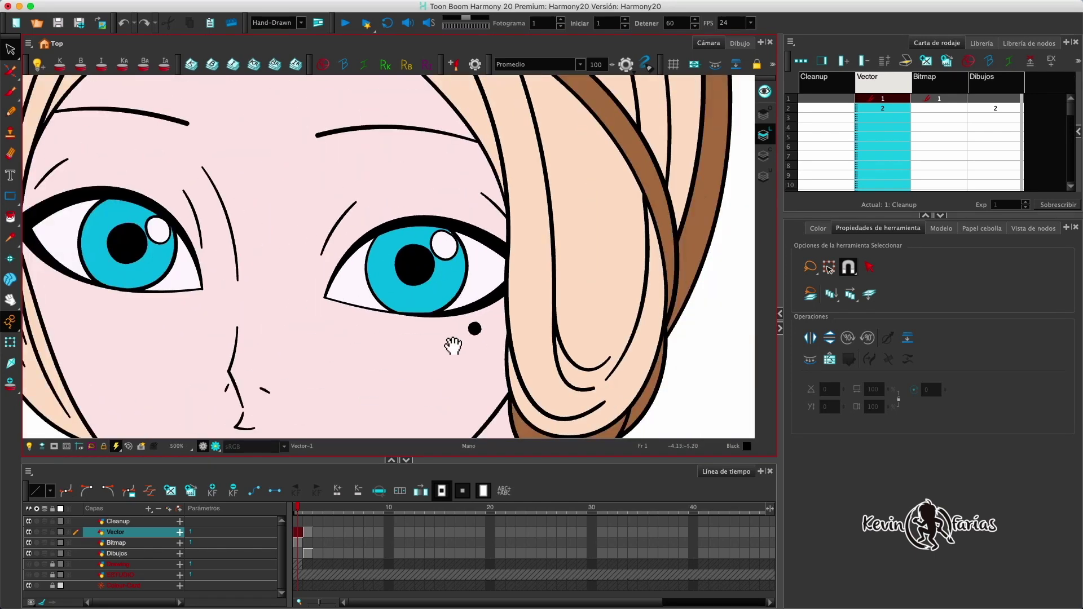
pyautogui.moveTo(453, 345); pyautogui.dragTo(498, 177)
pyautogui.scroll(6, 394, 239)
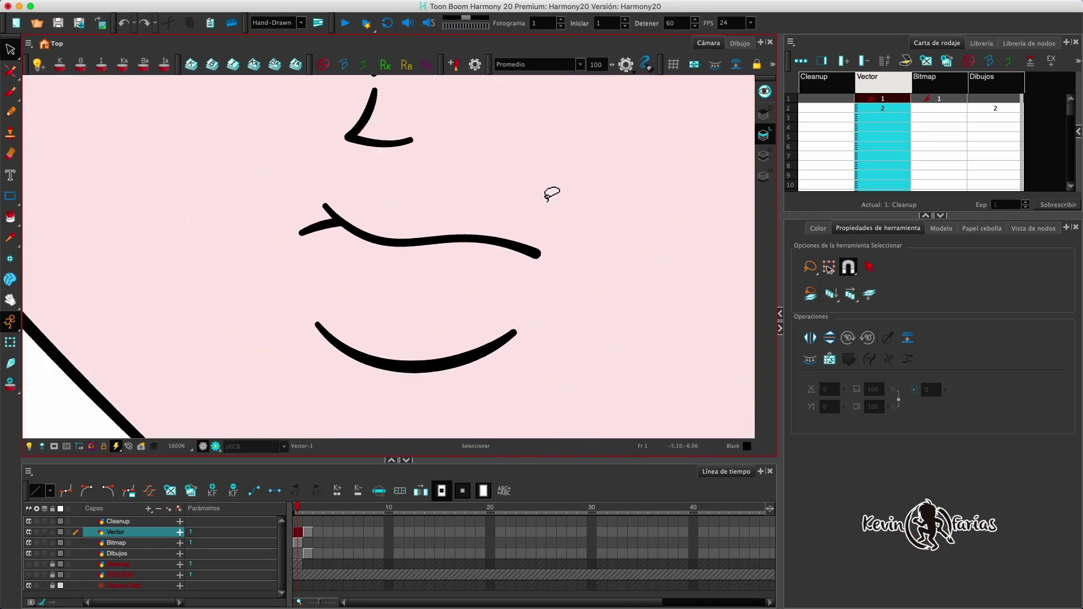
# Select the LÁPIZ character's lip stroke and jaw line in turn to inspect their pencil properties, and clear the selection.
pyautogui.press('1')
pyautogui.click(483, 245)
pyautogui.click(527, 206)
pyautogui.press('1')
pyautogui.press('1')
pyautogui.press('1')
pyautogui.press('1')
pyautogui.press('1')
pyautogui.press('1')
pyautogui.click(484, 286)
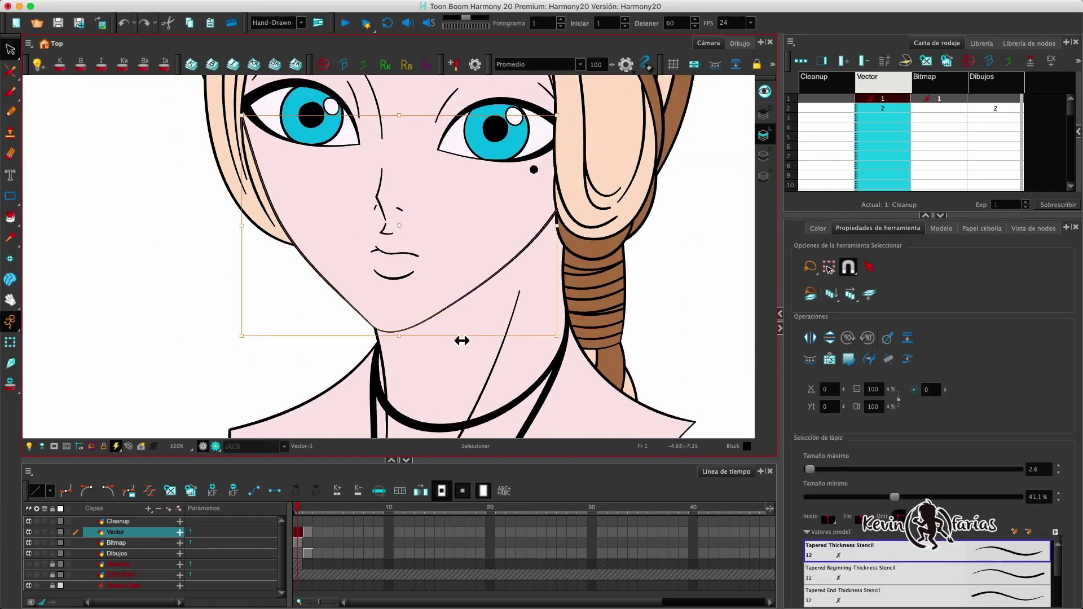
pyautogui.press('Escape')
# Try the Editor de línea central on the crease line beside the LÁPIZ character's eye.
pyautogui.scroll(-3, 461, 341)
pyautogui.click(10, 70)
pyautogui.scroll(4, 338, 242)
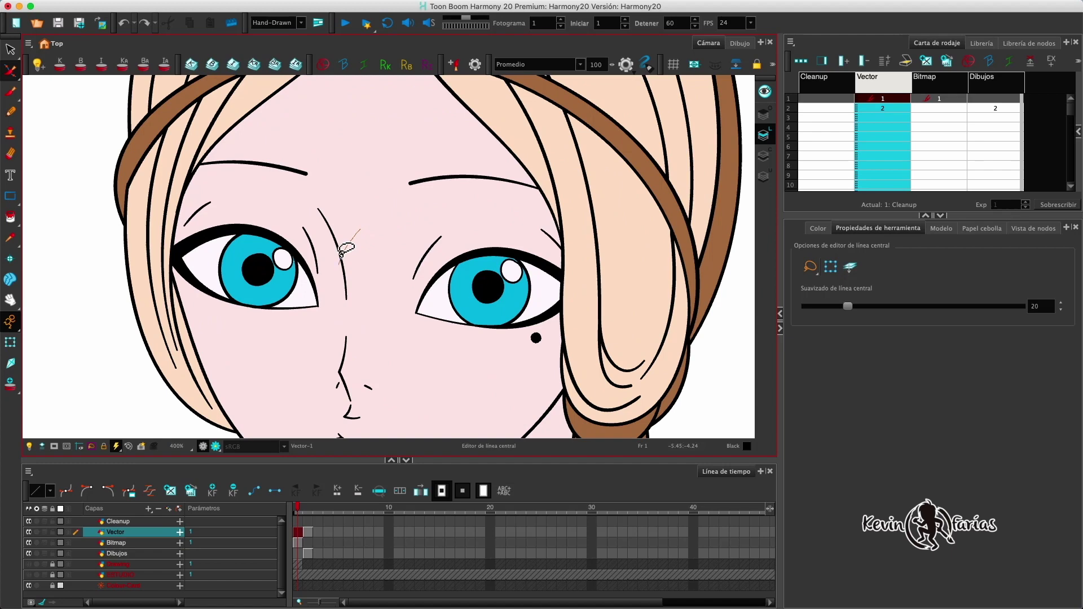
# Use the Editor de lápiz to thicken the middle of the long crease line between the LÁPIZ character's eyes.
pyautogui.click(13, 77)
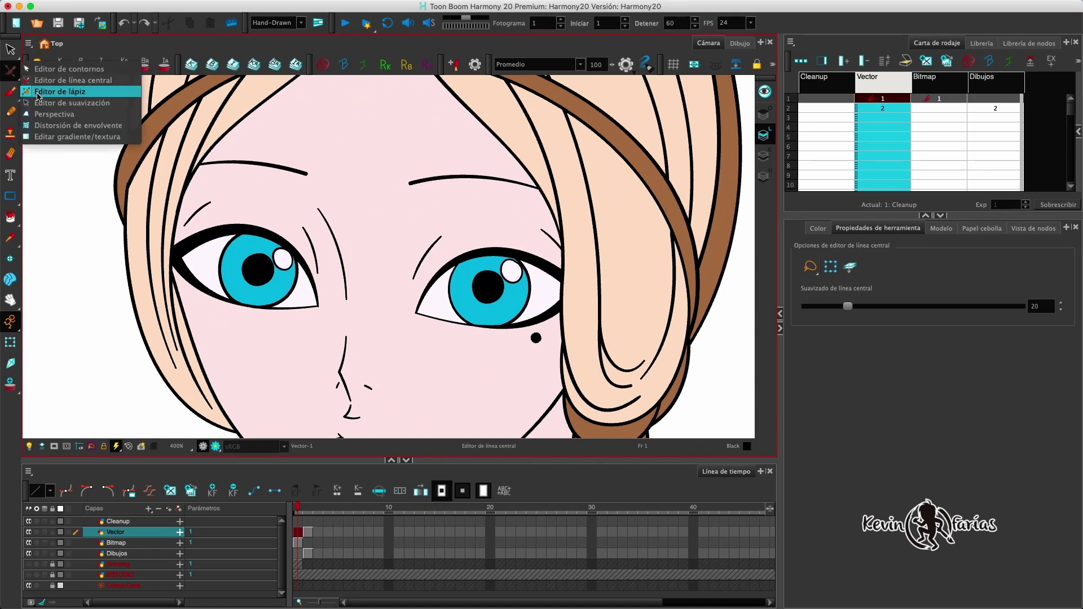
pyautogui.click(39, 96)
pyautogui.click(339, 248)
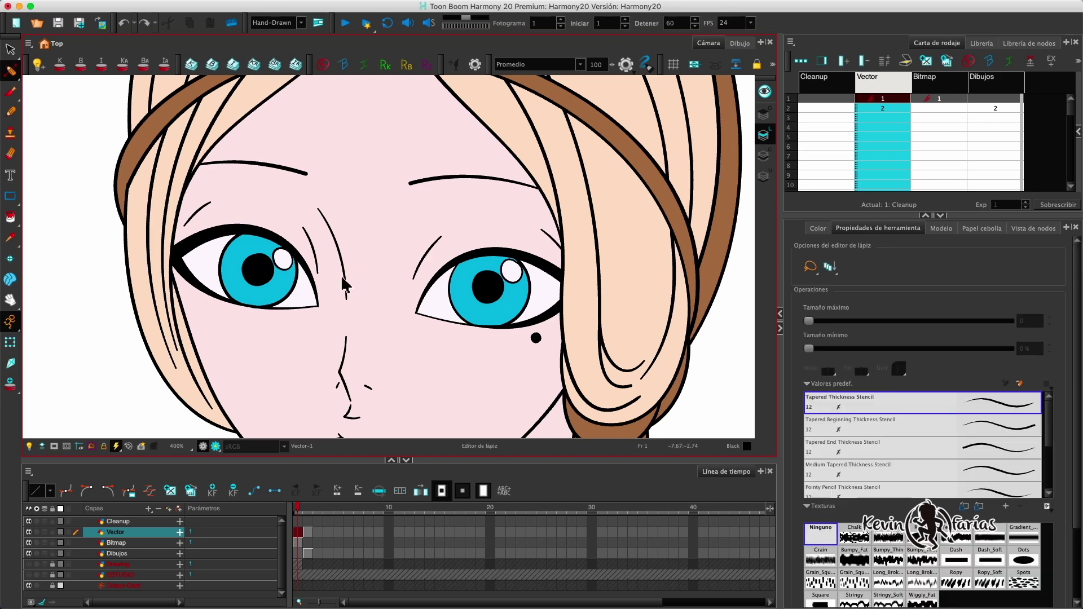
pyautogui.scroll(3, 353, 260)
pyautogui.click(304, 342)
pyautogui.press('2')
pyautogui.moveTo(283, 279)
pyautogui.mouseDown()
pyautogui.moveTo(283, 205)
pyautogui.moveTo(261, 201)
pyautogui.mouseUp()
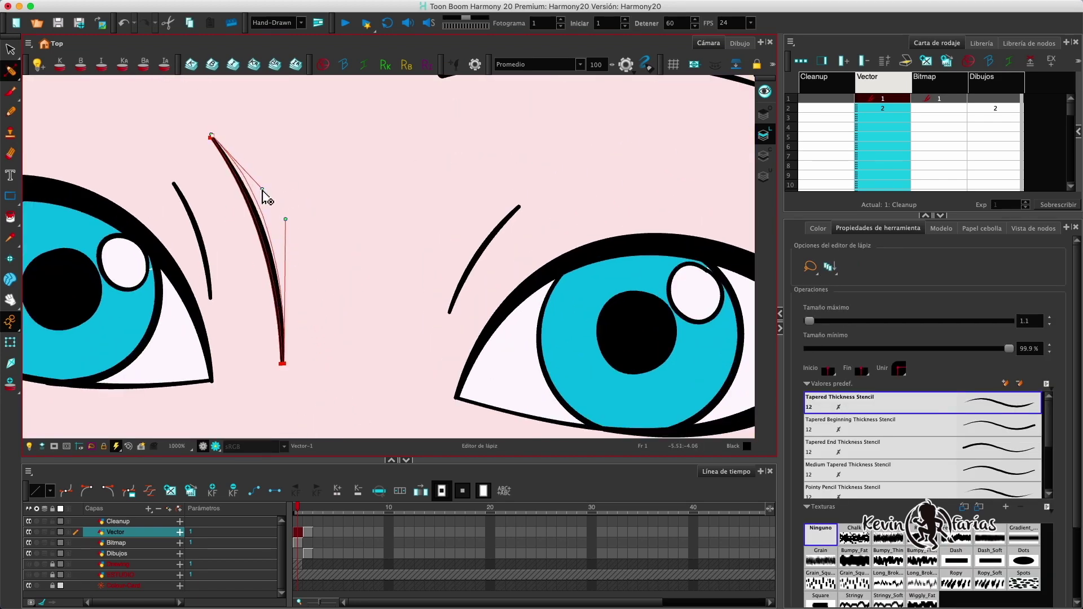
pyautogui.click(326, 183)
pyautogui.scroll(-5, 325, 184)
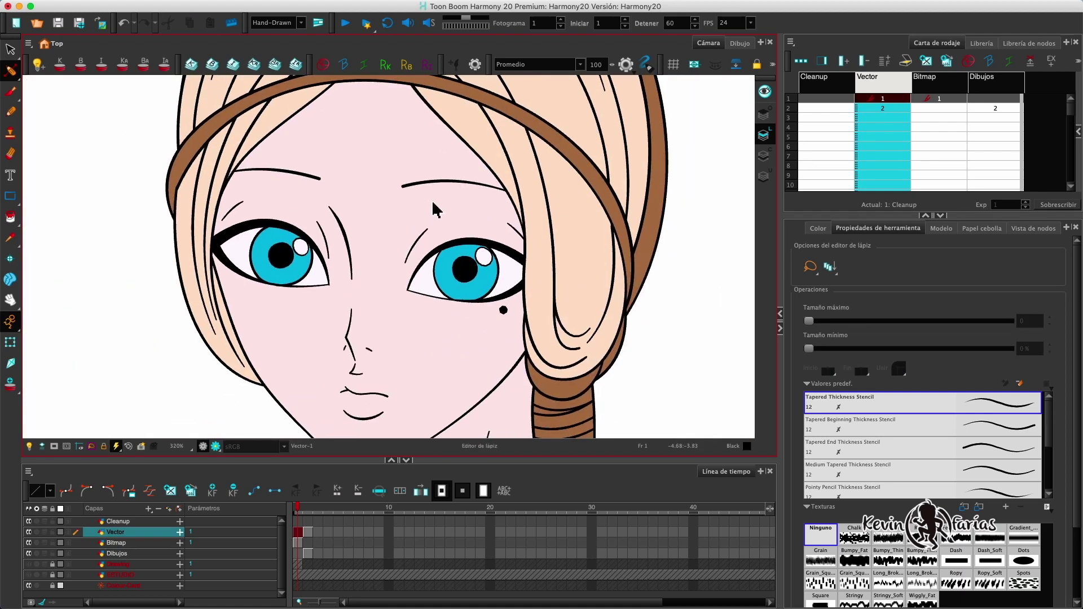
# Inspect the thickness points of the LÁPIZ character's jaw line with the Editor de lápiz, and deselect the line.
pyautogui.moveTo(409, 319); pyautogui.dragTo(416, 133)
pyautogui.scroll(2, 416, 196)
pyautogui.moveTo(416, 196); pyautogui.dragTo(416, 264)
pyautogui.scroll(2, 415, 263)
pyautogui.press('2')
pyautogui.click(370, 315)
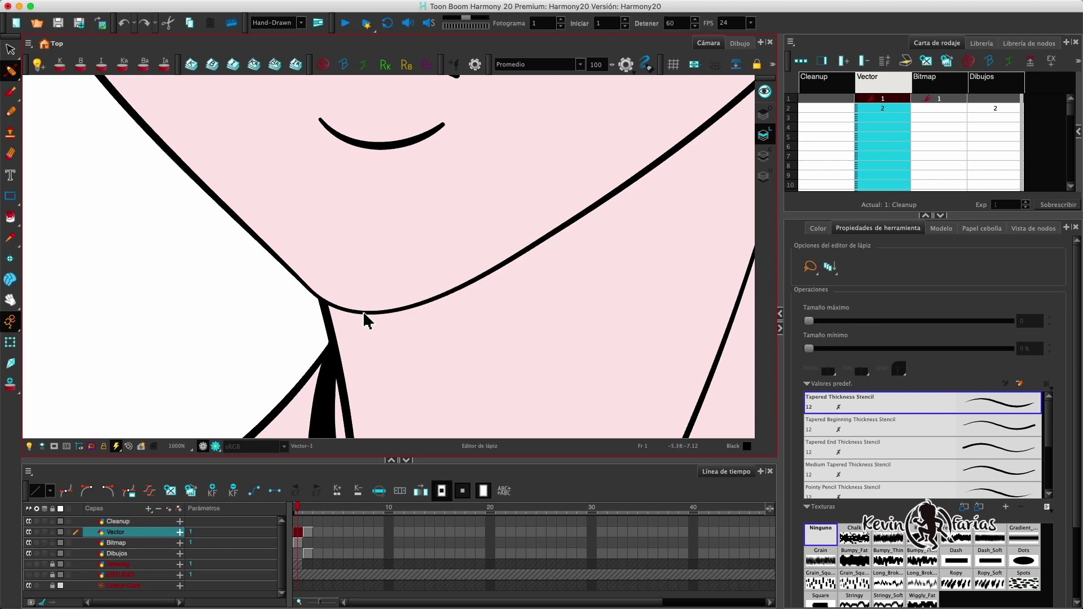
pyautogui.click(358, 311)
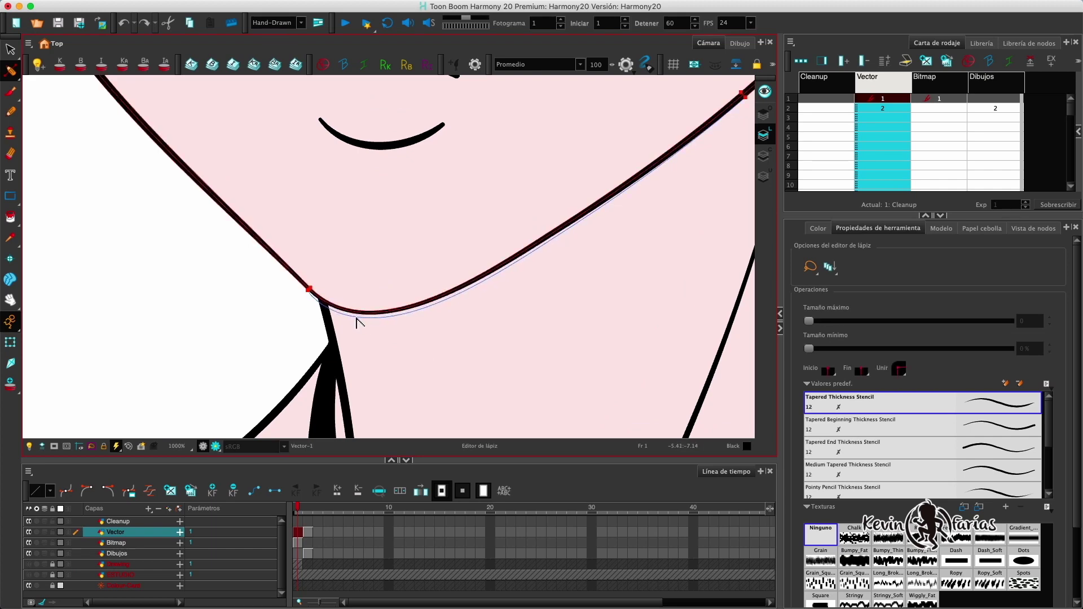
pyautogui.scroll(-5, 512, 174)
pyautogui.click(525, 236)
pyautogui.scroll(-3, 571, 246)
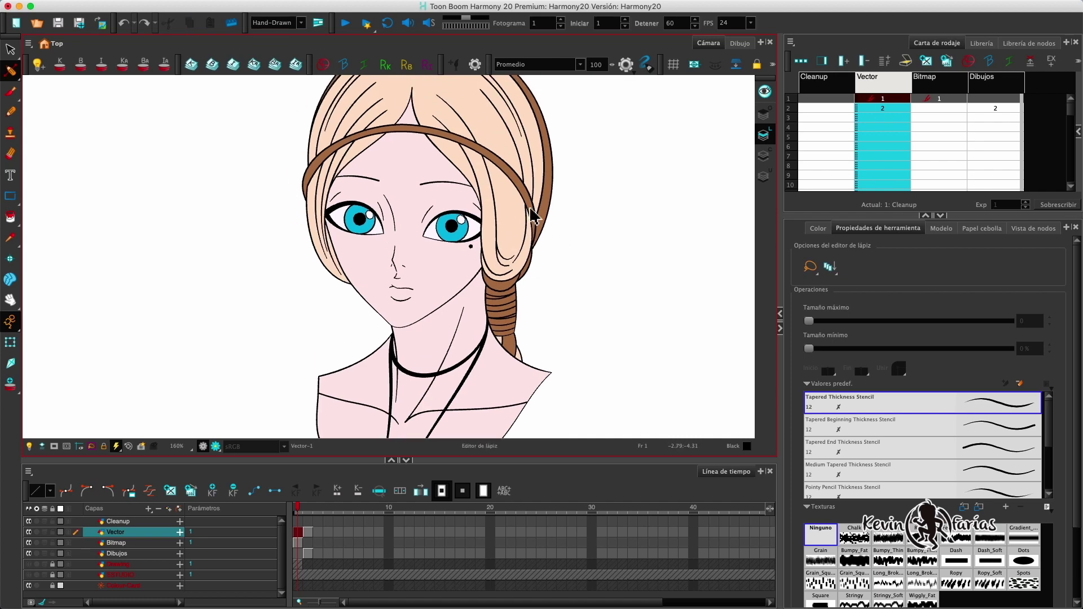
# Activate the Editor de contornos and display the contour points of the LÁPIZ character's jaw line.
pyautogui.click(13, 72)
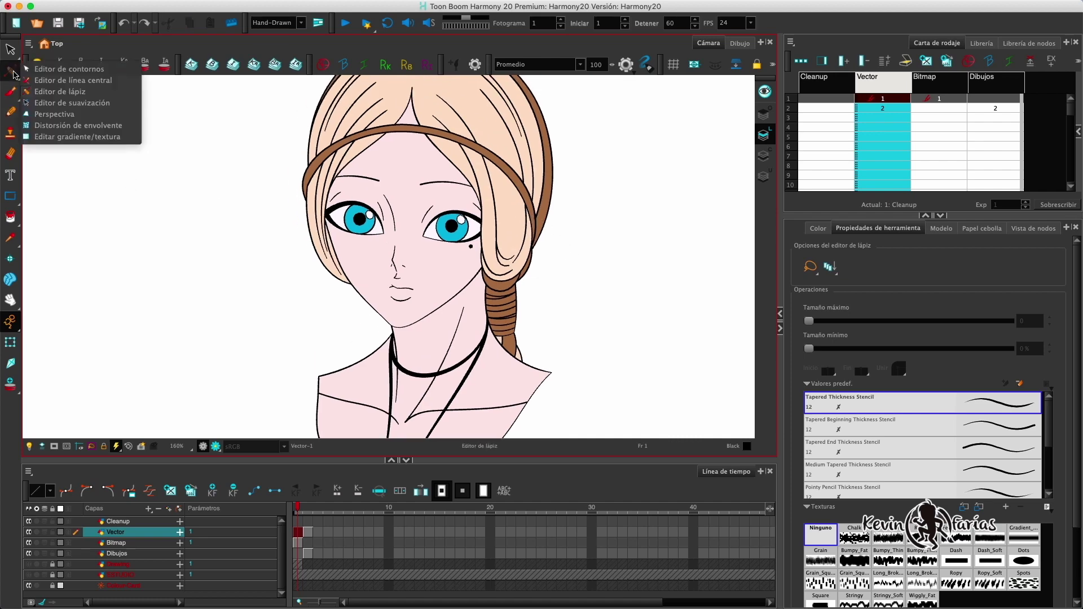
pyautogui.click(56, 69)
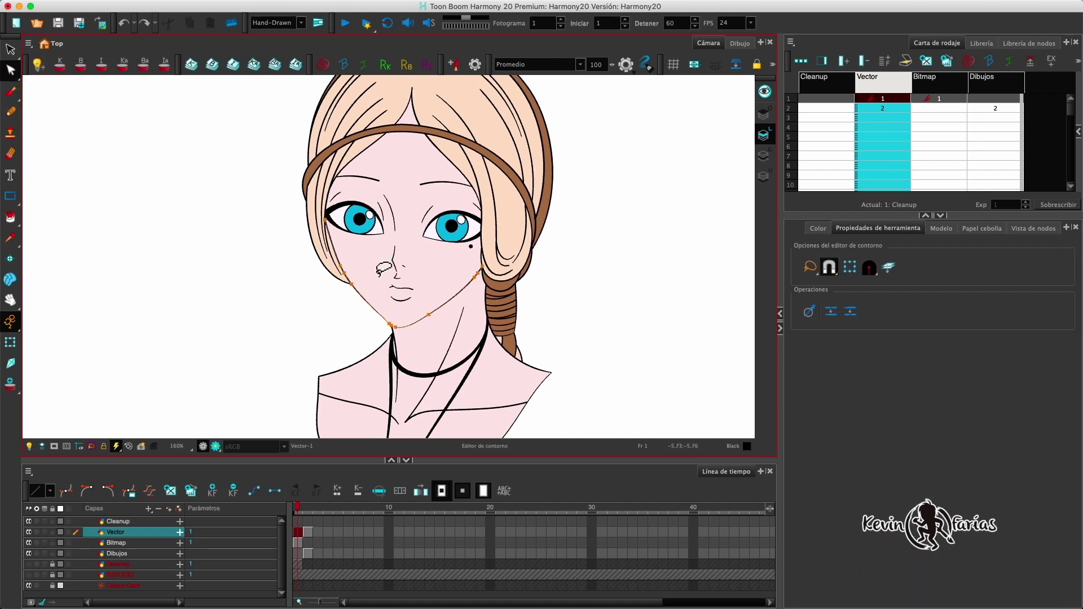
pyautogui.scroll(3, 405, 293)
pyautogui.moveTo(406, 297); pyautogui.dragTo(424, 224)
pyautogui.scroll(4, 399, 237)
pyautogui.moveTo(362, 247); pyautogui.dragTo(330, 180)
pyautogui.scroll(-1, 394, 189)
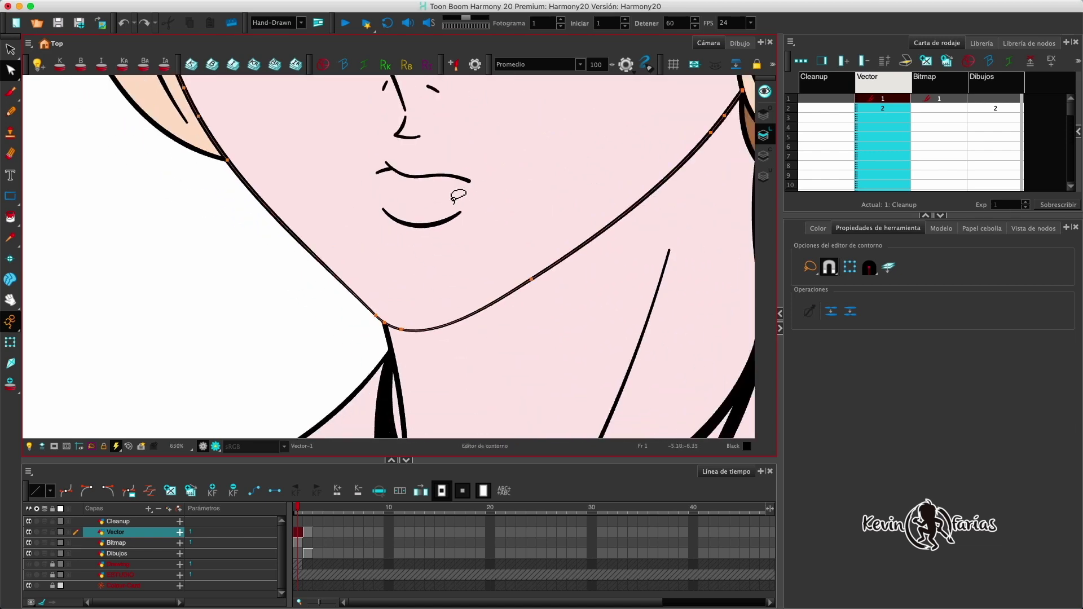
pyautogui.moveTo(496, 243); pyautogui.dragTo(457, 288)
# Try reshaping the jaw line by moving a contour point and its curve, and undo the changes.
pyautogui.click(494, 326)
pyautogui.moveTo(625, 237); pyautogui.dragTo(621, 236)
pyautogui.moveTo(556, 287); pyautogui.dragTo(556, 282)
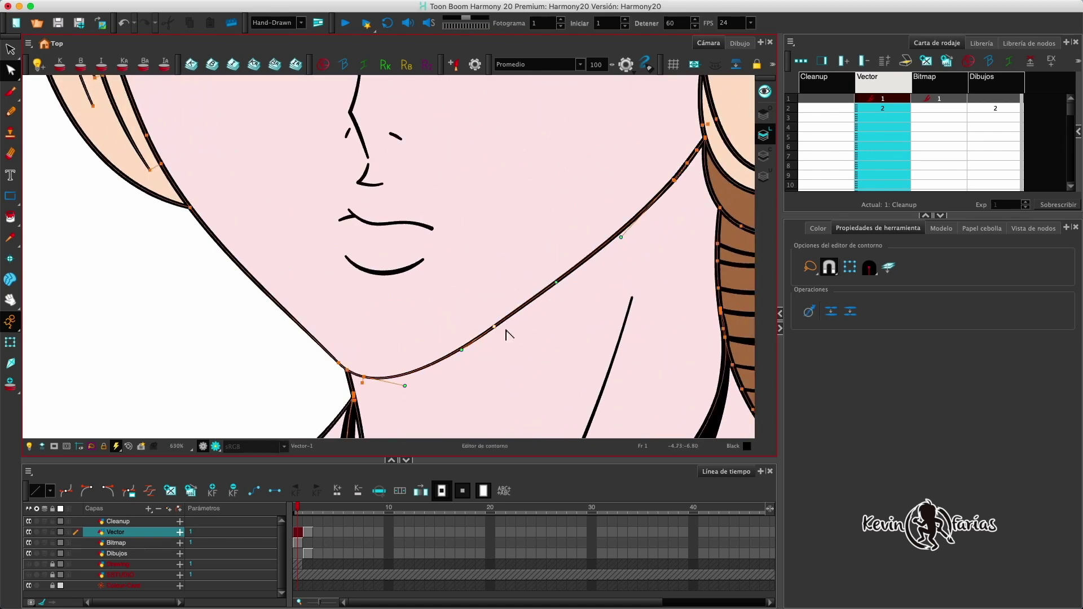
pyautogui.moveTo(495, 328); pyautogui.dragTo(512, 363)
pyautogui.moveTo(490, 305); pyautogui.dragTo(490, 303)
pyautogui.press('super+z')
pyautogui.press('super+z')
pyautogui.press('Escape')
pyautogui.press('1')
pyautogui.press('1')
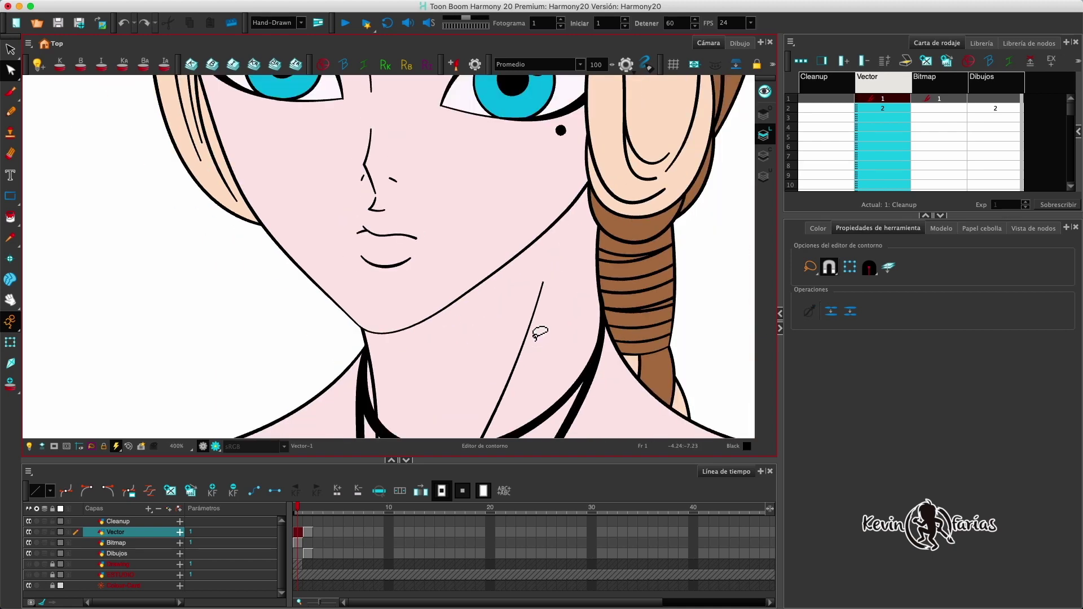
# Draw a wavy test stroke beside the LÁPIZ character with the Pencil tool and the Pencil 1 preset.
pyautogui.press('2')
pyautogui.press('2')
pyautogui.press('space')
pyautogui.moveTo(544, 252); pyautogui.dragTo(557, 309)
pyautogui.hotkey('alt', '/')
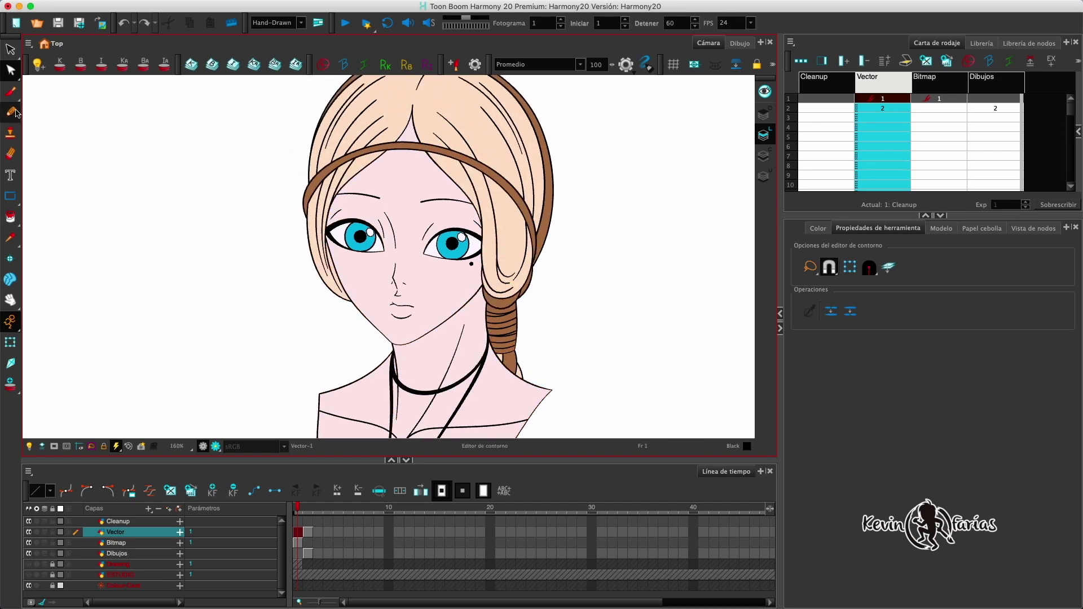
pyautogui.press('1')
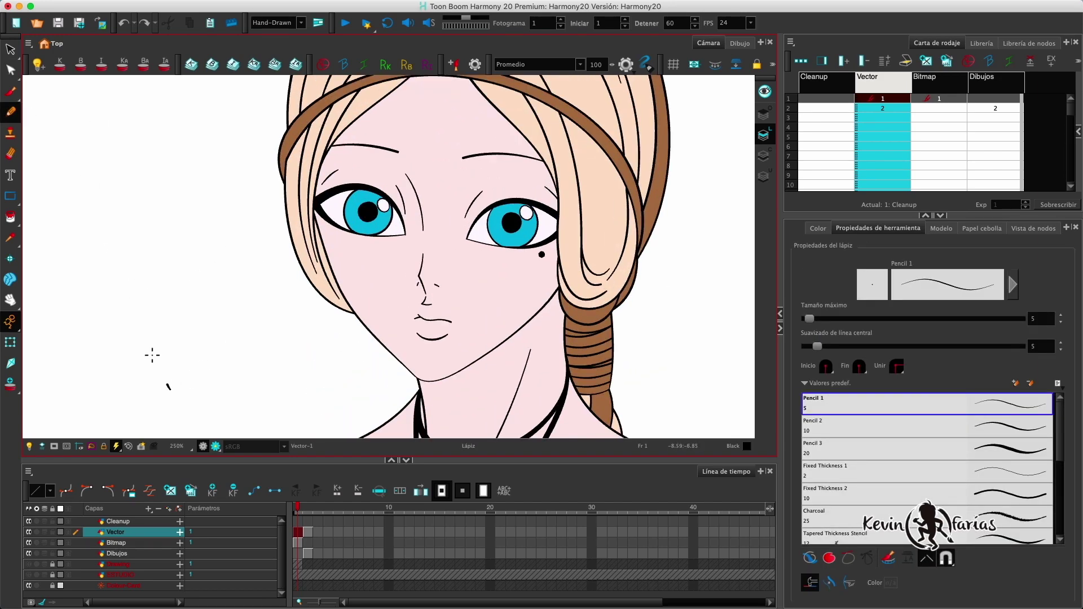
pyautogui.moveTo(200, 257)
pyautogui.mouseDown()
pyautogui.moveTo(198, 140)
pyautogui.moveTo(289, 317)
pyautogui.mouseUp()
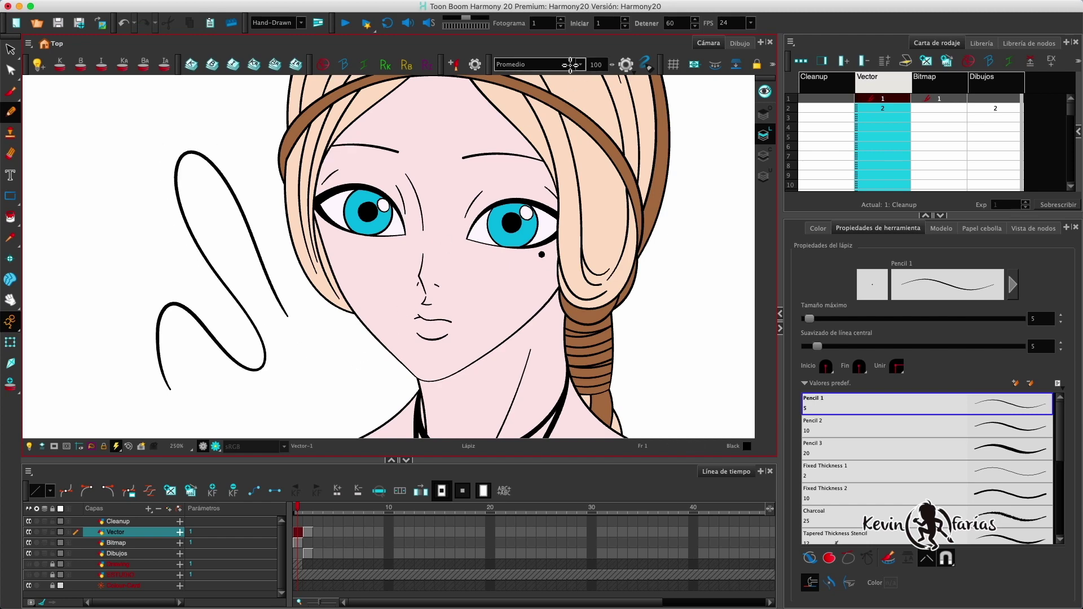
# Reshape the wavy test stroke's upper loop and middle section with the Editor de contornos.
pyautogui.click(10, 70)
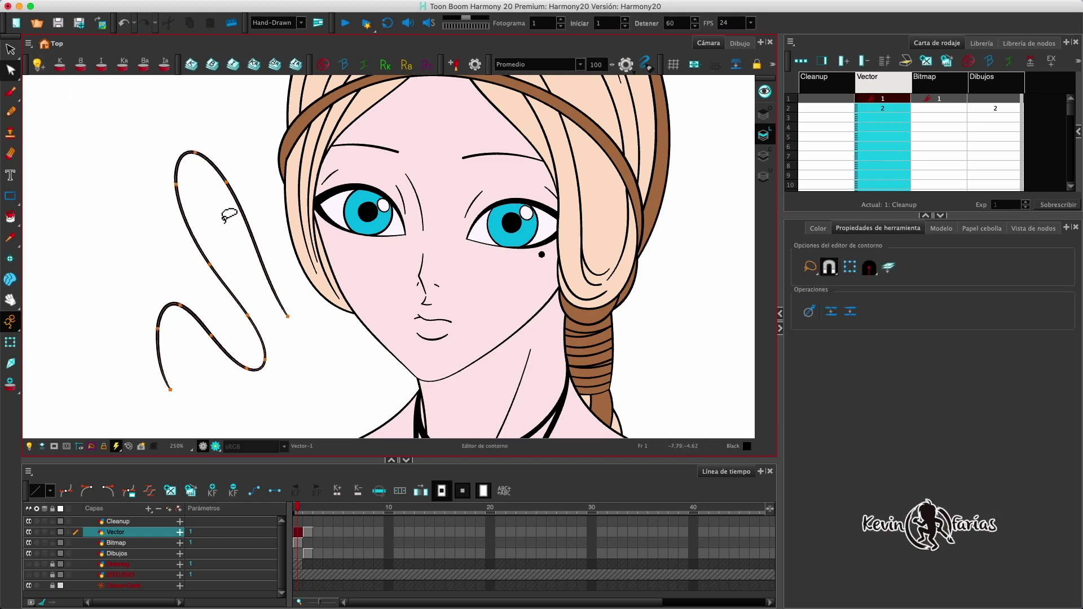
pyautogui.moveTo(180, 189); pyautogui.dragTo(171, 179)
pyautogui.click(207, 267)
# Activate the Pencil tool with the Pencil 1 preset and set the stroke stabiliser to Estabilizador desactivado.
pyautogui.click(10, 111)
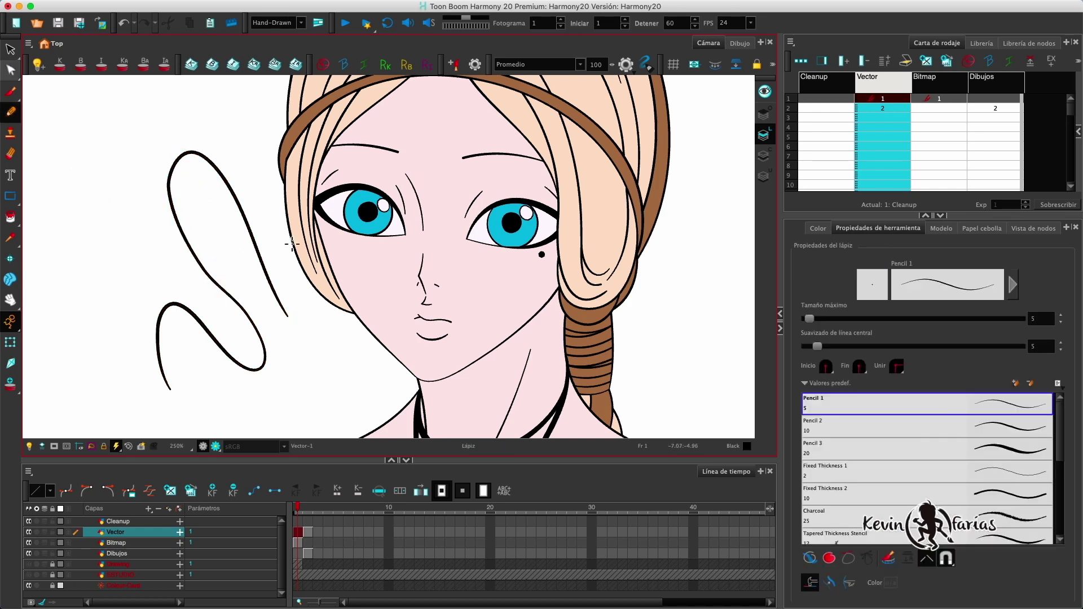
pyautogui.click(569, 64)
pyautogui.click(568, 62)
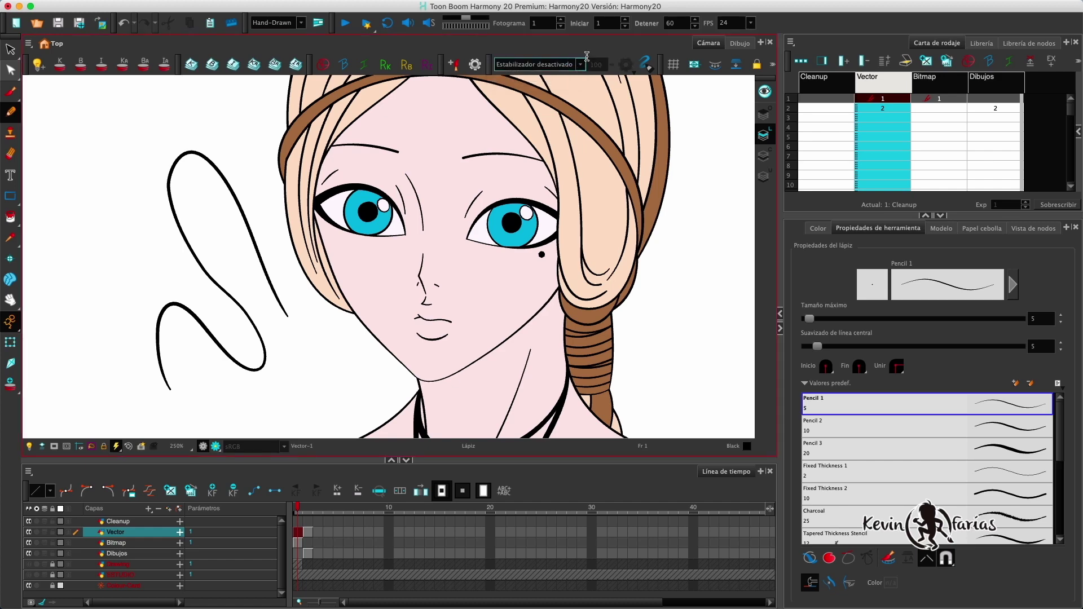
pyautogui.click(564, 64)
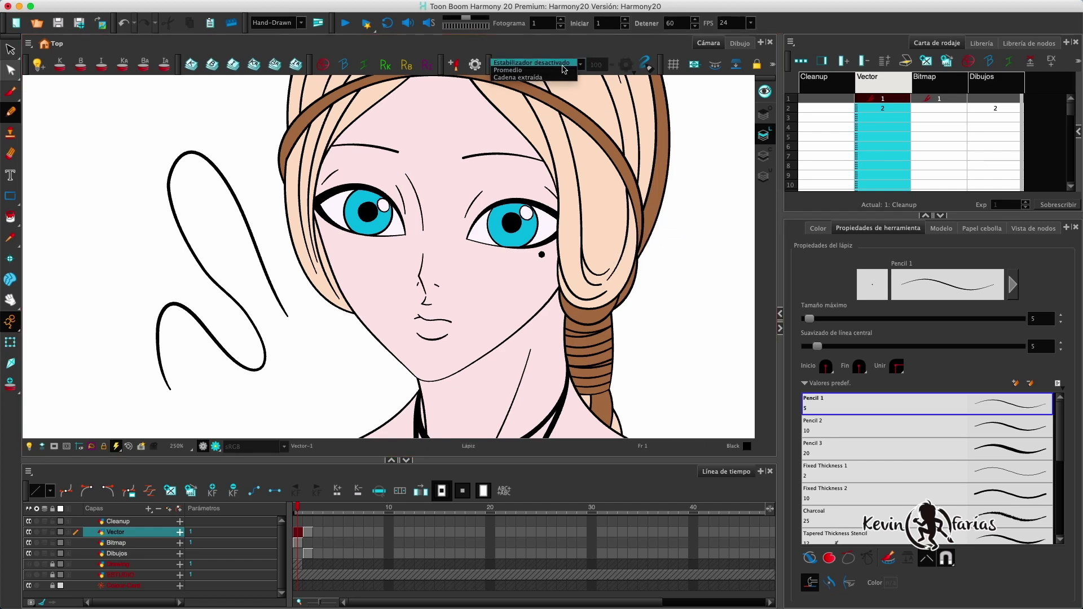
pyautogui.click(564, 65)
pyautogui.press('1')
pyautogui.moveTo(688, 271)
pyautogui.mouseDown()
pyautogui.moveTo(643, 265)
pyautogui.moveTo(669, 272)
pyautogui.mouseUp()
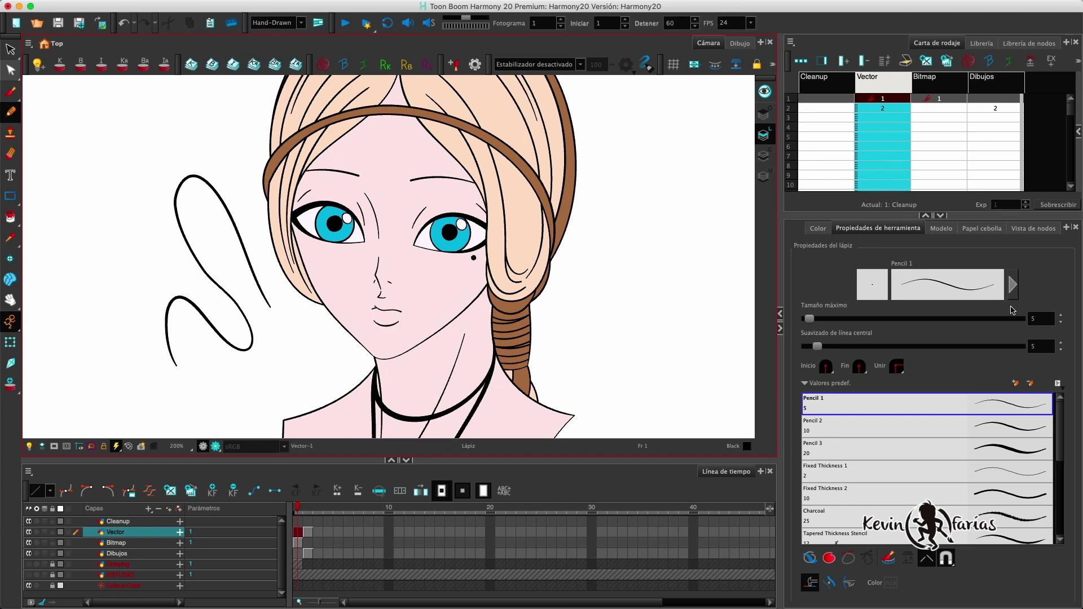
# Delete the wavy test stroke beside the LÁPIZ character.
pyautogui.moveTo(237, 212); pyautogui.dragTo(266, 215)
pyautogui.click(10, 49)
pyautogui.click(254, 206)
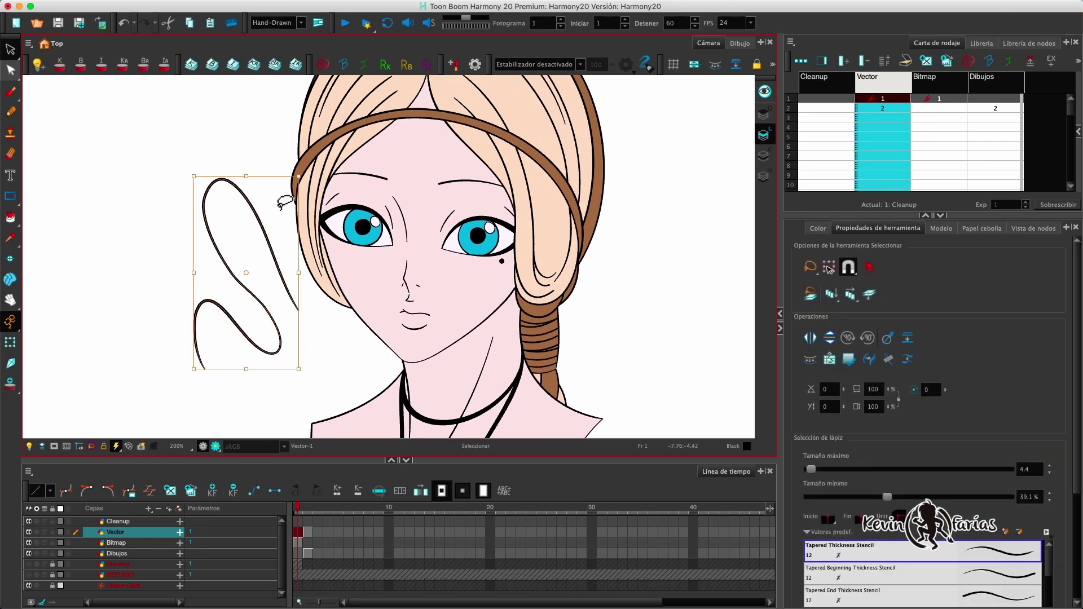
pyautogui.press('Delete')
# Draw two wobbly vertical Pencil 1 strokes beside the character, one with centreline smoothing 5 and the other with smoothing 50.
pyautogui.click(10, 111)
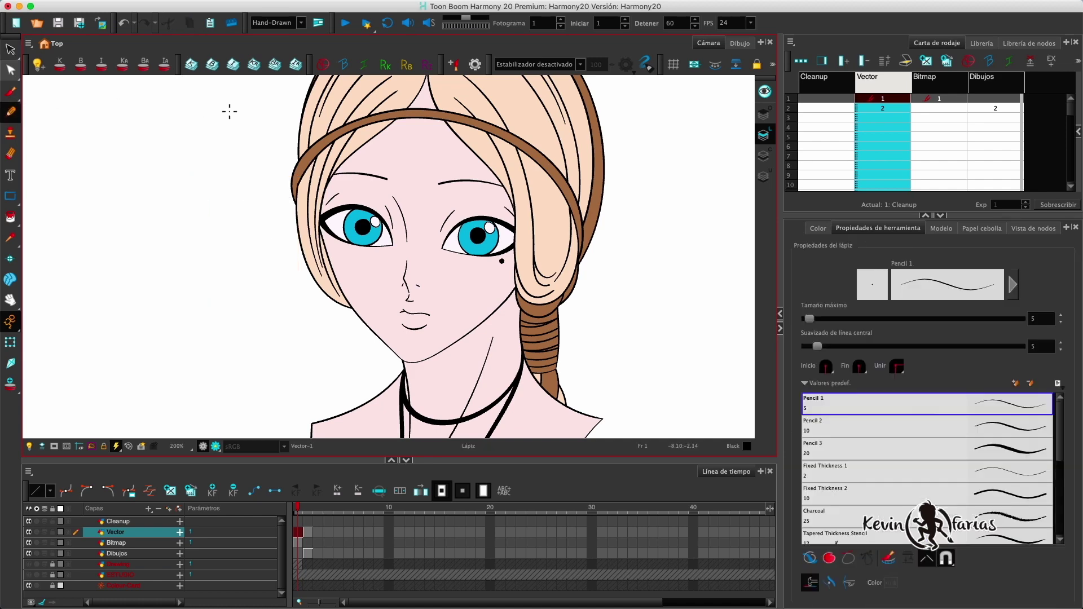
pyautogui.moveTo(243, 289); pyautogui.dragTo(246, 378)
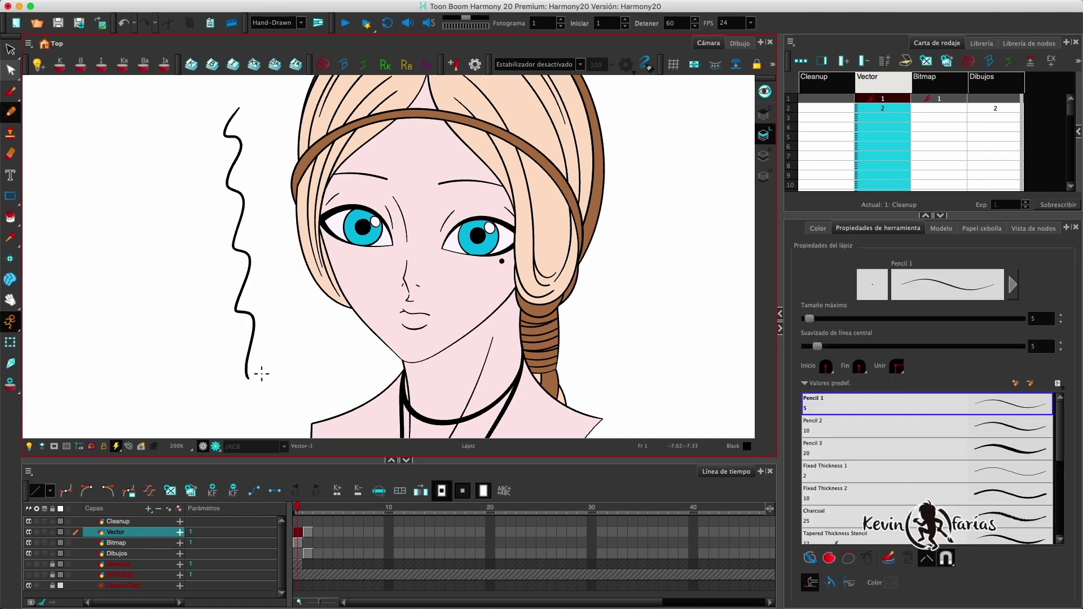
pyautogui.click(1042, 344)
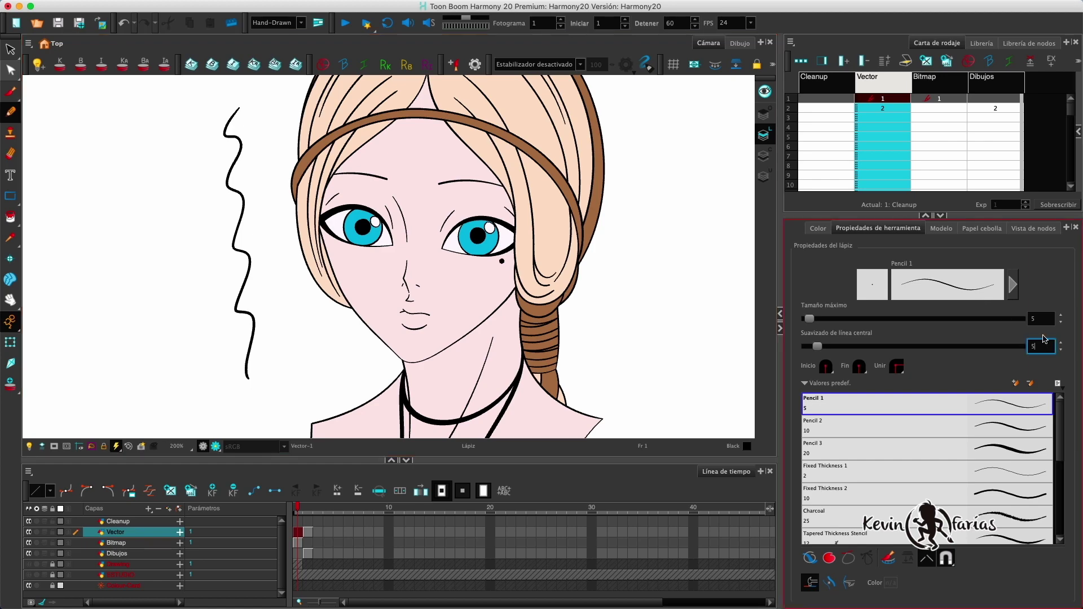
pyautogui.press('Return')
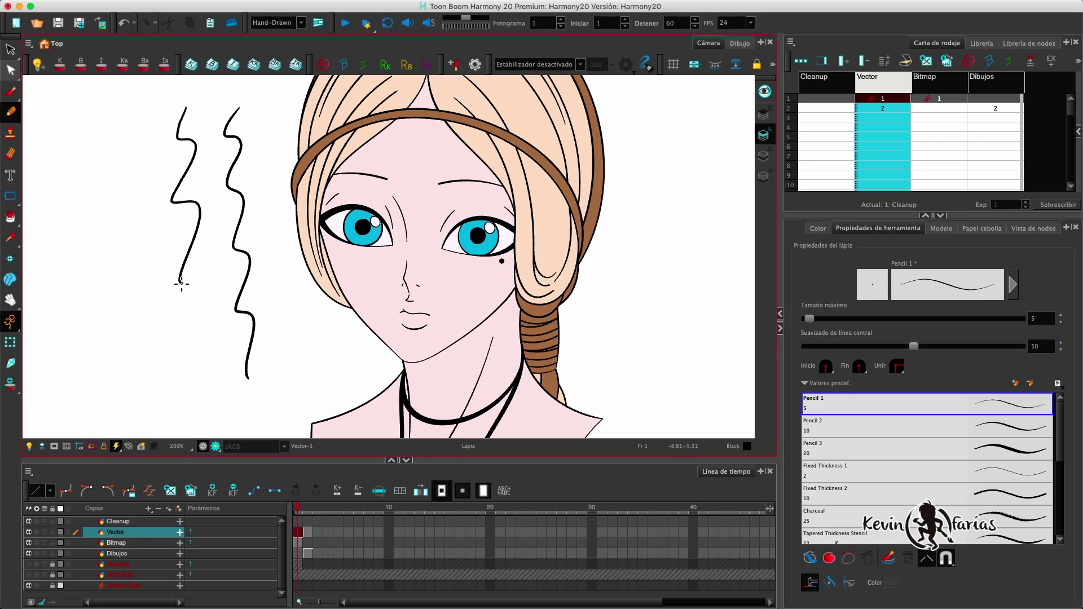
pyautogui.moveTo(197, 383); pyautogui.dragTo(195, 400)
pyautogui.hotkey('ctrl', 'z')
pyautogui.moveTo(189, 285)
pyautogui.mouseDown()
pyautogui.moveTo(202, 382)
pyautogui.moveTo(216, 400)
pyautogui.mouseUp()
# Compare the contour points of the two wobbly strokes with the Editor de contornos.
pyautogui.click(13, 70)
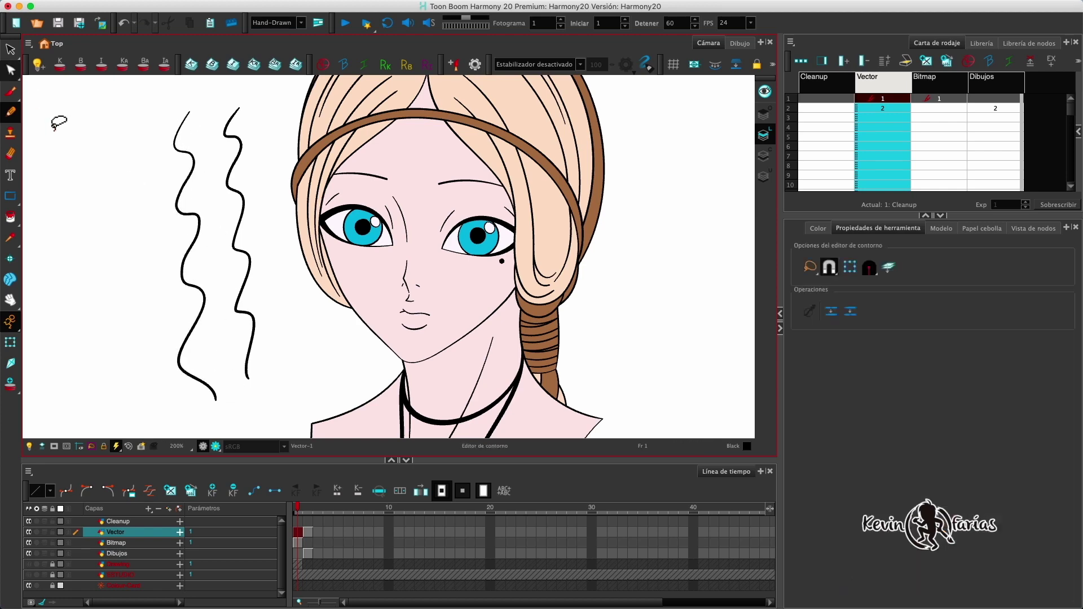
pyautogui.moveTo(225, 256)
pyautogui.mouseDown()
pyautogui.moveTo(242, 242)
pyautogui.moveTo(251, 285)
pyautogui.moveTo(268, 285)
pyautogui.moveTo(260, 356)
pyautogui.moveTo(174, 380)
pyautogui.moveTo(220, 358)
pyautogui.moveTo(215, 377)
pyautogui.moveTo(210, 335)
pyautogui.mouseUp()
pyautogui.moveTo(209, 276); pyautogui.dragTo(213, 297)
pyautogui.moveTo(199, 244)
pyautogui.mouseDown()
pyautogui.moveTo(198, 202)
pyautogui.moveTo(171, 218)
pyautogui.moveTo(203, 158)
pyautogui.mouseUp()
pyautogui.moveTo(182, 123)
pyautogui.mouseDown()
pyautogui.moveTo(189, 110)
pyautogui.moveTo(210, 110)
pyautogui.mouseUp()
pyautogui.moveTo(250, 333)
pyautogui.mouseDown()
pyautogui.moveTo(268, 376)
pyautogui.moveTo(247, 396)
pyautogui.moveTo(269, 342)
pyautogui.moveTo(254, 302)
pyautogui.mouseUp()
pyautogui.click(245, 394)
pyautogui.click(237, 310)
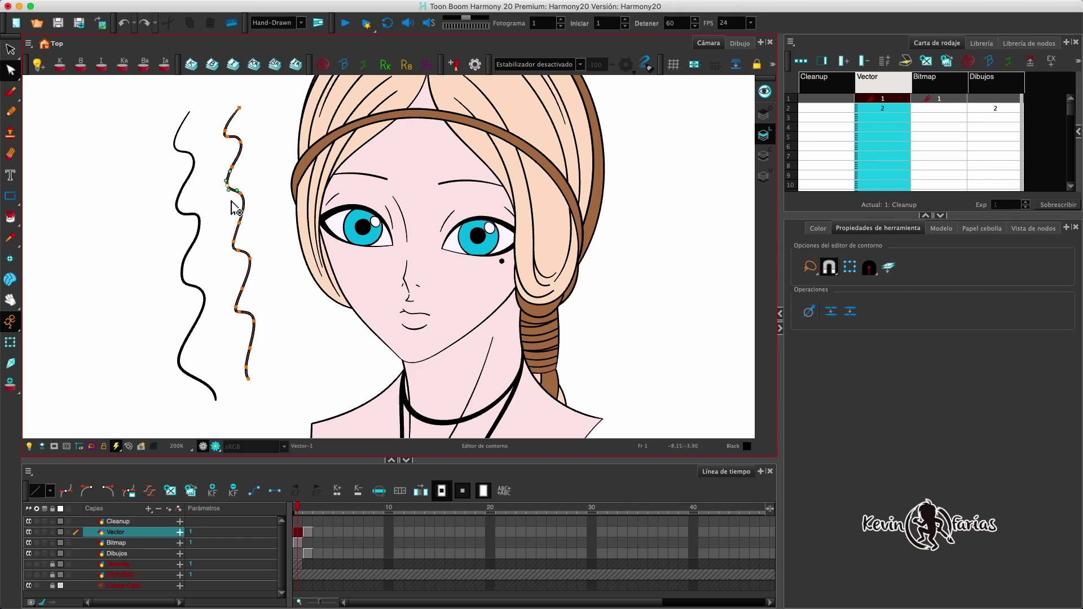
pyautogui.click(266, 248)
# Select and delete both wobbly test strokes.
pyautogui.click(10, 49)
pyautogui.moveTo(92, 153)
pyautogui.mouseDown()
pyautogui.moveTo(258, 262)
pyautogui.moveTo(264, 237)
pyautogui.mouseUp()
pyautogui.press('Delete')
# Draw a freehand circle beside the LÁPIZ character with centreline smoothing 50, redoing the first attempt.
pyautogui.hotkey('alt', '/')
pyautogui.moveTo(176, 275)
pyautogui.mouseDown()
pyautogui.moveTo(242, 319)
pyautogui.moveTo(266, 274)
pyautogui.moveTo(253, 238)
pyautogui.moveTo(210, 228)
pyautogui.mouseUp()
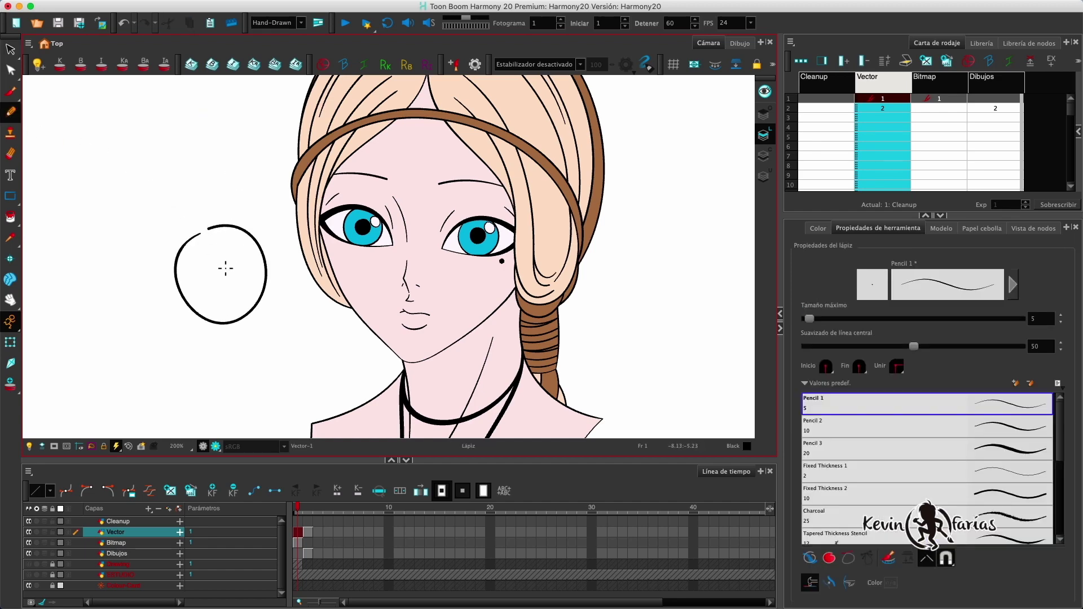
pyautogui.press('super+z')
pyautogui.moveTo(180, 280)
pyautogui.mouseDown()
pyautogui.moveTo(249, 311)
pyautogui.moveTo(263, 269)
pyautogui.moveTo(251, 239)
pyautogui.moveTo(202, 228)
pyautogui.mouseUp()
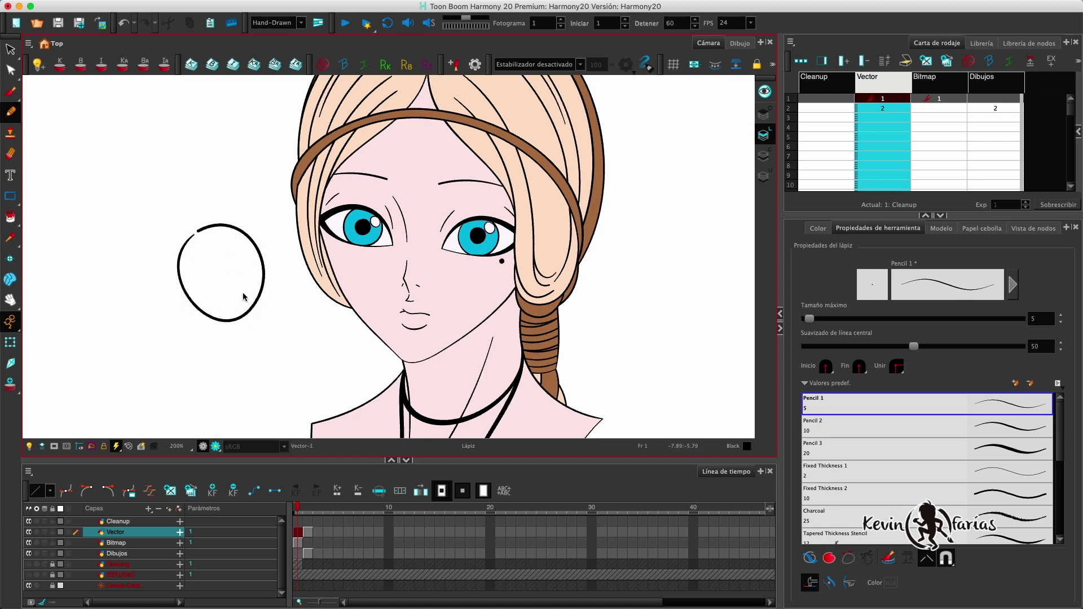
# Set the pencil's centreline smoothing to 5 and draw a second freehand circle above the first one.
pyautogui.click(1037, 346)
pyautogui.write('5')
pyautogui.press('Return')
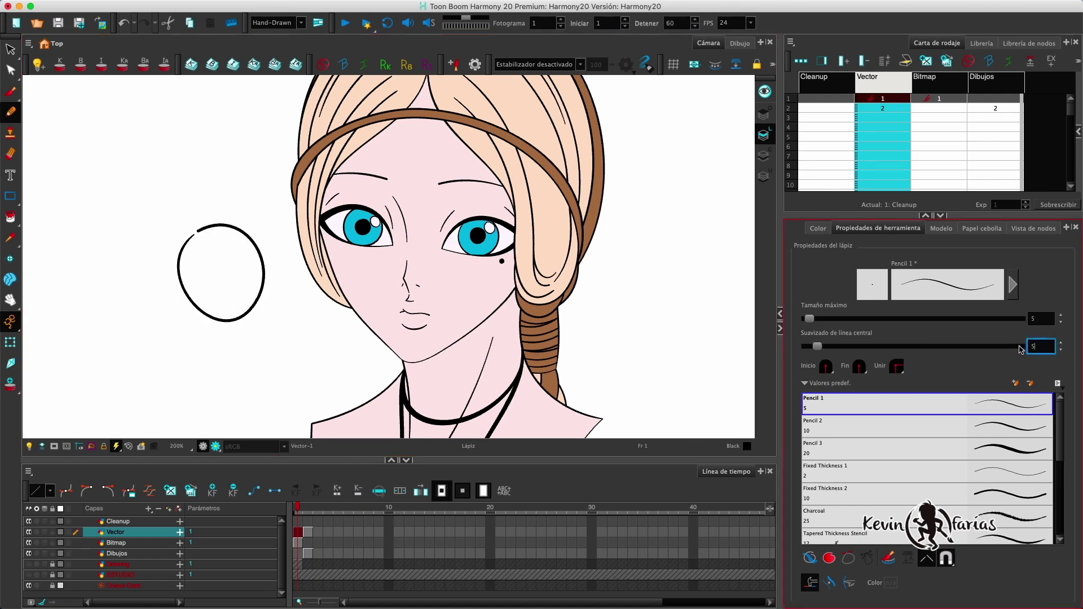
pyautogui.moveTo(144, 165)
pyautogui.mouseDown()
pyautogui.moveTo(169, 193)
pyautogui.moveTo(207, 186)
pyautogui.mouseUp()
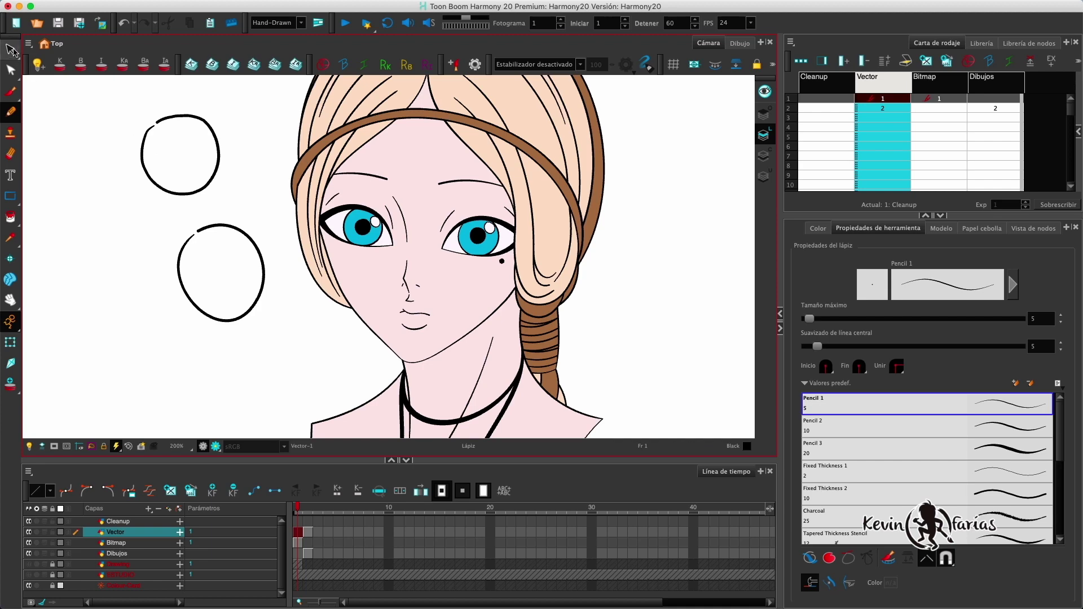
# Select and delete both freehand test circles.
pyautogui.hotkey('alt', 's')
pyautogui.hotkey('ctrl', 'a')
pyautogui.press('Delete')
# Select the whole LÁPIZ drawing and display its pencil size, preset and texture properties.
pyautogui.moveTo(618, 253); pyautogui.dragTo(599, 252)
pyautogui.press('1')
pyautogui.press('1')
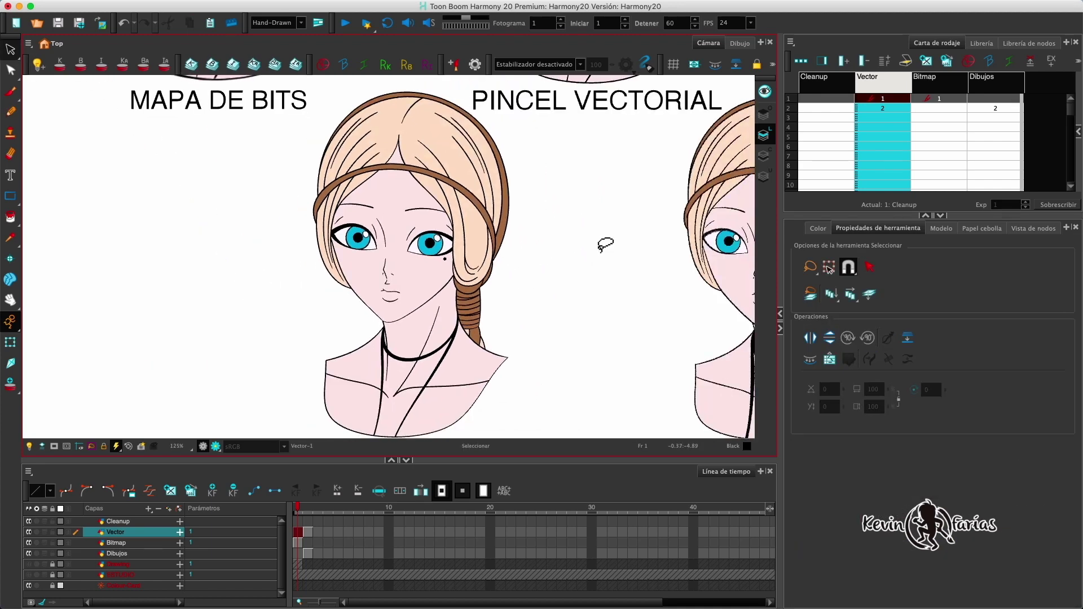
pyautogui.press('2')
pyautogui.moveTo(518, 196)
pyautogui.mouseDown()
pyautogui.moveTo(417, 112)
pyautogui.moveTo(346, 134)
pyautogui.moveTo(288, 282)
pyautogui.moveTo(318, 390)
pyautogui.moveTo(440, 396)
pyautogui.moveTo(510, 371)
pyautogui.moveTo(530, 265)
pyautogui.mouseUp()
pyautogui.scroll(-5, 1022, 364)
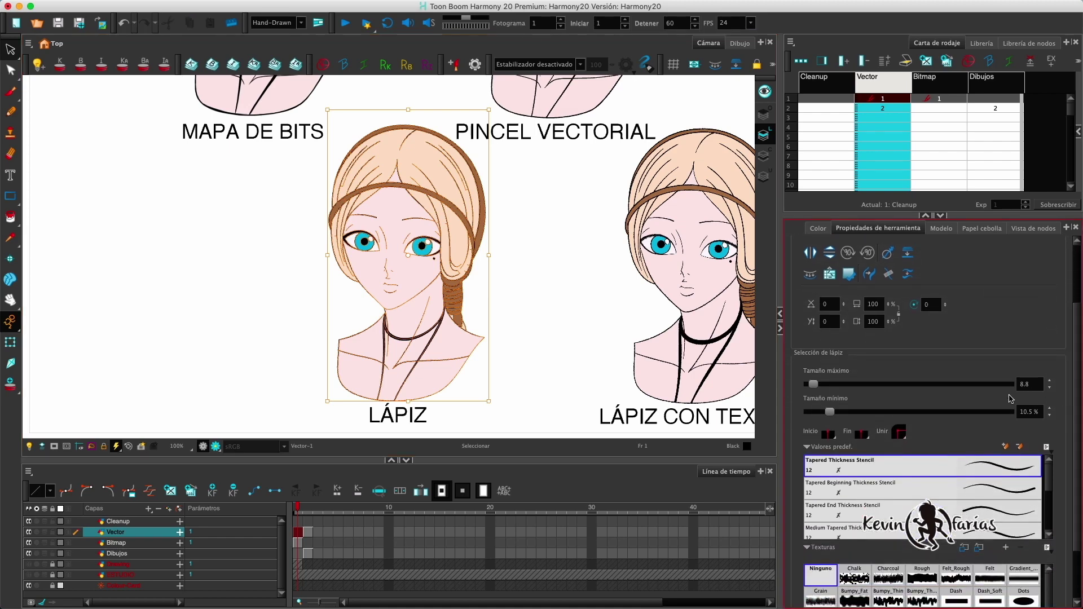
# Select the LÁPIZ character's jaw line and set its maximum pencil size to 6.
pyautogui.moveTo(491, 252); pyautogui.dragTo(530, 253)
pyautogui.press('2')
pyautogui.press('2')
pyautogui.moveTo(547, 344)
pyautogui.mouseDown()
pyautogui.moveTo(422, 246)
pyautogui.moveTo(451, 256)
pyautogui.mouseUp()
pyautogui.press('2')
pyautogui.press('2')
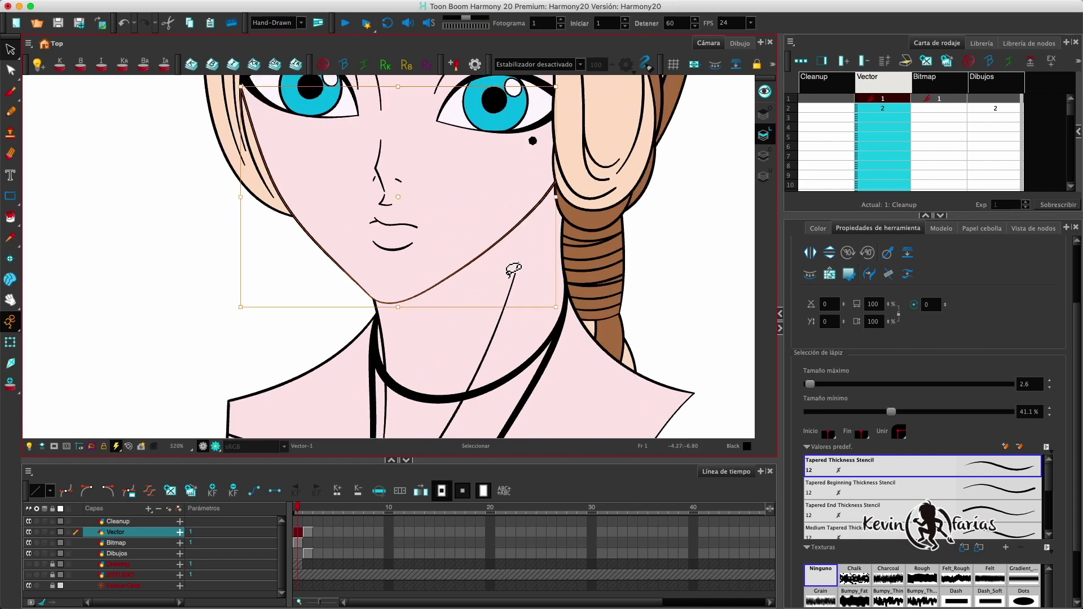
pyautogui.moveTo(509, 275); pyautogui.dragTo(506, 338)
pyautogui.click(1047, 379)
pyautogui.click(1047, 379)
pyautogui.click(1047, 379)
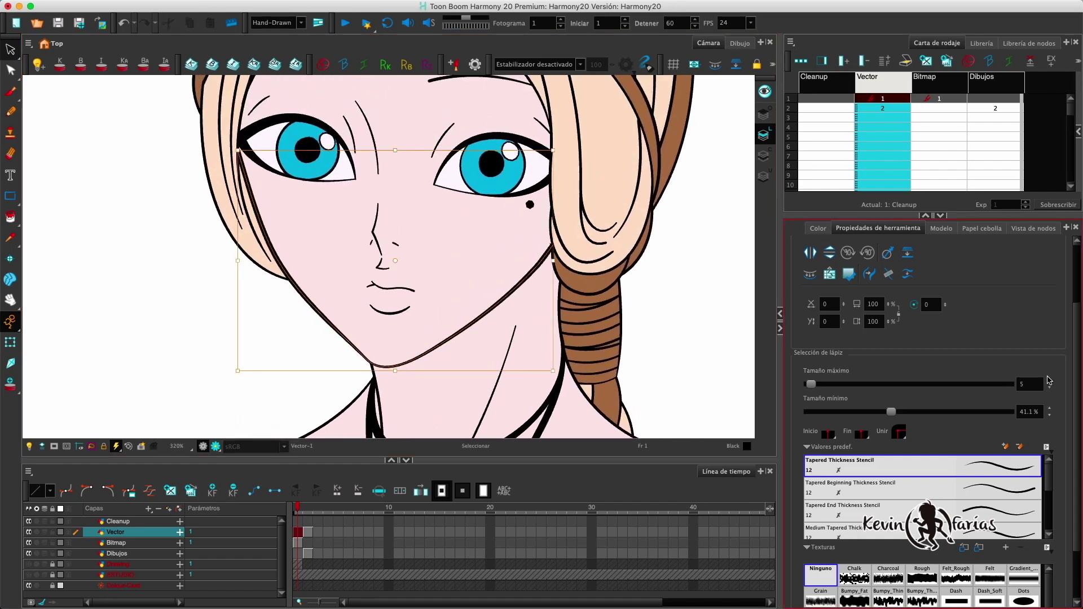
pyautogui.click(1050, 381)
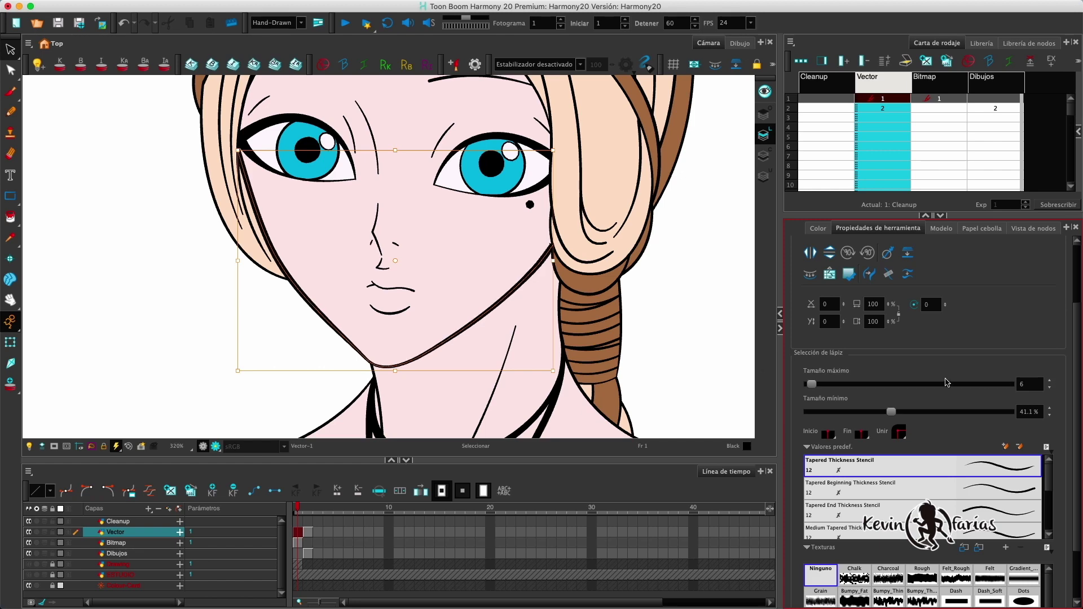
pyautogui.click(653, 329)
# Select the LÁPIZ character's shoulder line beside the neck and set its maximum pencil size to 6.
pyautogui.moveTo(598, 296)
pyautogui.mouseDown()
pyautogui.moveTo(603, 316)
pyautogui.moveTo(609, 272)
pyautogui.mouseUp()
pyautogui.press('1')
pyautogui.press('1')
pyautogui.press('1')
pyautogui.press('2')
pyautogui.moveTo(330, 292); pyautogui.dragTo(375, 343)
pyautogui.click(1050, 466)
pyautogui.click(1050, 467)
pyautogui.click(1051, 467)
pyautogui.click(1051, 467)
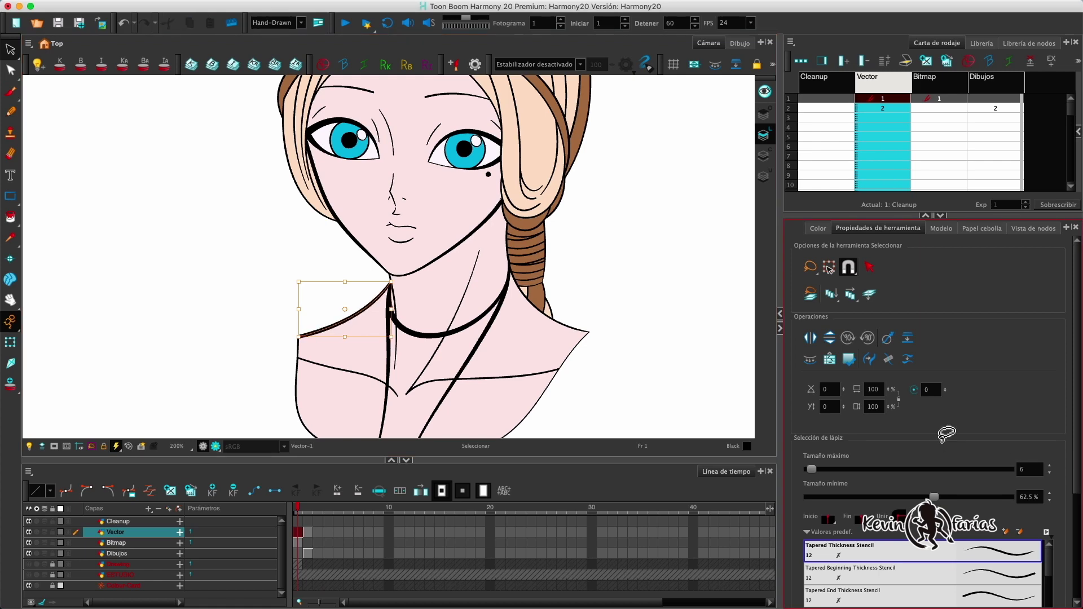
pyautogui.click(640, 372)
# Select the LÁPIZ character's outer bust outline and increase its maximum pencil size.
pyautogui.moveTo(628, 343); pyautogui.dragTo(625, 303)
pyautogui.moveTo(579, 262); pyautogui.dragTo(581, 293)
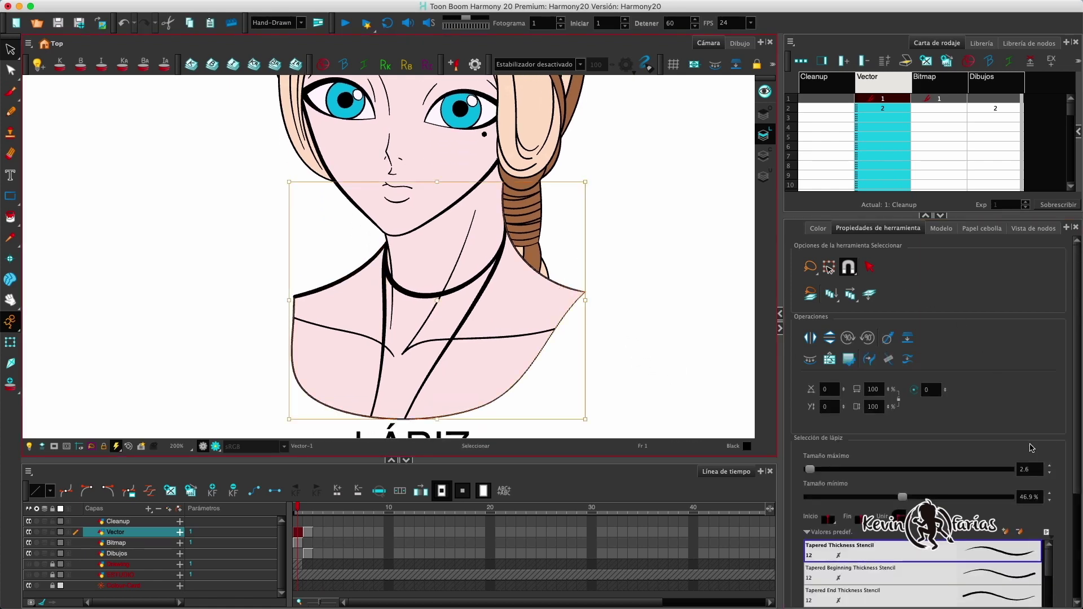
pyautogui.click(1048, 466)
pyautogui.click(1049, 466)
pyautogui.click(1048, 465)
pyautogui.click(1049, 466)
pyautogui.click(654, 321)
# Examine the thickened jaw, shoulder and bust lines of the LÁPIZ character at several zoom levels.
pyautogui.press('1')
pyautogui.press('1')
pyautogui.press('1')
pyautogui.moveTo(575, 237)
pyautogui.mouseDown()
pyautogui.moveTo(578, 269)
pyautogui.moveTo(563, 263)
pyautogui.moveTo(576, 260)
pyautogui.moveTo(500, 273)
pyautogui.mouseUp()
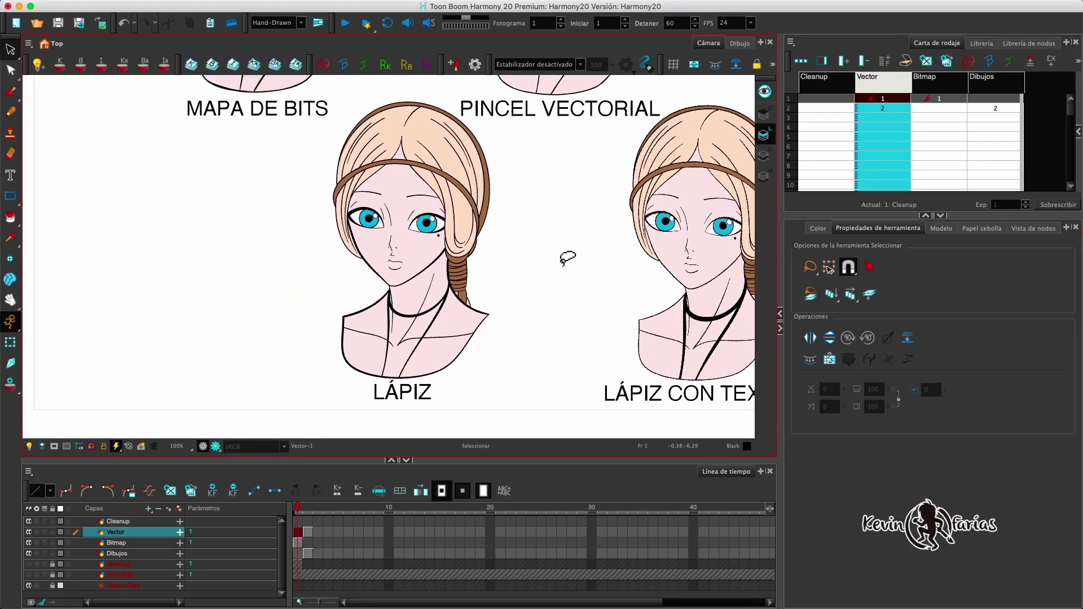
pyautogui.press('2')
pyautogui.press('2')
pyautogui.press('1')
pyautogui.press('1')
# Undo the line thickness changes on the LÁPIZ character.
pyautogui.press('super+z')
pyautogui.press('super+z')
pyautogui.press('super+z')
pyautogui.press('super+z')
pyautogui.press('super+z')
pyautogui.press('super+z')
# Examine the textured pencil lines around the eyes, mouth and jaw of the LÁPIZ CON TEXTURA character.
pyautogui.moveTo(704, 269)
pyautogui.mouseDown()
pyautogui.moveTo(657, 230)
pyautogui.moveTo(551, 219)
pyautogui.moveTo(592, 227)
pyautogui.moveTo(633, 259)
pyautogui.mouseUp()
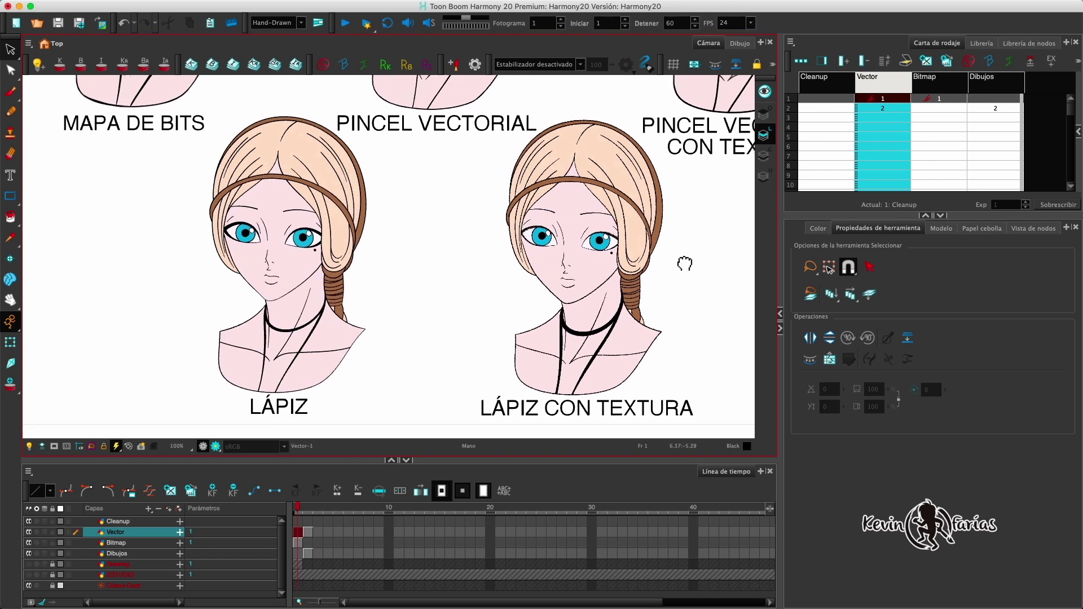
pyautogui.scroll(5, 575, 212)
pyautogui.press('2')
pyautogui.press('2')
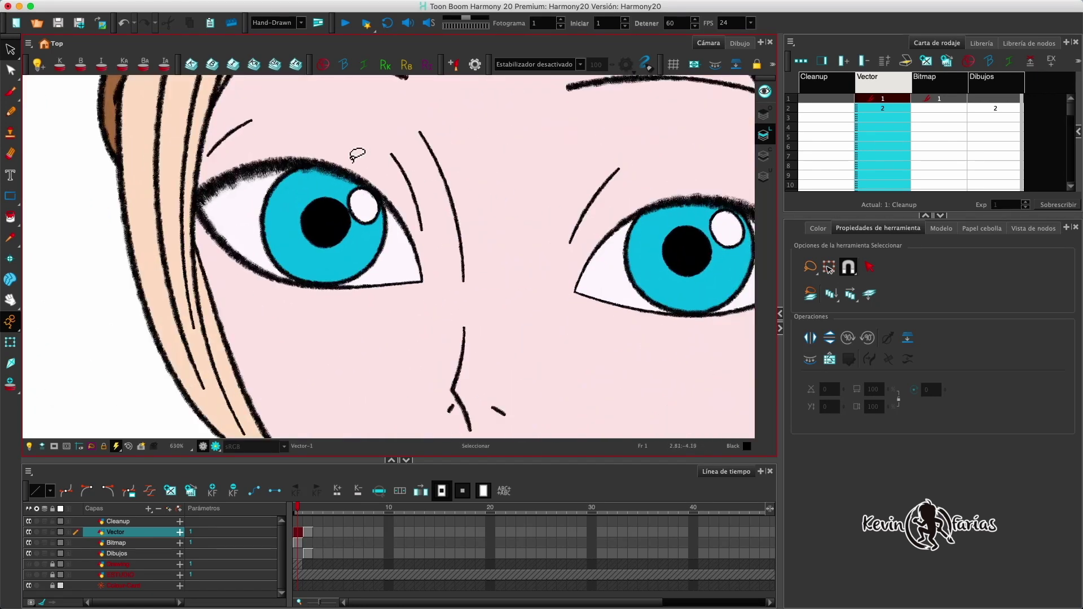
pyautogui.scroll(-5, 467, 271)
pyautogui.scroll(3, 417, 302)
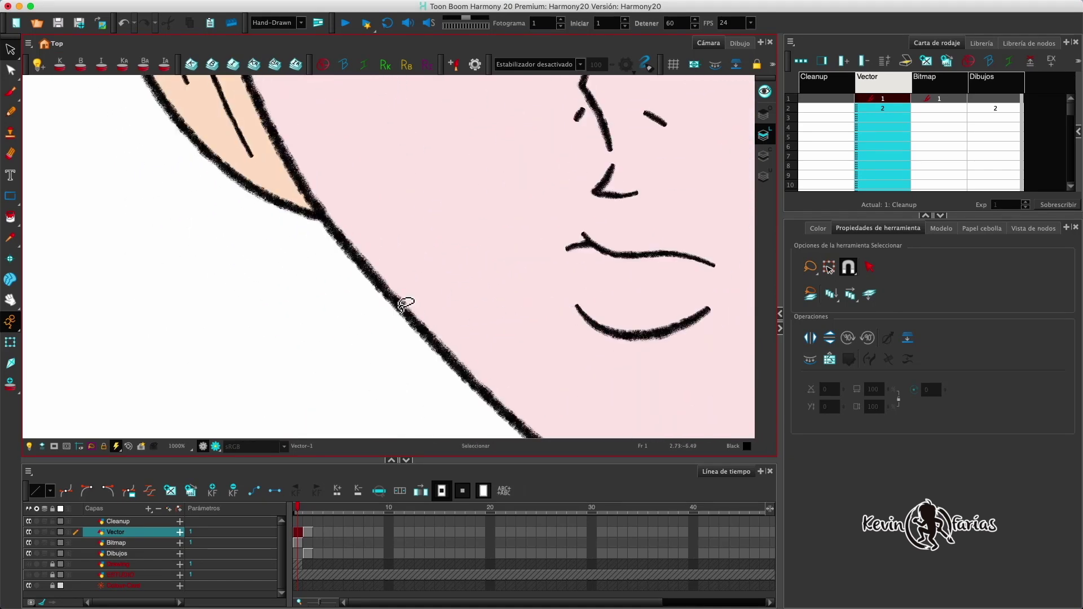
pyautogui.press('1')
pyautogui.press('1')
pyautogui.moveTo(623, 369)
pyautogui.mouseDown()
pyautogui.moveTo(484, 246)
pyautogui.moveTo(449, 256)
pyautogui.moveTo(489, 322)
pyautogui.mouseUp()
pyautogui.press('2')
pyautogui.press('2')
pyautogui.press('1')
pyautogui.press('1')
pyautogui.press('1')
pyautogui.press('1')
# Try the Rough texture and other pencil textures on the LÁPIZ CON TEXTURA character's jaw line.
pyautogui.moveTo(525, 248); pyautogui.dragTo(535, 340)
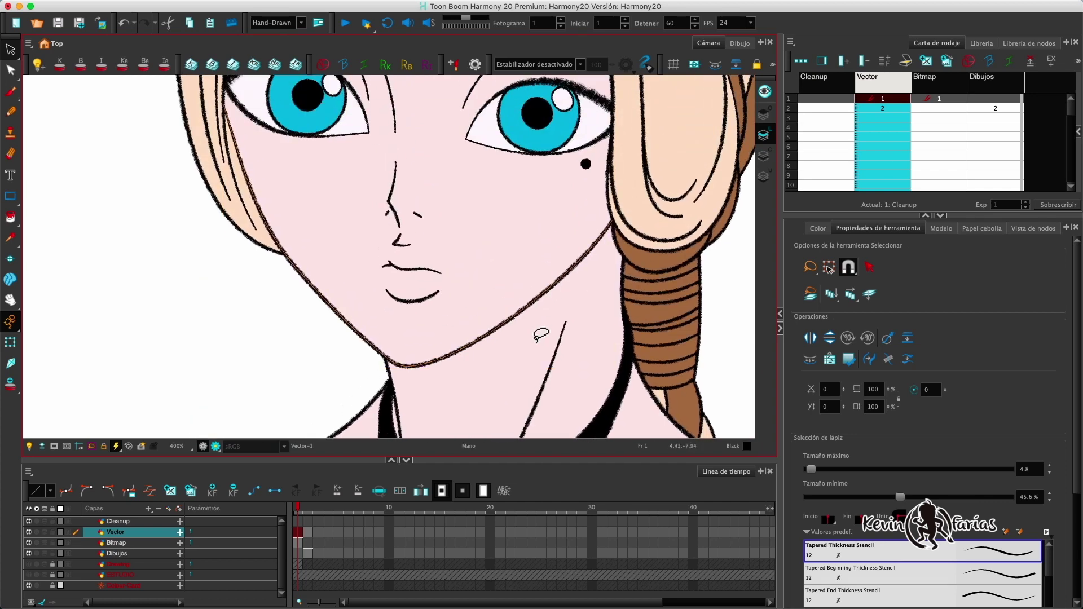
pyautogui.press('2')
pyautogui.moveTo(1077, 313); pyautogui.dragTo(1078, 415)
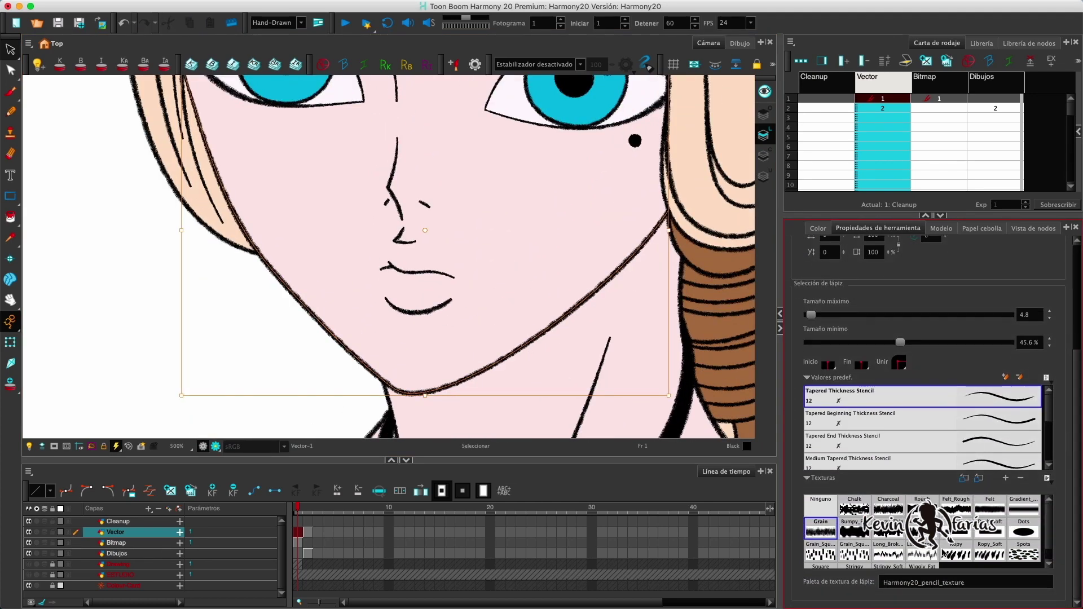
pyautogui.moveTo(1050, 525)
pyautogui.mouseDown()
pyautogui.moveTo(1050, 537)
pyautogui.moveTo(1050, 526)
pyautogui.mouseUp()
pyautogui.click(922, 502)
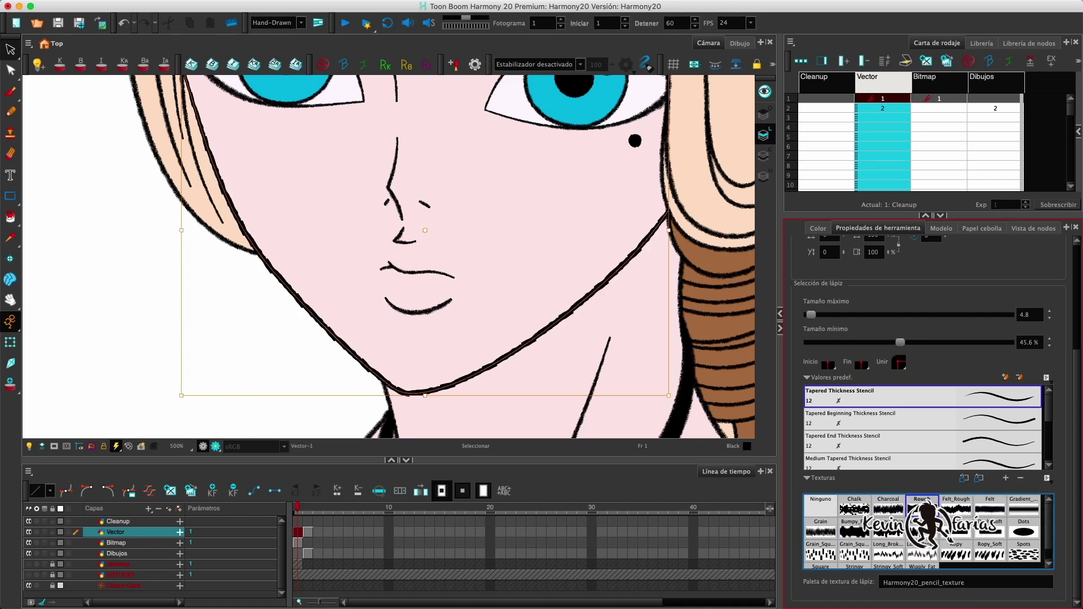
pyautogui.click(926, 552)
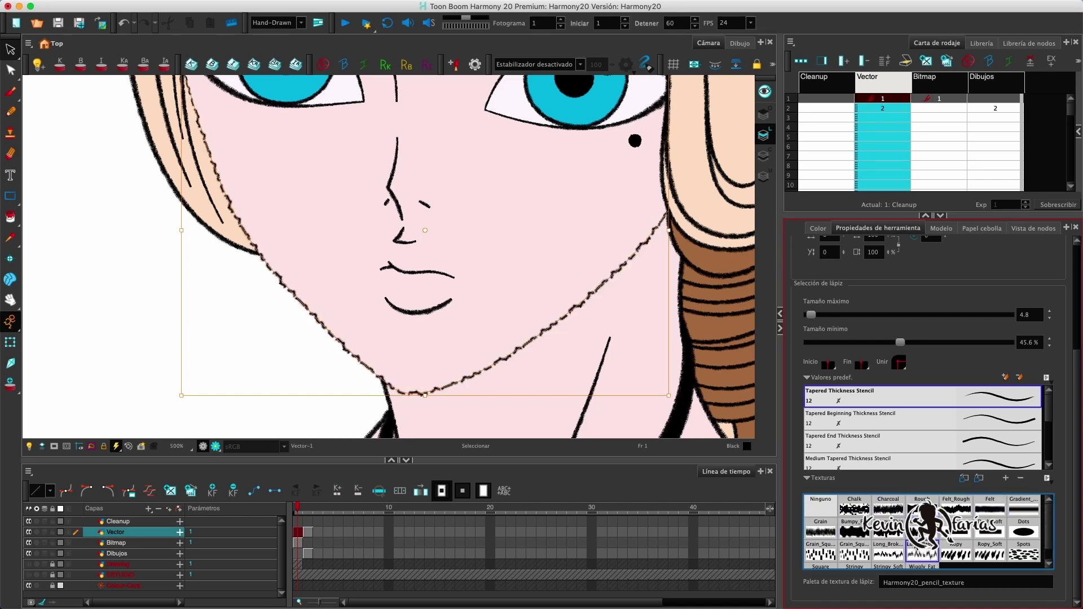
pyautogui.click(865, 554)
pyautogui.click(923, 503)
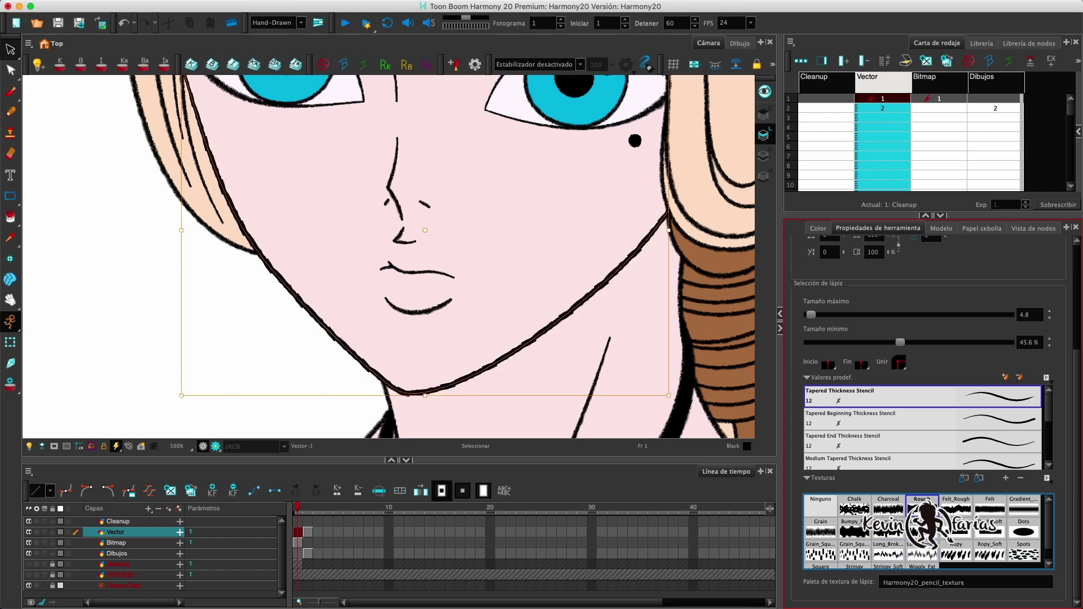
# Apply the Gradient texture to the LÁPIZ CON TEXTURA jaw line, then reselect the line and display its texture properties.
pyautogui.click(1019, 512)
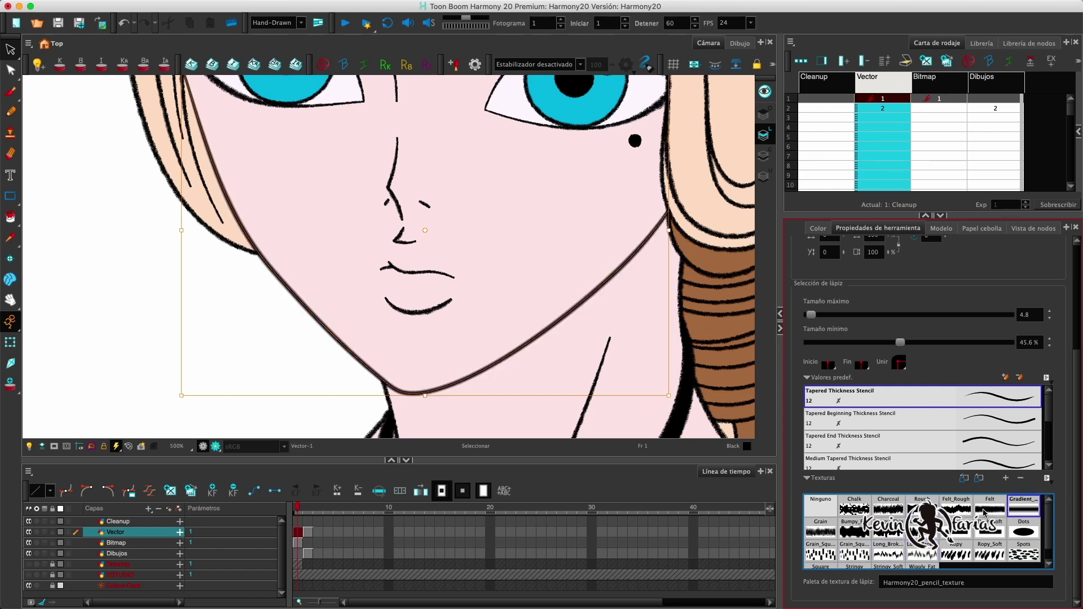
pyautogui.click(631, 388)
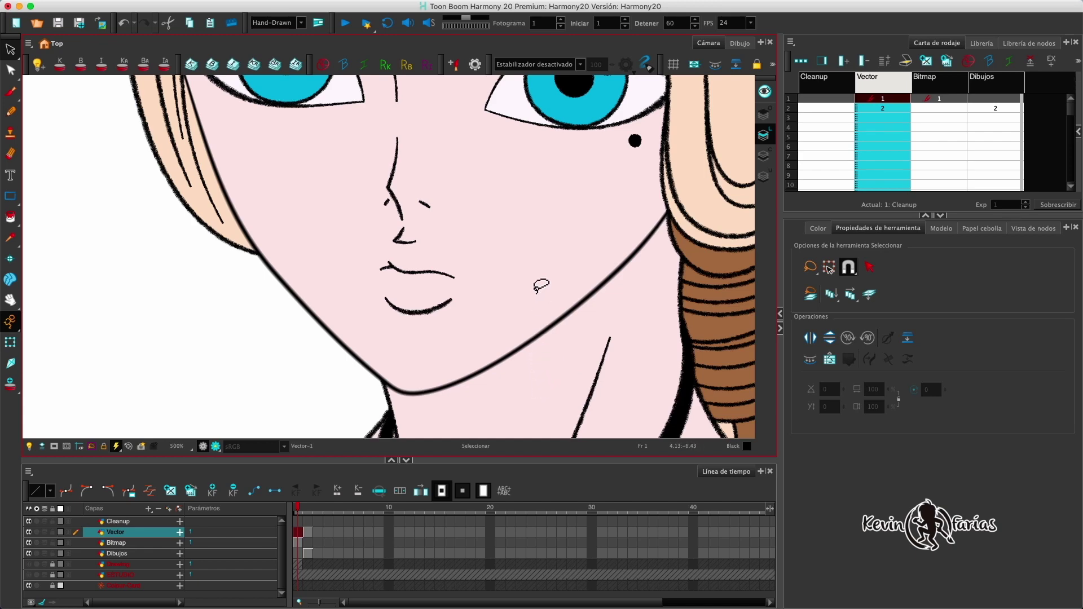
pyautogui.click(545, 322)
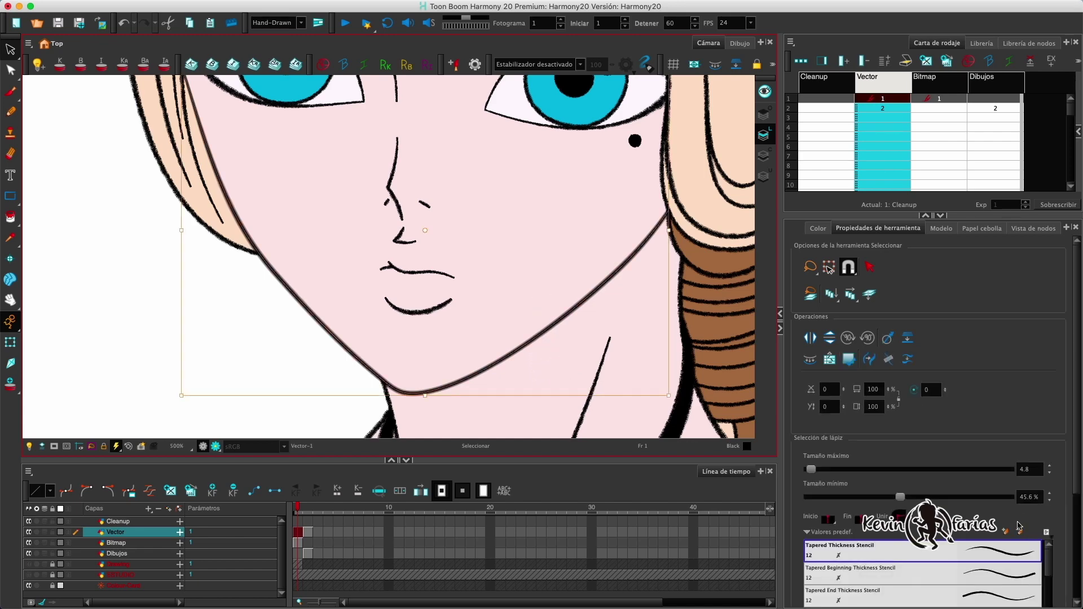
pyautogui.scroll(-5, 1069, 518)
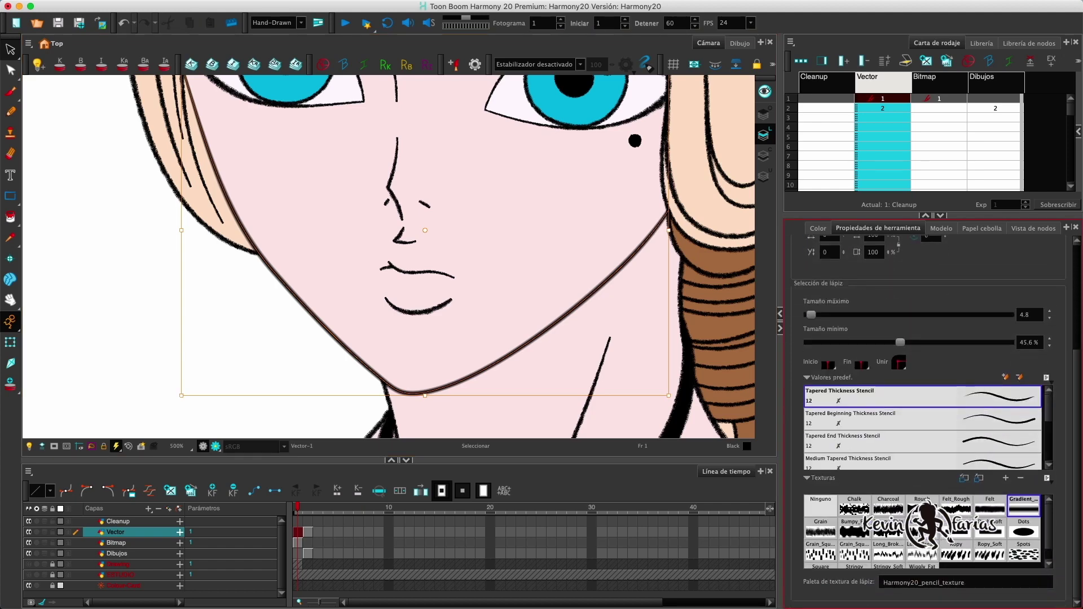
# Apply the Charcoal texture to the LÁPIZ CON TEXTURA jaw line and set its maximum size to 7.
pyautogui.click(894, 513)
pyautogui.click(1049, 311)
pyautogui.click(1049, 312)
pyautogui.click(1049, 311)
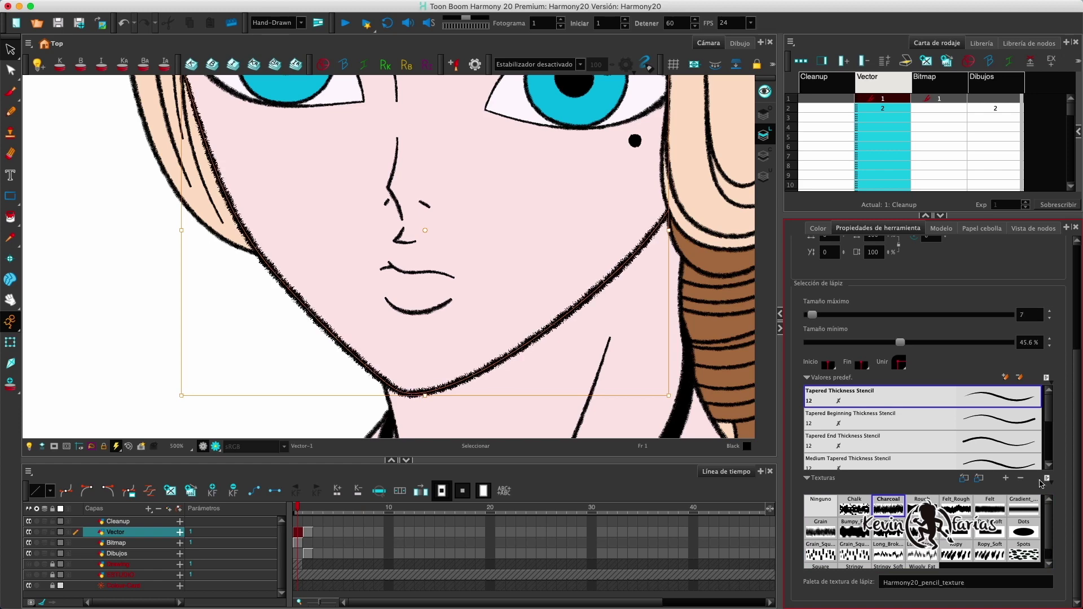
# Try the Ropy, Spots, Chalk and Gradient textures on the selected jaw line.
pyautogui.click(1022, 513)
pyautogui.click(958, 533)
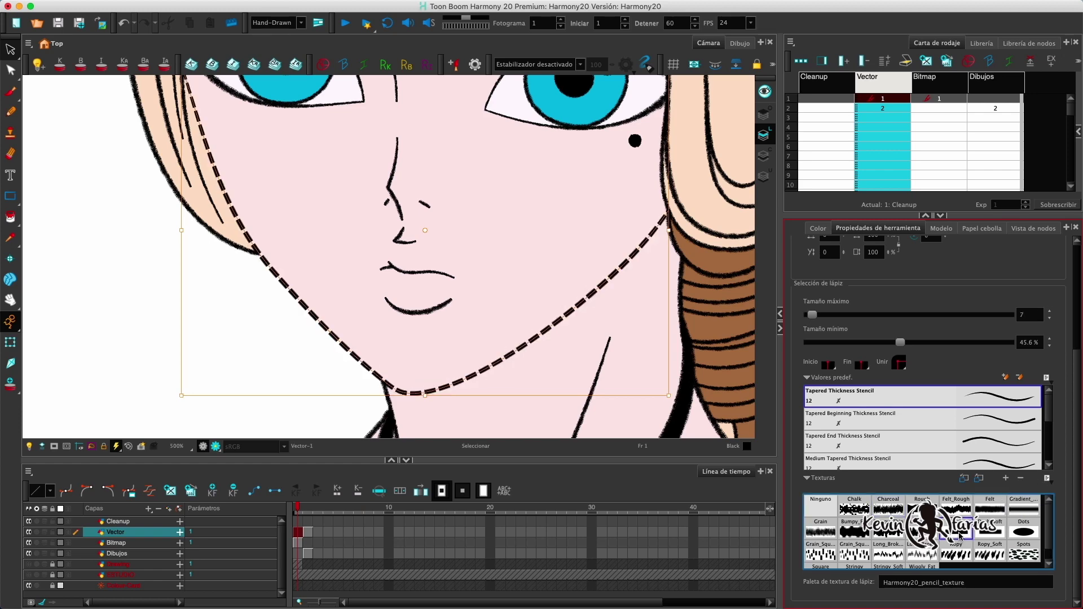
pyautogui.click(1022, 554)
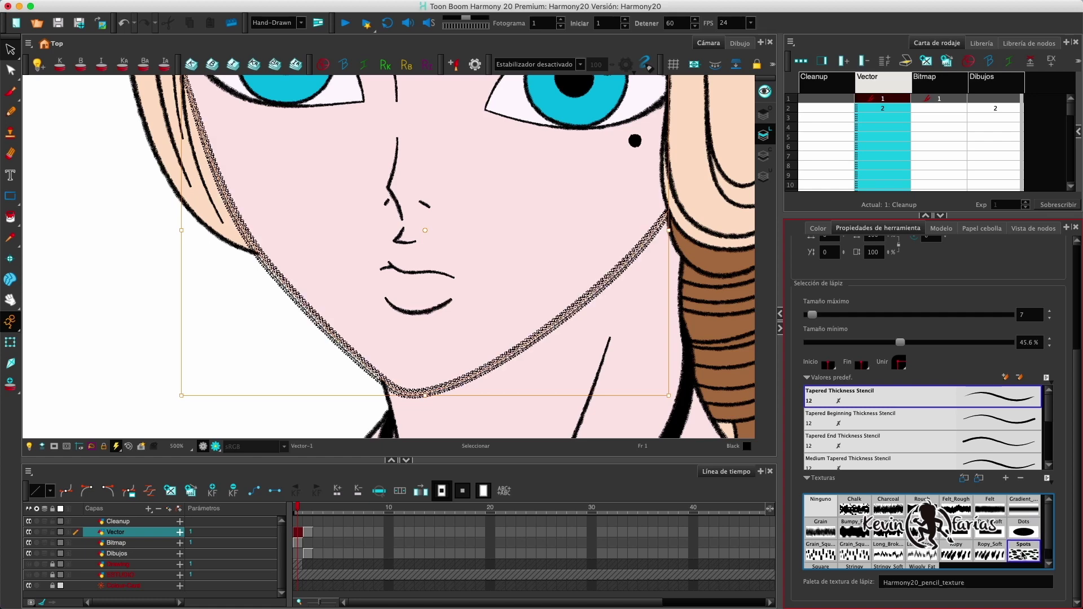
pyautogui.click(985, 557)
pyautogui.click(856, 510)
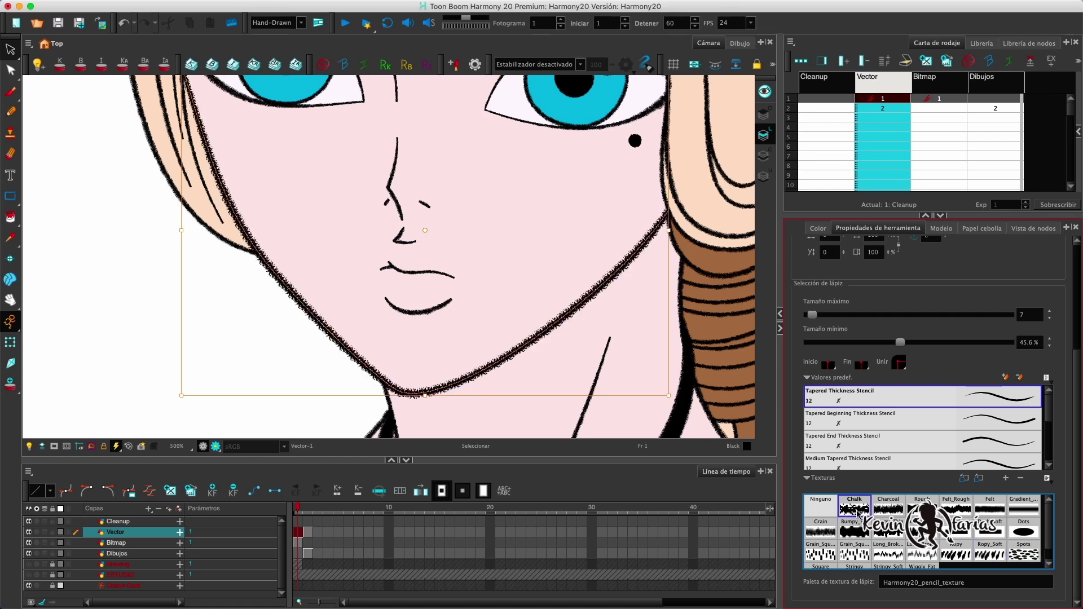
pyautogui.click(1022, 510)
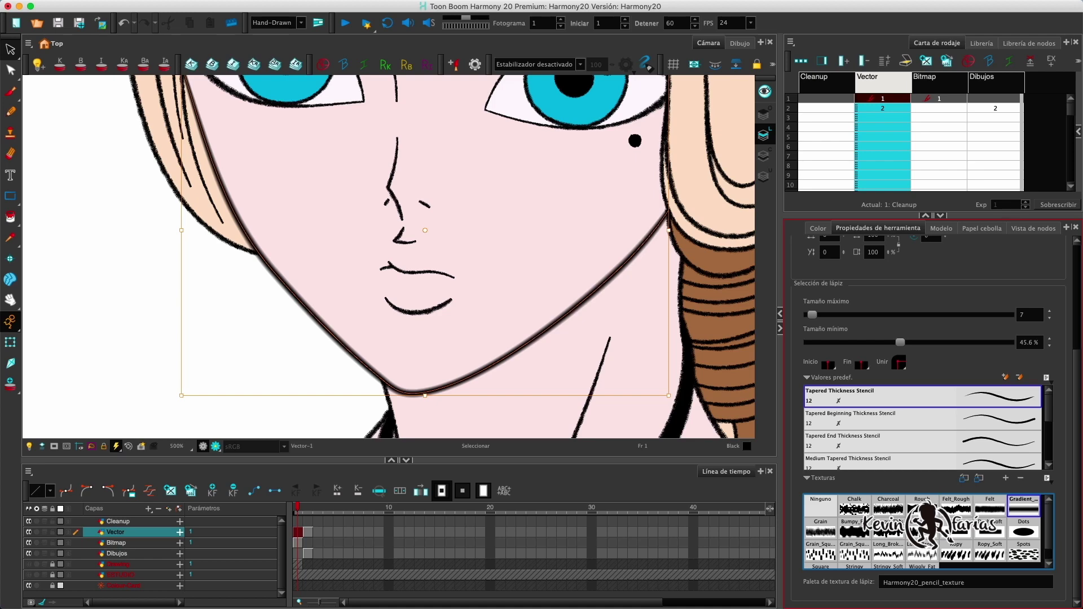
# Try the Bumpy texture on the jaw line, settle on the Grain texture and deselect the line.
pyautogui.click(923, 507)
pyautogui.click(857, 526)
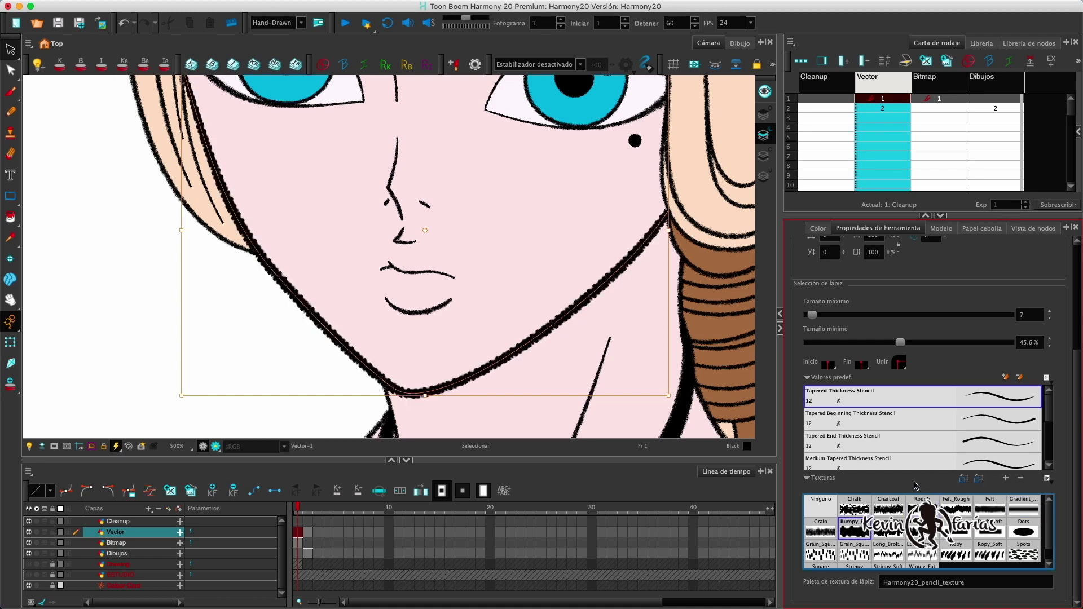
pyautogui.click(829, 532)
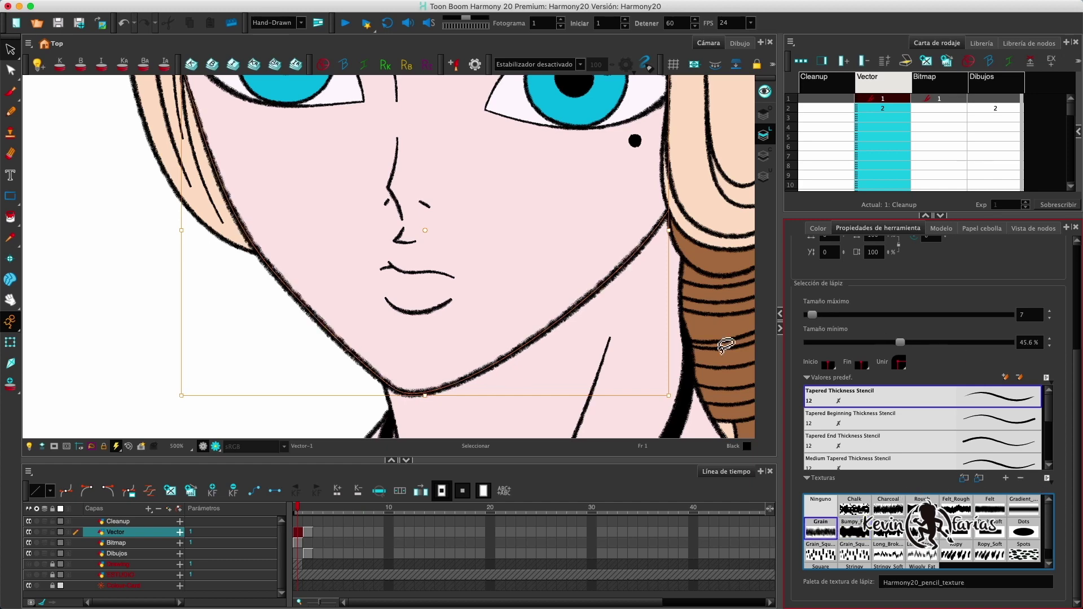
pyautogui.click(625, 328)
# Compare the textured jaw line with the other lines of the LÁPIZ CON TEXTURA character at several magnifications.
pyautogui.press('1')
pyautogui.press('1')
pyautogui.press('1')
pyautogui.press('1')
pyautogui.press('1')
pyautogui.press('1')
pyautogui.moveTo(531, 221); pyautogui.dragTo(535, 237)
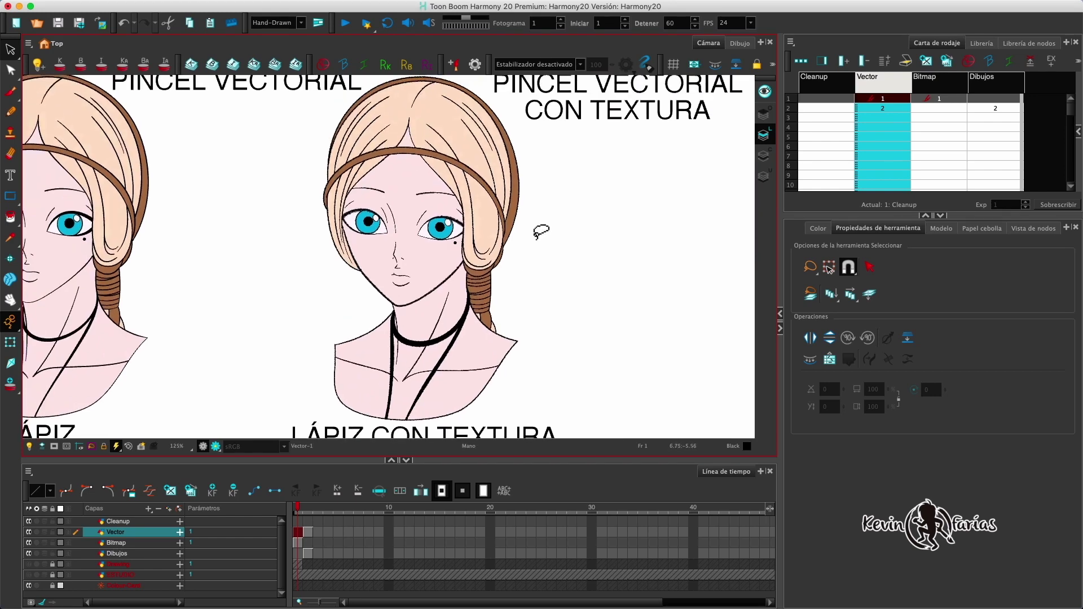
pyautogui.scroll(-1, 534, 234)
pyautogui.hotkey('ctrl', 'a')
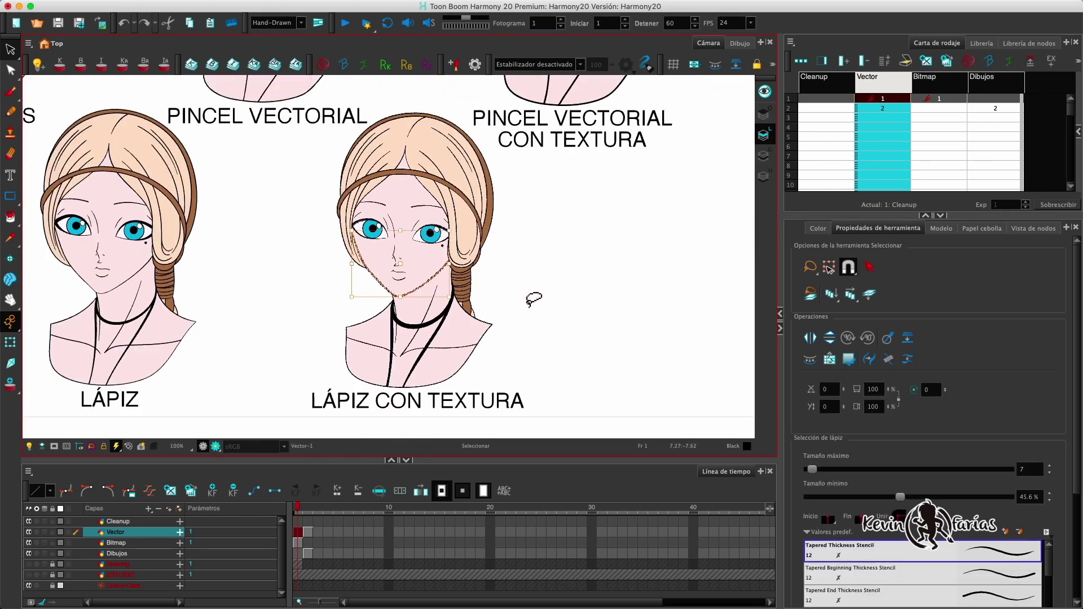
pyautogui.scroll(2, 533, 298)
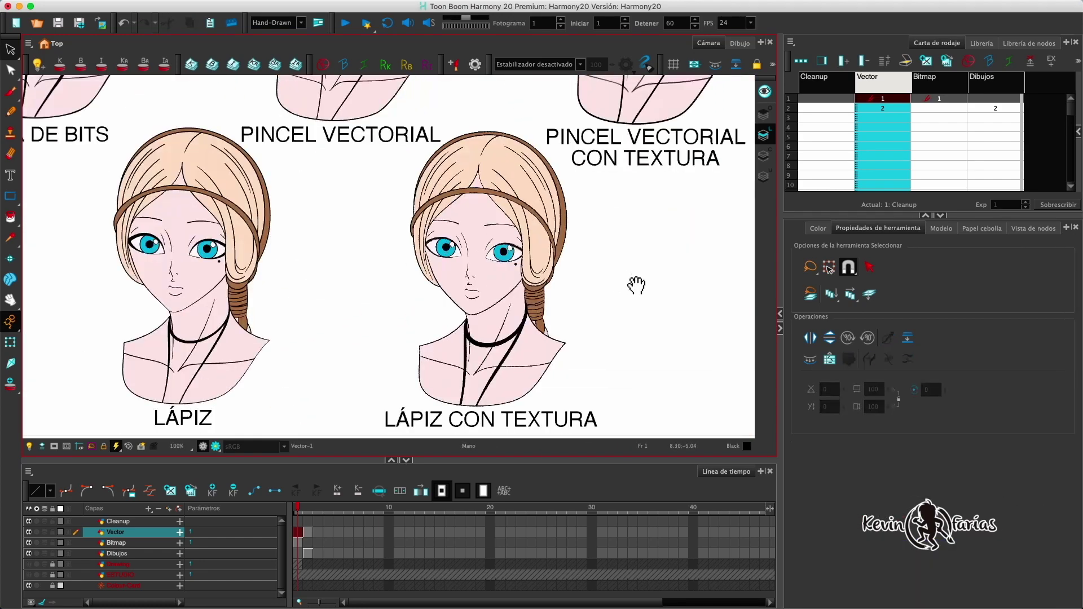
pyautogui.scroll(-1, 633, 285)
pyautogui.scroll(2, 550, 251)
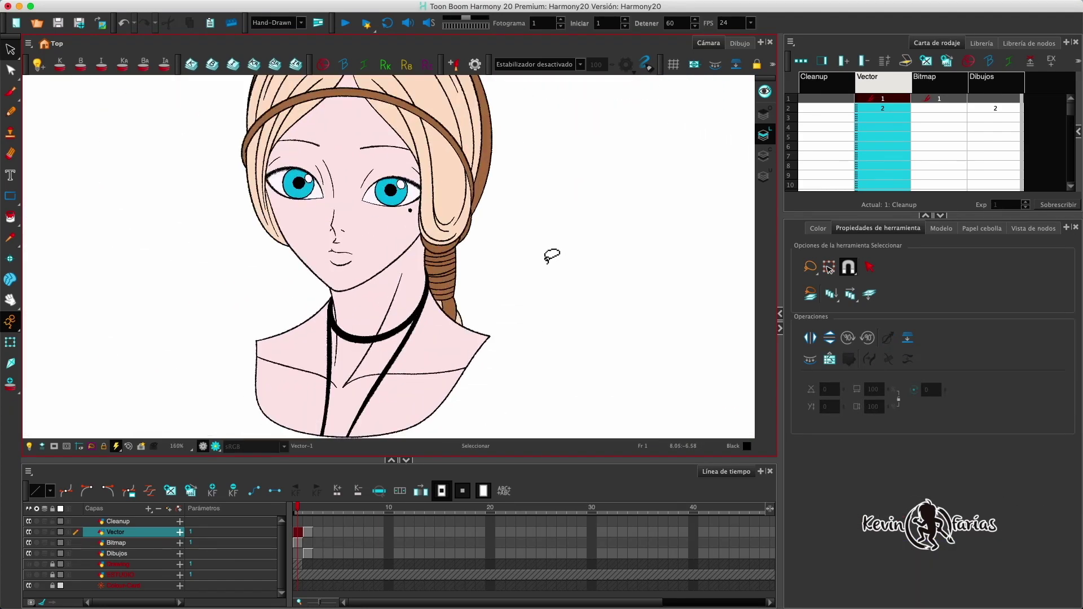
pyautogui.scroll(1, 155, 168)
# Reshape both eyebrows of the LÁPIZ CON TEXTURA character with the Contour Editor so that they dip toward the nose.
pyautogui.click(10, 71)
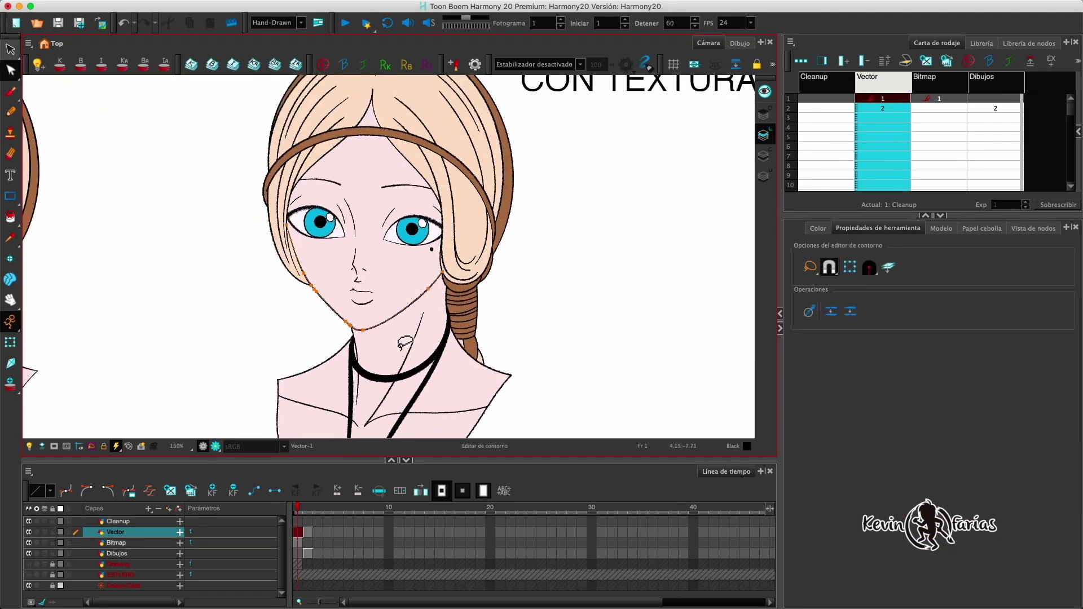
pyautogui.scroll(5, 394, 261)
pyautogui.click(424, 264)
pyautogui.scroll(1, 459, 273)
pyautogui.scroll(4, 460, 273)
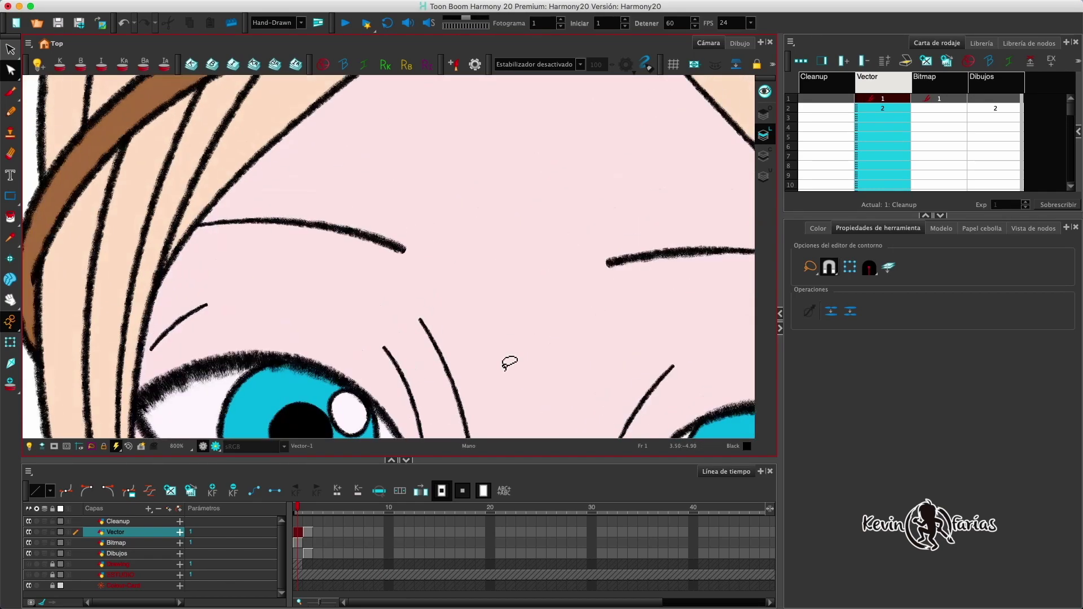
pyautogui.click(409, 270)
pyautogui.moveTo(322, 232); pyautogui.dragTo(283, 281)
pyautogui.click(421, 256)
pyautogui.scroll(-4, 597, 254)
pyautogui.moveTo(597, 254)
pyautogui.mouseDown()
pyautogui.moveTo(561, 217)
pyautogui.moveTo(573, 288)
pyautogui.moveTo(566, 243)
pyautogui.mouseUp()
pyautogui.press('2')
pyautogui.click(538, 257)
pyautogui.click(551, 220)
pyautogui.press('1')
pyautogui.press('1')
pyautogui.press('1')
pyautogui.press('2')
pyautogui.press('2')
pyautogui.press('2')
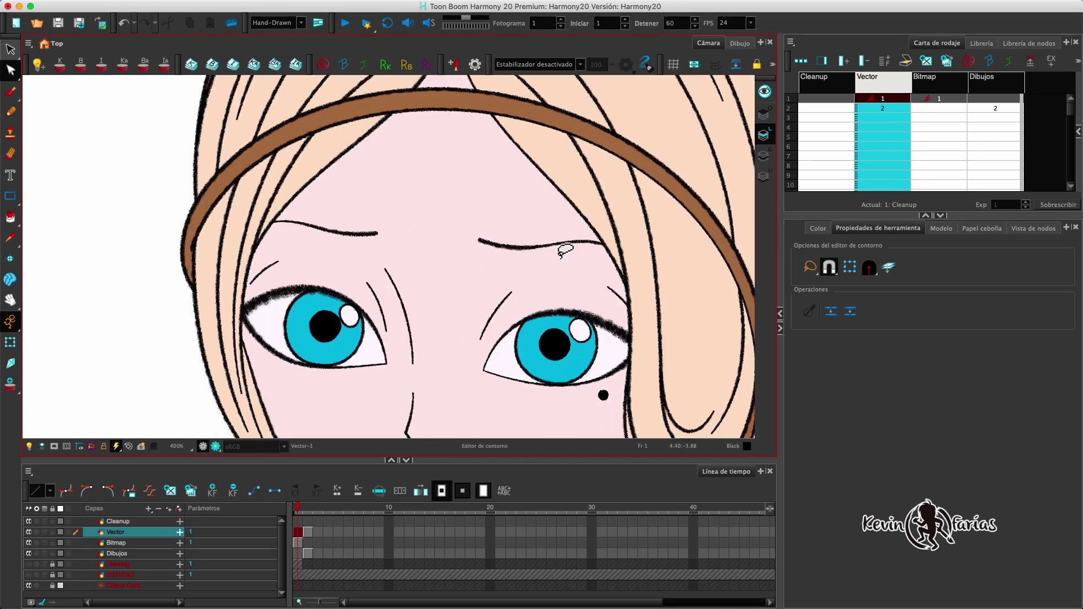
pyautogui.press('2')
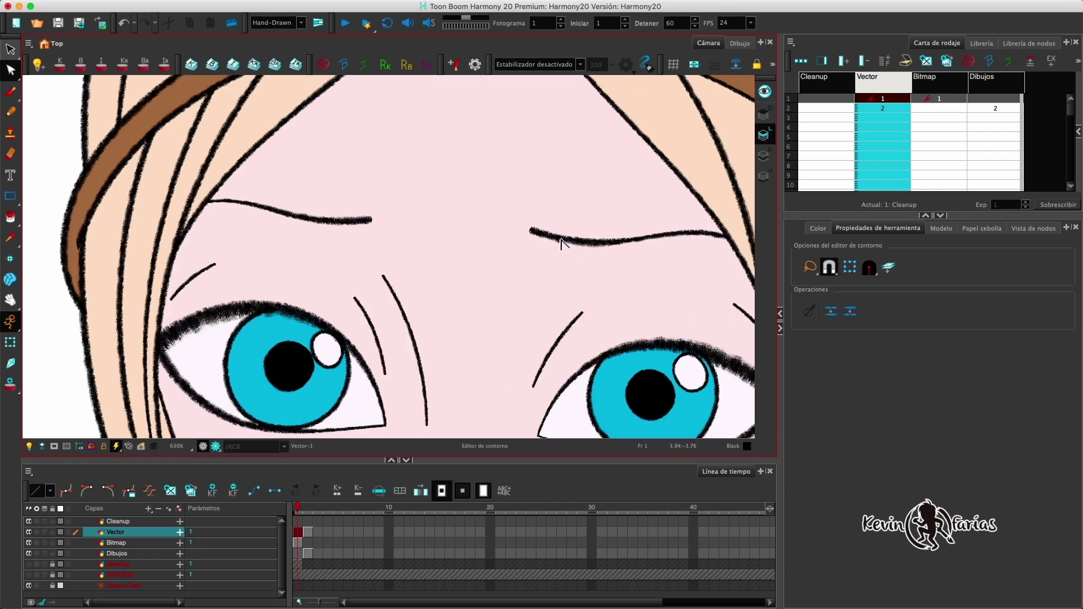
# Undo the contour changes on both eyebrows.
pyautogui.press('1')
pyautogui.press('1')
pyautogui.press('1')
pyautogui.press('1')
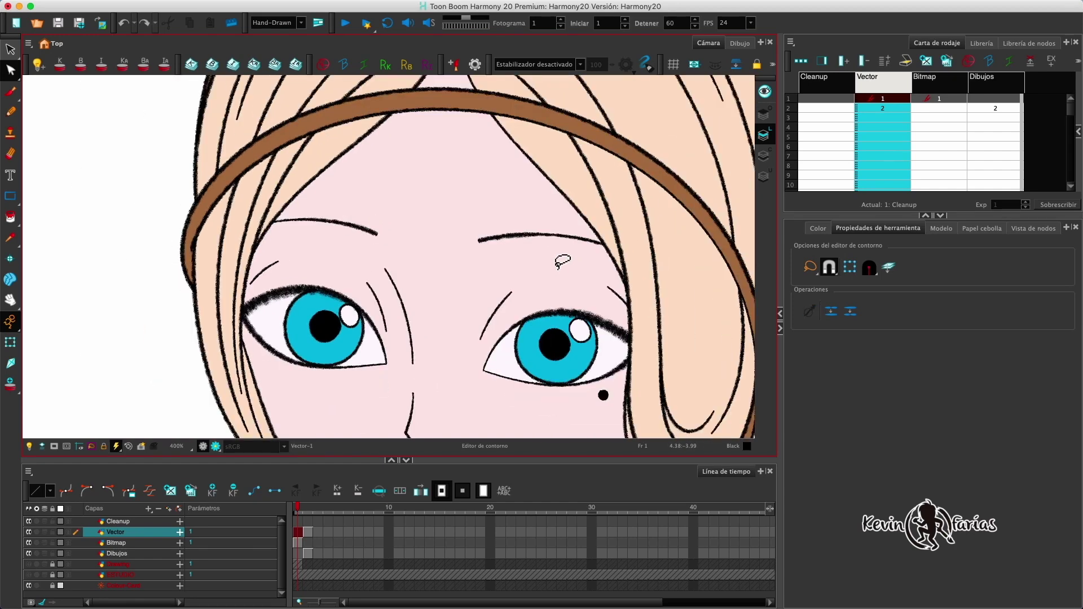
# Inspect the contour points of the short parting strand at the crown of the LÁPIZ CON TEXTURA character's hair.
pyautogui.moveTo(557, 266); pyautogui.dragTo(575, 344)
pyautogui.press('2')
pyautogui.click(491, 225)
pyautogui.click(491, 280)
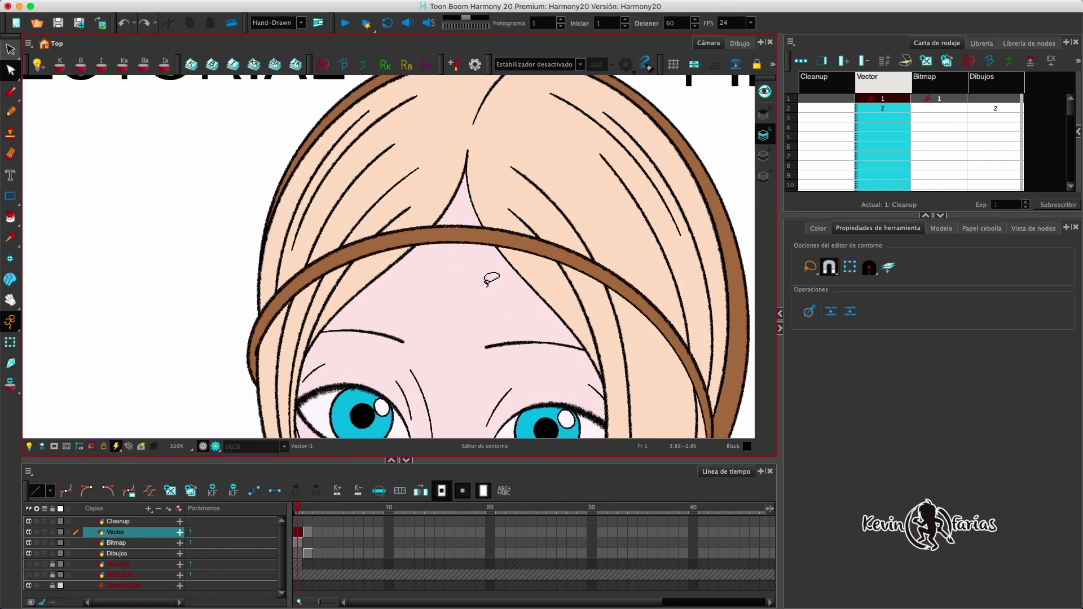
pyautogui.moveTo(490, 281); pyautogui.dragTo(517, 383)
pyautogui.click(498, 198)
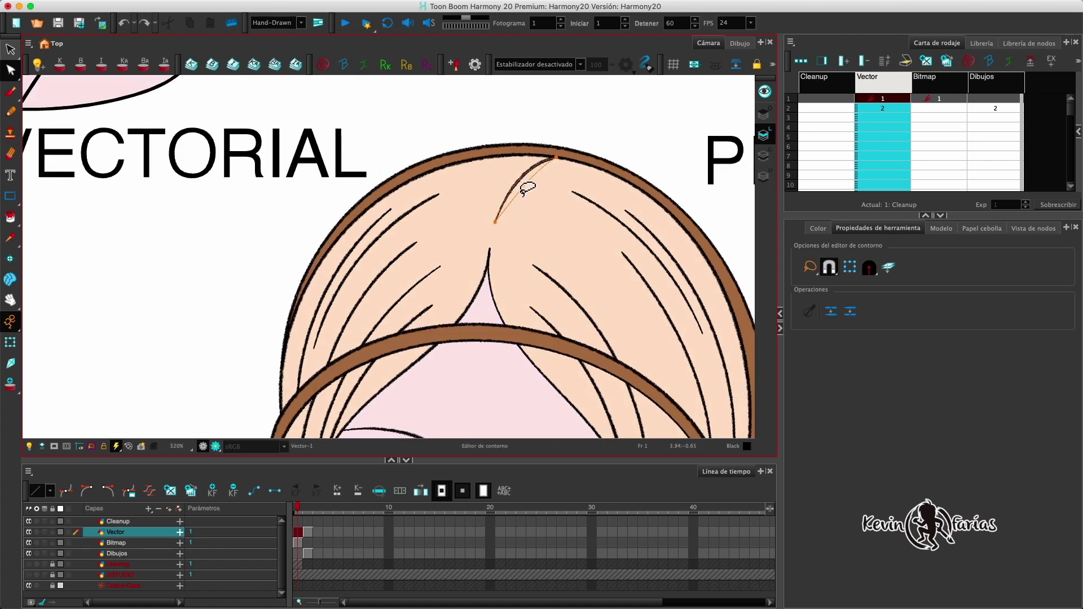
# Show all five comparison characters together and switch to the Select tool.
pyautogui.press('1')
pyautogui.press('1')
pyautogui.press('1')
pyautogui.press('1')
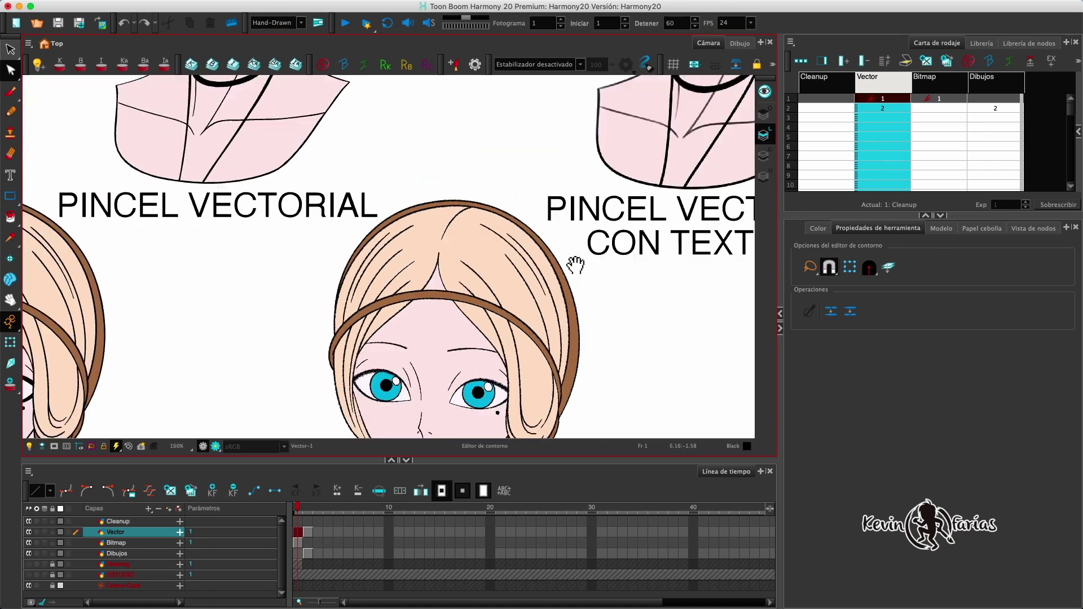
pyautogui.scroll(-1, 579, 260)
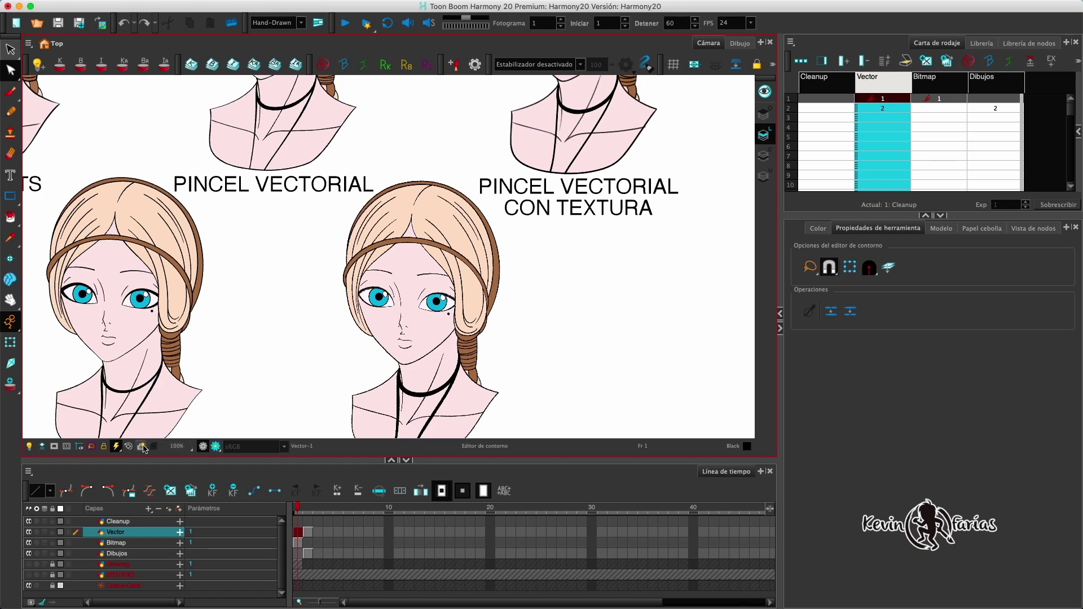
pyautogui.click(128, 446)
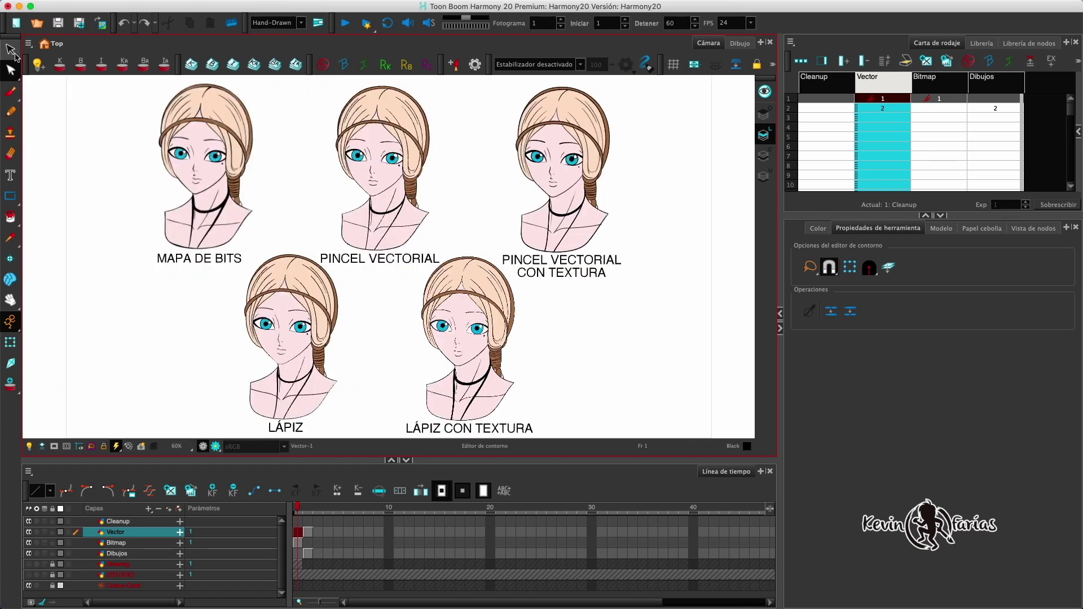
pyautogui.hotkey('alt', 's')
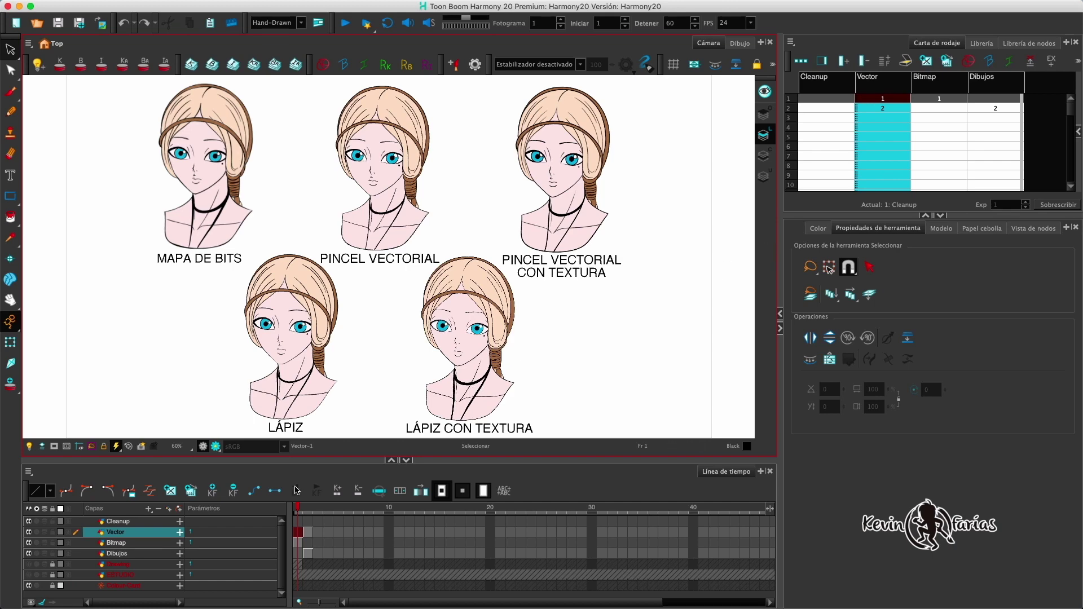
# Go to frame 2 on the Cleanup layer, turn on the light table and collapse the timeline to enlarge the camera view.
pyautogui.click(115, 523)
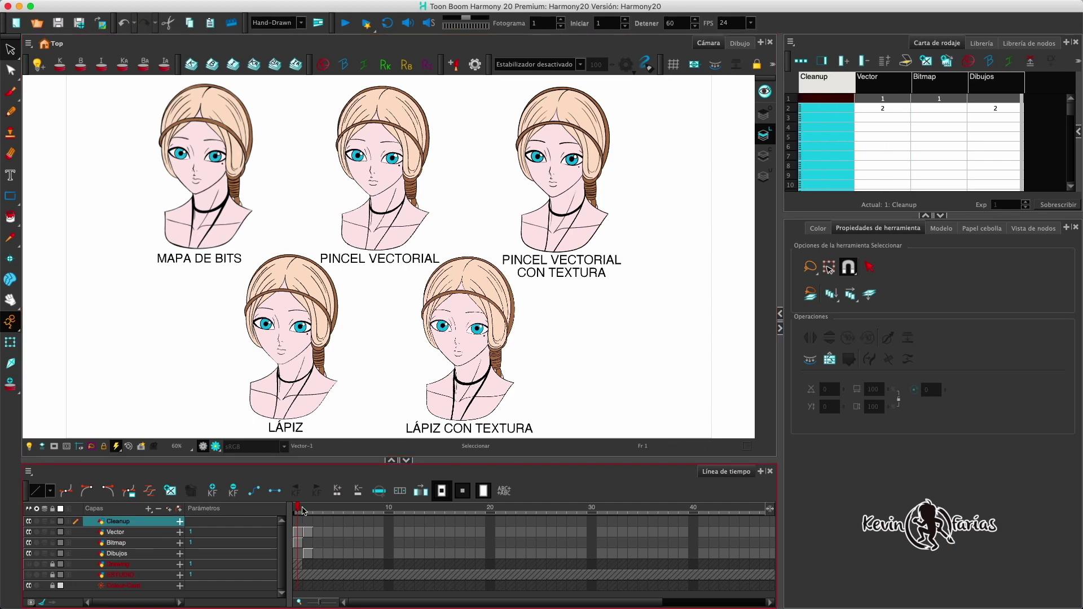
pyautogui.moveTo(300, 507); pyautogui.dragTo(310, 508)
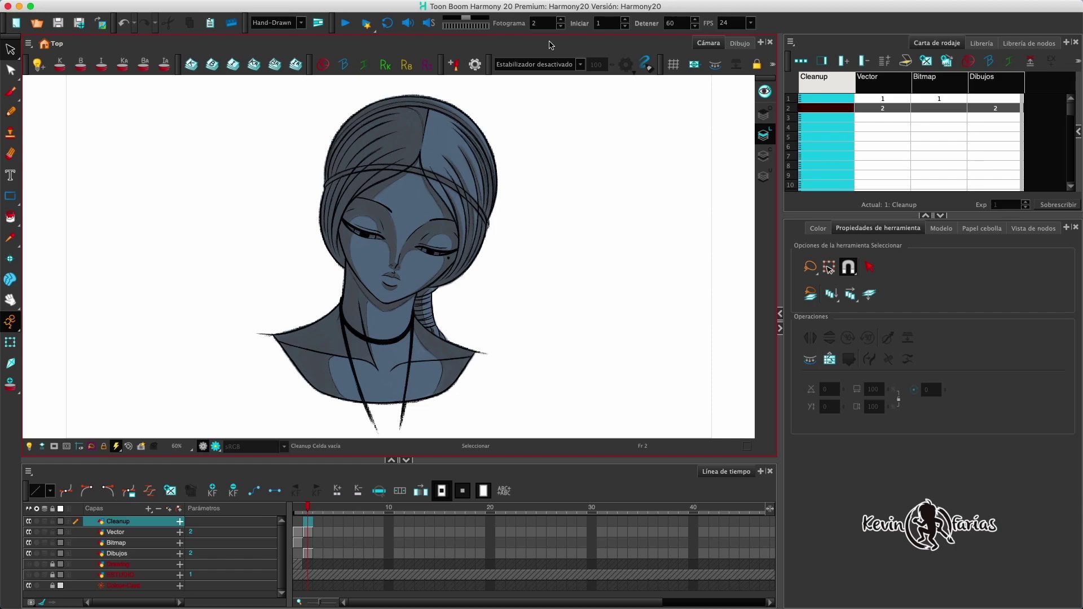
pyautogui.hotkey('shift', 'l')
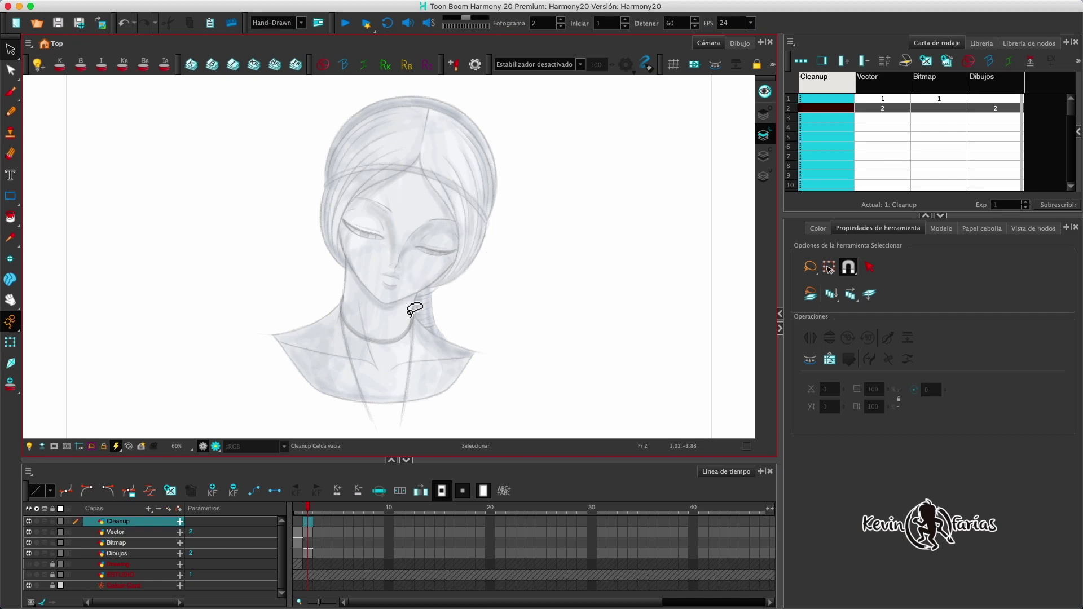
pyautogui.click(408, 460)
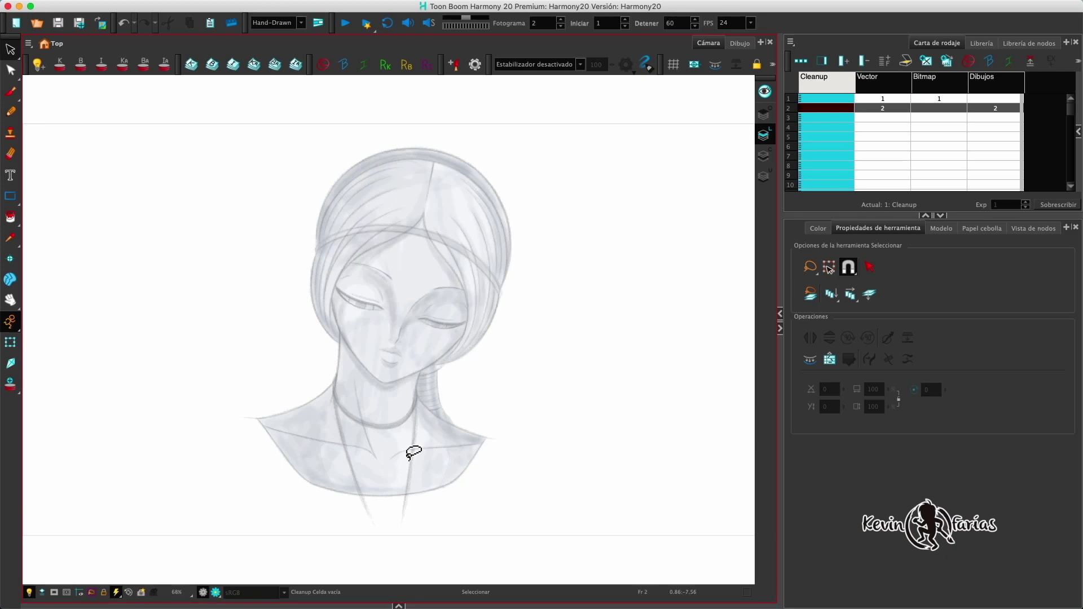
# Activate the Brush tool, test and undo a stroke, and change the Solid Brush 1 type to Vector sólido.
pyautogui.click(10, 95)
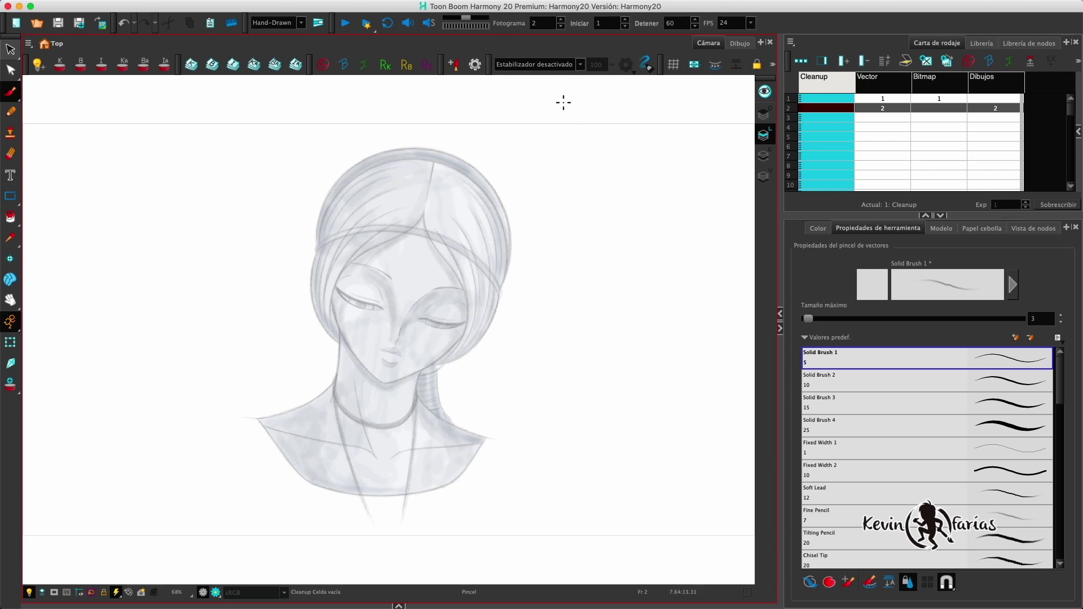
pyautogui.moveTo(561, 339)
pyautogui.mouseDown()
pyautogui.moveTo(596, 360)
pyautogui.moveTo(632, 307)
pyautogui.moveTo(661, 406)
pyautogui.moveTo(657, 204)
pyautogui.mouseUp()
pyautogui.press('super+z')
pyautogui.click(1013, 284)
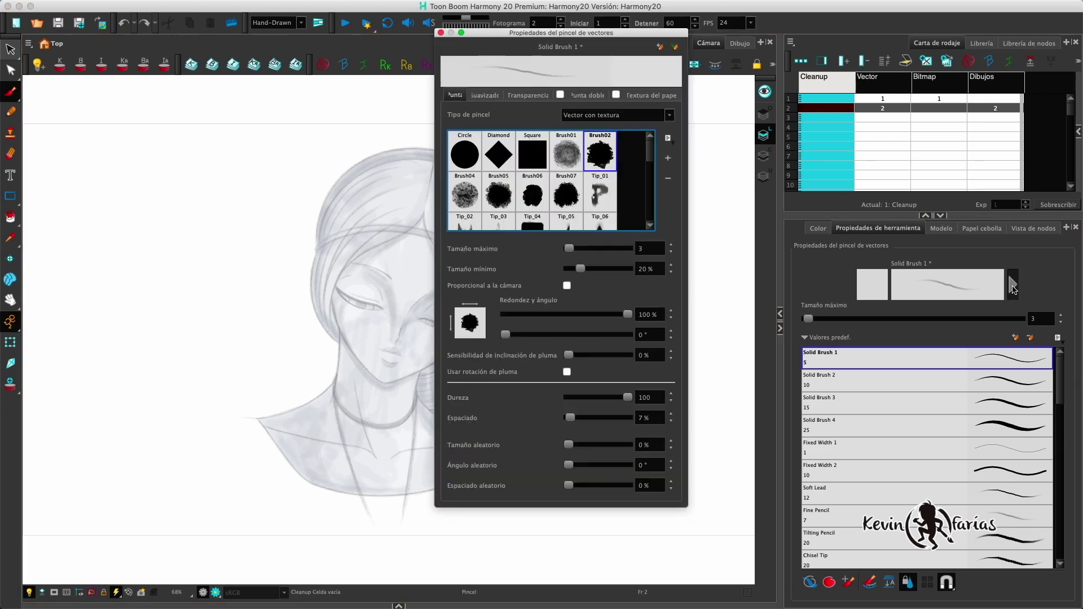
pyautogui.click(569, 114)
pyautogui.click(583, 114)
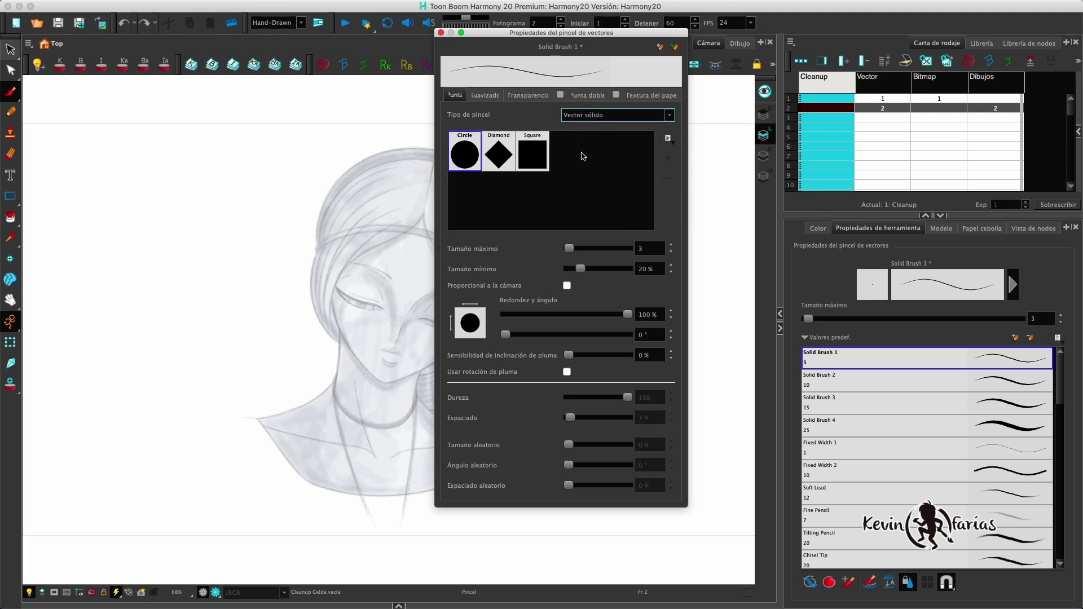
pyautogui.click(441, 32)
# Test and undo a solid vector stroke, and set the line stabilizer to Promedio.
pyautogui.moveTo(533, 409)
pyautogui.mouseDown()
pyautogui.moveTo(532, 280)
pyautogui.moveTo(641, 259)
pyautogui.moveTo(724, 414)
pyautogui.mouseUp()
pyautogui.hotkey('ctrl', 'z')
pyautogui.click(580, 64)
pyautogui.click(571, 70)
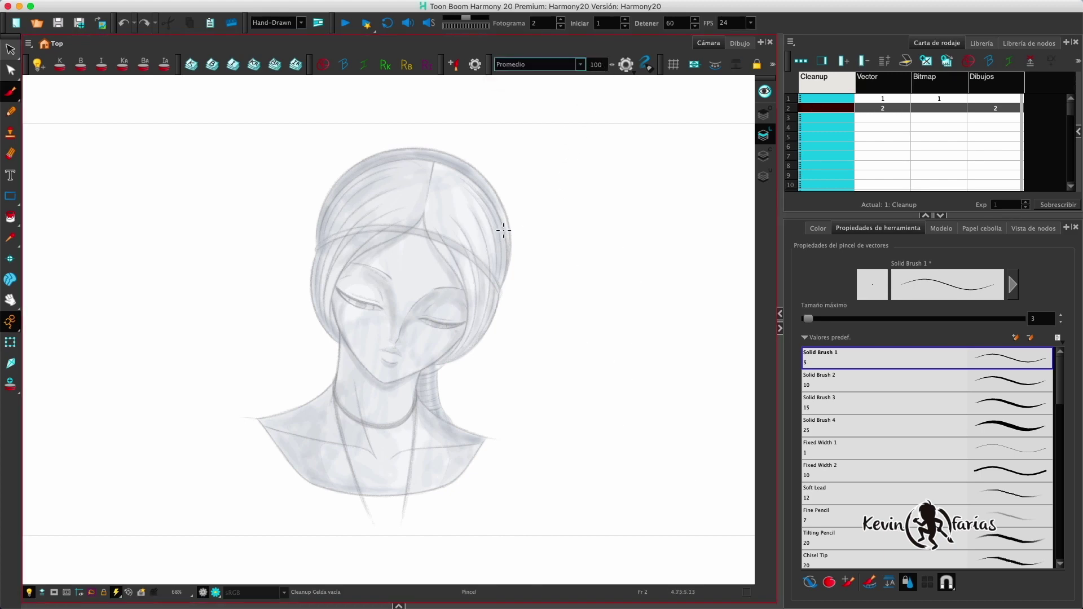
# Trace the bridge of the nose over the face sketch with the solid vector brush.
pyautogui.moveTo(502, 220); pyautogui.dragTo(525, 201)
pyautogui.press('2')
pyautogui.press('2')
pyautogui.press('2')
pyautogui.moveTo(512, 282)
pyautogui.mouseDown()
pyautogui.moveTo(504, 312)
pyautogui.moveTo(524, 331)
pyautogui.moveTo(544, 258)
pyautogui.mouseUp()
pyautogui.press('2')
pyautogui.scroll(3, 536, 316)
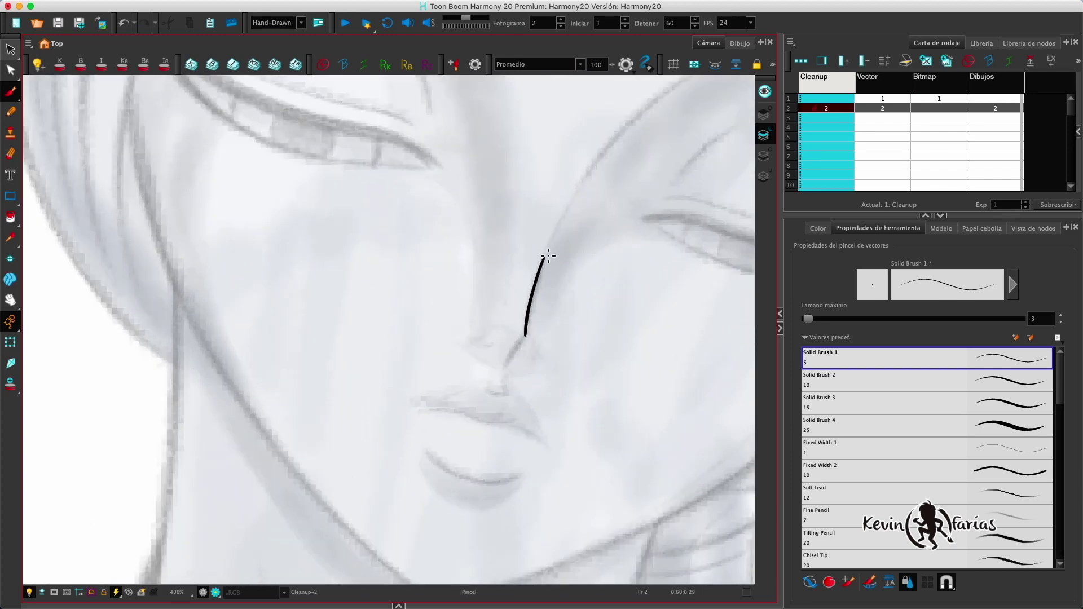
# Trace the lower nose line, the nose tip and its base, undoing a faulty stroke along the way.
pyautogui.moveTo(554, 354); pyautogui.dragTo(569, 330)
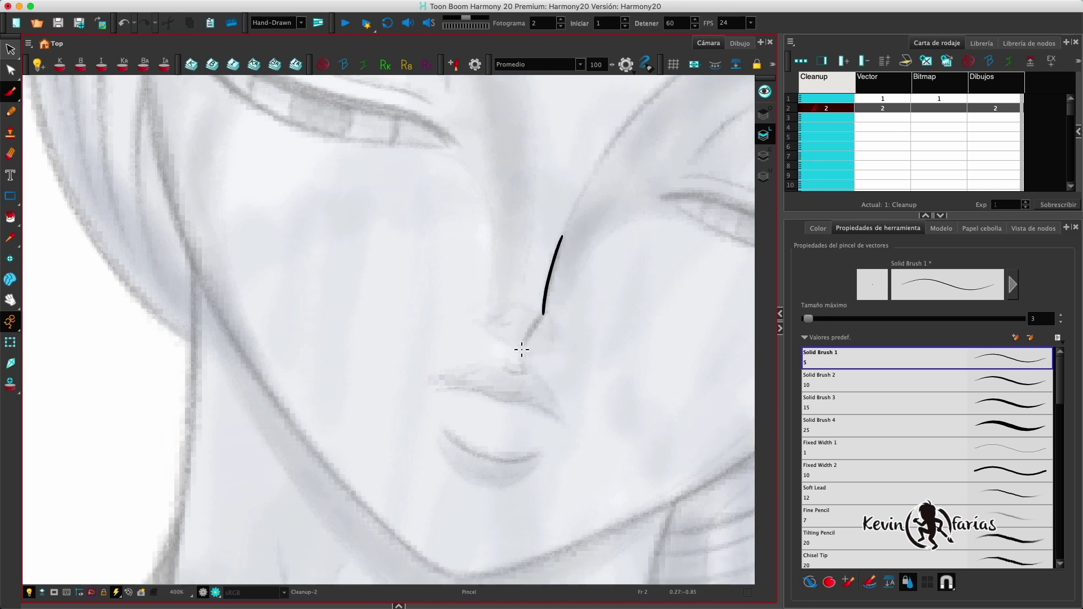
pyautogui.moveTo(573, 338)
pyautogui.mouseDown()
pyautogui.moveTo(566, 312)
pyautogui.moveTo(587, 278)
pyautogui.moveTo(618, 288)
pyautogui.moveTo(532, 198)
pyautogui.mouseUp()
pyautogui.press('2')
pyautogui.press('super+z')
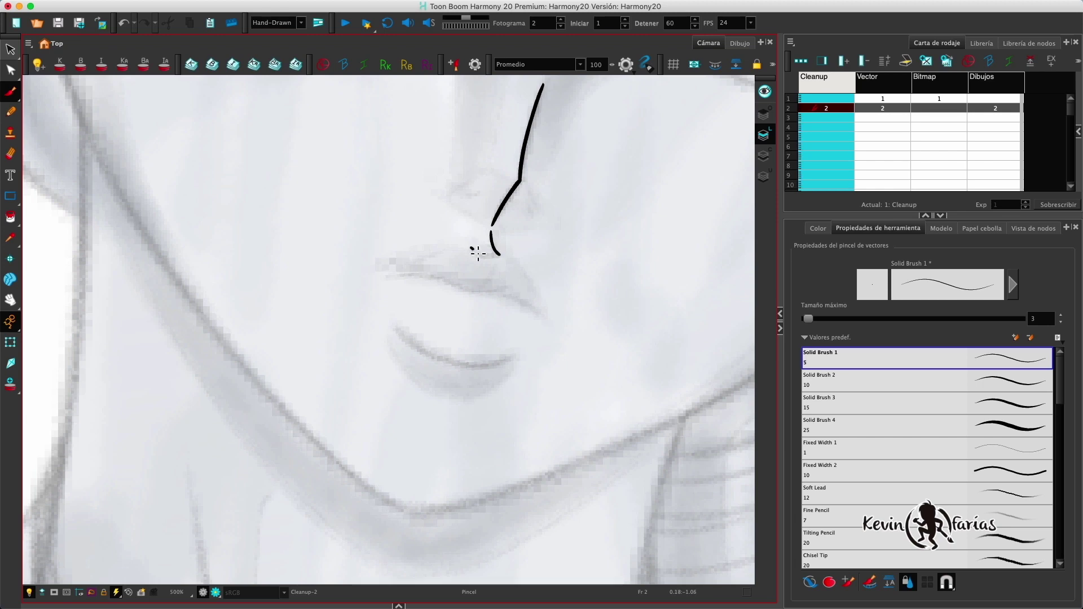
pyautogui.moveTo(520, 255); pyautogui.dragTo(510, 246)
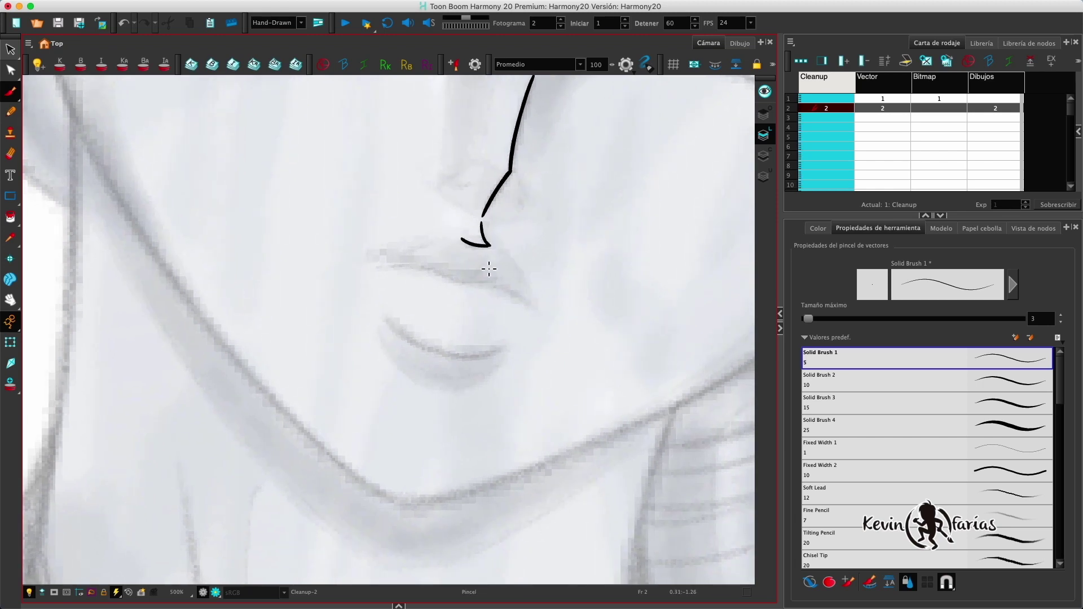
# Trace the line between the lips and the lower lip curve over the sketch.
pyautogui.moveTo(480, 283); pyautogui.dragTo(388, 267)
pyautogui.moveTo(524, 302); pyautogui.dragTo(478, 282)
pyautogui.moveTo(499, 351)
pyautogui.mouseDown()
pyautogui.moveTo(449, 355)
pyautogui.moveTo(387, 318)
pyautogui.mouseUp()
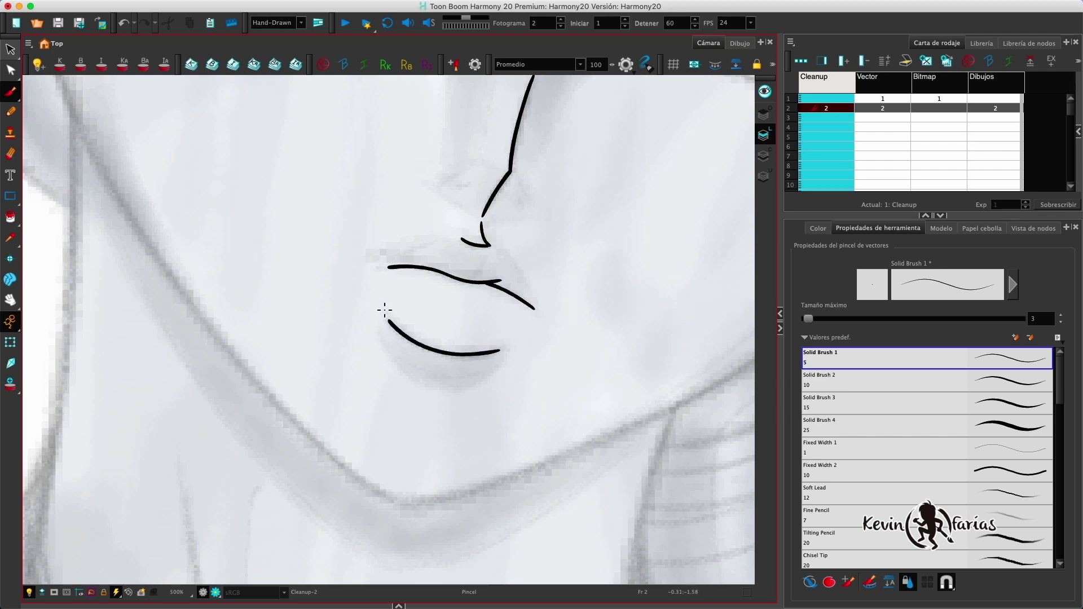
# Trace the short philtrum line above the lips and the nostril mark on the left side of the nose.
pyautogui.press('1')
pyautogui.press('1')
pyautogui.moveTo(580, 235); pyautogui.dragTo(578, 291)
pyautogui.press('2')
pyautogui.scroll(1, 468, 344)
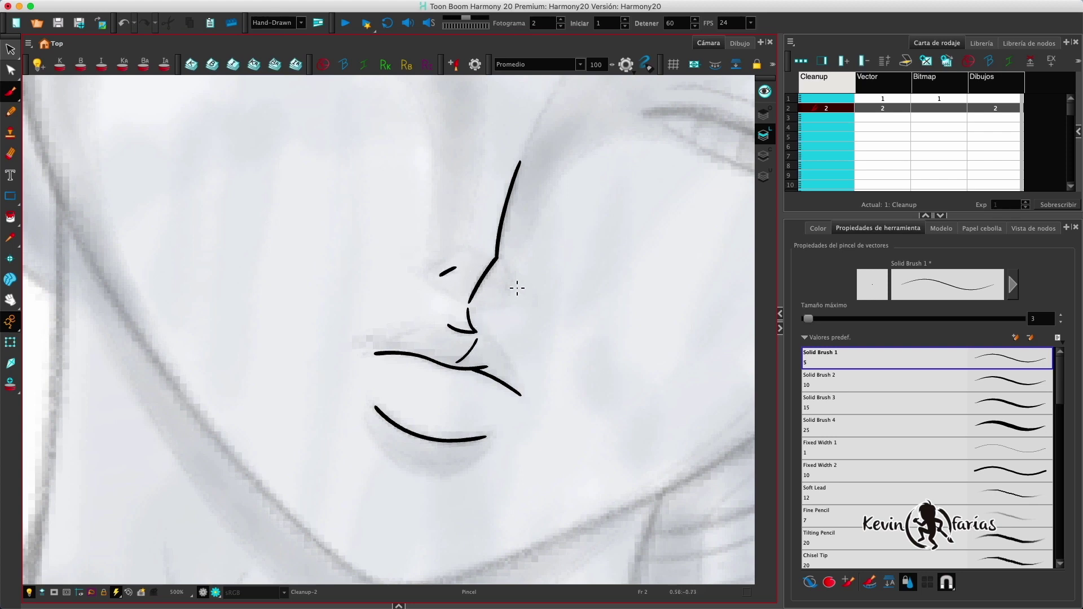
# Trace the nostril mark on the right side and the curve rising from the nose bridge to the right eyebrow.
pyautogui.press('1')
pyautogui.press('1')
pyautogui.moveTo(535, 233); pyautogui.dragTo(505, 356)
pyautogui.press('2')
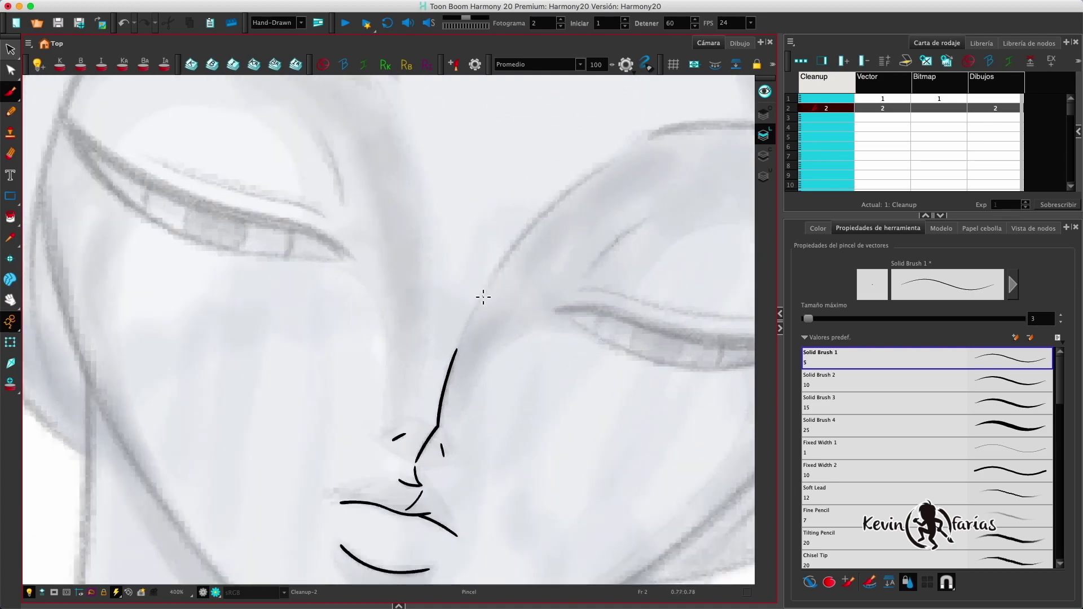
pyautogui.moveTo(484, 296)
pyautogui.mouseDown()
pyautogui.moveTo(518, 237)
pyautogui.moveTo(566, 191)
pyautogui.moveTo(633, 158)
pyautogui.mouseUp()
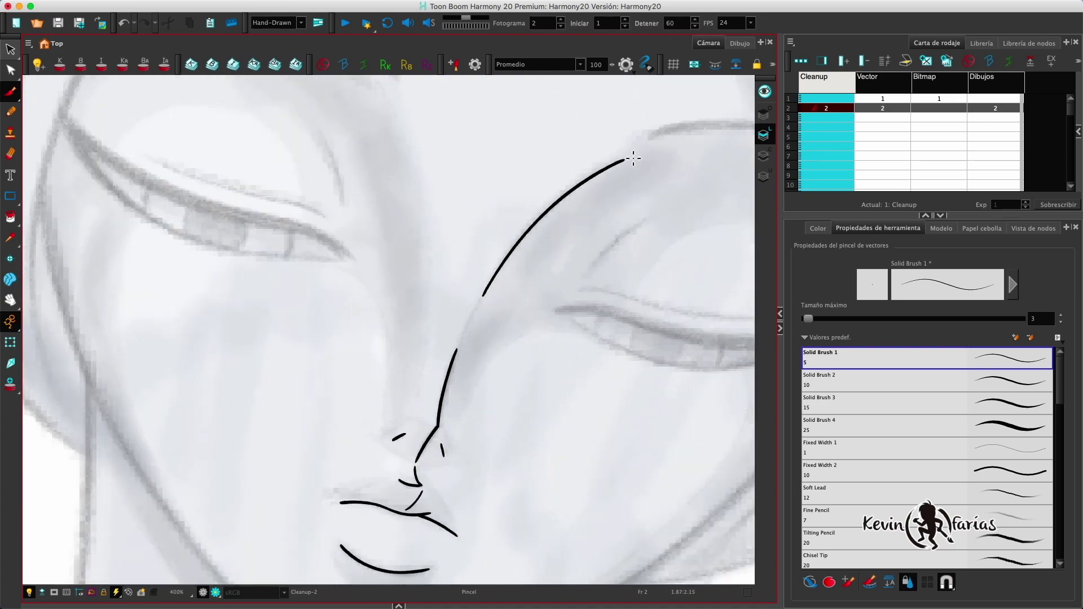
pyautogui.scroll(-3, 633, 158)
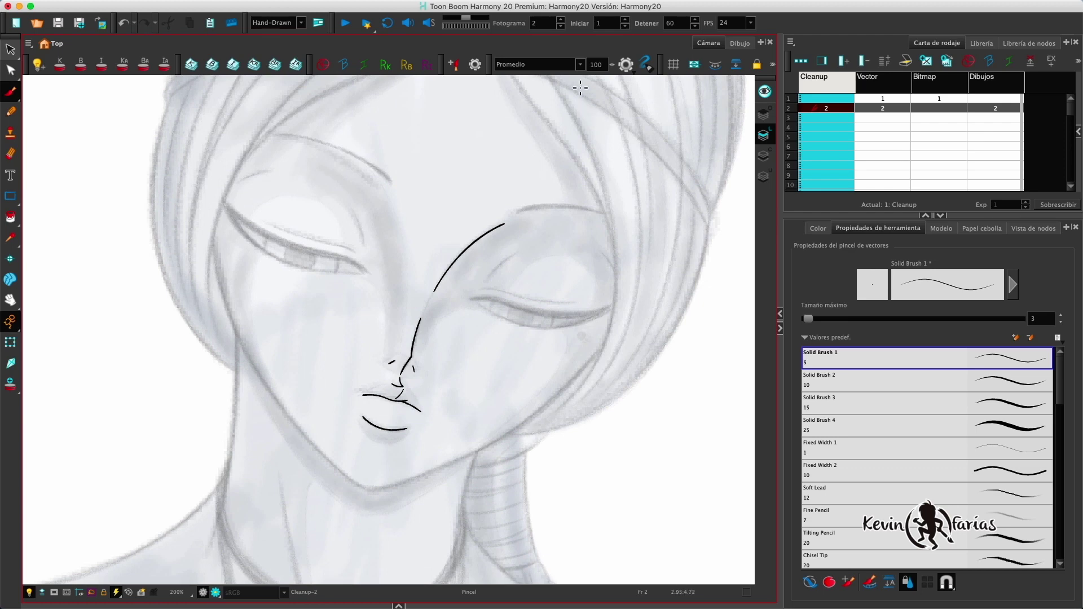
# Set the line stabilizer to Cadena extraída and test it with a stroke across the face, undoing the stroke.
pyautogui.click(574, 64)
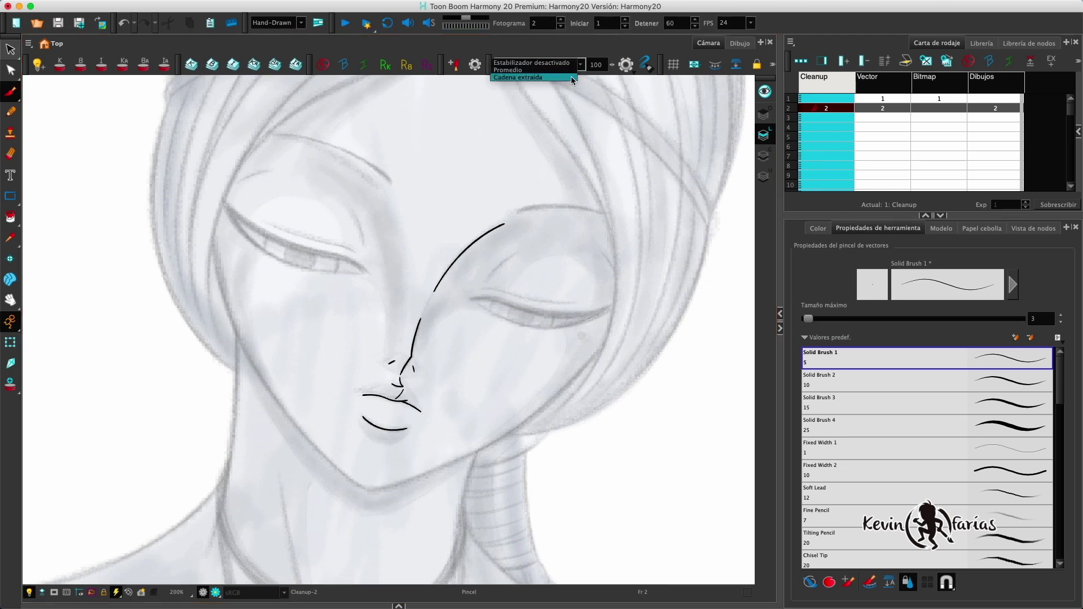
pyautogui.click(571, 76)
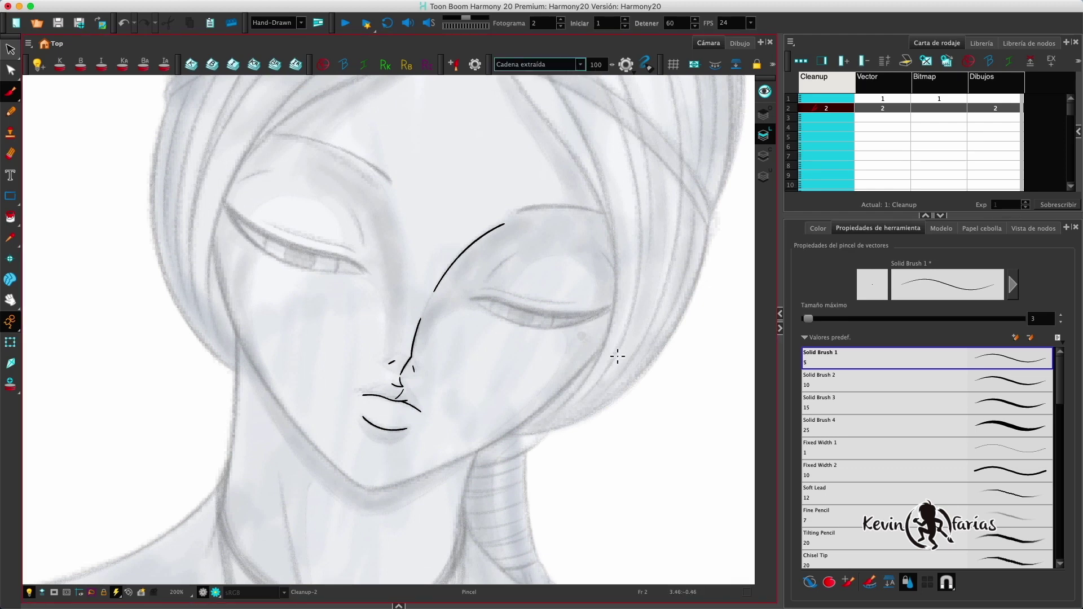
pyautogui.moveTo(604, 346)
pyautogui.mouseDown()
pyautogui.moveTo(475, 461)
pyautogui.moveTo(334, 500)
pyautogui.moveTo(307, 486)
pyautogui.moveTo(273, 424)
pyautogui.moveTo(223, 282)
pyautogui.moveTo(210, 197)
pyautogui.mouseUp()
pyautogui.press('super+z')
# Trace the left hair strand from the lower cheek up over the forehead towards the parting, undoing a faulty first stroke.
pyautogui.moveTo(500, 194); pyautogui.dragTo(510, 320)
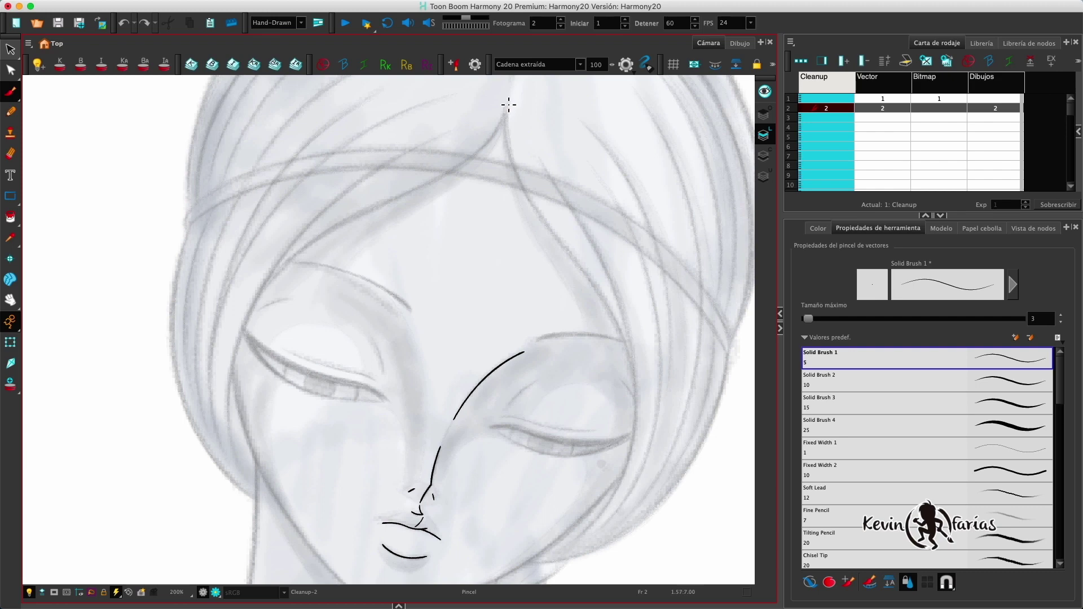
pyautogui.moveTo(503, 120)
pyautogui.mouseDown()
pyautogui.moveTo(448, 187)
pyautogui.moveTo(309, 242)
pyautogui.moveTo(249, 292)
pyautogui.moveTo(211, 382)
pyautogui.moveTo(231, 491)
pyautogui.mouseUp()
pyautogui.press('super+z')
pyautogui.moveTo(240, 473); pyautogui.dragTo(224, 406)
pyautogui.moveTo(223, 360); pyautogui.dragTo(257, 273)
pyautogui.moveTo(299, 224)
pyautogui.mouseDown()
pyautogui.moveTo(357, 173)
pyautogui.moveTo(502, 104)
pyautogui.mouseUp()
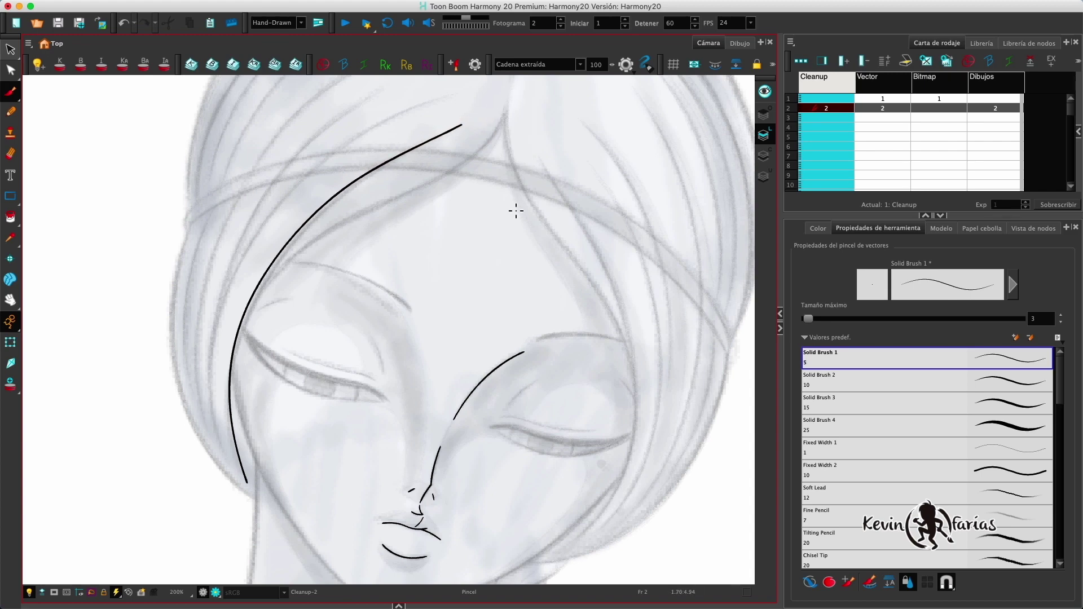
pyautogui.click(10, 69)
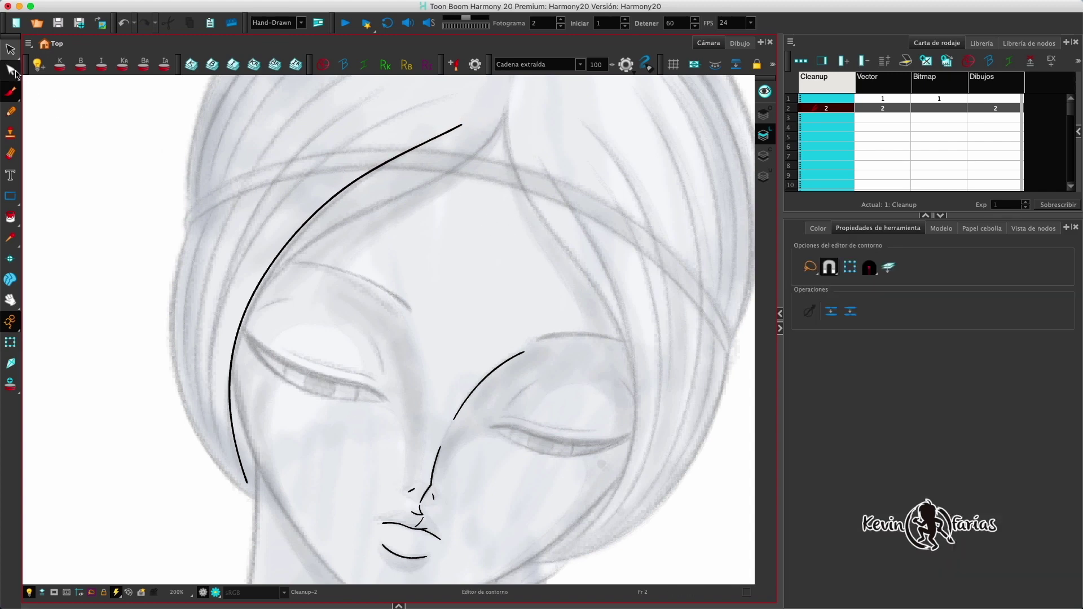
pyautogui.moveTo(218, 192)
pyautogui.mouseDown()
pyautogui.moveTo(320, 286)
pyautogui.moveTo(278, 269)
pyautogui.mouseUp()
pyautogui.click(333, 287)
pyautogui.press('super+z')
# Adjust the middle points and handles of the left hair strand with the Centerline Editor to fit the sketch.
pyautogui.moveTo(10, 70); pyautogui.dragTo(51, 89)
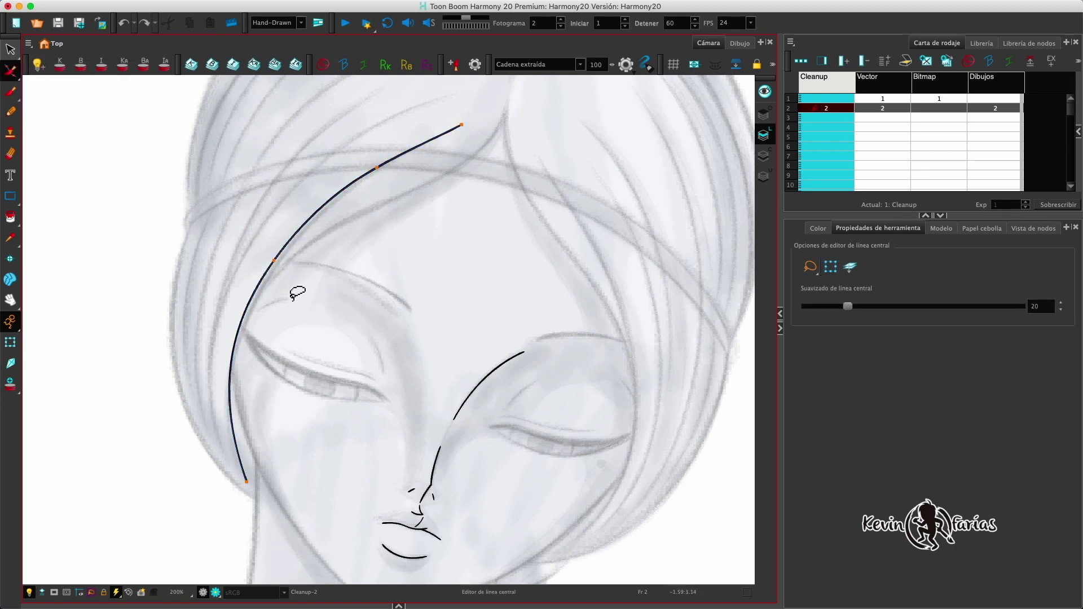
pyautogui.click(277, 264)
pyautogui.moveTo(217, 405); pyautogui.dragTo(218, 411)
pyautogui.click(377, 168)
pyautogui.moveTo(336, 191); pyautogui.dragTo(337, 199)
pyautogui.moveTo(377, 169); pyautogui.dragTo(375, 173)
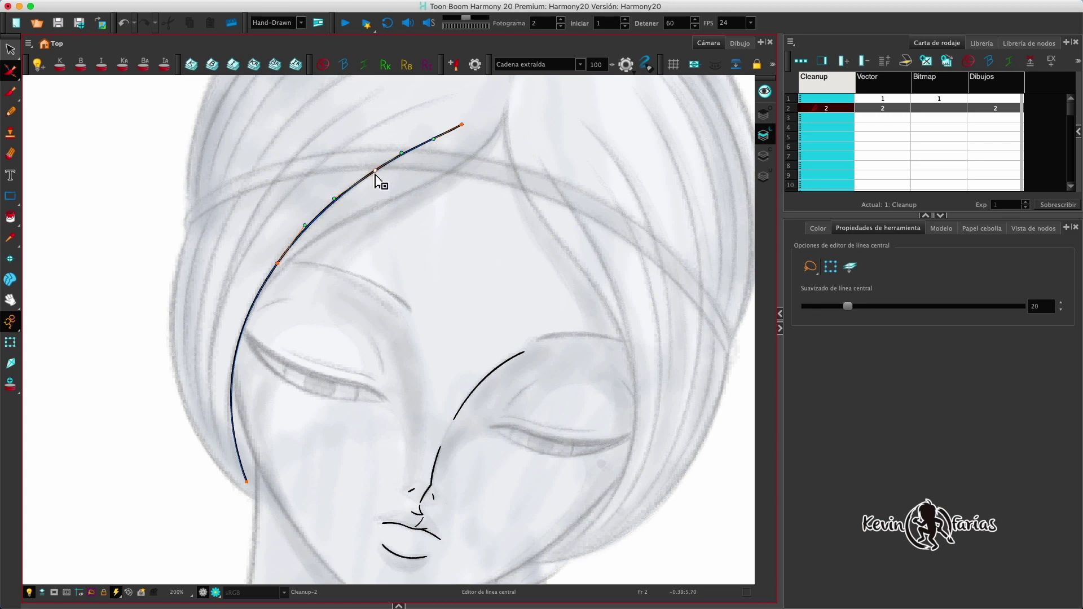
pyautogui.click(411, 229)
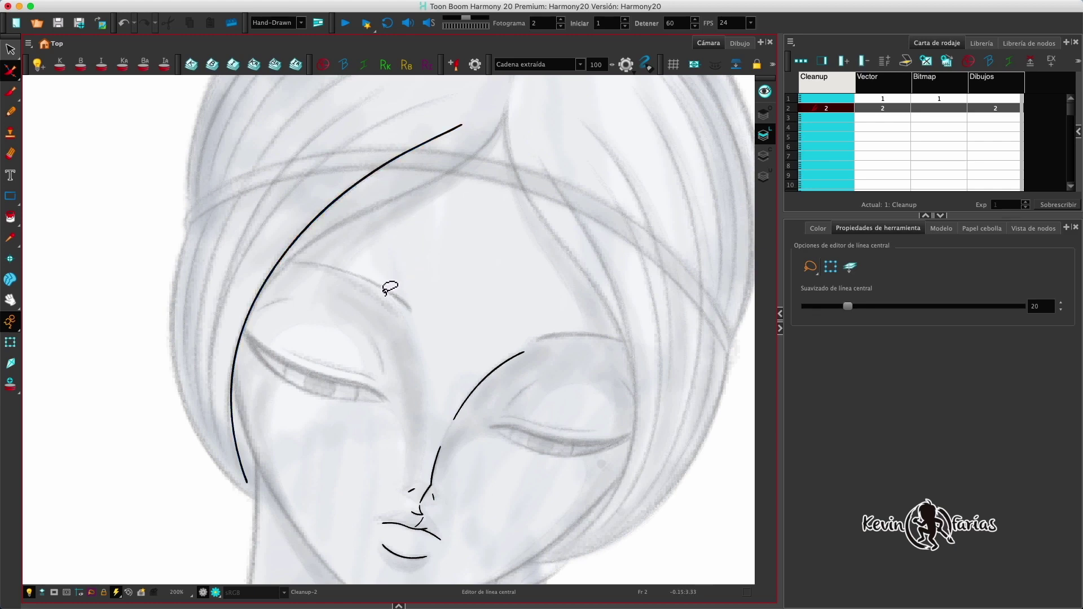
# Select the left hair strand's lower end point and pull its curve handle slightly outward.
pyautogui.moveTo(277, 464); pyautogui.dragTo(251, 498)
pyautogui.moveTo(218, 413); pyautogui.dragTo(213, 416)
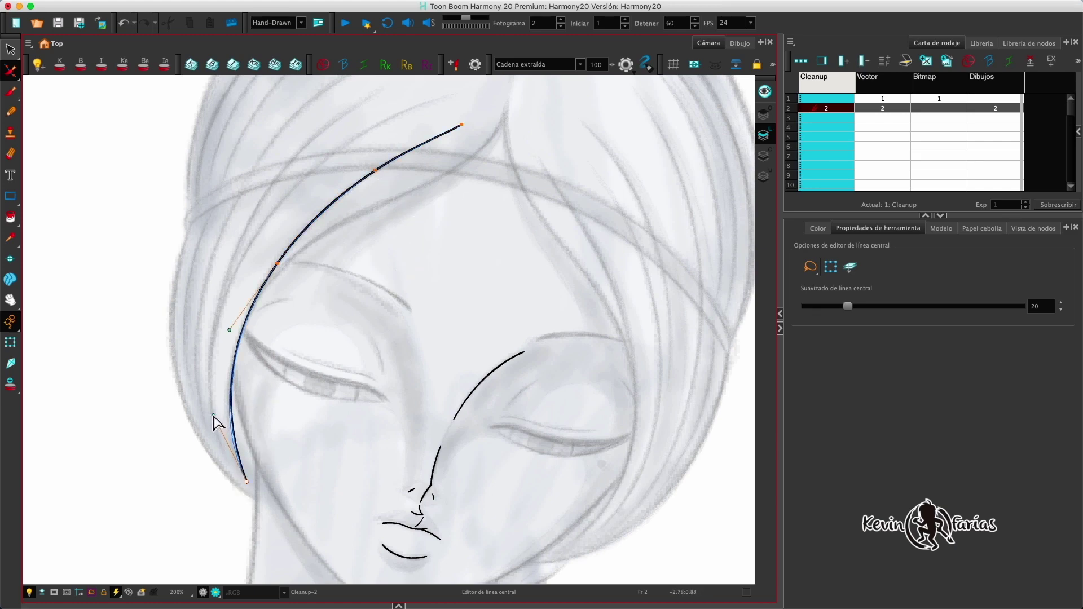
pyautogui.click(309, 396)
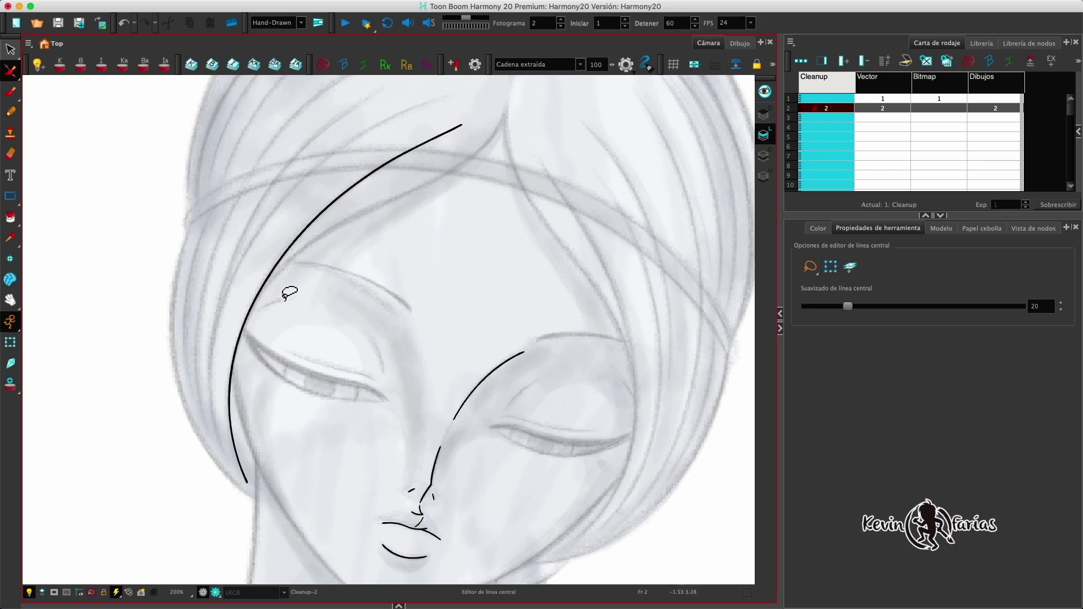
# Set the brush stabilizer back to Promedio and trace the inner left hair strand from the parting down to the temple.
pyautogui.click(16, 91)
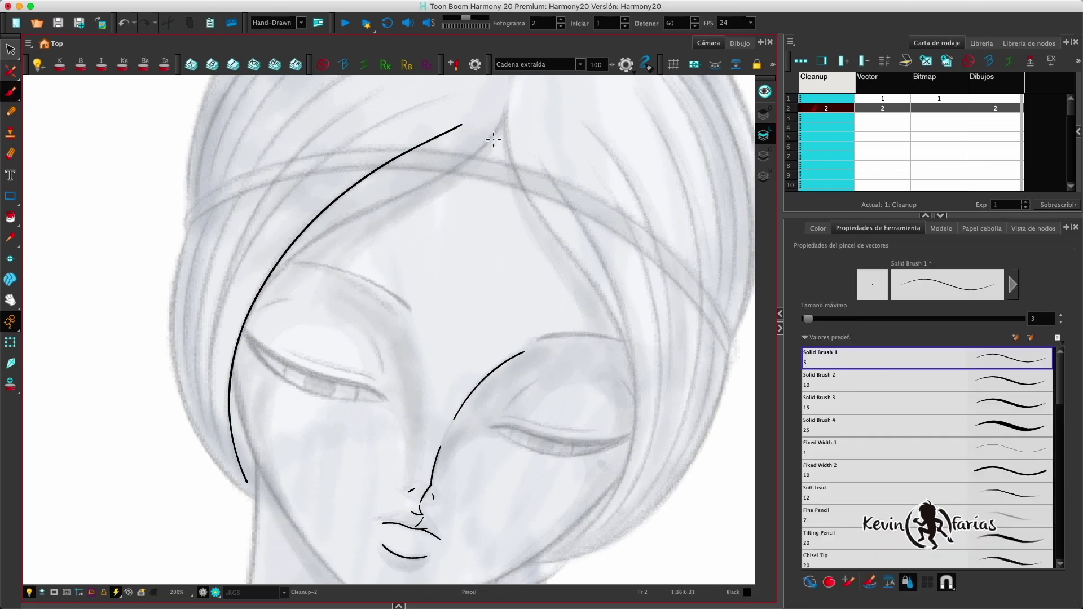
pyautogui.click(541, 64)
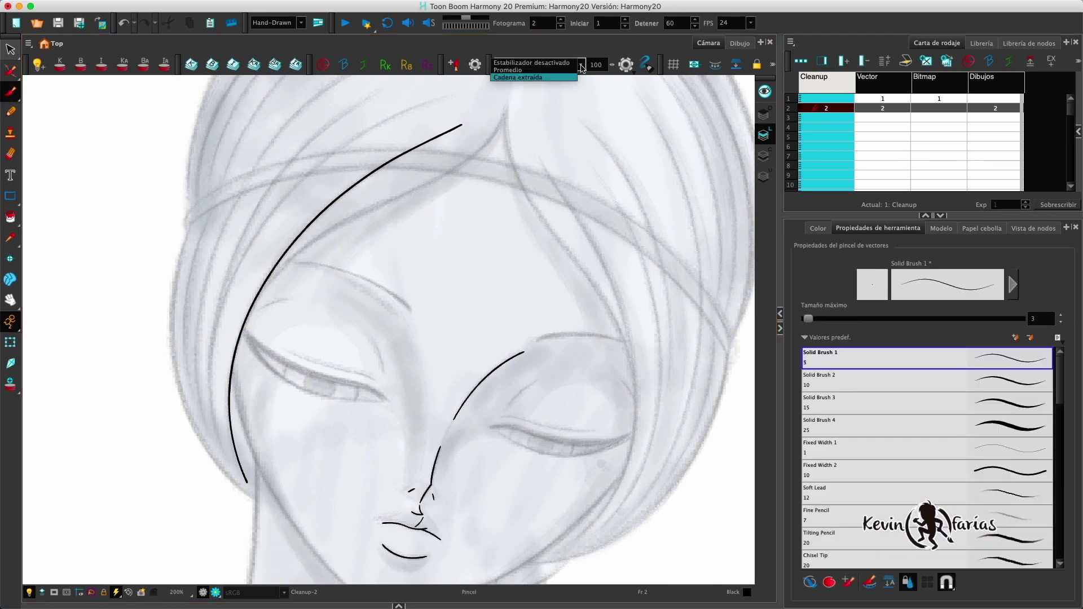
pyautogui.click(568, 46)
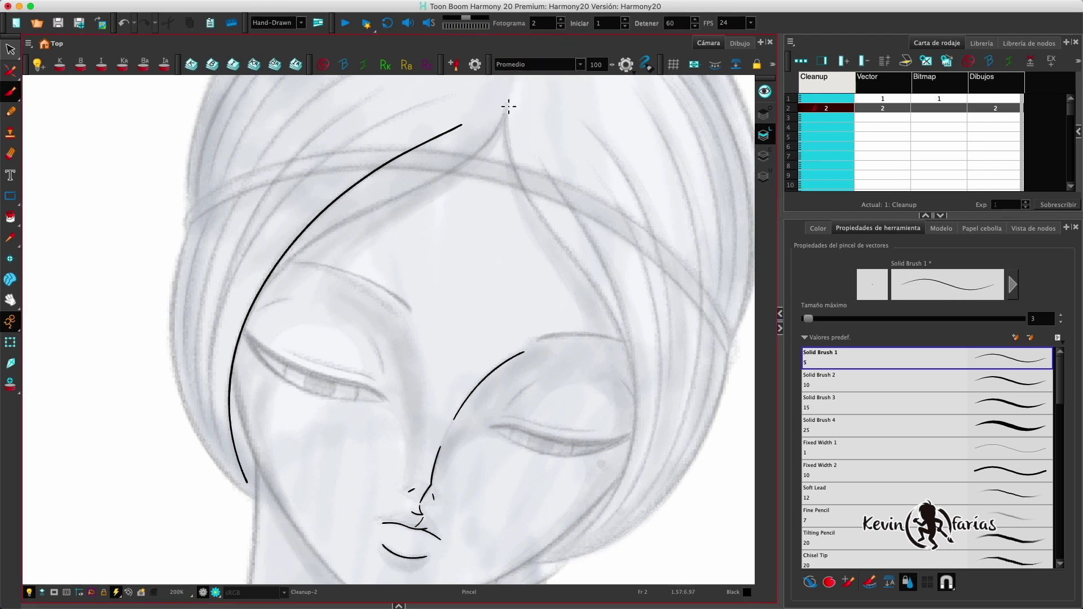
pyautogui.moveTo(508, 101)
pyautogui.mouseDown()
pyautogui.moveTo(476, 149)
pyautogui.moveTo(270, 280)
pyautogui.mouseUp()
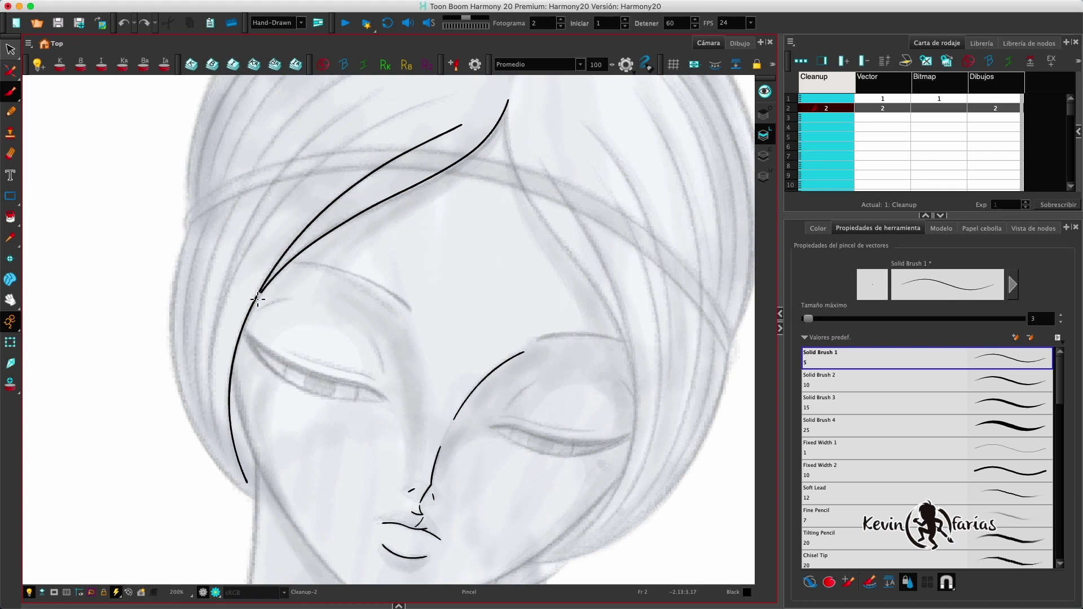
pyautogui.moveTo(239, 339); pyautogui.dragTo(231, 355)
# Move the inner left strand's middle point slightly down with the Centerline Editor to match the sketched hairline.
pyautogui.click(10, 70)
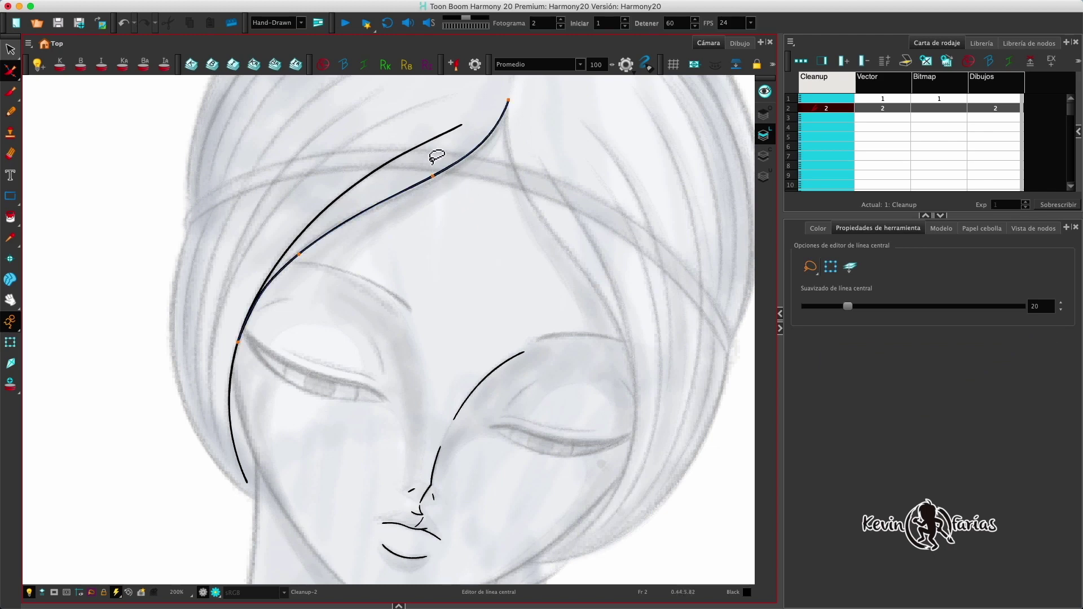
pyautogui.moveTo(433, 176); pyautogui.dragTo(432, 180)
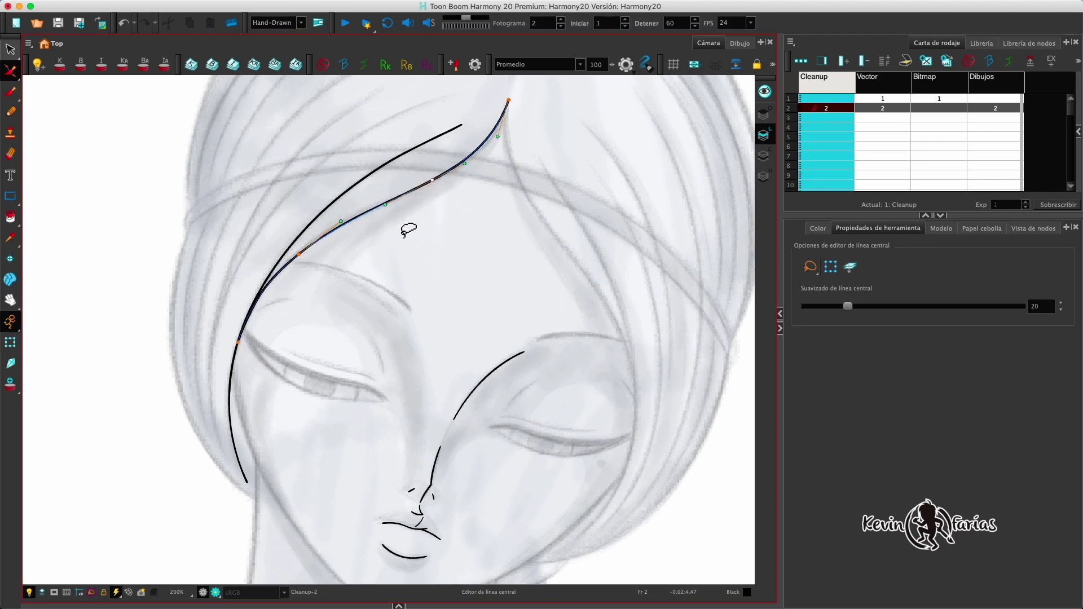
pyautogui.click(508, 100)
pyautogui.click(496, 149)
# Switch to the Pencil tool and try tracing the inner right hair strand up to the parting, undoing the stroke.
pyautogui.moveTo(540, 218); pyautogui.dragTo(509, 212)
pyautogui.press('1')
pyautogui.click(11, 112)
pyautogui.moveTo(572, 282); pyautogui.dragTo(566, 288)
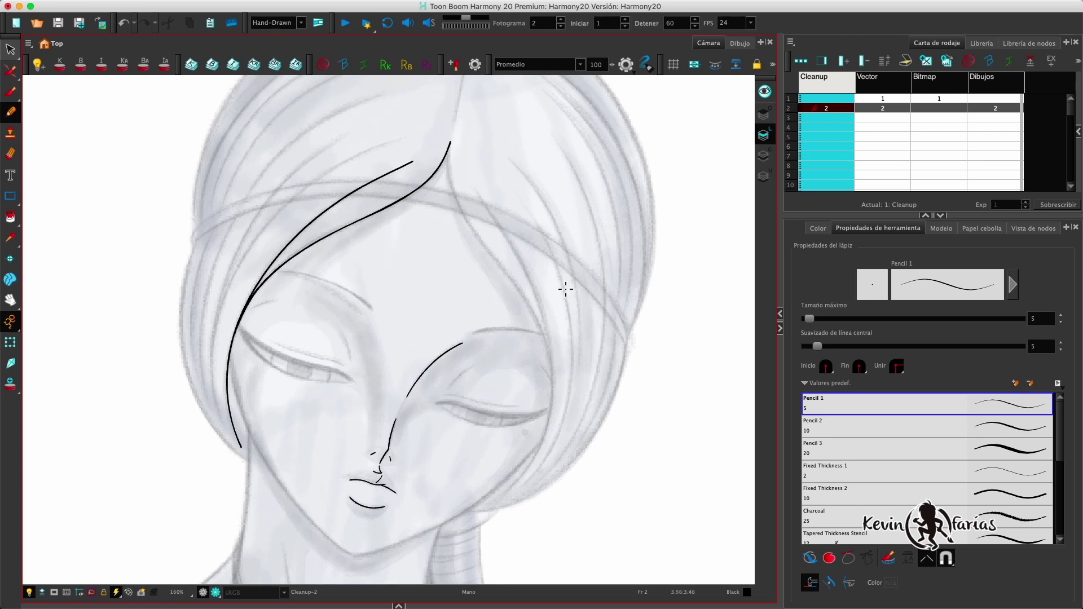
pyautogui.press('2')
pyautogui.moveTo(586, 351)
pyautogui.mouseDown()
pyautogui.moveTo(482, 196)
pyautogui.moveTo(462, 146)
pyautogui.moveTo(467, 87)
pyautogui.mouseUp()
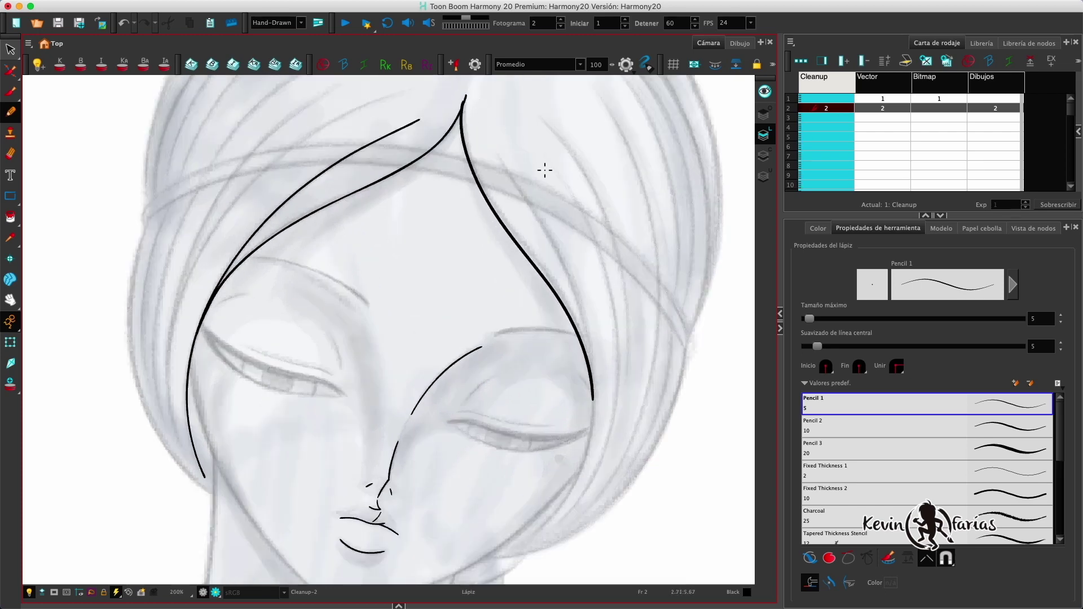
pyautogui.press('super+z')
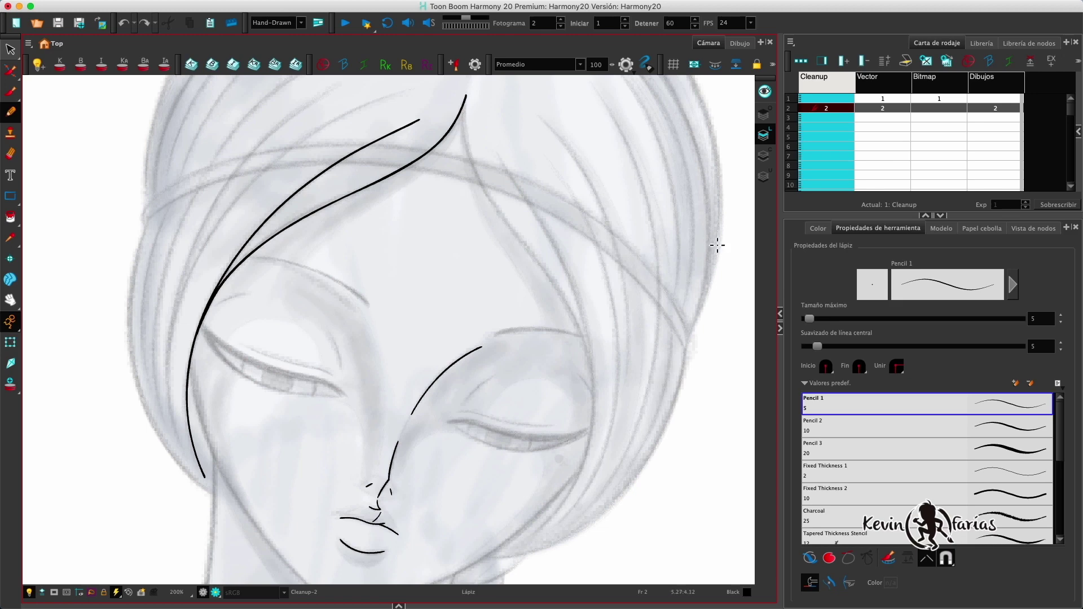
# Set the pencil's centerline smoothing to 50 and its maximum size to 4.
pyautogui.click(599, 50)
pyautogui.click(1032, 342)
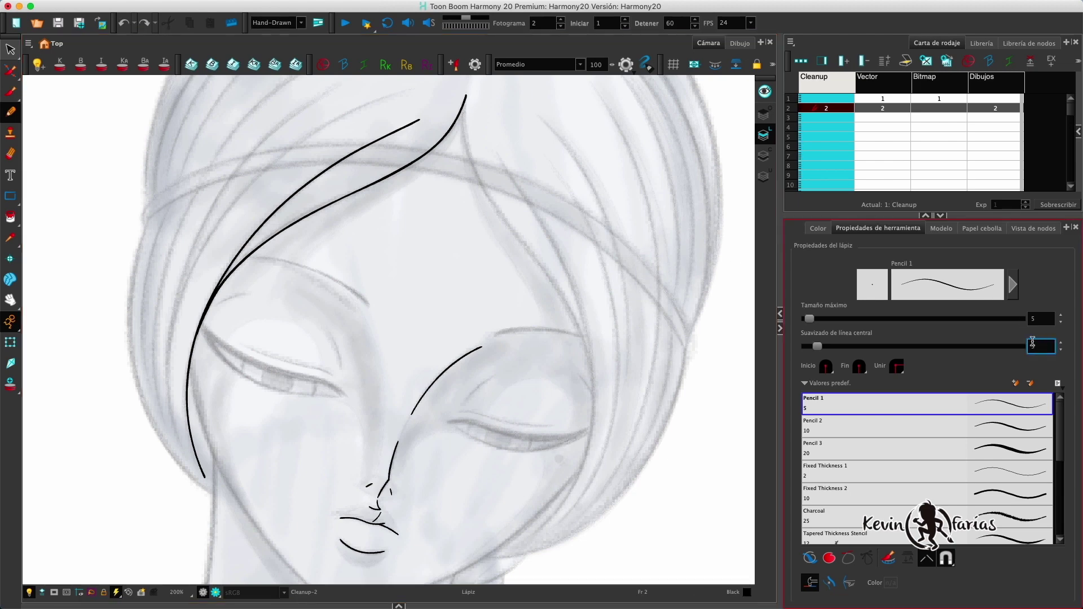
pyautogui.write('50')
pyautogui.click(1060, 322)
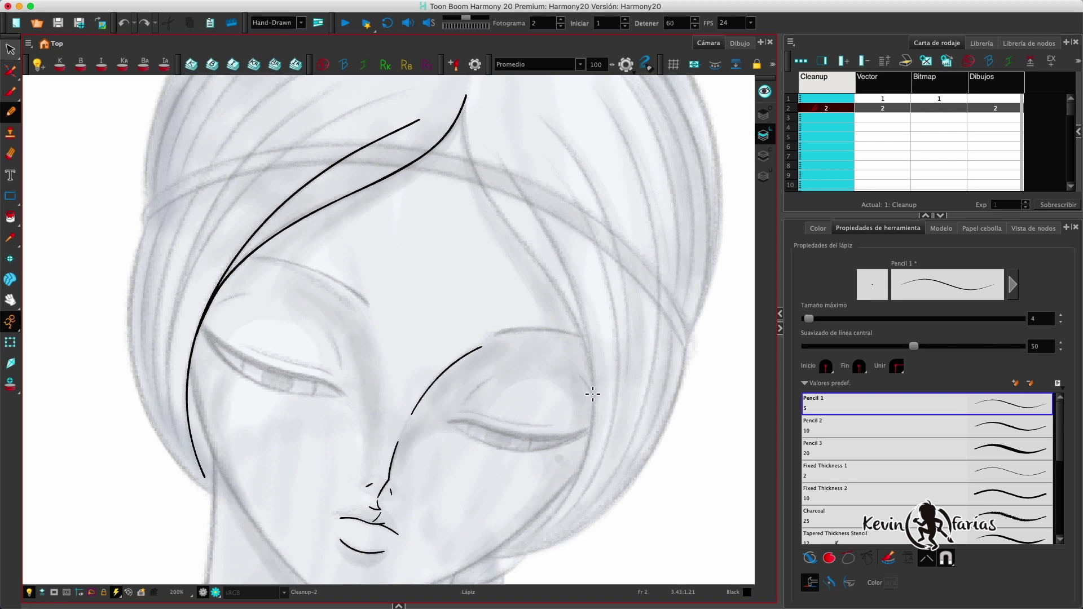
# Trace the inner right hair strand with the pencil from beside the right eye up to the parting.
pyautogui.moveTo(592, 394)
pyautogui.mouseDown()
pyautogui.moveTo(564, 300)
pyautogui.moveTo(482, 190)
pyautogui.moveTo(464, 133)
pyautogui.mouseUp()
pyautogui.moveTo(467, 94); pyautogui.dragTo(466, 95)
pyautogui.moveTo(629, 287); pyautogui.dragTo(626, 279)
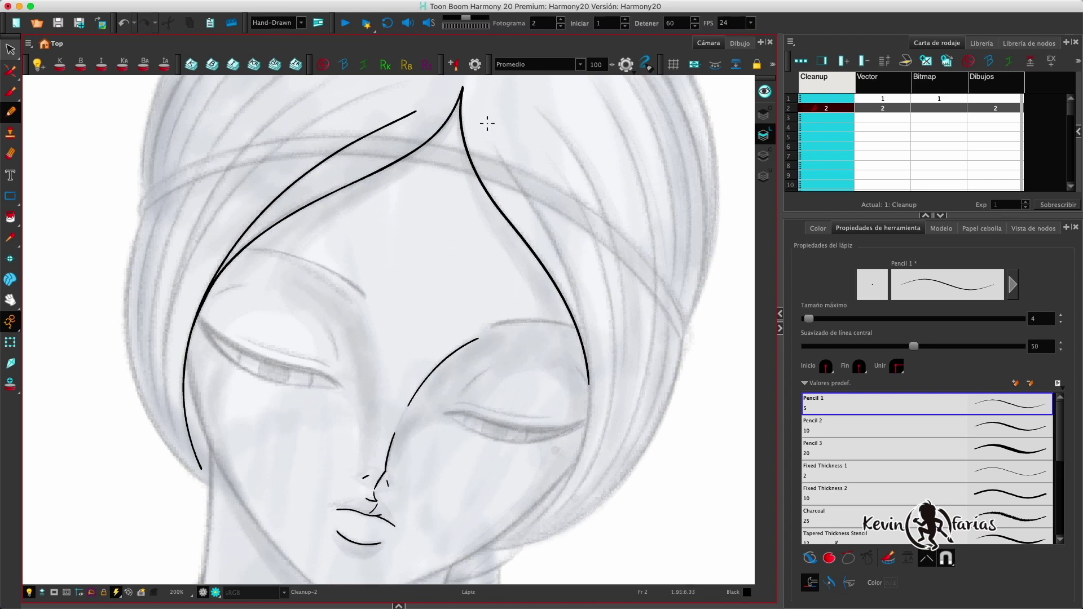
# Trace the outer right hair strand from near the parting down to the jaw, undoing a faulty first stroke.
pyautogui.moveTo(500, 157)
pyautogui.mouseDown()
pyautogui.moveTo(566, 272)
pyautogui.moveTo(585, 338)
pyautogui.mouseUp()
pyautogui.hotkey('ctrl', 'z')
pyautogui.moveTo(502, 160)
pyautogui.mouseDown()
pyautogui.moveTo(568, 275)
pyautogui.moveTo(588, 366)
pyautogui.moveTo(574, 462)
pyautogui.moveTo(520, 529)
pyautogui.mouseUp()
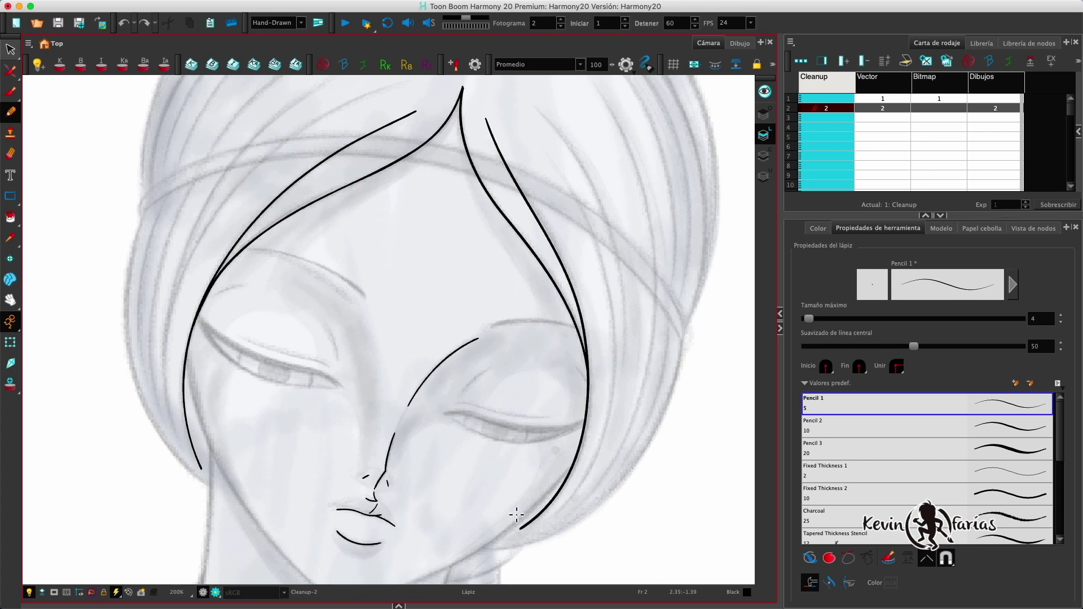
# Reshape the outer right hair strand beside the right eye with the Contour Editor.
pyautogui.click(18, 76)
pyautogui.click(62, 75)
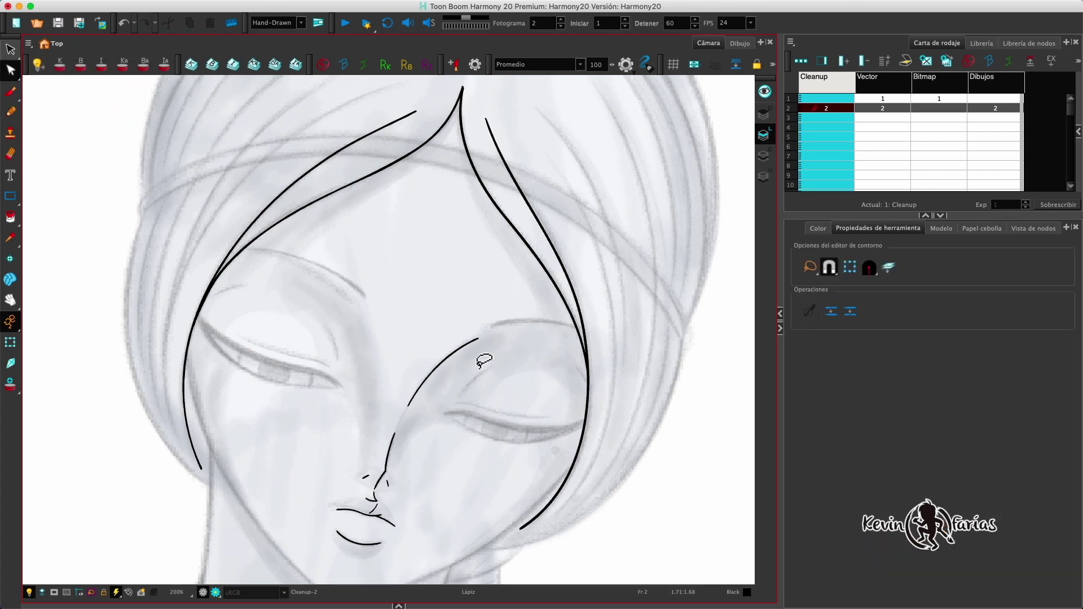
pyautogui.click(584, 436)
pyautogui.moveTo(569, 398)
pyautogui.mouseDown()
pyautogui.moveTo(571, 336)
pyautogui.moveTo(590, 329)
pyautogui.mouseUp()
pyautogui.click(605, 386)
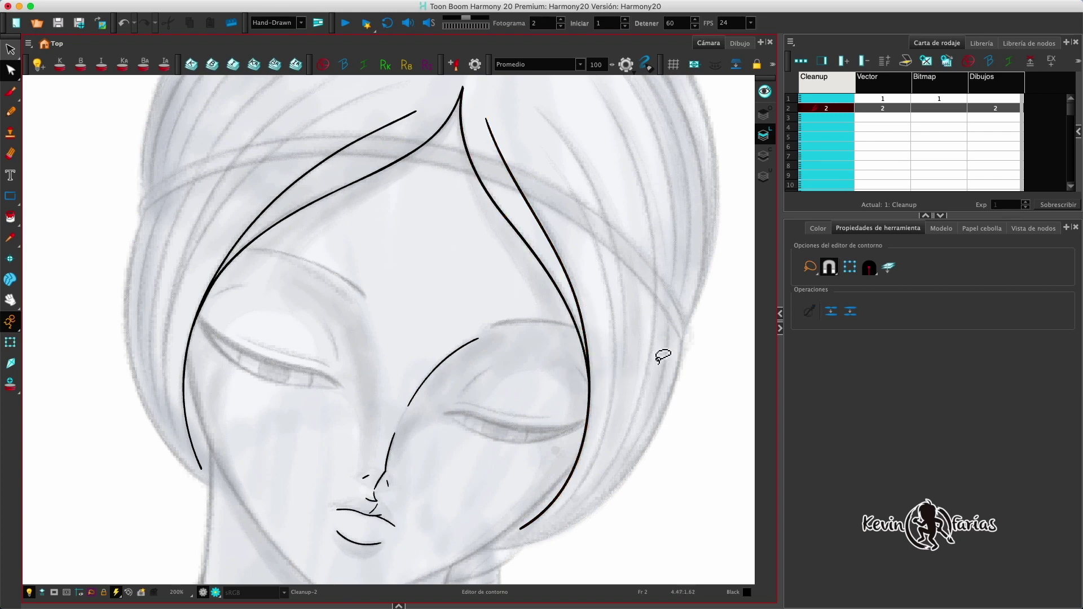
# Choose the Line tool and try a straight line from the left temple to the chin, undoing it.
pyautogui.scroll(-2, 592, 278)
pyautogui.moveTo(593, 293); pyautogui.dragTo(606, 253)
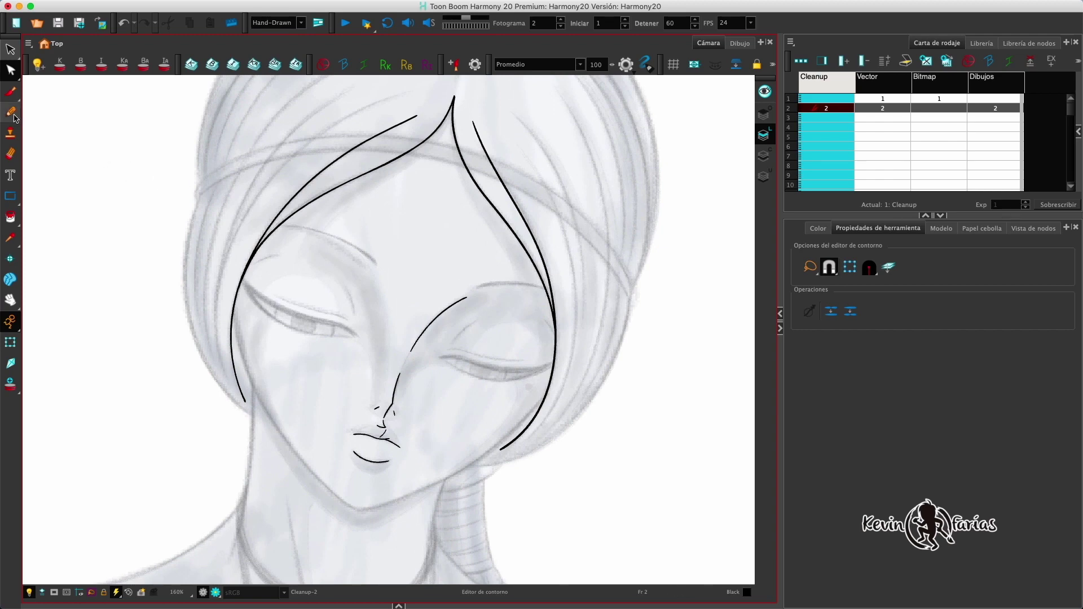
pyautogui.click(10, 196)
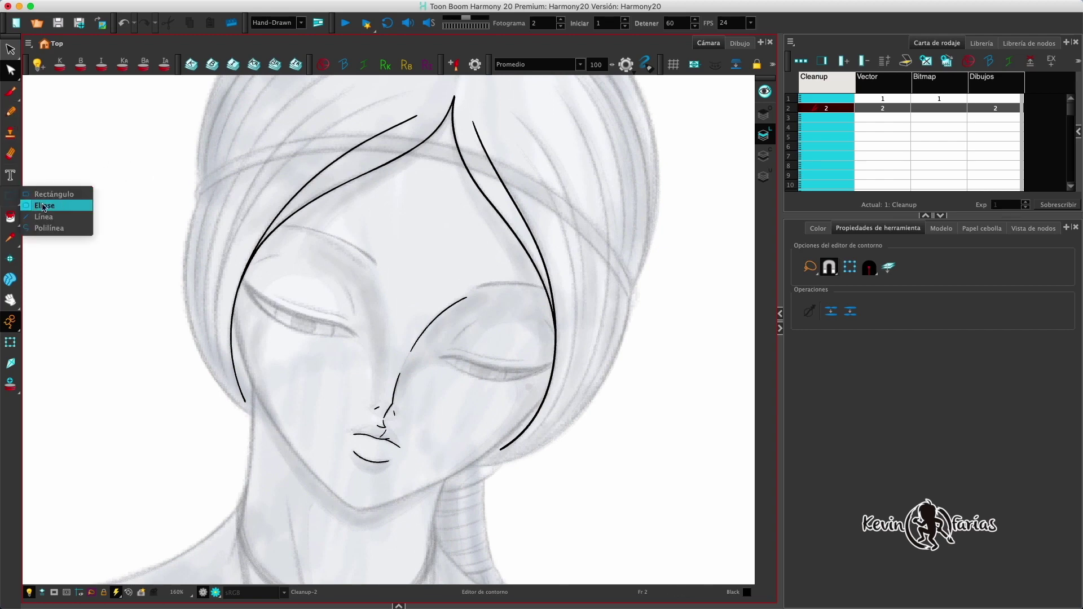
pyautogui.click(52, 219)
pyautogui.scroll(1, 113, 215)
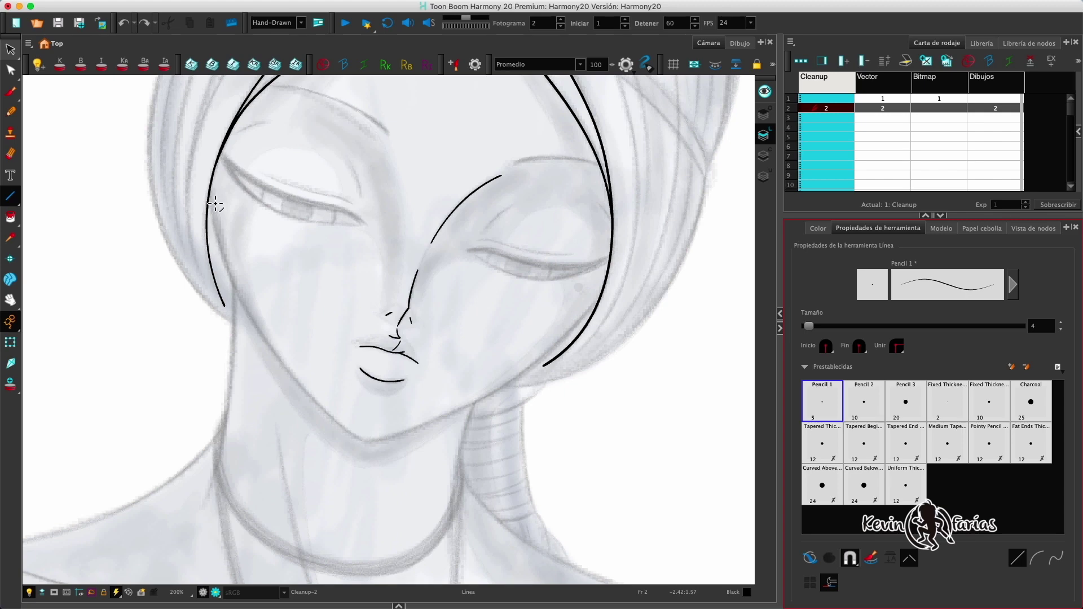
pyautogui.moveTo(236, 281); pyautogui.dragTo(363, 442)
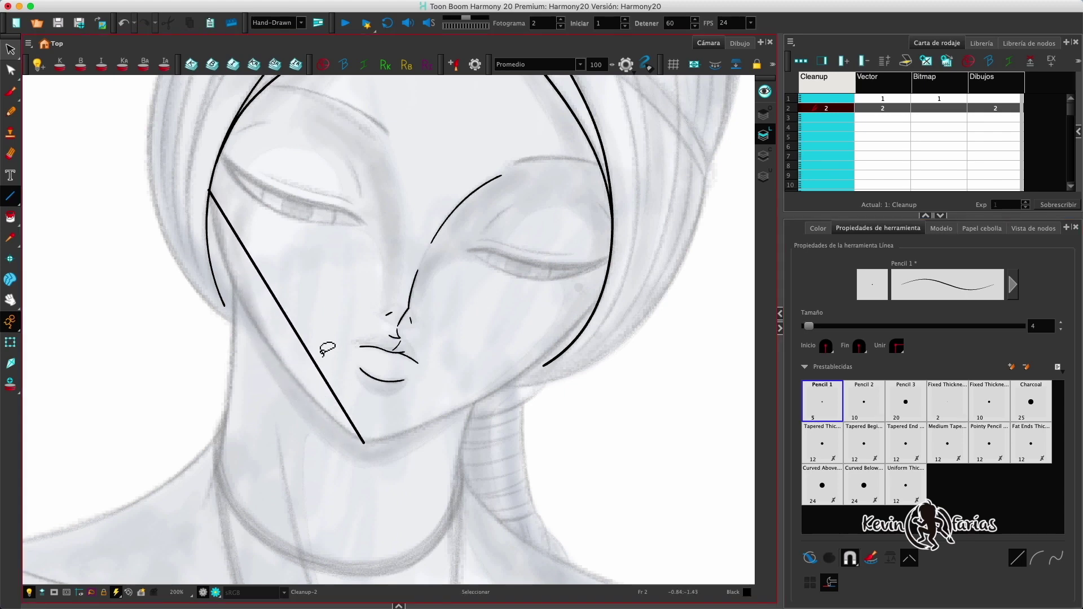
pyautogui.hotkey('ctrl', 'z')
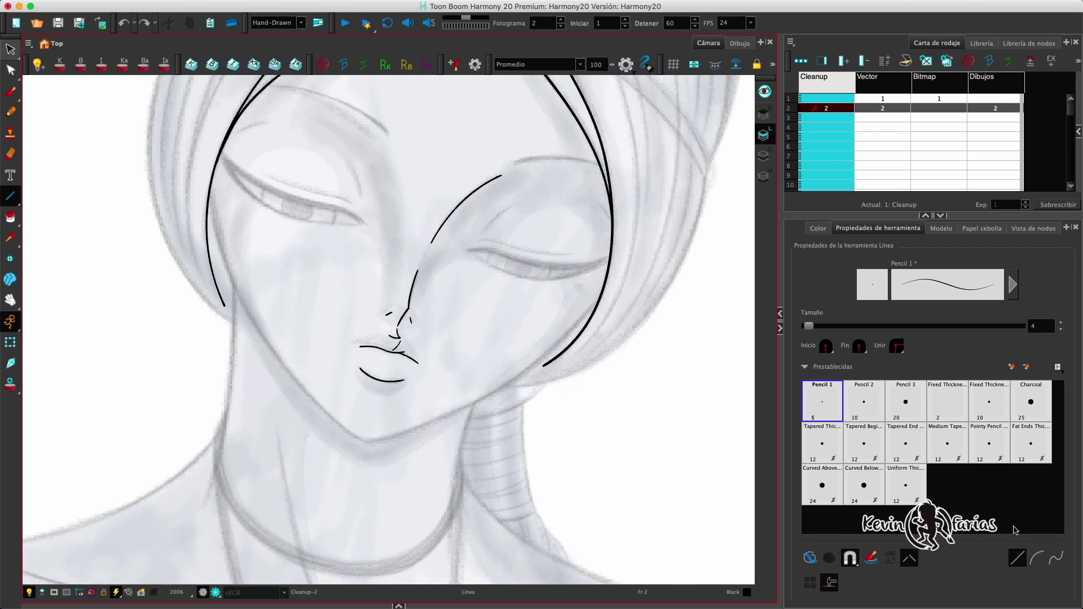
# Draw an arc with the Line tool from the left temple to the chin and bend it outward along the cheek.
pyautogui.click(1037, 559)
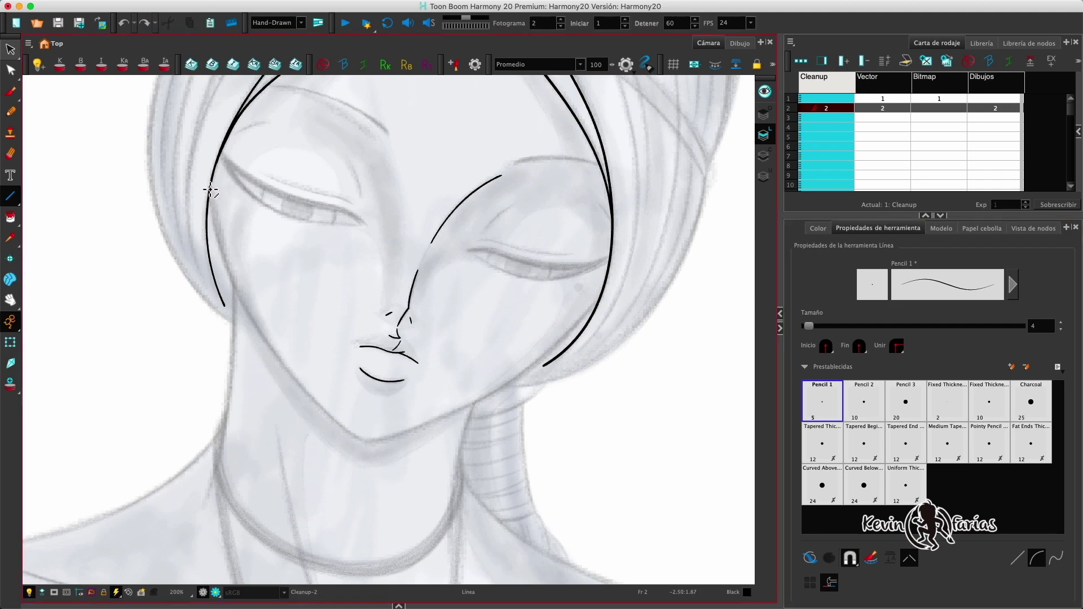
pyautogui.moveTo(210, 191)
pyautogui.mouseDown()
pyautogui.moveTo(273, 338)
pyautogui.moveTo(360, 439)
pyautogui.mouseUp()
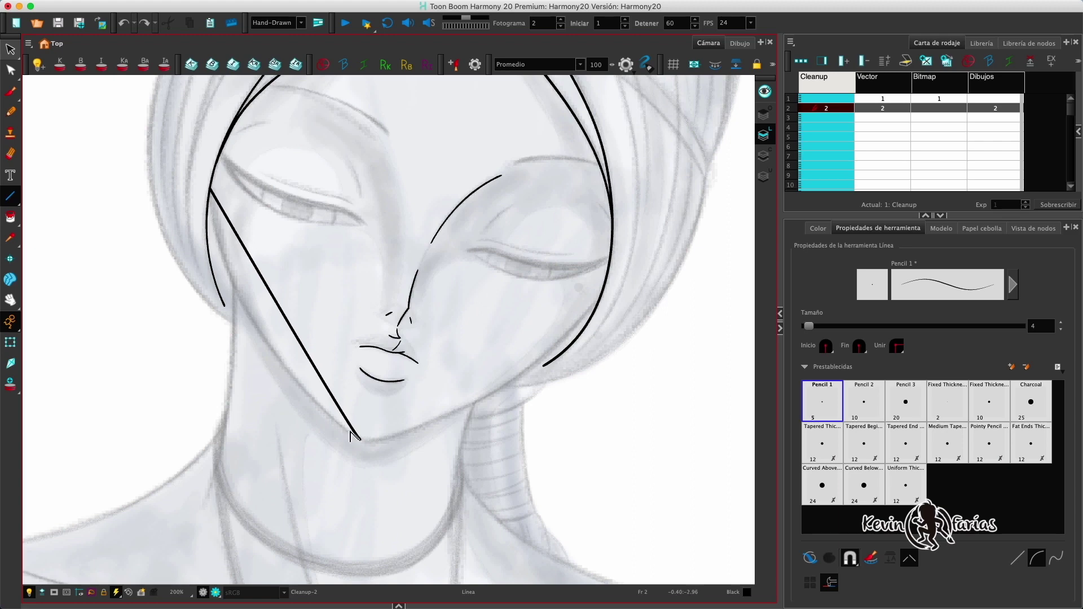
pyautogui.moveTo(300, 399); pyautogui.dragTo(229, 342)
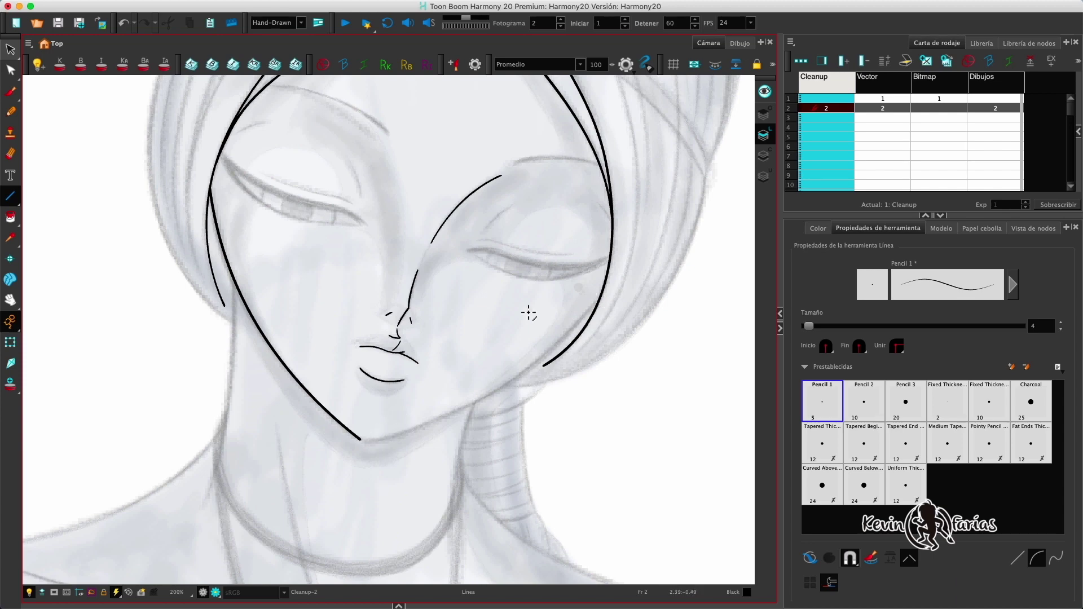
# Try an S-curve with the Line tool along the lower right edge of the hair, bending both ends, and undo it.
pyautogui.scroll(3, 496, 308)
pyautogui.moveTo(657, 274); pyautogui.dragTo(624, 430)
pyautogui.press('1')
pyautogui.moveTo(589, 283); pyautogui.dragTo(562, 241)
pyautogui.press('1')
pyautogui.moveTo(559, 332); pyautogui.dragTo(600, 309)
pyautogui.press('2')
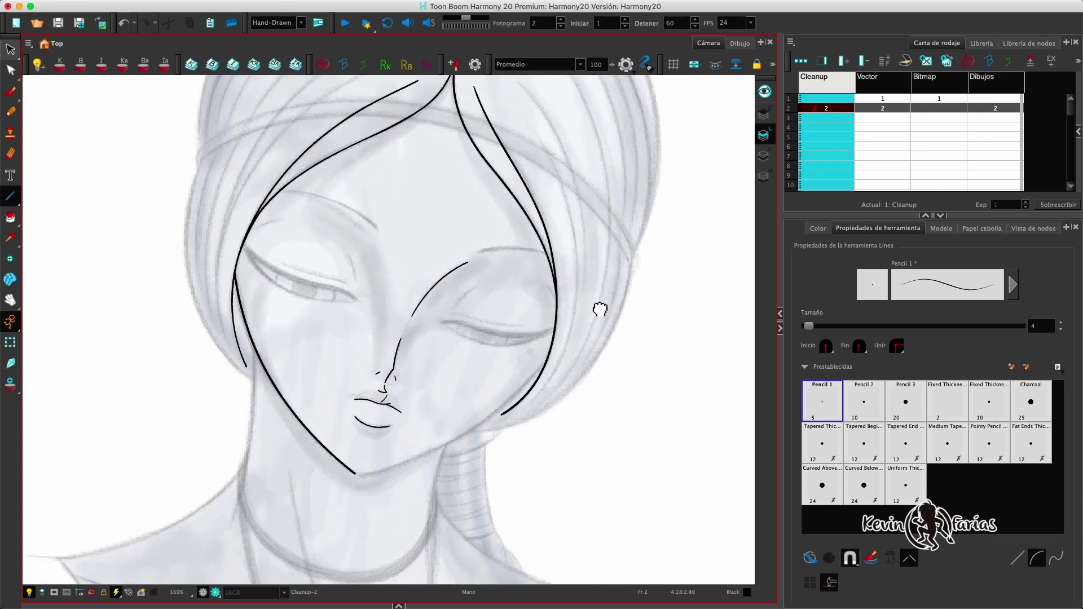
pyautogui.click(1056, 558)
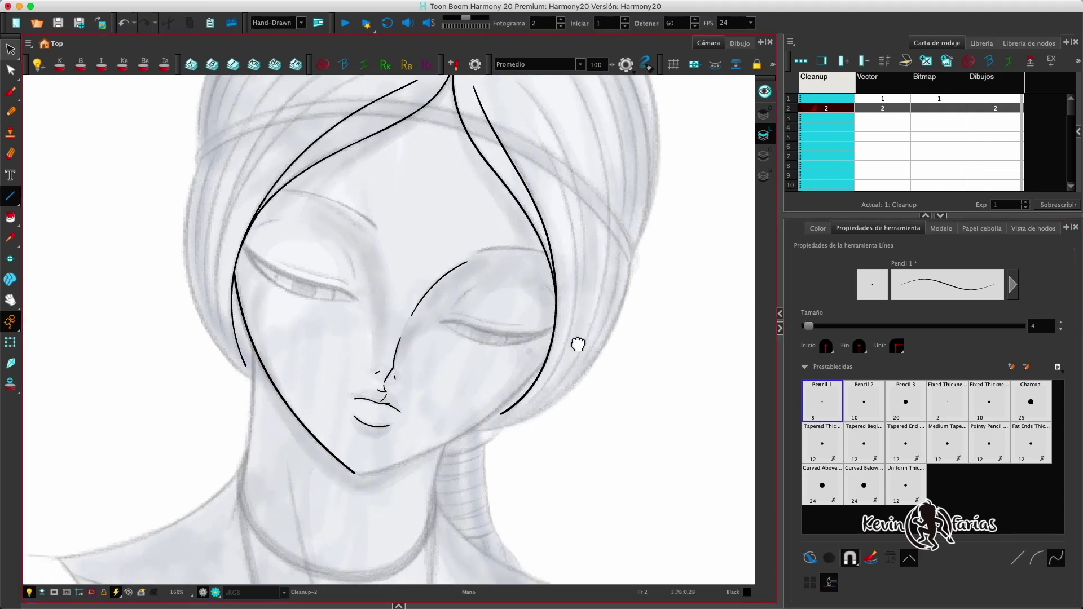
pyautogui.scroll(2, 578, 344)
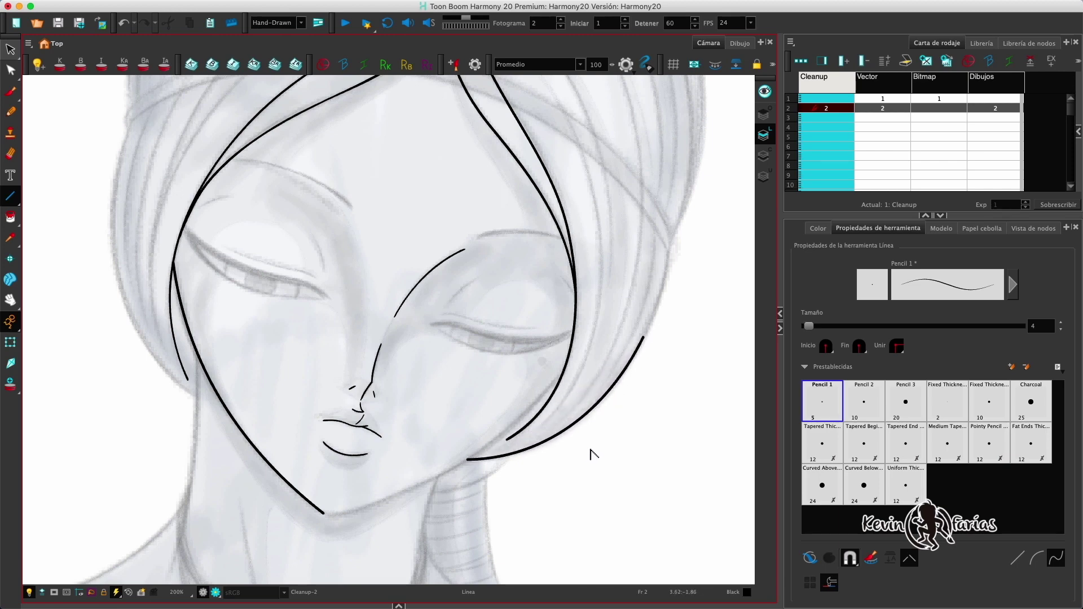
pyautogui.moveTo(564, 466); pyautogui.dragTo(503, 444)
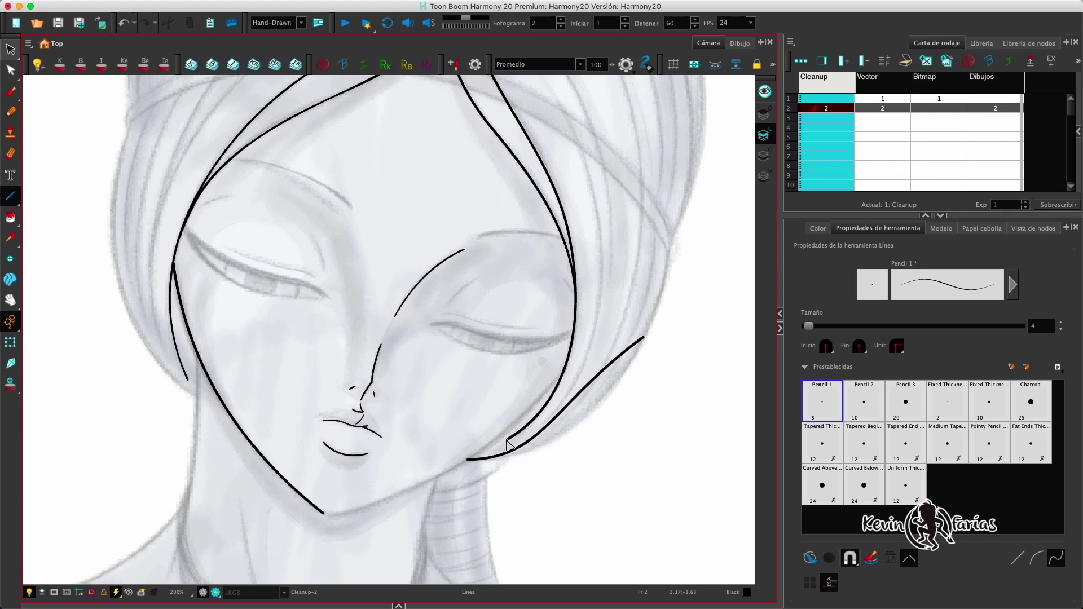
pyautogui.moveTo(595, 345); pyautogui.dragTo(601, 333)
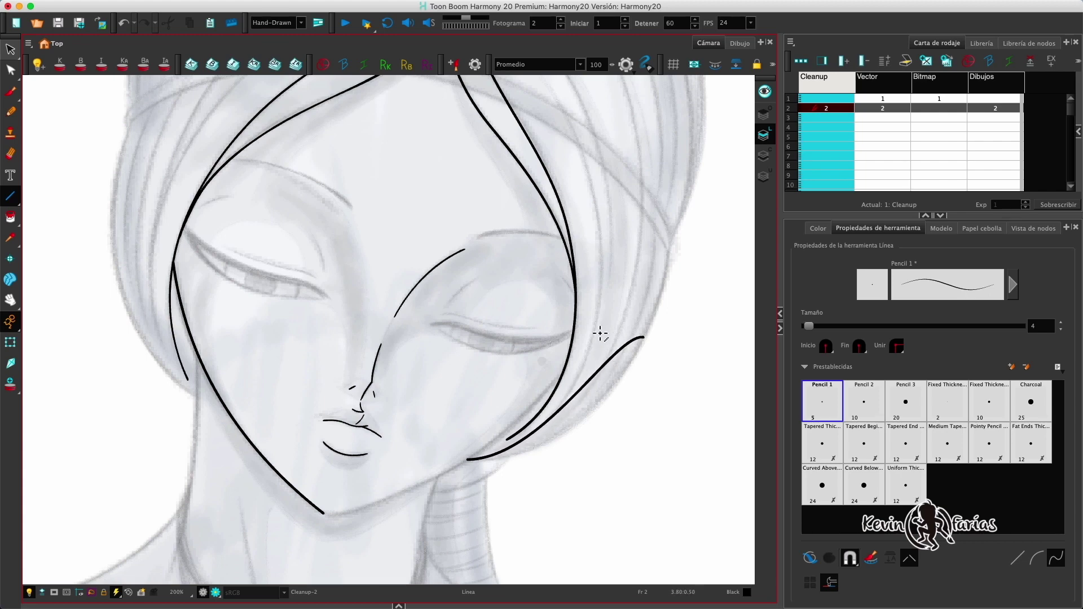
pyautogui.hotkey('ctrl', 'z')
pyautogui.moveTo(601, 310); pyautogui.dragTo(594, 328)
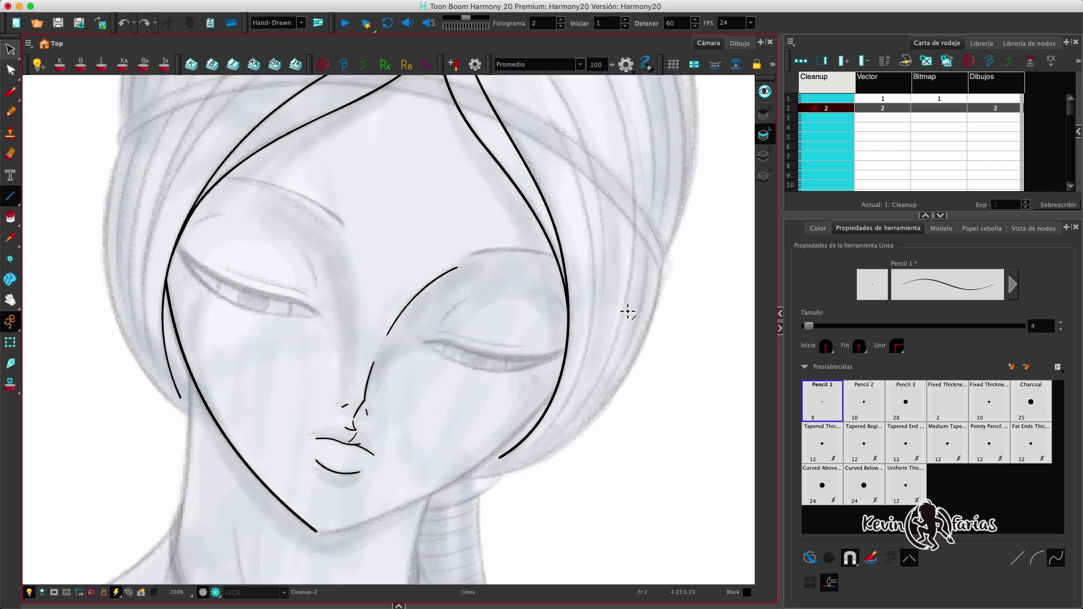
# Trace the hair strands left of the face with the Pencil, from beside the cheek up toward the crown.
pyautogui.click(1017, 558)
pyautogui.press('1')
pyautogui.press('1')
pyautogui.moveTo(617, 248); pyautogui.dragTo(625, 277)
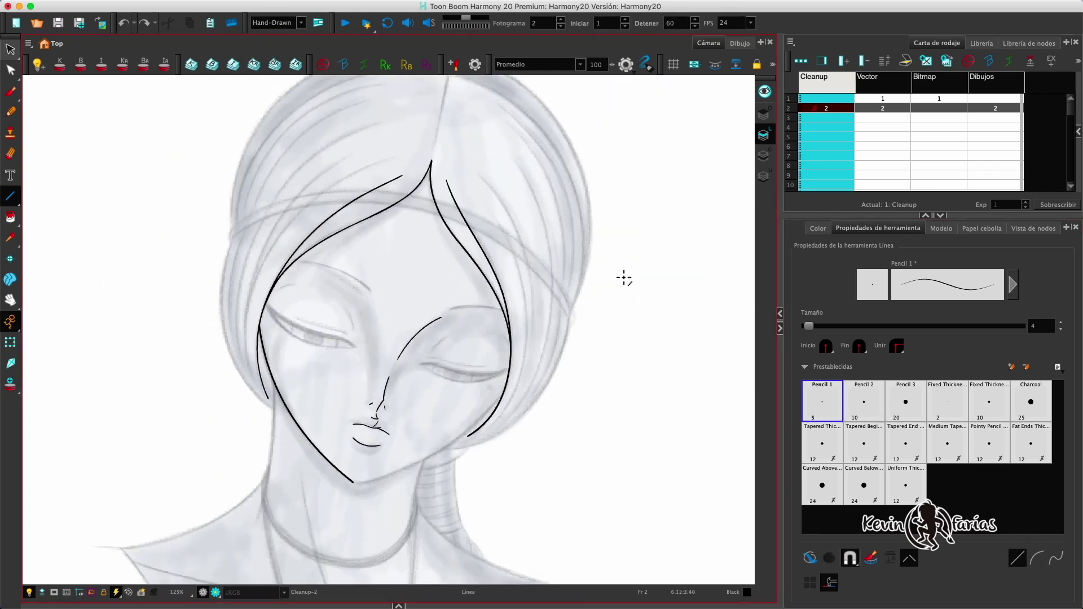
pyautogui.click(11, 112)
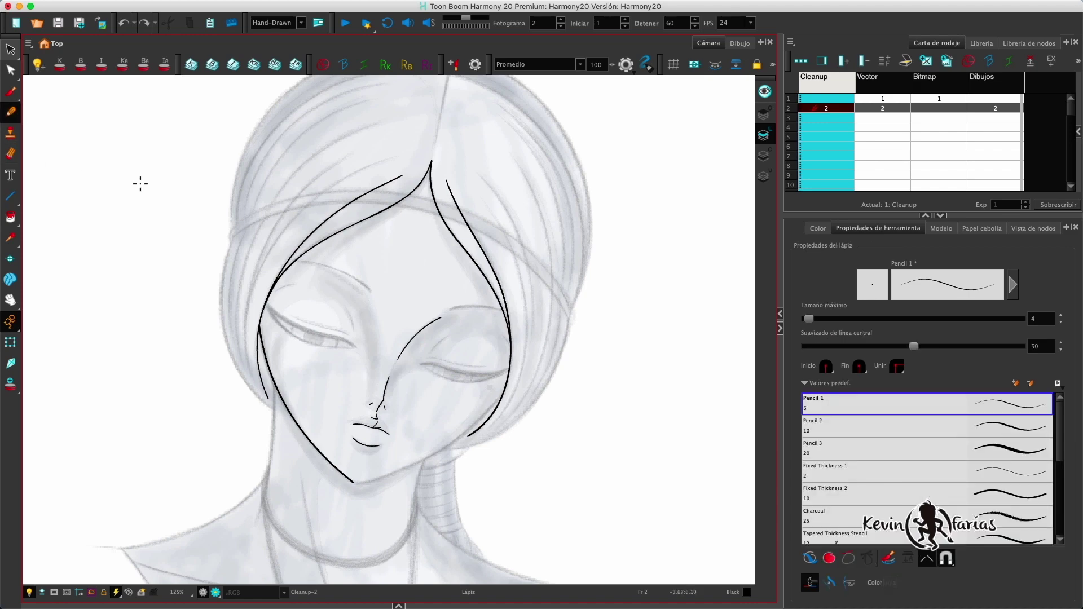
pyautogui.moveTo(455, 346)
pyautogui.mouseDown()
pyautogui.moveTo(454, 334)
pyautogui.moveTo(455, 345)
pyautogui.mouseUp()
pyautogui.moveTo(442, 280); pyautogui.dragTo(451, 307)
pyautogui.press('2')
pyautogui.moveTo(353, 295)
pyautogui.mouseDown()
pyautogui.moveTo(450, 314)
pyautogui.moveTo(476, 341)
pyautogui.mouseUp()
pyautogui.scroll(2, 388, 484)
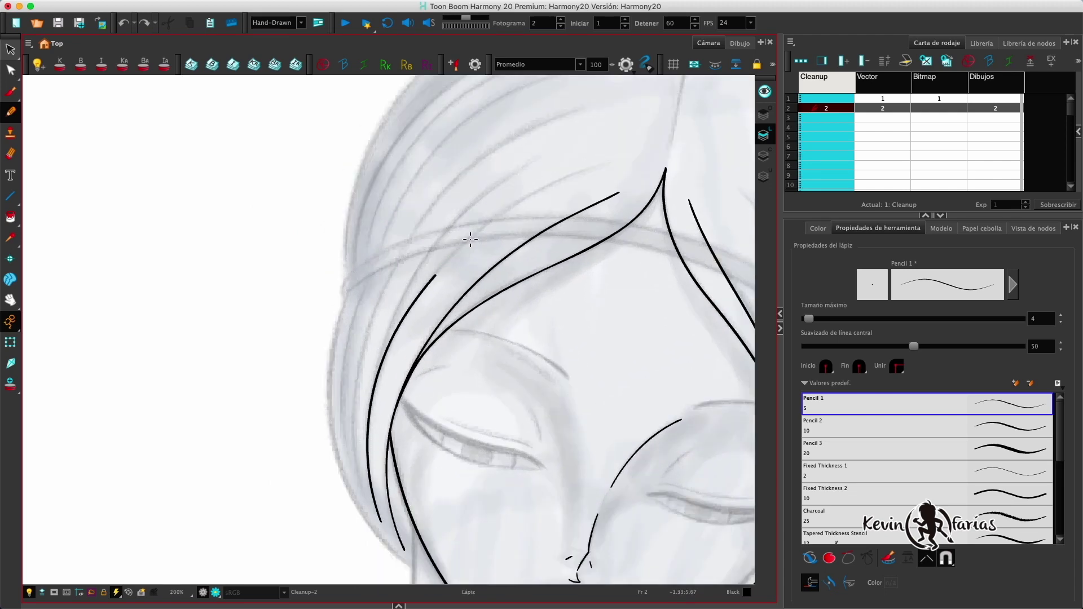
pyautogui.moveTo(602, 164); pyautogui.dragTo(577, 173)
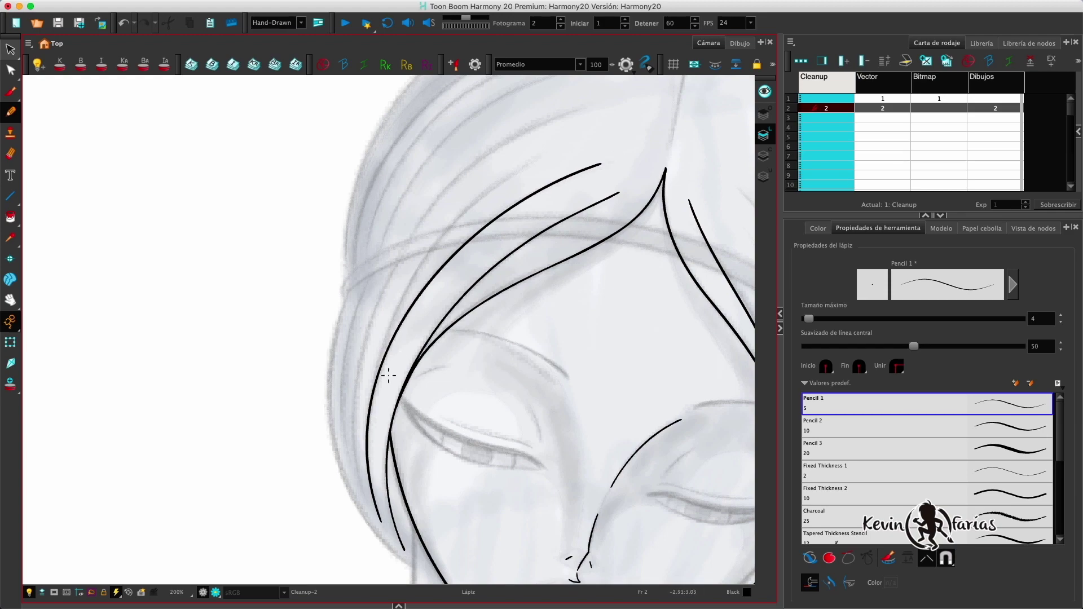
pyautogui.moveTo(377, 514)
pyautogui.mouseDown()
pyautogui.moveTo(455, 218)
pyautogui.moveTo(539, 157)
pyautogui.mouseUp()
pyautogui.moveTo(366, 504); pyautogui.dragTo(574, 107)
# Trace the headband's lower and upper edges across the forehead as two parallel pencil curves.
pyautogui.scroll(-2, 342, 515)
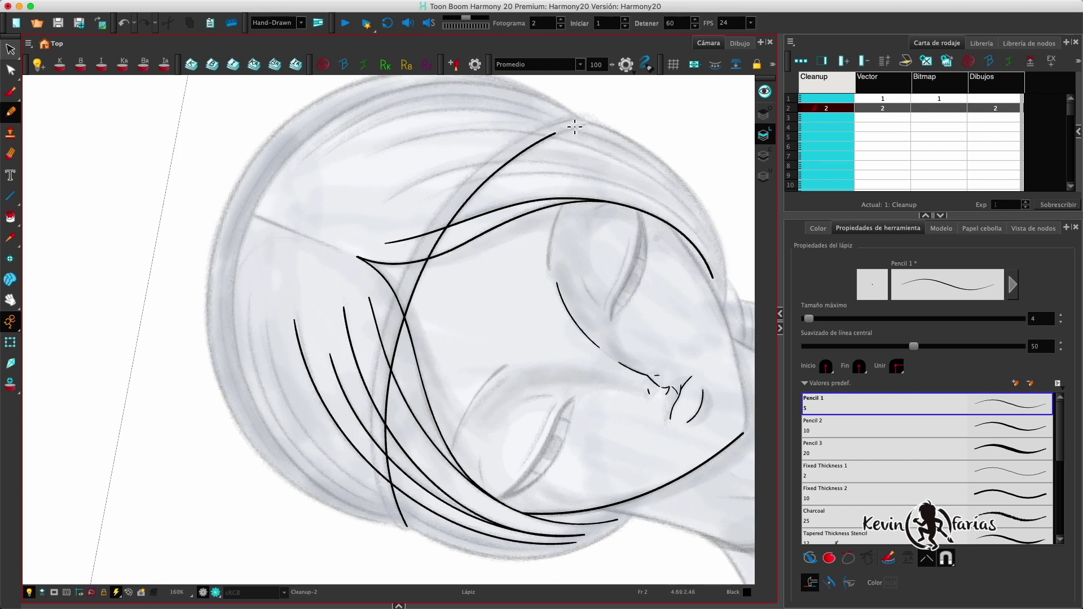
pyautogui.moveTo(594, 122); pyautogui.dragTo(590, 122)
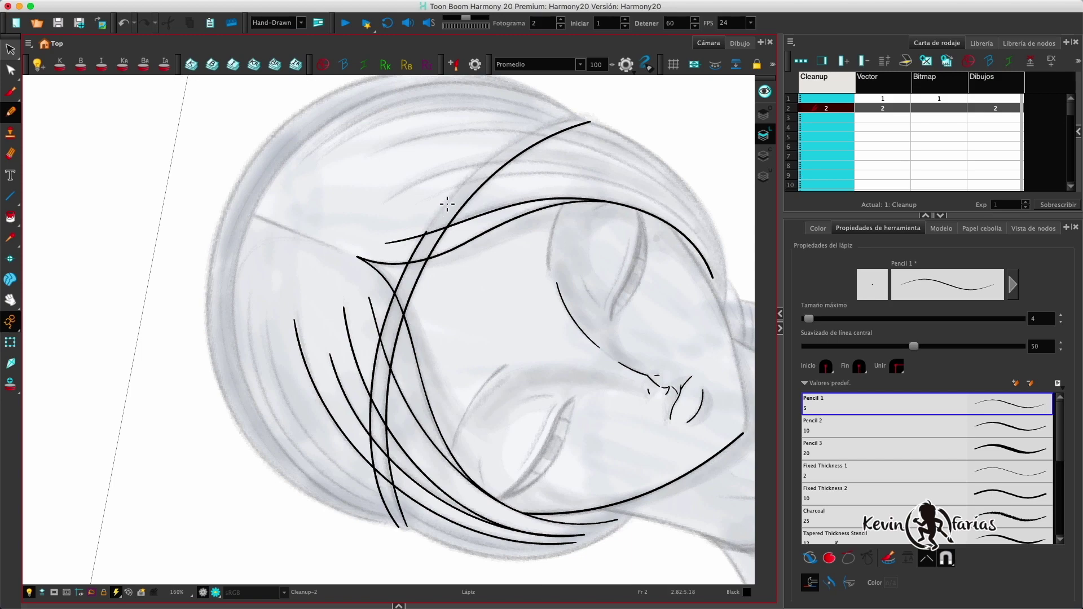
pyautogui.moveTo(580, 117); pyautogui.dragTo(583, 115)
# Draw a test line from joined pencil strokes beside the head, check its points with the Contour Editor, and delete it.
pyautogui.moveTo(636, 159)
pyautogui.mouseDown()
pyautogui.moveTo(662, 212)
pyautogui.moveTo(626, 423)
pyautogui.mouseUp()
pyautogui.moveTo(532, 398); pyautogui.dragTo(603, 303)
pyautogui.moveTo(602, 303)
pyautogui.mouseDown()
pyautogui.moveTo(587, 283)
pyautogui.moveTo(592, 339)
pyautogui.mouseUp()
pyautogui.press('2')
pyautogui.press('2')
pyautogui.press('2')
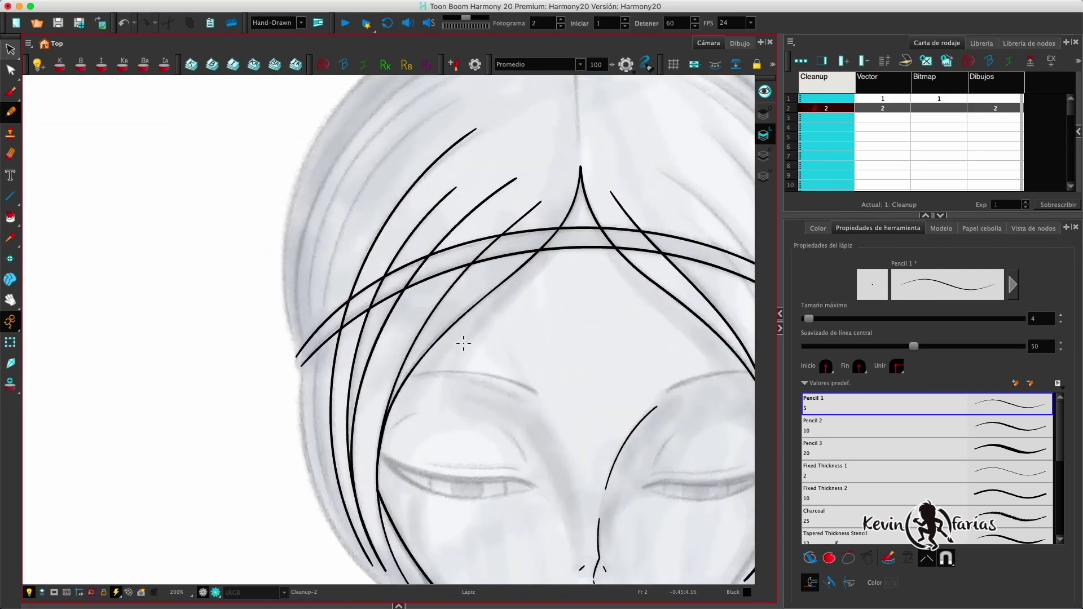
pyautogui.moveTo(374, 342); pyautogui.dragTo(539, 315)
pyautogui.moveTo(662, 337); pyautogui.dragTo(501, 305)
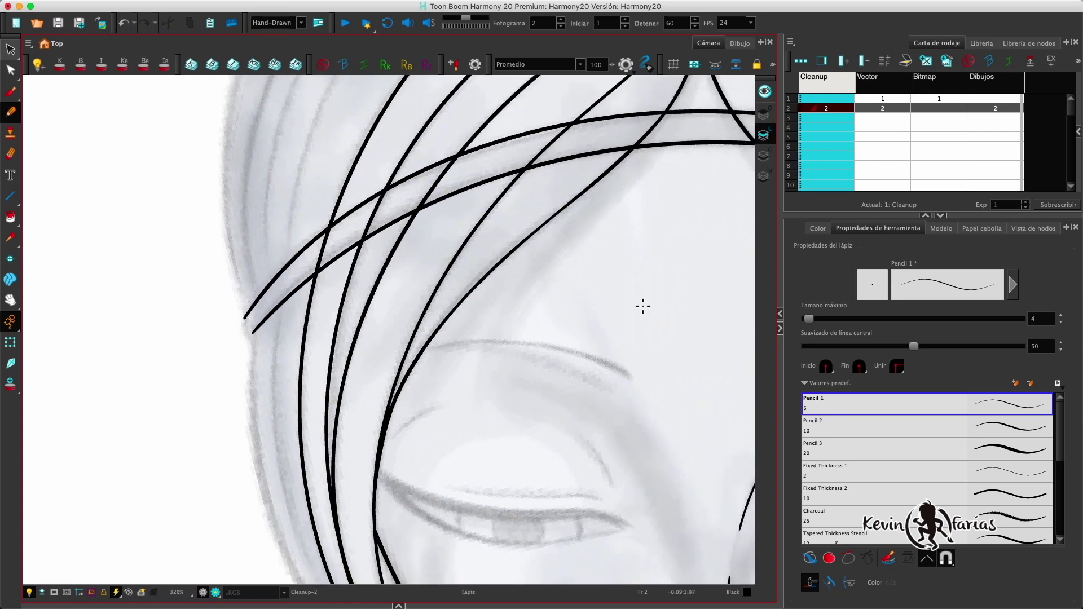
pyautogui.click(812, 584)
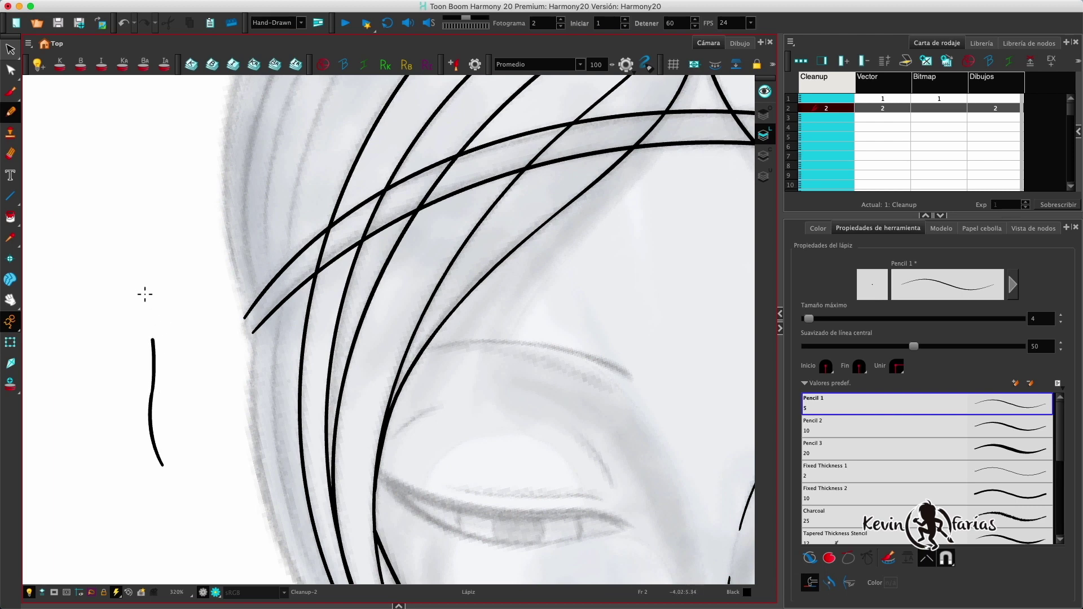
pyautogui.click(10, 69)
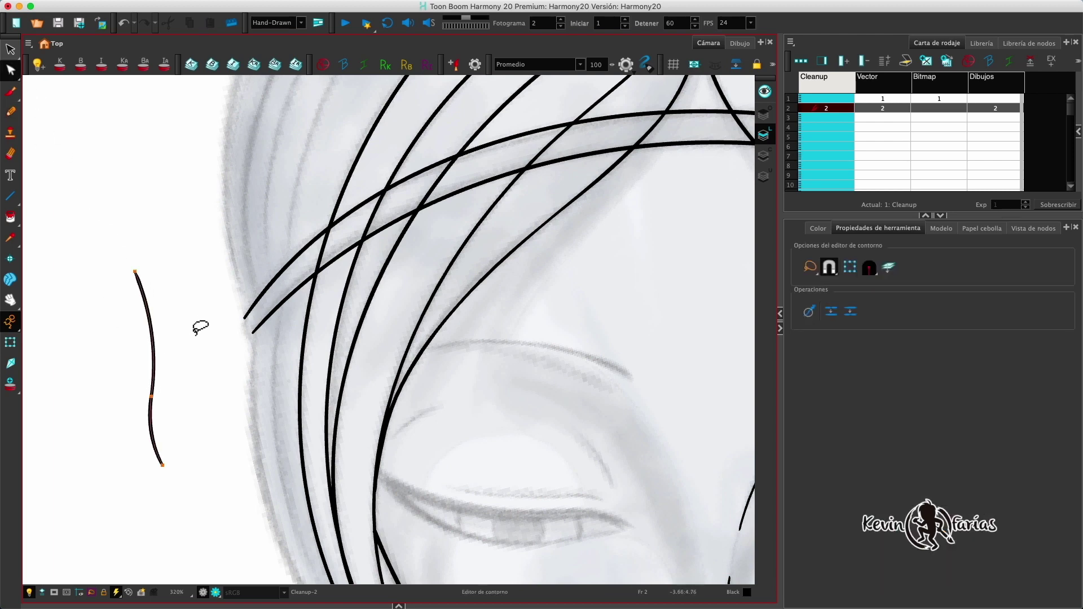
pyautogui.click(130, 209)
pyautogui.click(10, 49)
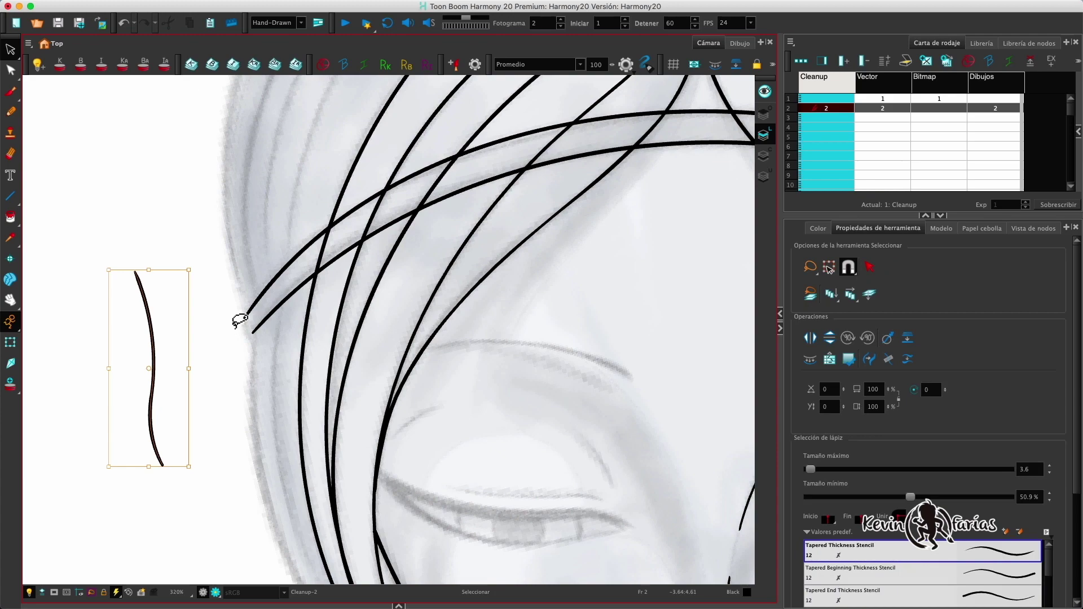
pyautogui.press('Delete')
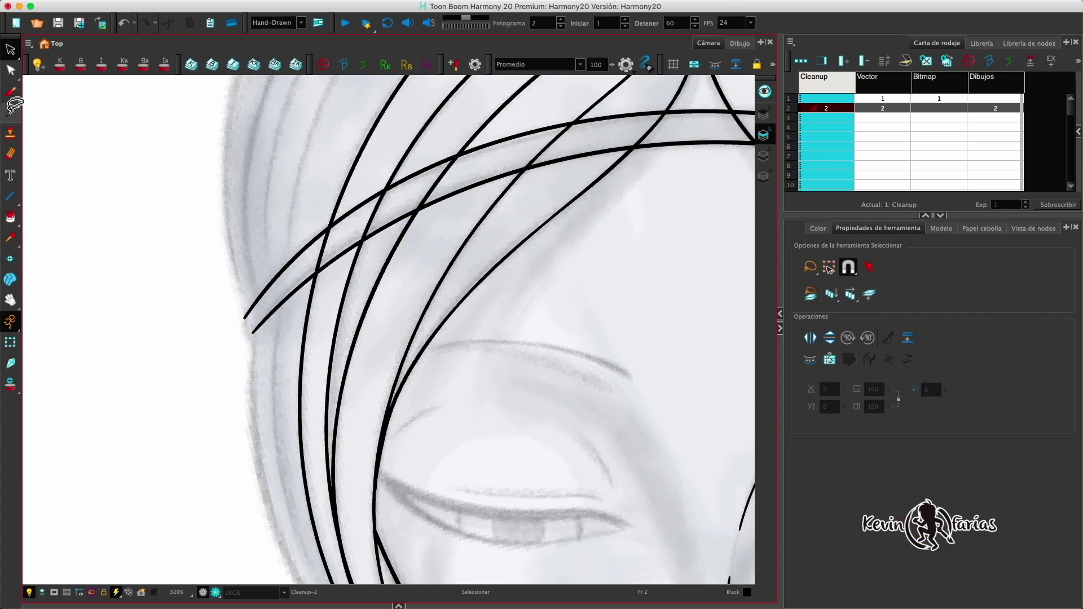
# Close the headband's left end with a rounded pencil stroke joining its two edges.
pyautogui.click(12, 109)
pyautogui.scroll(2, 329, 286)
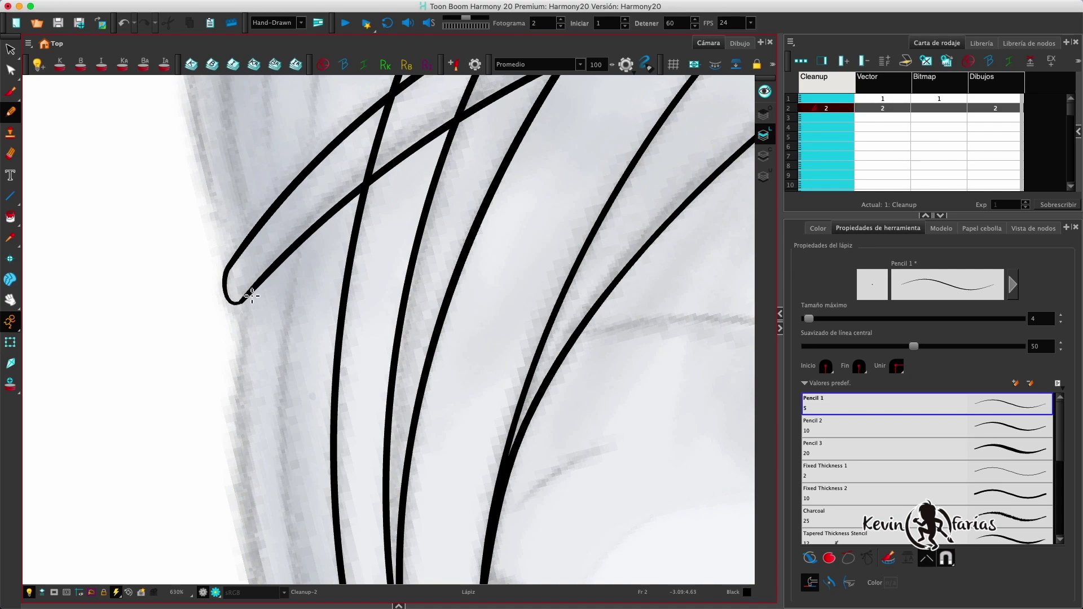
pyautogui.scroll(-4, 251, 294)
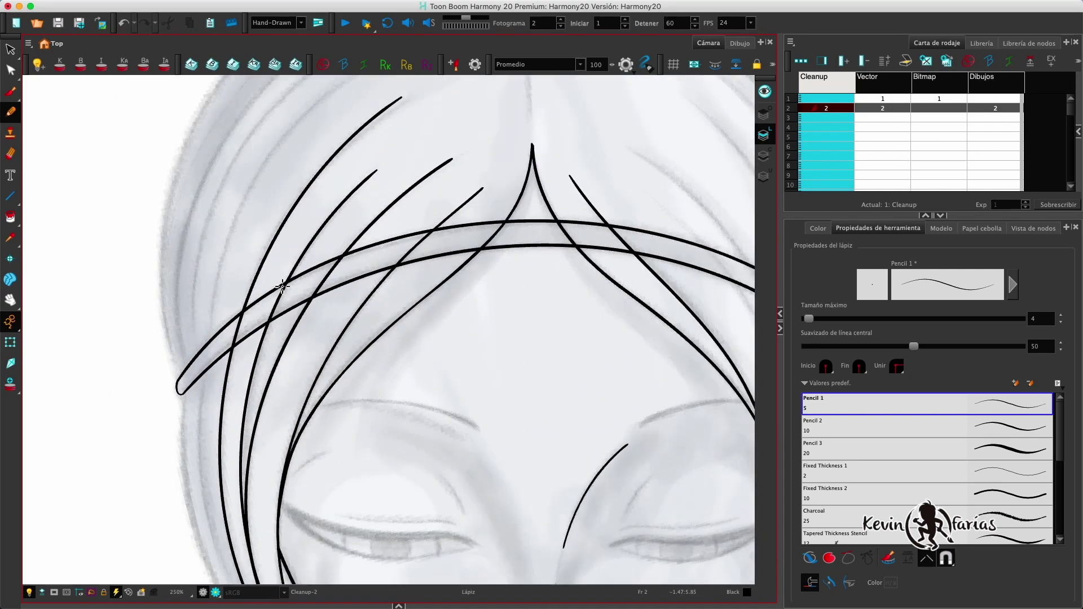
# Cut away the hair strand segments that cross inside the headband with the Cutter tool.
pyautogui.moveTo(11, 49); pyautogui.dragTo(35, 58)
pyautogui.moveTo(207, 356)
pyautogui.mouseDown()
pyautogui.moveTo(330, 272)
pyautogui.moveTo(254, 321)
pyautogui.moveTo(468, 235)
pyautogui.moveTo(432, 244)
pyautogui.mouseUp()
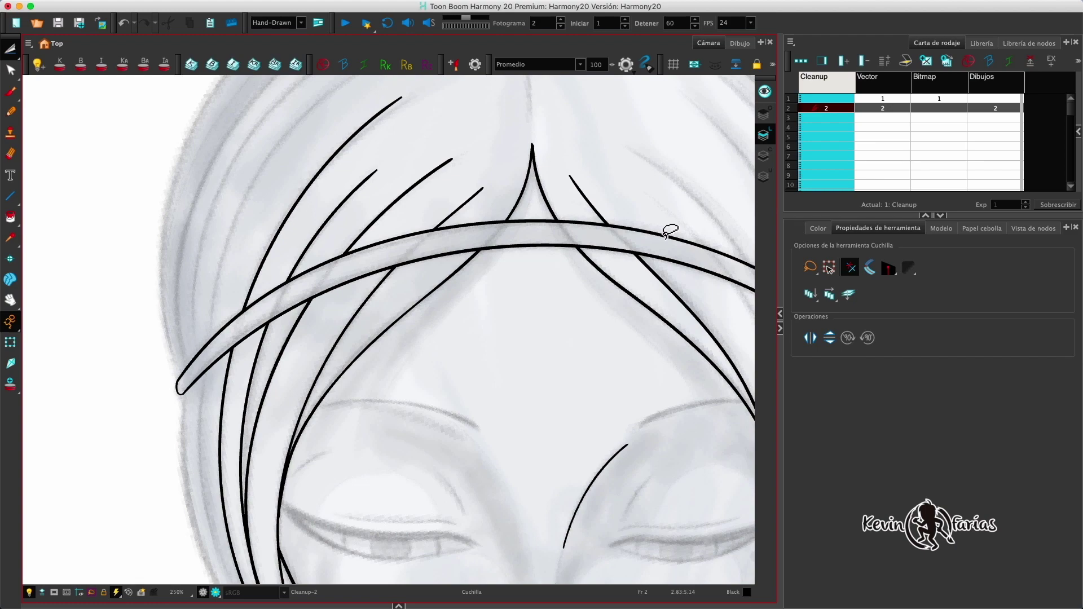
pyautogui.scroll(-2, 665, 231)
# Examine the trimmed strands around the headband with the Select tool, then view the whole bust.
pyautogui.click(17, 57)
pyautogui.click(18, 49)
pyautogui.moveTo(351, 310); pyautogui.dragTo(339, 273)
pyautogui.press('2')
pyautogui.press('2')
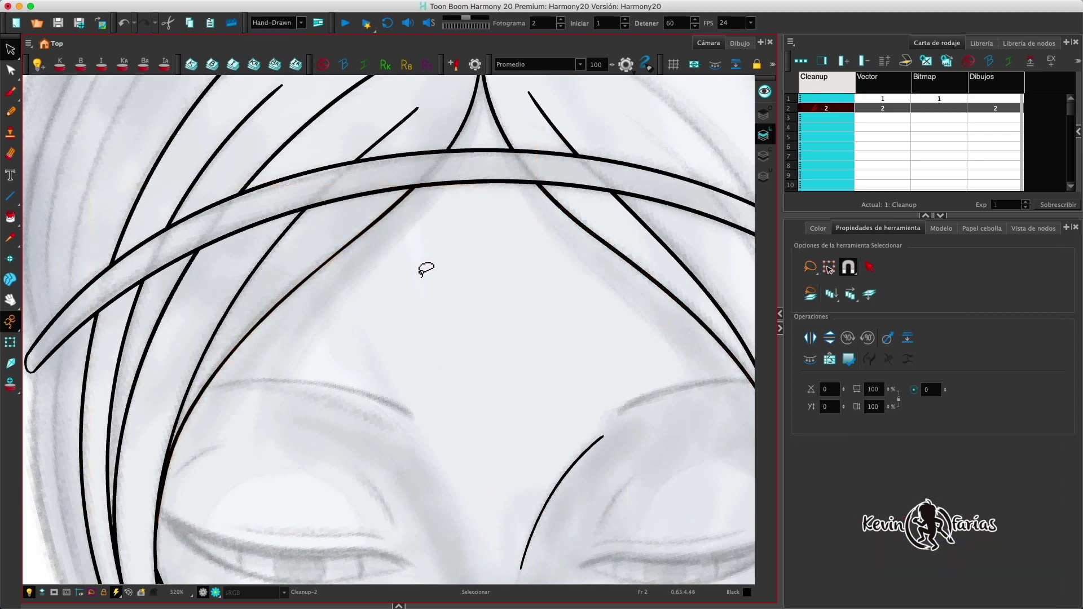
pyautogui.click(539, 232)
pyautogui.press('1')
pyautogui.press('1')
pyautogui.press('1')
pyautogui.moveTo(571, 237); pyautogui.dragTo(564, 224)
pyautogui.press('1')
pyautogui.press('1')
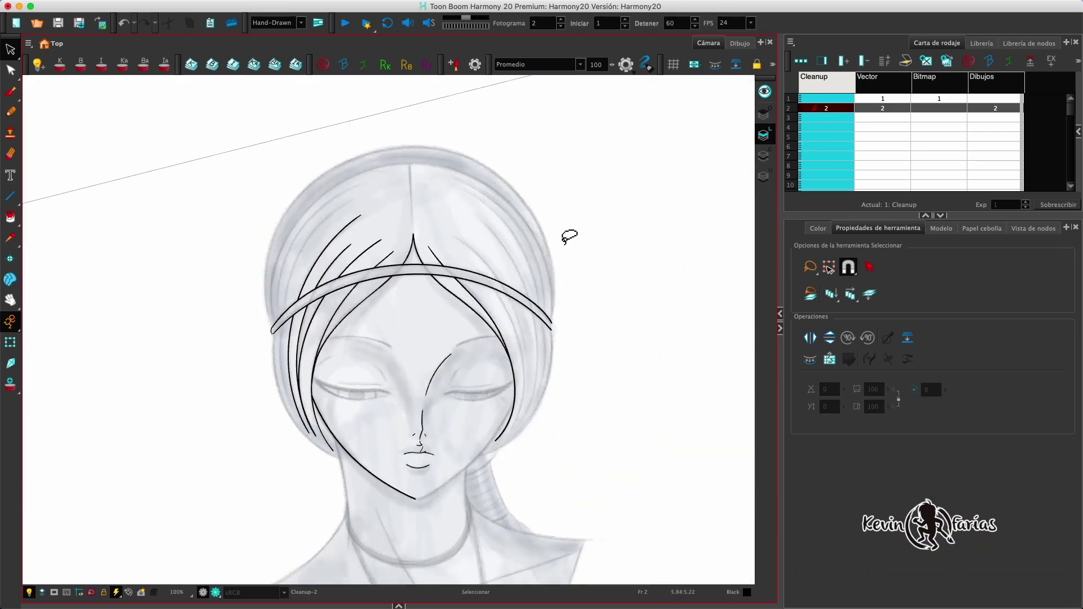
pyautogui.click(129, 592)
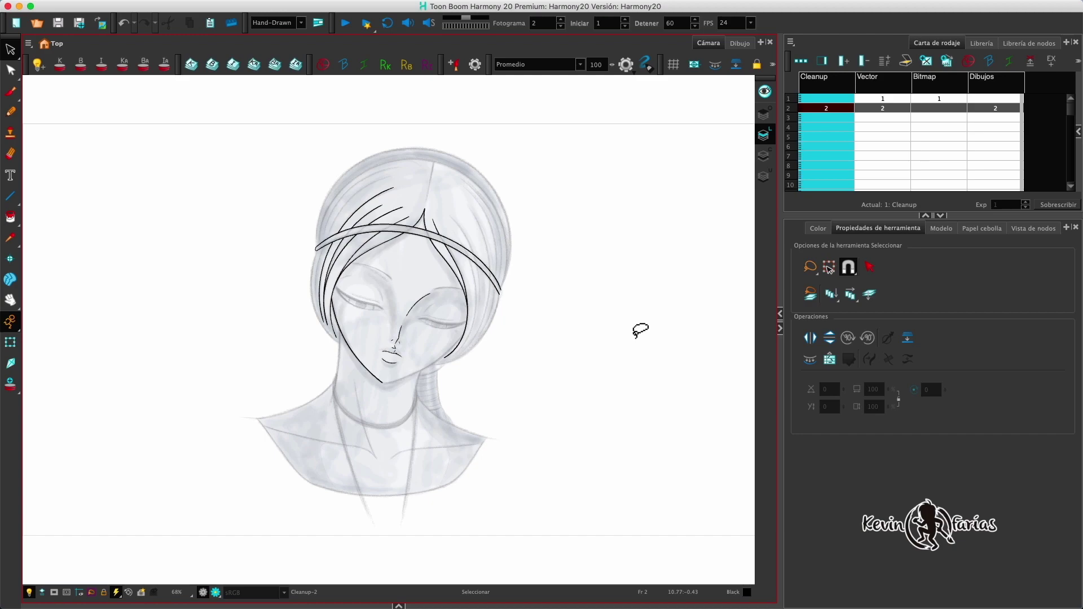
# Trace the outer left hair contour with the Pencil from the jaw up to the headband, undoing a faulty first stroke.
pyautogui.hotkey('alt', '/')
pyautogui.press('2')
pyautogui.press('2')
pyautogui.press('2')
pyautogui.press('2')
pyautogui.moveTo(418, 520)
pyautogui.mouseDown()
pyautogui.moveTo(326, 447)
pyautogui.moveTo(281, 230)
pyautogui.mouseUp()
pyautogui.press('super+z')
pyautogui.moveTo(417, 522)
pyautogui.mouseDown()
pyautogui.moveTo(399, 512)
pyautogui.moveTo(298, 173)
pyautogui.mouseUp()
pyautogui.moveTo(286, 186)
pyautogui.mouseDown()
pyautogui.moveTo(312, 224)
pyautogui.moveTo(305, 256)
pyautogui.mouseUp()
pyautogui.hotkey('alt', 'q')
pyautogui.hotkey('alt', 't')
# Collapse the side panels to enlarge the drawing area and turn off the stroke stabilizer.
pyautogui.click(780, 328)
pyautogui.press('1')
pyautogui.press('1')
pyautogui.hotkey('alt', '/')
pyautogui.click(575, 65)
pyautogui.click(534, 76)
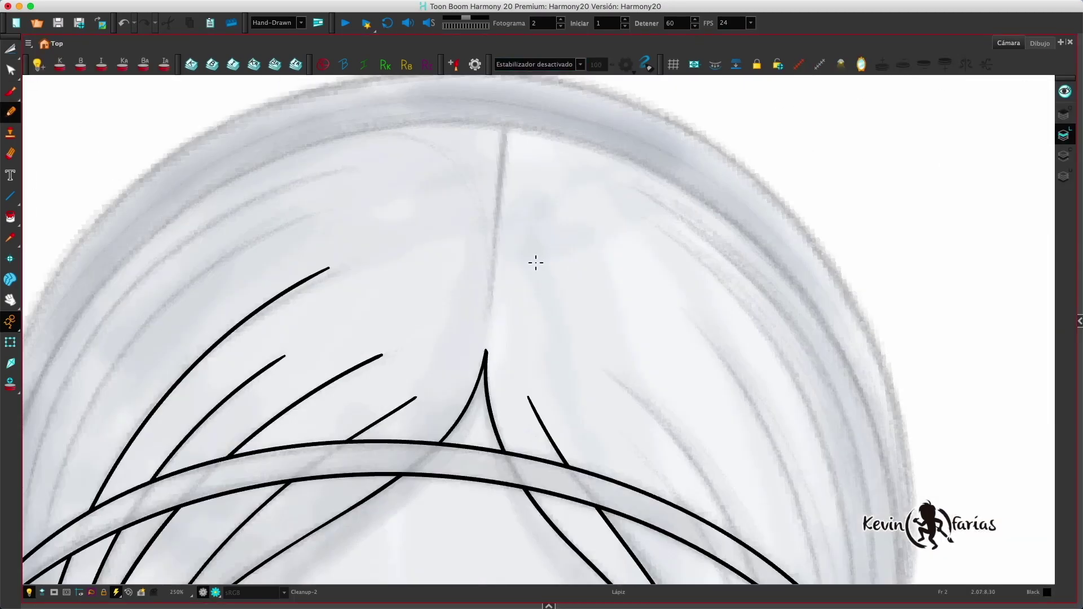
# Trace the central hair parting and the upper left hair strands with the Pencil, undoing a faulty stroke.
pyautogui.moveTo(504, 127); pyautogui.dragTo(491, 320)
pyautogui.press('1')
pyautogui.moveTo(267, 397); pyautogui.dragTo(646, 357)
pyautogui.press('2')
pyautogui.moveTo(497, 514)
pyautogui.mouseDown()
pyautogui.moveTo(570, 401)
pyautogui.moveTo(568, 508)
pyautogui.mouseUp()
pyautogui.moveTo(556, 494)
pyautogui.mouseDown()
pyautogui.moveTo(560, 425)
pyautogui.moveTo(710, 188)
pyautogui.moveTo(835, 127)
pyautogui.mouseUp()
pyautogui.moveTo(523, 511)
pyautogui.mouseDown()
pyautogui.moveTo(735, 168)
pyautogui.moveTo(849, 125)
pyautogui.mouseUp()
pyautogui.press('super+z')
# Trim the new left hair strands where they overlap the headband with the Cutter.
pyautogui.press('2')
pyautogui.hotkey('alt', 't')
pyautogui.moveTo(479, 352); pyautogui.dragTo(370, 451)
pyautogui.press('1')
pyautogui.press('1')
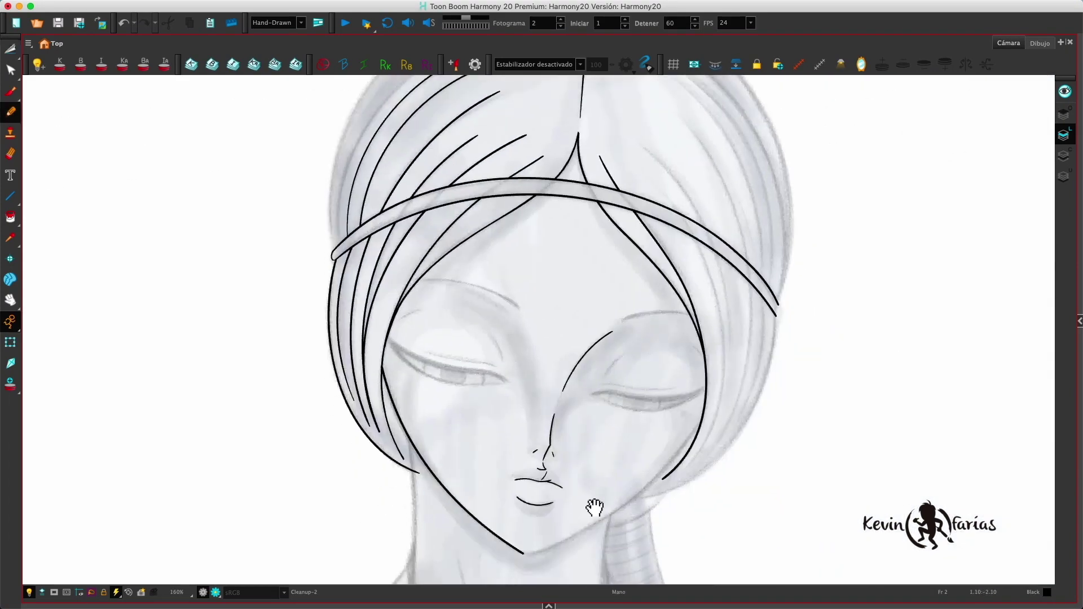
pyautogui.moveTo(671, 392); pyautogui.dragTo(684, 294)
pyautogui.hotkey('alt', 't')
pyautogui.moveTo(491, 372); pyautogui.dragTo(445, 406)
# Flip the canvas with Mirror View and start tracing the hair strands on the opposite side of the head.
pyautogui.hotkey('alt', '/')
pyautogui.moveTo(564, 225); pyautogui.dragTo(507, 407)
pyautogui.click(860, 63)
pyautogui.press('2')
pyautogui.press('2')
pyautogui.moveTo(479, 574)
pyautogui.mouseDown()
pyautogui.moveTo(572, 108)
pyautogui.moveTo(729, 167)
pyautogui.mouseUp()
pyautogui.moveTo(577, 434); pyautogui.dragTo(637, 209)
pyautogui.press('2')
pyautogui.press('2')
pyautogui.press('2')
pyautogui.press('2')
# Trace more hair strands on the opposite side of the head with the Pencil, undoing one faulty stroke.
pyautogui.moveTo(462, 323); pyautogui.dragTo(466, 370)
pyautogui.press('1')
pyautogui.press('1')
pyautogui.press('1')
pyautogui.press('1')
pyautogui.press('1')
pyautogui.press('2')
pyautogui.press('2')
pyautogui.moveTo(572, 557); pyautogui.dragTo(523, 77)
pyautogui.moveTo(529, 510)
pyautogui.mouseDown()
pyautogui.moveTo(485, 434)
pyautogui.moveTo(482, 176)
pyautogui.mouseUp()
pyautogui.moveTo(484, 189); pyautogui.dragTo(531, 455)
pyautogui.press('2')
pyautogui.moveTo(530, 501); pyautogui.dragTo(672, 174)
pyautogui.press('super+z')
pyautogui.moveTo(601, 357); pyautogui.dragTo(486, 270)
# Close the headband's open end with a short pencil stroke and trim the strands crossing the band.
pyautogui.hotkey('alt', 't')
pyautogui.moveTo(519, 355); pyautogui.dragTo(395, 457)
pyautogui.press('1')
pyautogui.hotkey('alt', '/')
pyautogui.moveTo(498, 477)
pyautogui.mouseDown()
pyautogui.moveTo(703, 122)
pyautogui.moveTo(477, 499)
pyautogui.mouseUp()
pyautogui.click(10, 48)
pyautogui.moveTo(620, 451); pyautogui.dragTo(427, 121)
# Trace the remaining outer hair lines below the headband with the Pencil and reset the view rotation.
pyautogui.hotkey('alt', '/')
pyautogui.moveTo(510, 501)
pyautogui.mouseDown()
pyautogui.moveTo(276, 207)
pyautogui.moveTo(276, 185)
pyautogui.mouseUp()
pyautogui.moveTo(280, 178)
pyautogui.mouseDown()
pyautogui.moveTo(305, 239)
pyautogui.moveTo(552, 558)
pyautogui.mouseUp()
pyautogui.press('1')
pyautogui.moveTo(440, 213)
pyautogui.mouseDown()
pyautogui.moveTo(467, 427)
pyautogui.moveTo(527, 553)
pyautogui.mouseUp()
pyautogui.hotkey('shift', 'x')
pyautogui.press('1')
# Adjust a traced hair line with the Contour Editor.
pyautogui.click(10, 70)
pyautogui.press('2')
pyautogui.press('2')
pyautogui.moveTo(226, 366)
pyautogui.mouseDown()
pyautogui.moveTo(521, 296)
pyautogui.moveTo(354, 233)
pyautogui.mouseUp()
# Trace the outer head contour with the Pencil from one headband end over the crown to the other.
pyautogui.press('1')
pyautogui.press('1')
pyautogui.press('2')
pyautogui.hotkey('alt', '/')
pyautogui.moveTo(806, 498)
pyautogui.mouseDown()
pyautogui.moveTo(678, 184)
pyautogui.moveTo(271, 553)
pyautogui.mouseUp()
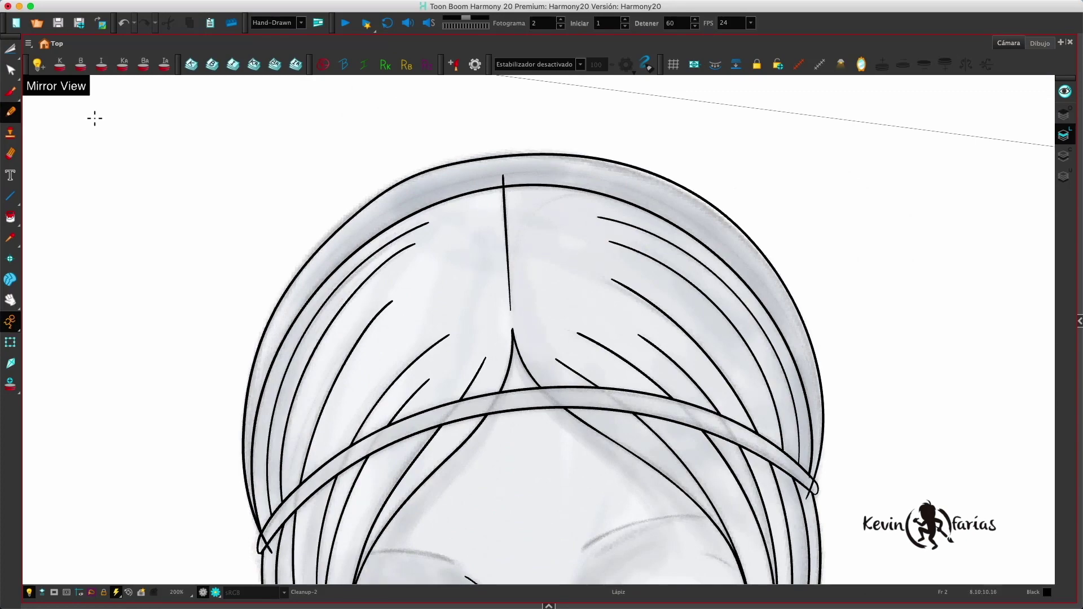
# Trim the overlapping line ends at both ends of the headband with the Cutter.
pyautogui.hotkey('alt', 'q')
pyautogui.hotkey('alt', 't')
pyautogui.moveTo(232, 368); pyautogui.dragTo(295, 276)
pyautogui.press('2')
pyautogui.moveTo(902, 395); pyautogui.dragTo(623, 275)
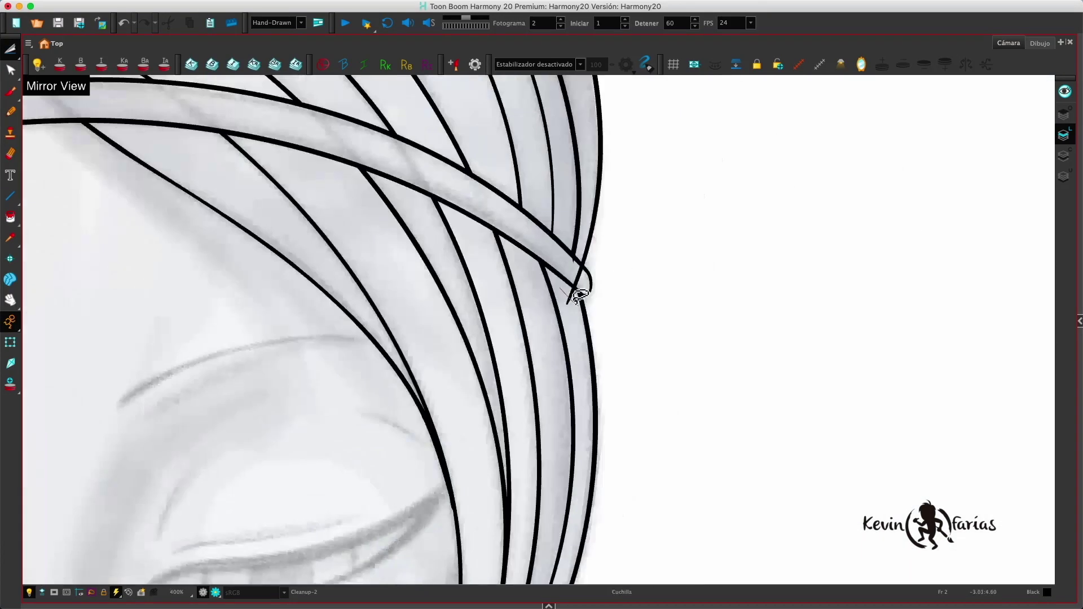
pyautogui.press('1')
pyautogui.press('1')
pyautogui.press('2')
# Trace the jaw contour with the Pencil from the chin up to the hair on each side.
pyautogui.hotkey('alt', '/')
pyautogui.moveTo(427, 519)
pyautogui.mouseDown()
pyautogui.moveTo(486, 440)
pyautogui.moveTo(248, 163)
pyautogui.mouseUp()
pyautogui.hotkey('ctrl', 'z')
pyautogui.moveTo(496, 453)
pyautogui.mouseDown()
pyautogui.moveTo(291, 264)
pyautogui.moveTo(241, 138)
pyautogui.mouseUp()
pyautogui.moveTo(496, 453)
pyautogui.mouseDown()
pyautogui.moveTo(688, 329)
pyautogui.moveTo(786, 143)
pyautogui.mouseUp()
# Adjust the upper end of the jaw line with the Contour Editor and trim the overlapping line ends beside the face.
pyautogui.hotkey('alt', 'q')
pyautogui.press('2')
pyautogui.moveTo(858, 98); pyautogui.dragTo(846, 147)
pyautogui.moveTo(842, 142); pyautogui.dragTo(847, 148)
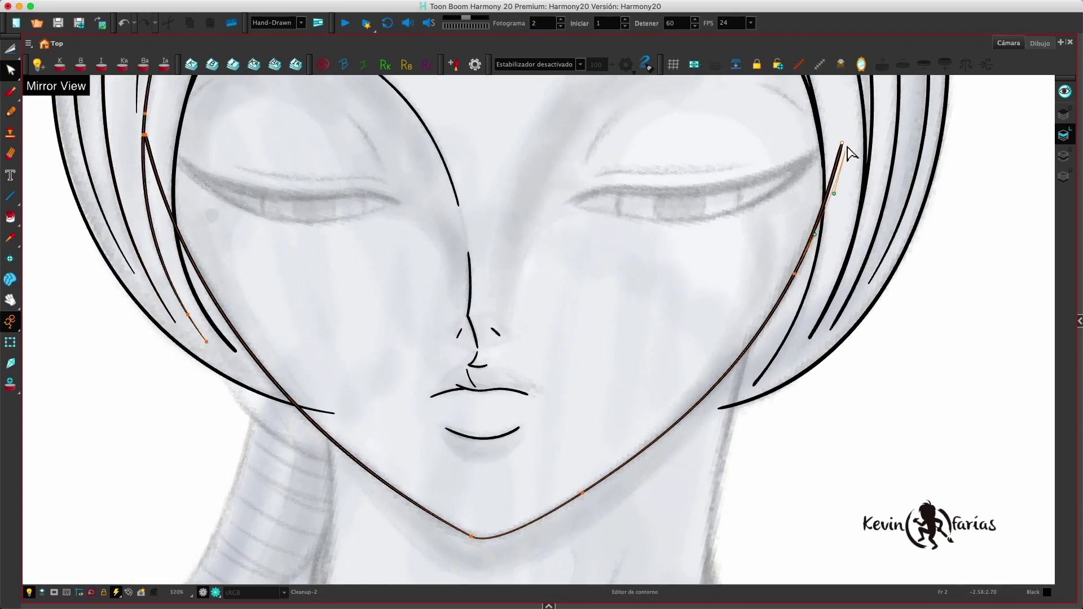
pyautogui.press('1')
pyautogui.hotkey('alt', 't')
pyautogui.press('1')
pyautogui.press('1')
# Trace both sides of the neck with the Pencil from the jaw down towards the shoulders.
pyautogui.hotkey('alt', '/')
pyautogui.press('2')
pyautogui.press('2')
pyautogui.press('2')
pyautogui.moveTo(469, 471); pyautogui.dragTo(800, 107)
pyautogui.moveTo(363, 419); pyautogui.dragTo(514, 179)
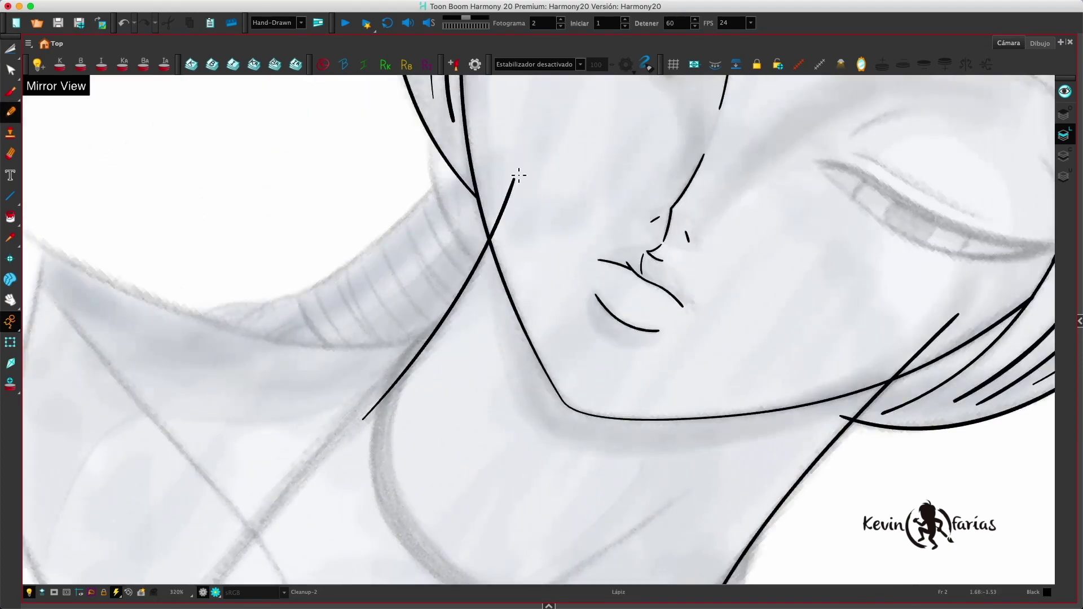
# Trace the shoulder lines and the curved lower edge of the bust with the Pencil.
pyautogui.moveTo(665, 169); pyautogui.dragTo(305, 382)
pyautogui.press('1')
pyautogui.moveTo(652, 396)
pyautogui.mouseDown()
pyautogui.moveTo(401, 266)
pyautogui.moveTo(369, 209)
pyautogui.mouseUp()
pyautogui.moveTo(916, 232)
pyautogui.mouseDown()
pyautogui.moveTo(667, 459)
pyautogui.moveTo(59, 230)
pyautogui.mouseUp()
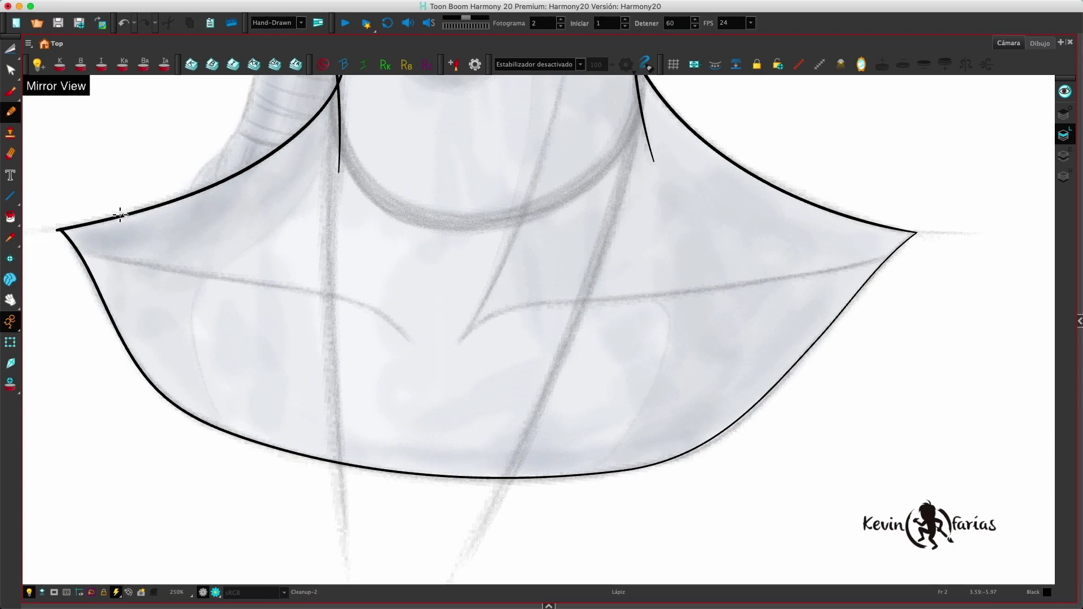
# Trim the overlapping neck and shoulder lines with the Cutter.
pyautogui.hotkey('alt', 't')
pyautogui.moveTo(850, 353); pyautogui.dragTo(793, 344)
pyautogui.press('1')
pyautogui.moveTo(788, 303)
pyautogui.mouseDown()
pyautogui.moveTo(727, 362)
pyautogui.moveTo(990, 215)
pyautogui.moveTo(492, 476)
pyautogui.mouseUp()
# Trace the collarbone lines with the Pencil and trim the overlap at the shoulder tip.
pyautogui.hotkey('alt', '/')
pyautogui.press('2')
pyautogui.press('2')
pyautogui.hotkey('shift', 'x')
pyautogui.moveTo(616, 380); pyautogui.dragTo(171, 293)
pyautogui.hotkey('alt', 't')
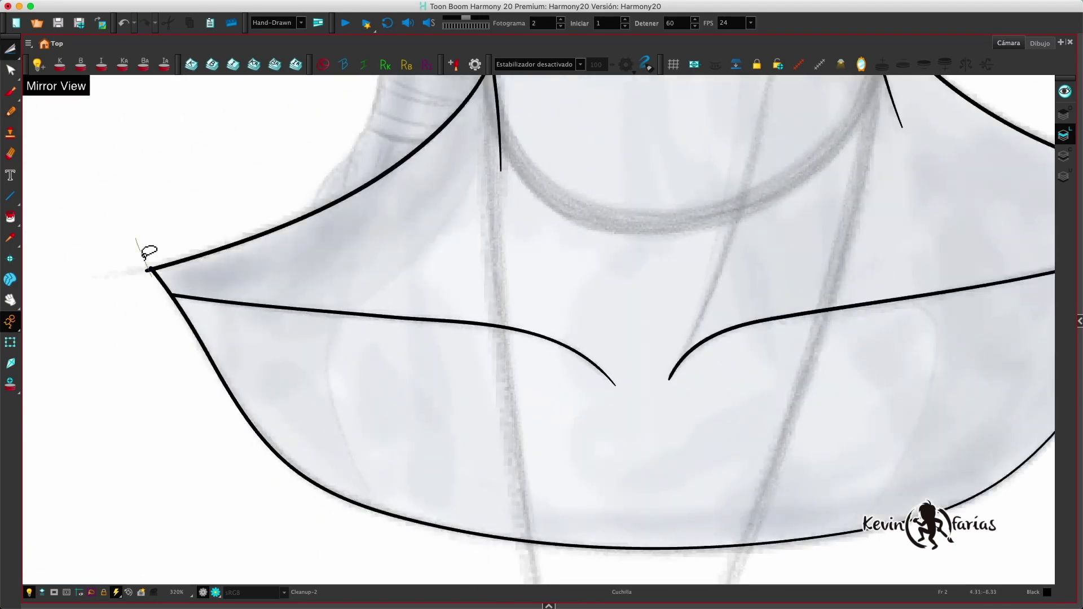
pyautogui.moveTo(143, 258); pyautogui.dragTo(141, 274)
# Trace the outline and end strands of the wrapped ponytail beside the neck with the Pencil, and trim the crossing lines.
pyautogui.press('1')
pyautogui.press('1')
pyautogui.press('1')
pyautogui.hotkey('alt', '/')
pyautogui.press('v')
pyautogui.press('v')
pyautogui.press('v')
pyautogui.press('2')
pyautogui.press('2')
pyautogui.press('2')
pyautogui.press('2')
pyautogui.press('2')
pyautogui.moveTo(455, 399); pyautogui.dragTo(459, 251)
pyautogui.press('c')
pyautogui.press('c')
pyautogui.moveTo(640, 76); pyautogui.dragTo(384, 486)
pyautogui.moveTo(456, 367); pyautogui.dragTo(295, 500)
pyautogui.moveTo(558, 362); pyautogui.dragTo(481, 469)
pyautogui.click(10, 49)
pyautogui.moveTo(282, 474); pyautogui.dragTo(508, 445)
# Trace the curved wrapping bands across the ponytail with the Pencil and trim their ends outside its outline.
pyautogui.press('1')
pyautogui.press('1')
pyautogui.press('1')
pyautogui.hotkey('alt', '/')
pyautogui.moveTo(476, 152); pyautogui.dragTo(487, 442)
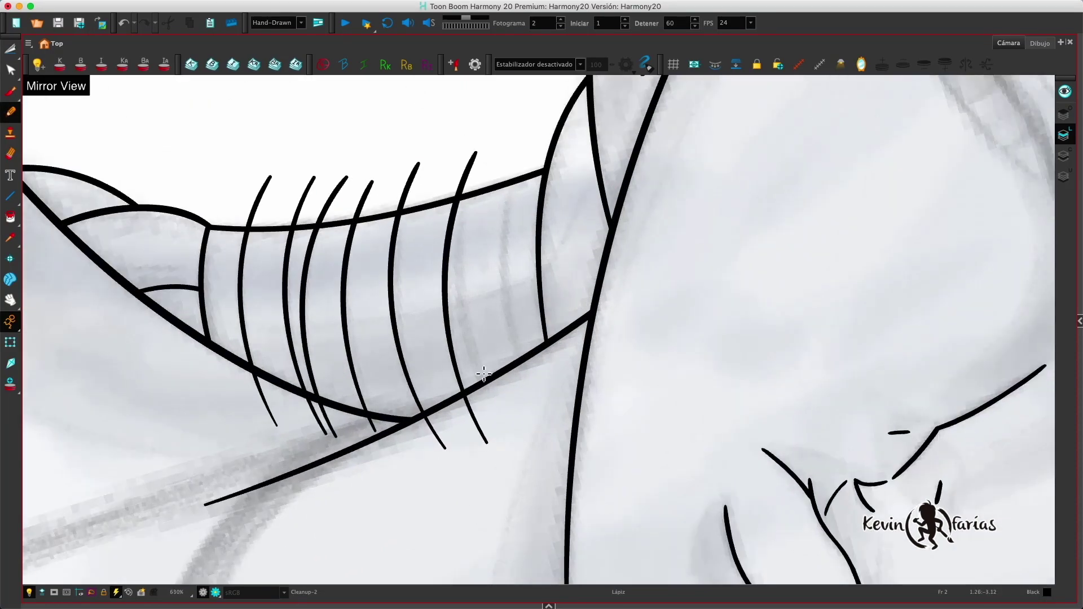
pyautogui.moveTo(489, 128); pyautogui.dragTo(496, 446)
pyautogui.moveTo(533, 125); pyautogui.dragTo(535, 437)
pyautogui.hotkey('alt', 't')
pyautogui.moveTo(254, 194)
pyautogui.mouseDown()
pyautogui.moveTo(508, 162)
pyautogui.moveTo(271, 417)
pyautogui.mouseUp()
# Trace the diagonal neck muscle line down to the inner end of the collarbone with the Pencil.
pyautogui.press('1')
pyautogui.press('1')
pyautogui.press('1')
pyautogui.hotkey('alt', '/')
pyautogui.moveTo(676, 102); pyautogui.dragTo(361, 496)
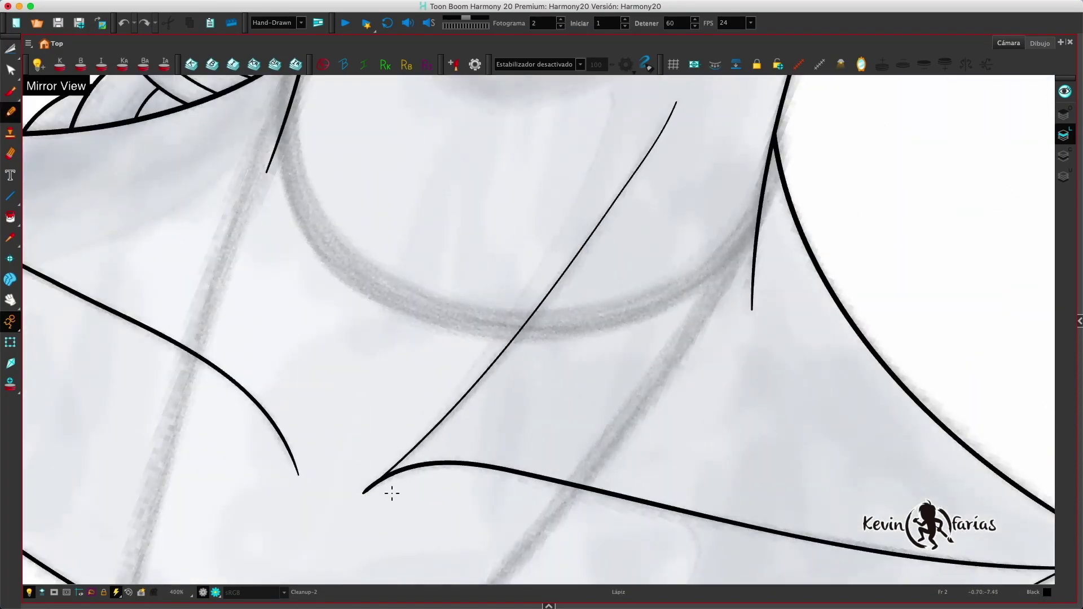
# Mirror the view and adjust a traced contour line with the Contour Editor.
pyautogui.press('1')
pyautogui.press('1')
pyautogui.press('1')
pyautogui.press('1')
pyautogui.press('1')
pyautogui.press('1')
pyautogui.press('v')
pyautogui.hotkey('alt', 'q')
pyautogui.press('4')
pyautogui.moveTo(718, 150); pyautogui.dragTo(681, 235)
# Trace the brow line above one eye and trim its overlap with the hair.
pyautogui.press('2')
pyautogui.press('2')
pyautogui.press('2')
pyautogui.press('2')
pyautogui.press('2')
pyautogui.press('2')
pyautogui.press('c')
pyautogui.press('c')
pyautogui.press('c')
pyautogui.moveTo(419, 477)
pyautogui.mouseDown()
pyautogui.moveTo(465, 293)
pyautogui.moveTo(539, 196)
pyautogui.mouseUp()
pyautogui.press('1')
pyautogui.press('1')
pyautogui.press('1')
pyautogui.hotkey('alt', 't')
# Trace the remaining brow line and the short fold lines around the eyes with the Pencil.
pyautogui.press('2')
pyautogui.press('2')
pyautogui.press('2')
pyautogui.hotkey('alt', '/')
pyautogui.moveTo(600, 150); pyautogui.dragTo(410, 387)
pyautogui.press('1')
pyautogui.moveTo(418, 330); pyautogui.dragTo(322, 237)
pyautogui.moveTo(360, 401); pyautogui.dragTo(406, 278)
# Trace the upper eyelid crease above each eye with the Pencil.
pyautogui.press('1')
pyautogui.press('1')
pyautogui.press('v')
pyautogui.press('2')
pyautogui.press('2')
pyautogui.moveTo(553, 317); pyautogui.dragTo(250, 307)
pyautogui.moveTo(570, 292); pyautogui.dragTo(878, 240)
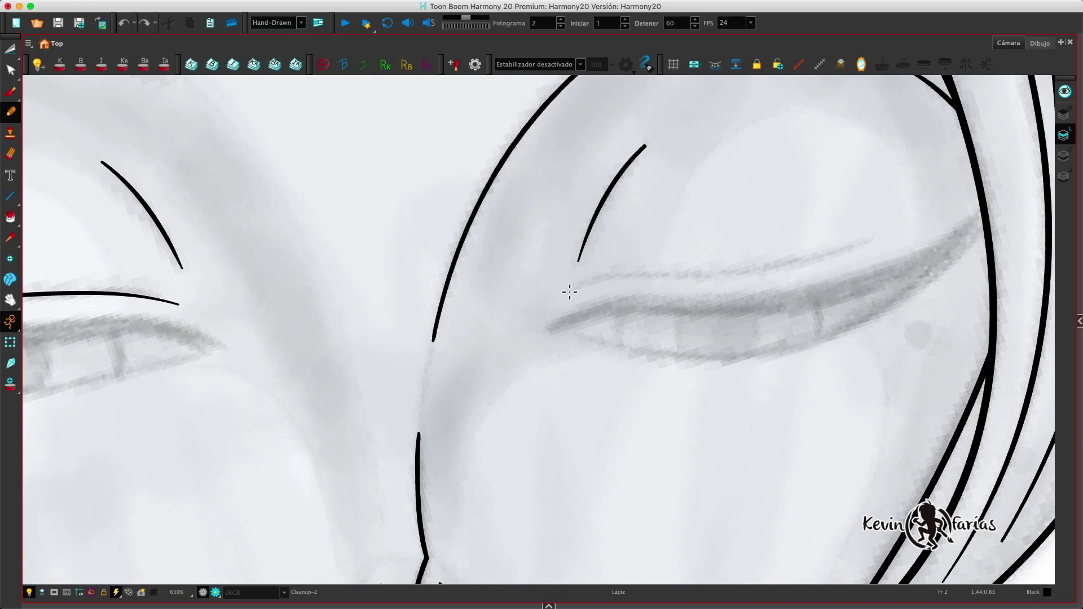
# Trace the upper and lower edges of the first eye opening and adjust their curves with the Contour Editor.
pyautogui.scroll(-4, 655, 280)
pyautogui.scroll(4, 562, 286)
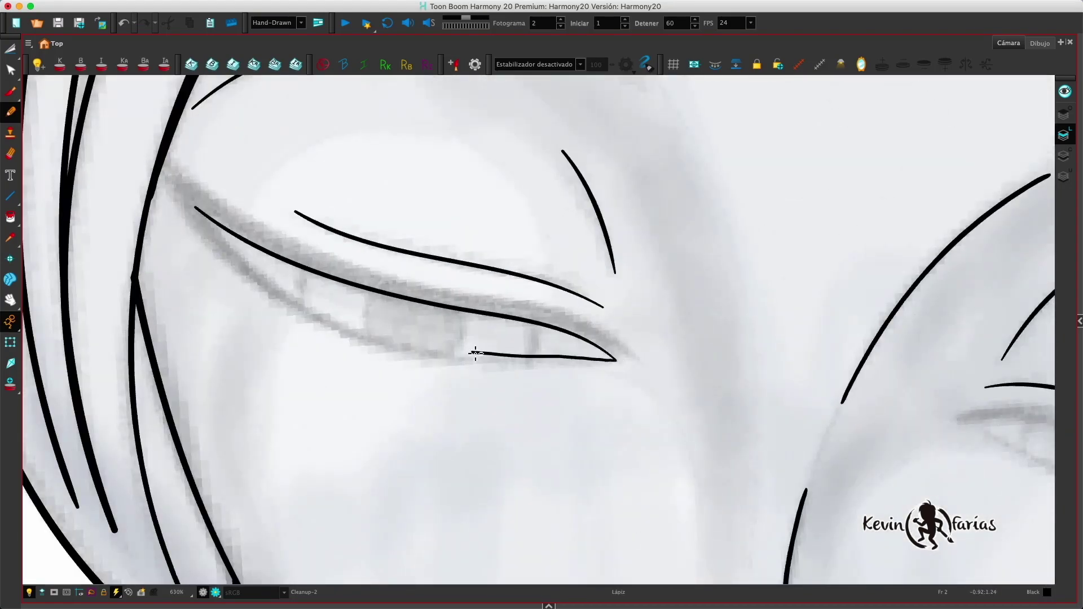
pyautogui.moveTo(554, 356); pyautogui.dragTo(195, 207)
pyautogui.hotkey('alt', 'q')
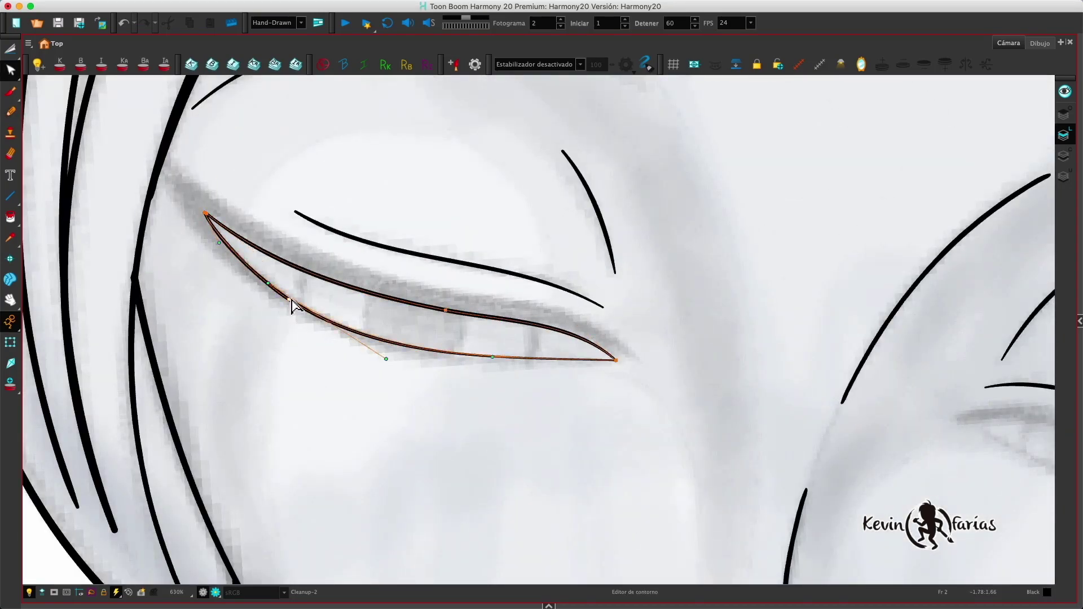
# Trace four curved iris and eye-corner lines across the first eye opening and trim their protruding ends.
pyautogui.click(12, 112)
pyautogui.moveTo(313, 254); pyautogui.dragTo(311, 331)
pyautogui.moveTo(519, 299); pyautogui.dragTo(522, 366)
pyautogui.moveTo(386, 282); pyautogui.dragTo(385, 356)
pyautogui.moveTo(445, 288); pyautogui.dragTo(441, 364)
pyautogui.click(14, 67)
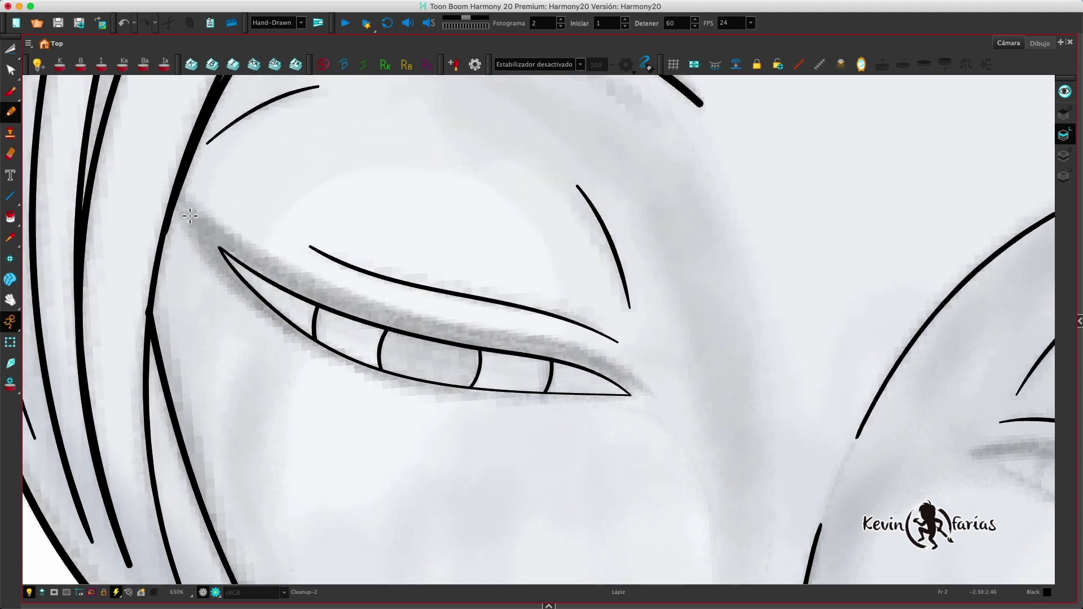
# Trace the upper edge of the first eye's thick lash line with the Pencil and refine it with the Contour Editor.
pyautogui.moveTo(169, 177)
pyautogui.mouseDown()
pyautogui.moveTo(268, 315)
pyautogui.moveTo(346, 359)
pyautogui.mouseUp()
pyautogui.hotkey('ctrl', 'z')
pyautogui.moveTo(655, 398)
pyautogui.mouseDown()
pyautogui.moveTo(401, 309)
pyautogui.moveTo(147, 161)
pyautogui.mouseUp()
pyautogui.hotkey('alt', 'q')
pyautogui.click(244, 245)
pyautogui.moveTo(244, 246); pyautogui.dragTo(248, 242)
# Trim the lash line overlaps on the first eye and fill its lash line and iris with black.
pyautogui.hotkey('alt', 't')
pyautogui.press('1')
pyautogui.press('1')
pyautogui.moveTo(705, 278); pyautogui.dragTo(687, 237)
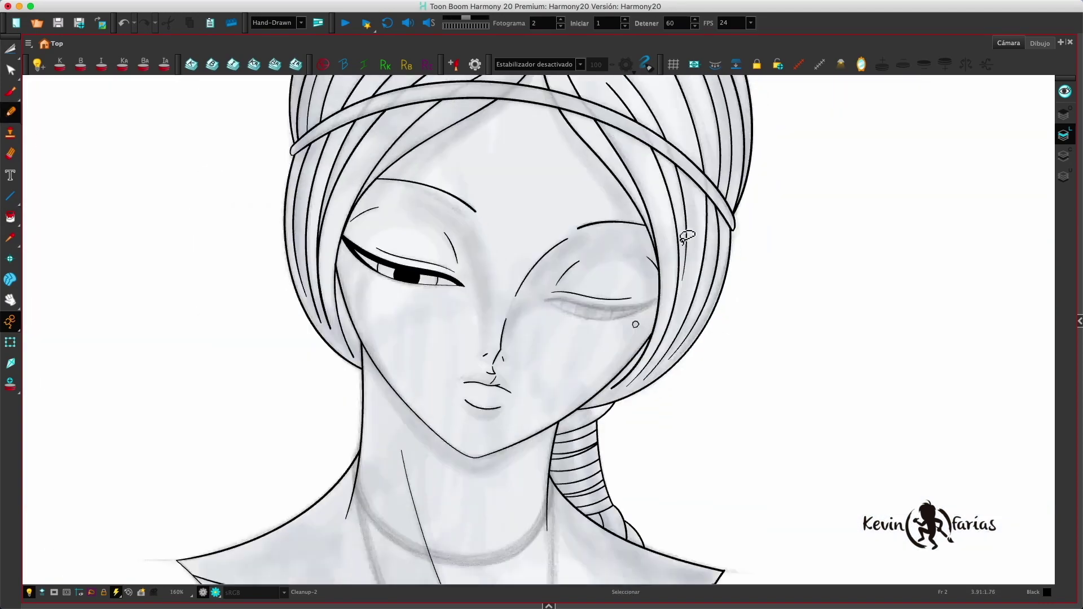
# Trace the thick upper lash line of the second eye with the Pencil and adjust its curve with the Contour Editor.
pyautogui.press('4')
pyautogui.press('2')
pyautogui.press('2')
pyautogui.press('2')
pyautogui.press('2')
pyautogui.press('2')
pyautogui.press('2')
pyautogui.moveTo(586, 305)
pyautogui.mouseDown()
pyautogui.moveTo(509, 274)
pyautogui.moveTo(221, 211)
pyautogui.mouseUp()
pyautogui.moveTo(595, 293)
pyautogui.mouseDown()
pyautogui.moveTo(416, 309)
pyautogui.moveTo(223, 212)
pyautogui.moveTo(574, 310)
pyautogui.mouseUp()
pyautogui.hotkey('alt', 'q')
pyautogui.hotkey('alt', 't')
pyautogui.hotkey('alt', 'q')
pyautogui.moveTo(269, 259); pyautogui.dragTo(273, 254)
# Trace the second eye's lower lid and four curved iris and eye-corner lines, and trim their protruding ends.
pyautogui.hotkey('alt', '/')
pyautogui.moveTo(594, 294)
pyautogui.mouseDown()
pyautogui.moveTo(174, 157)
pyautogui.moveTo(401, 302)
pyautogui.mouseUp()
pyautogui.hotkey('alt', 't')
pyautogui.hotkey('alt', '/')
pyautogui.moveTo(330, 248); pyautogui.dragTo(330, 309)
pyautogui.moveTo(517, 320); pyautogui.dragTo(514, 267)
pyautogui.moveTo(396, 319); pyautogui.dragTo(388, 258)
pyautogui.moveTo(459, 317); pyautogui.dragTo(466, 276)
pyautogui.hotkey('alt', 't')
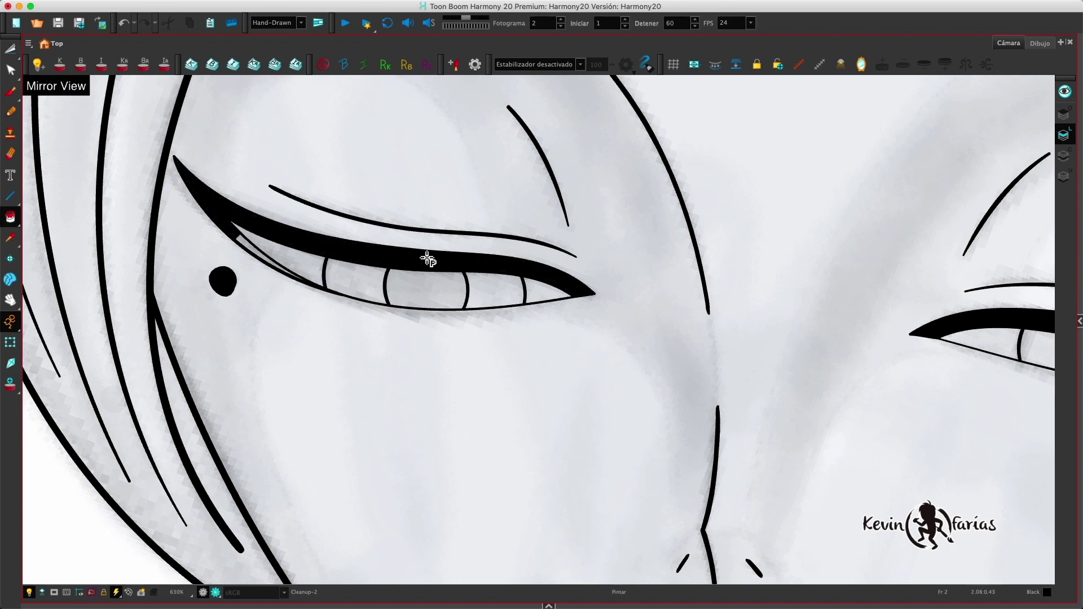
# Fill the iris of the eye beside the beauty mark with black and restore the unmirrored full view.
pyautogui.click(427, 288)
pyautogui.press('1')
pyautogui.press('1')
pyautogui.press('1')
pyautogui.press('4')
# Trace a curved choker line around the neck with the Pencil, refine it with the Contour Editor and trim its protruding ends.
pyautogui.hotkey('alt', '/')
pyautogui.moveTo(686, 401); pyautogui.dragTo(694, 367)
pyautogui.press('2')
pyautogui.press('2')
pyautogui.moveTo(665, 231)
pyautogui.mouseDown()
pyautogui.moveTo(274, 287)
pyautogui.moveTo(331, 150)
pyautogui.mouseUp()
pyautogui.hotkey('alt', 'q')
pyautogui.moveTo(423, 445); pyautogui.dragTo(433, 462)
pyautogui.hotkey('alt', 't')
pyautogui.moveTo(642, 265); pyautogui.dragTo(684, 232)
pyautogui.moveTo(291, 158); pyautogui.dragTo(330, 175)
# Trace the remaining choker edge and the hanging necklace cords with the Pencil, redoing one misplaced stroke.
pyautogui.hotkey('alt', '/')
pyautogui.moveTo(319, 344)
pyautogui.mouseDown()
pyautogui.moveTo(299, 216)
pyautogui.moveTo(660, 315)
pyautogui.mouseUp()
pyautogui.press('1')
pyautogui.moveTo(702, 387)
pyautogui.mouseDown()
pyautogui.moveTo(688, 265)
pyautogui.moveTo(686, 398)
pyautogui.mouseUp()
pyautogui.moveTo(559, 158)
pyautogui.mouseDown()
pyautogui.moveTo(326, 528)
pyautogui.moveTo(345, 523)
pyautogui.mouseUp()
pyautogui.press('2')
pyautogui.moveTo(829, 364)
pyautogui.mouseDown()
pyautogui.moveTo(831, 193)
pyautogui.moveTo(391, 509)
pyautogui.mouseUp()
pyautogui.press('super+z')
pyautogui.moveTo(829, 195); pyautogui.dragTo(396, 509)
pyautogui.moveTo(768, 228); pyautogui.dragTo(403, 472)
# Trim the line overlaps where the choker meets the neck and cords with the Cutter, undoing the last cut.
pyautogui.scroll(1, 511, 476)
pyautogui.moveTo(310, 188); pyautogui.dragTo(354, 237)
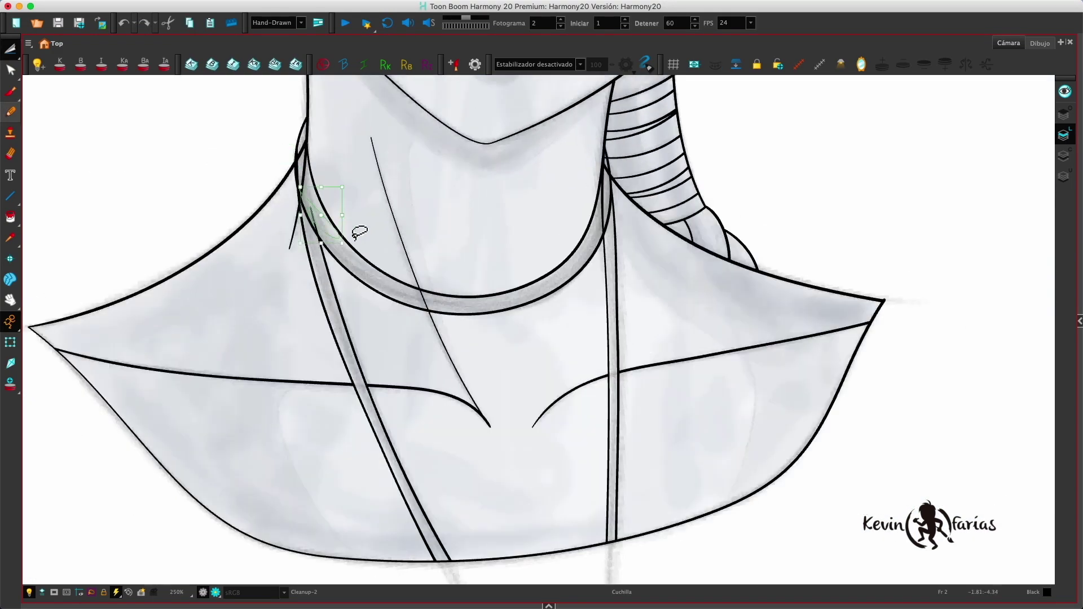
pyautogui.moveTo(586, 209); pyautogui.dragTo(606, 145)
pyautogui.scroll(6, 621, 135)
pyautogui.moveTo(520, 254); pyautogui.dragTo(502, 219)
pyautogui.press('super+z')
pyautogui.scroll(-7, 537, 324)
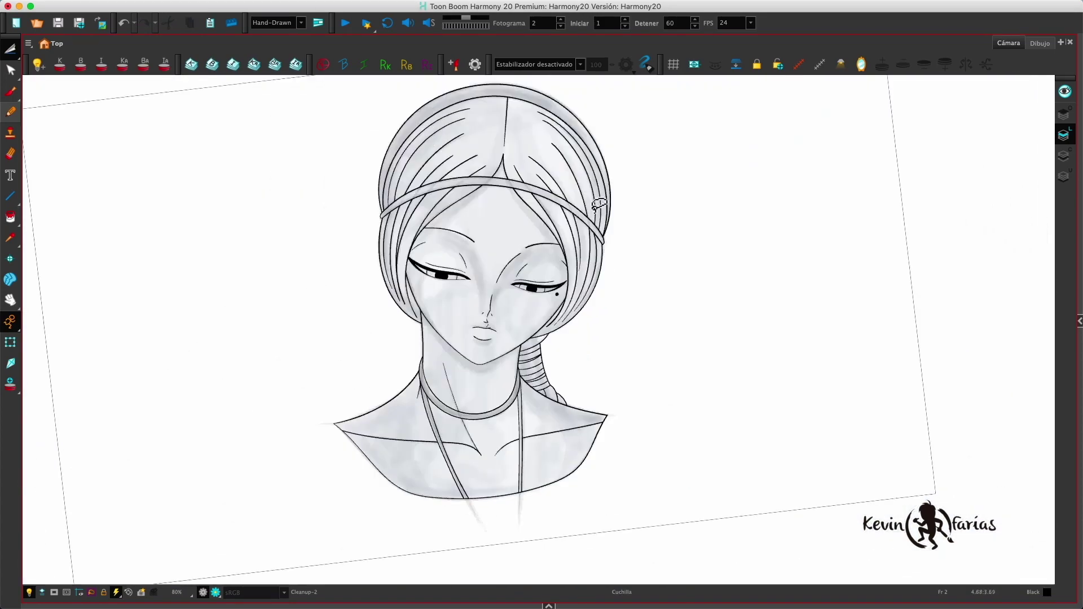
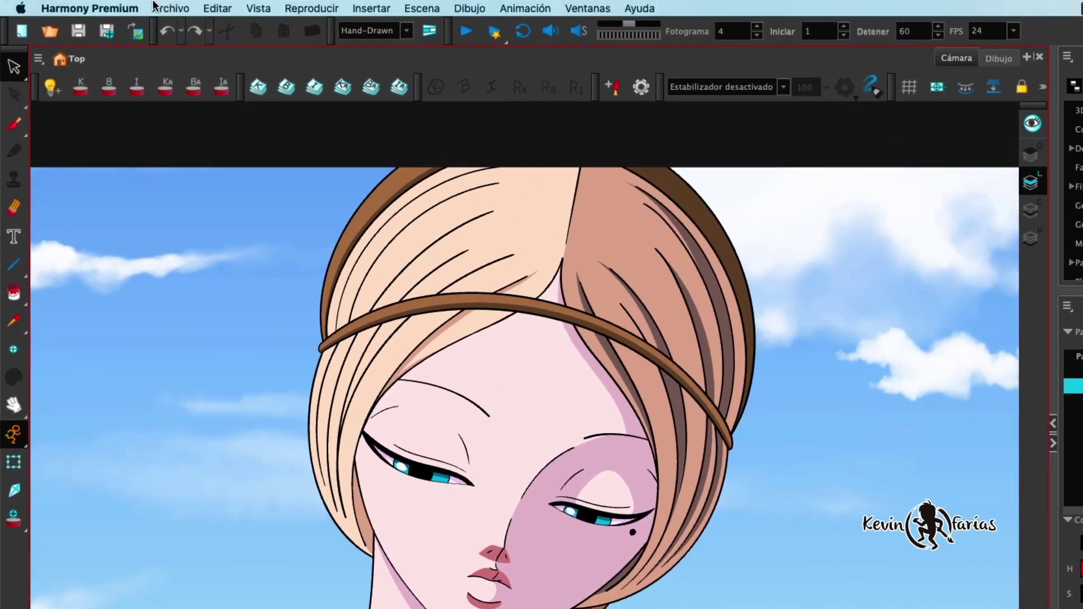
# Import the image BG-ATARDECER.jpg from the MATERIALES folder as a Toon Boom bitmap drawing on a single BG layer.
pyautogui.click(154, 7)
pyautogui.moveTo(316, 214)
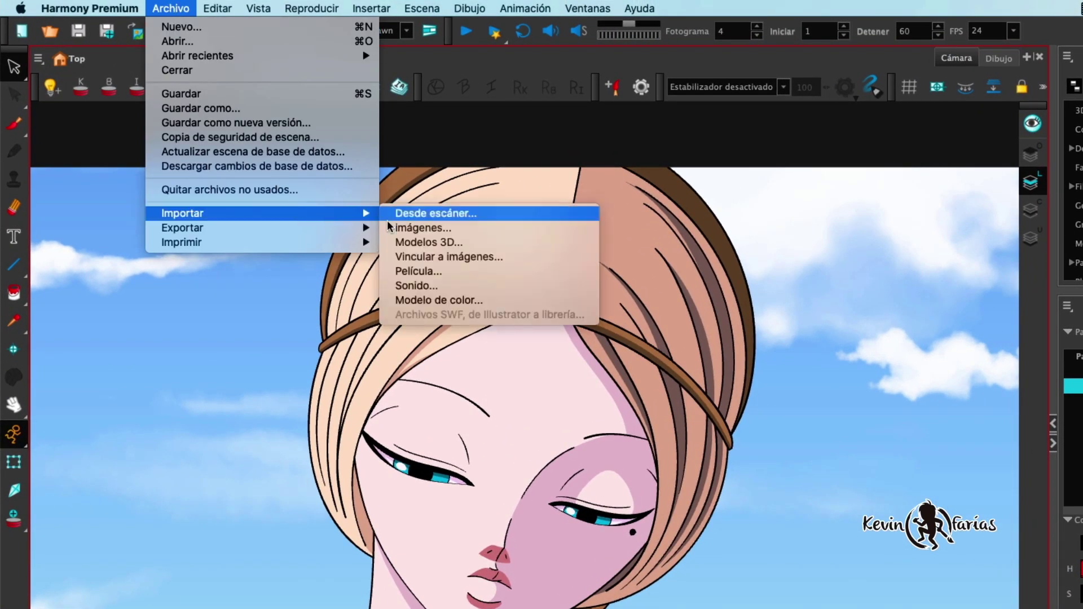
pyautogui.click(406, 228)
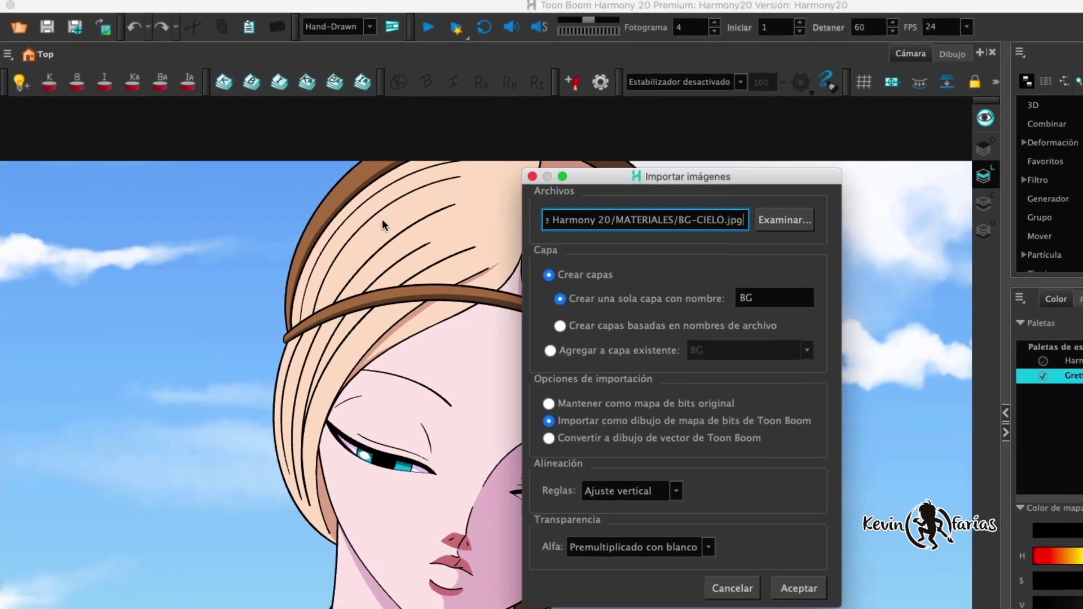
pyautogui.click(772, 220)
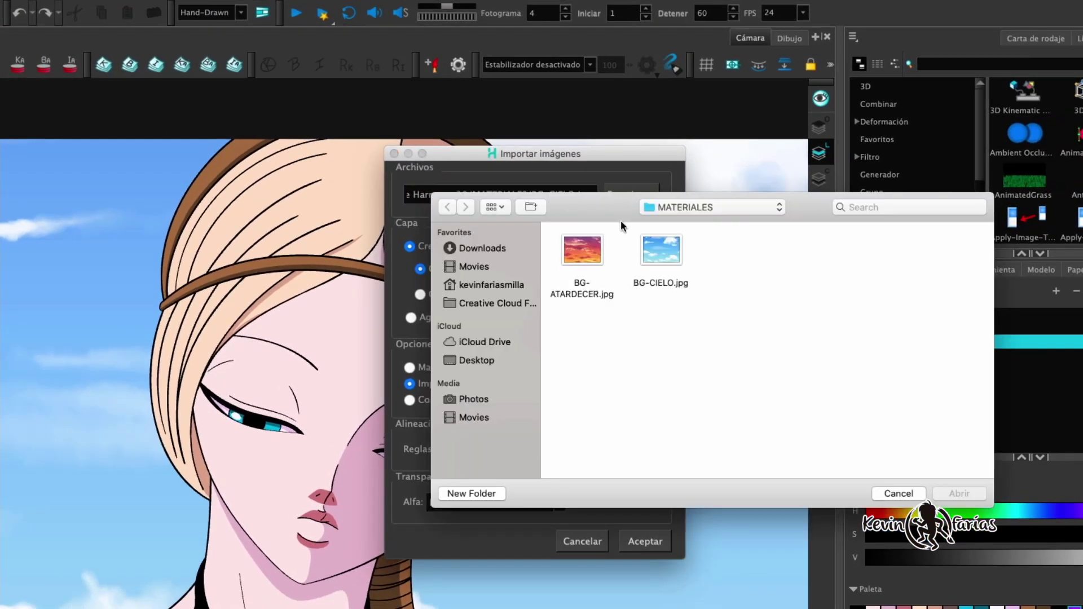
pyautogui.click(598, 252)
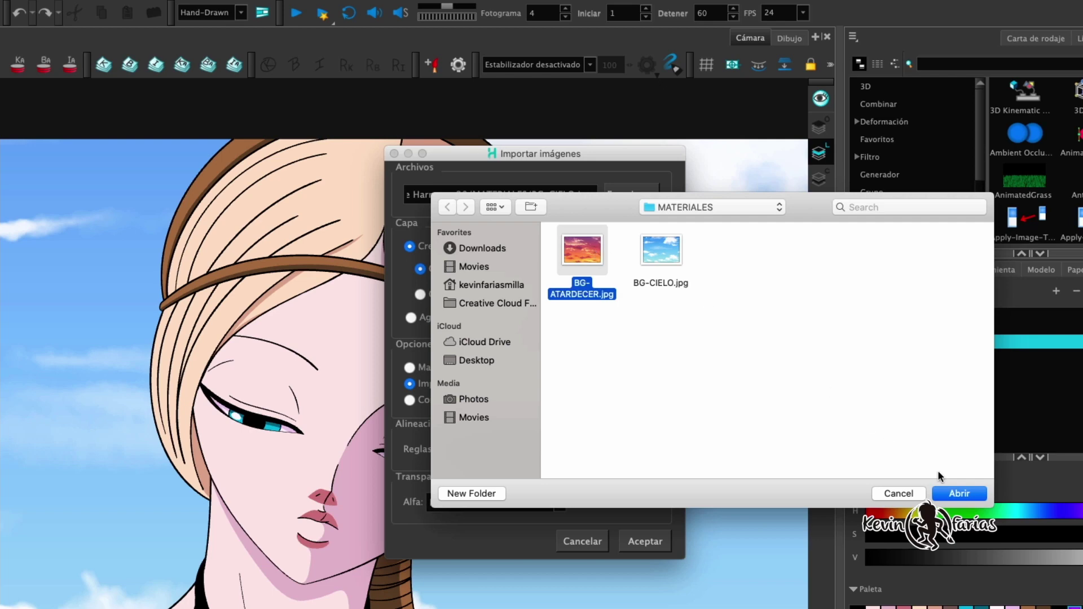
pyautogui.click(966, 495)
pyautogui.click(656, 544)
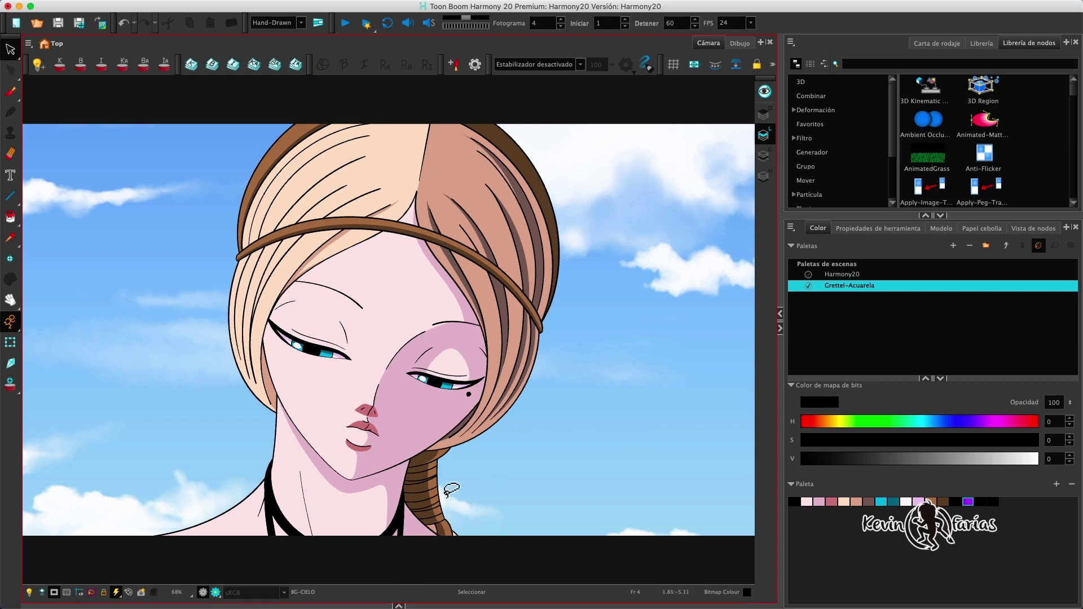
# Hide the blue-sky BG layer in the timeline, leaving the sunset background layer on.
pyautogui.click(399, 605)
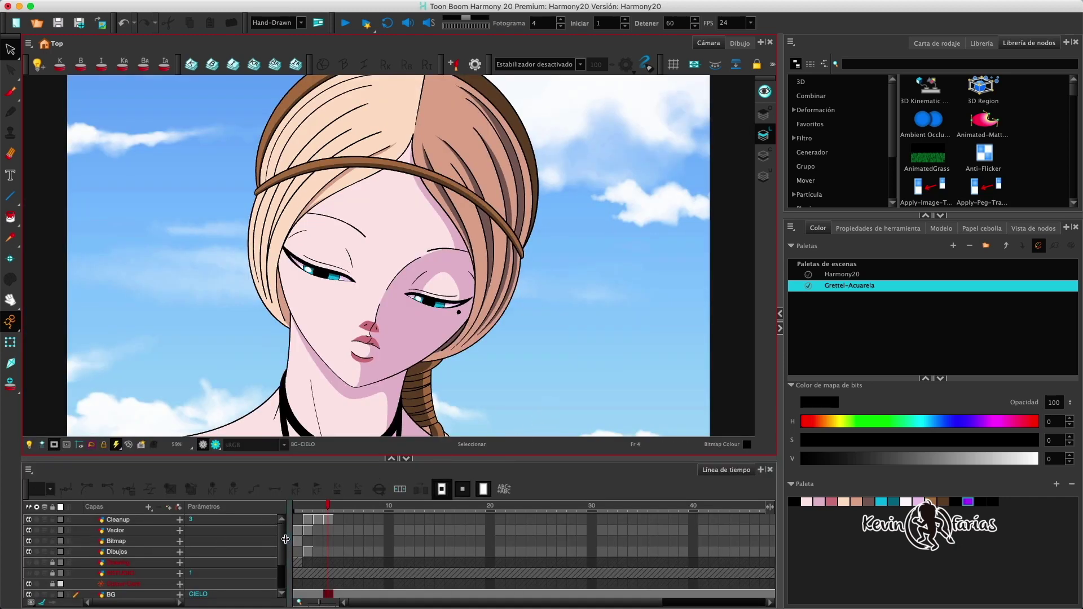
pyautogui.scroll(-3, 282, 550)
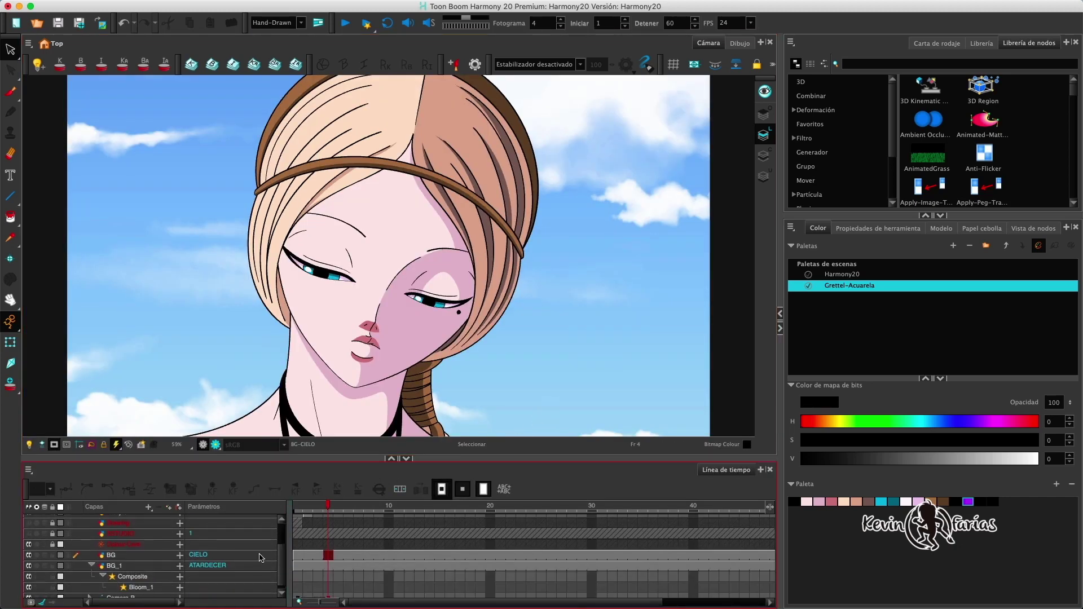
pyautogui.click(28, 557)
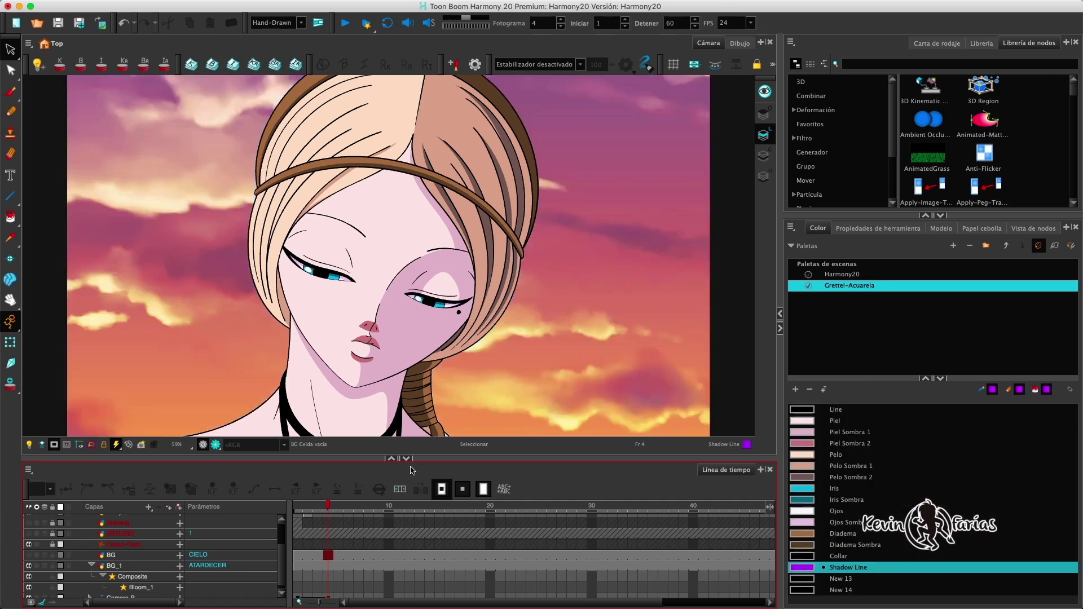
pyautogui.click(406, 458)
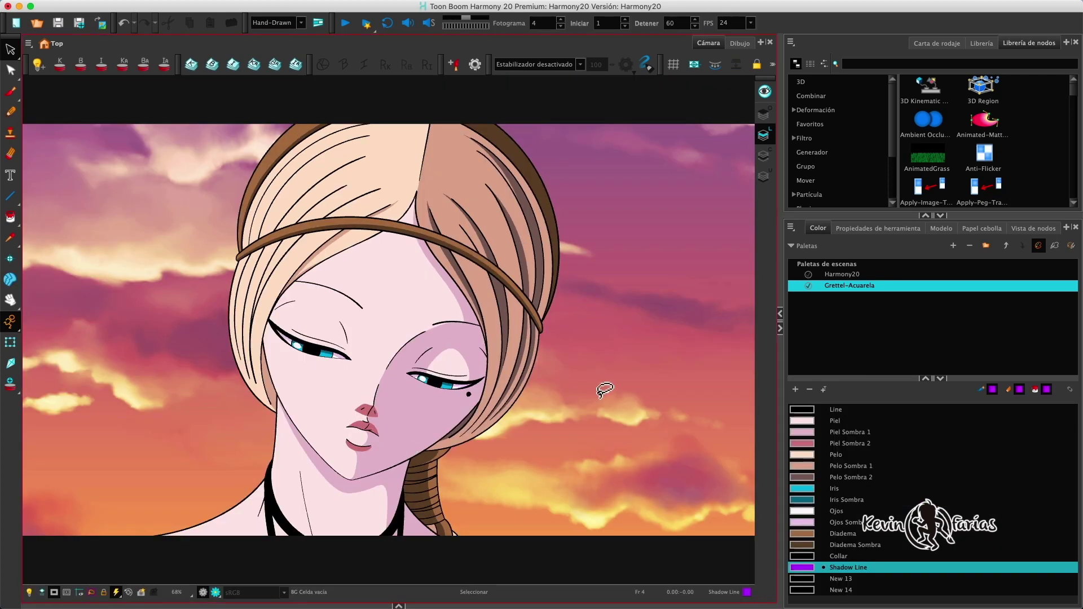
# Preview the rendered frame, return to the normal view, and inspect the colour values of the Piel swatch.
pyautogui.click(216, 592)
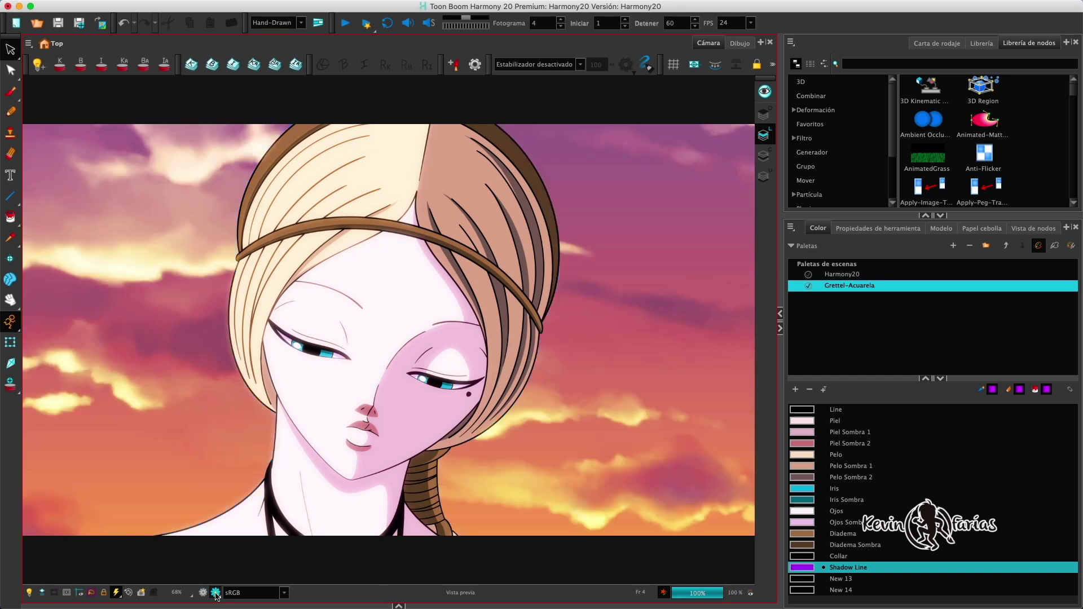
pyautogui.click(203, 592)
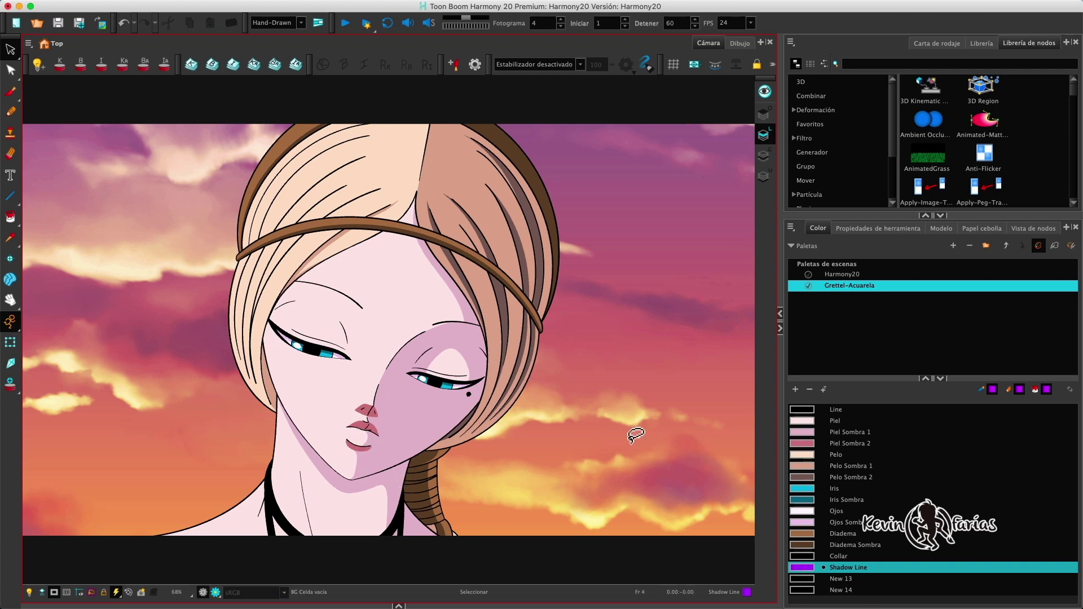
pyautogui.doubleClick(808, 424)
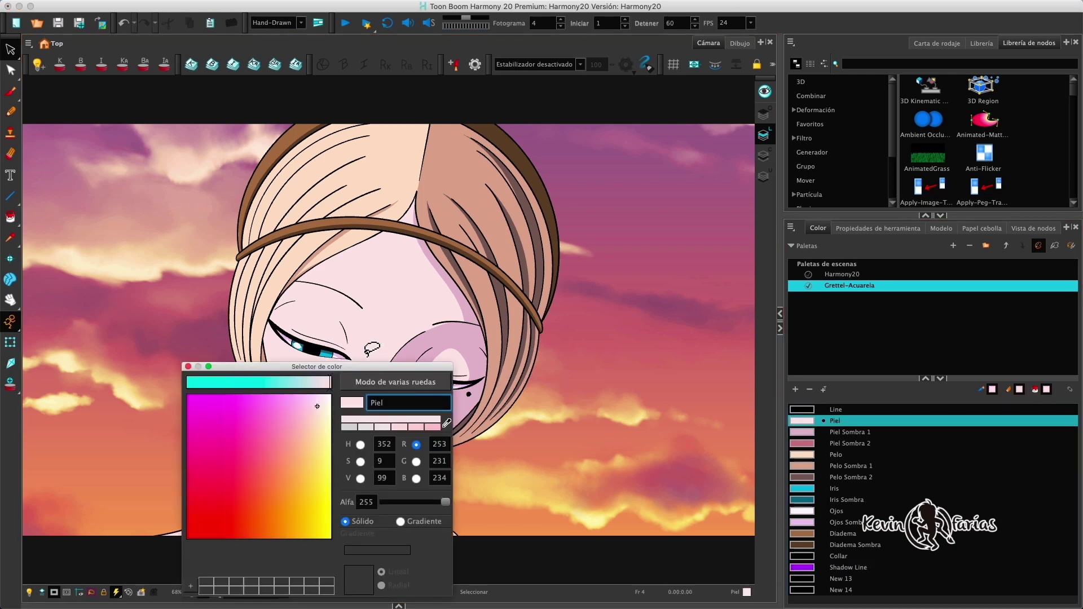
pyautogui.moveTo(361, 366); pyautogui.dragTo(680, 150)
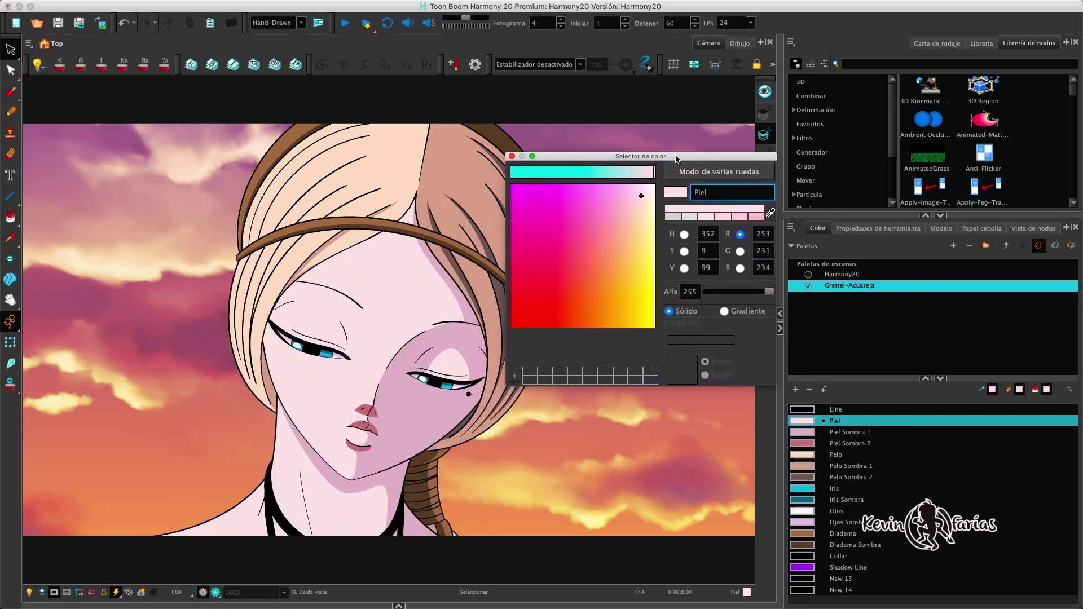
pyautogui.click(508, 150)
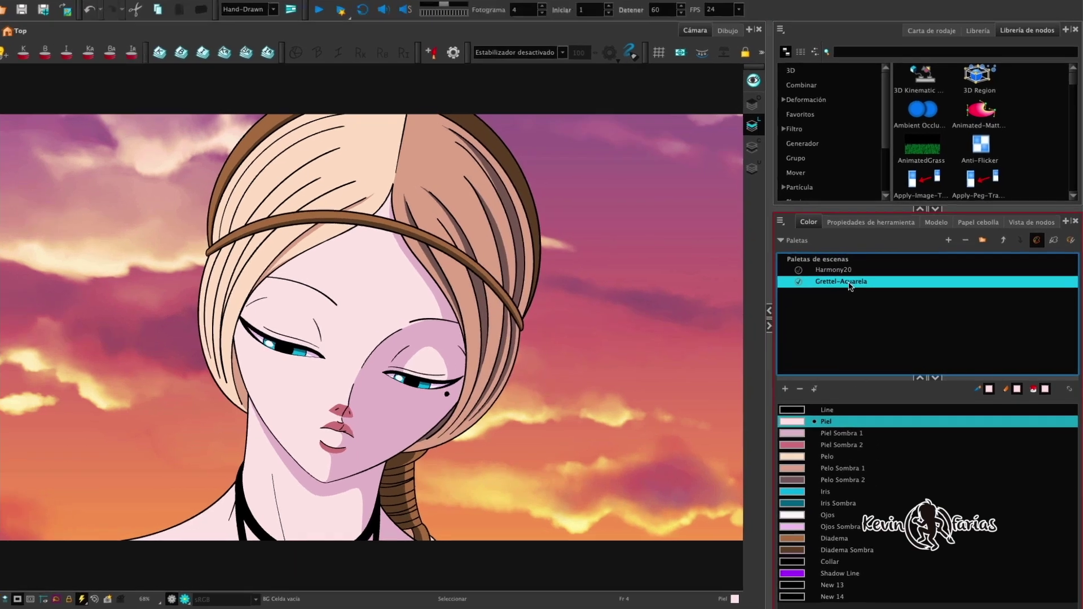
# Clone the Grettel-Acuarela palette under the name Grettel-Acuarela-Tarde.
pyautogui.rightClick(856, 287)
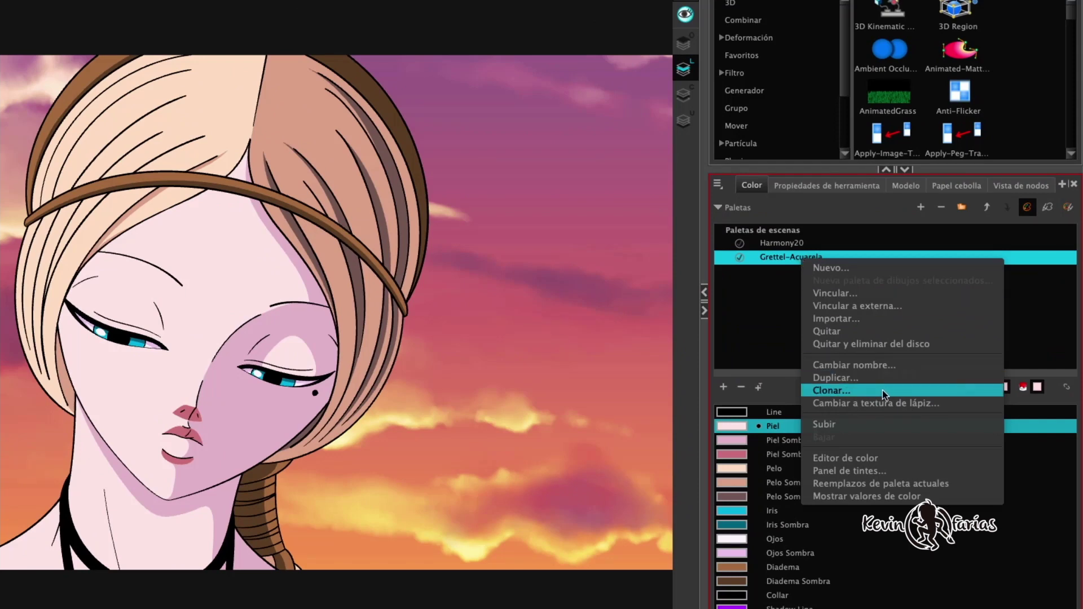
pyautogui.click(881, 390)
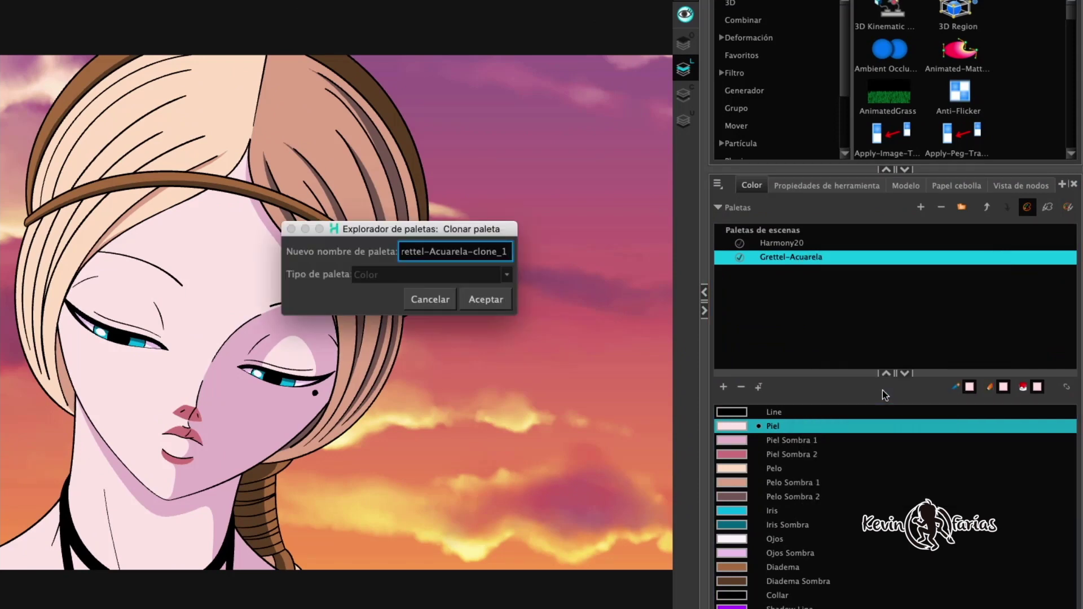
pyautogui.press('BackSpace')
pyautogui.press('BackSpace')
pyautogui.press('BackSpace')
pyautogui.press('BackSpace')
pyautogui.press('BackSpace')
pyautogui.press('BackSpace')
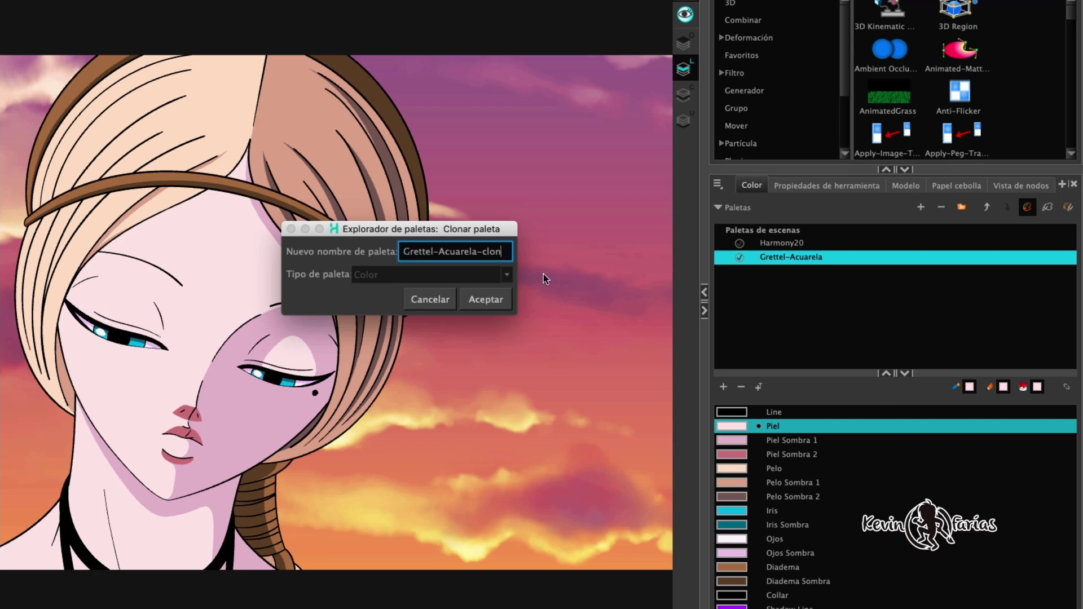
pyautogui.press('BackSpace')
pyautogui.write('Tarde')
pyautogui.click(486, 300)
# Compare the original and cloned palettes and move Grettel-Acuarela-Tarde above Grettel-Acuarela in the scene palette list.
pyautogui.click(798, 272)
pyautogui.press('Up')
pyautogui.press('Down')
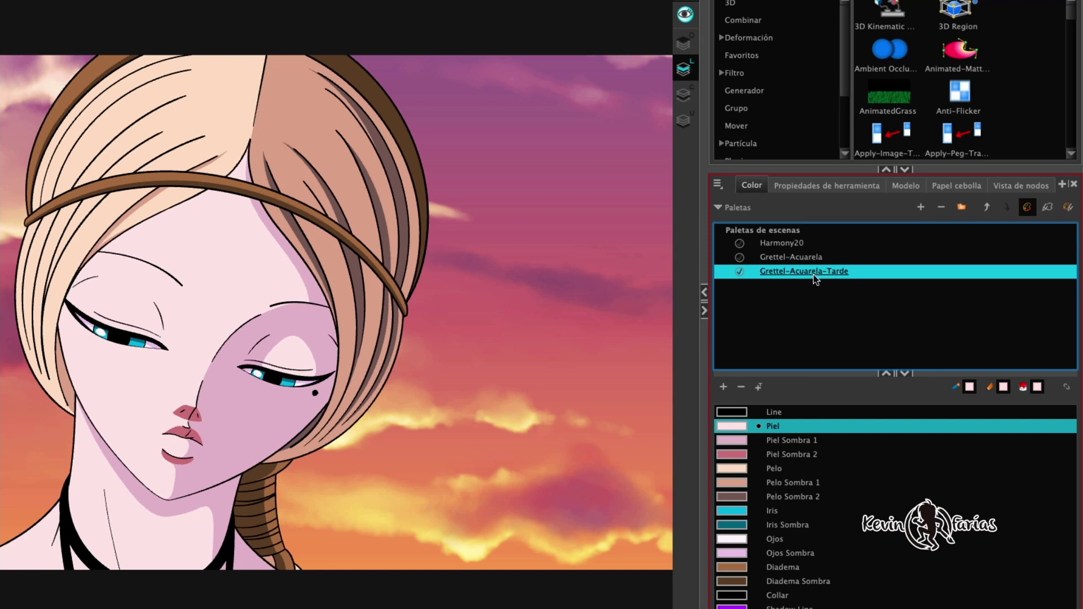
pyautogui.click(818, 258)
pyautogui.click(823, 273)
pyautogui.click(986, 208)
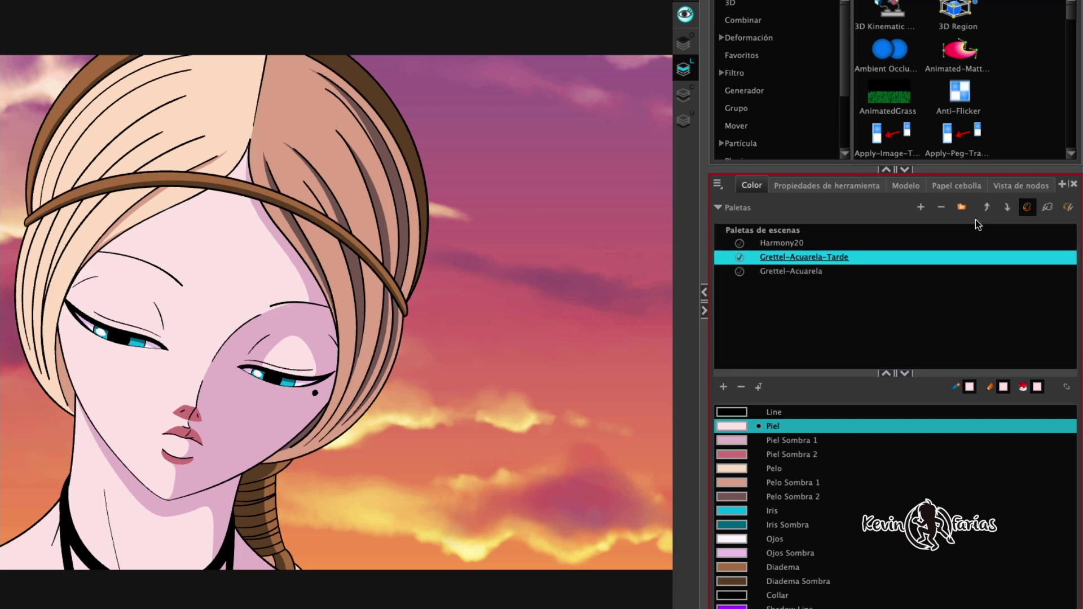
# Open the tint panel for Grettel-Acuarela-Tarde in Mezcla mode, with all swatches from Line to New 14 selected and the preview enabled.
pyautogui.rightClick(801, 261)
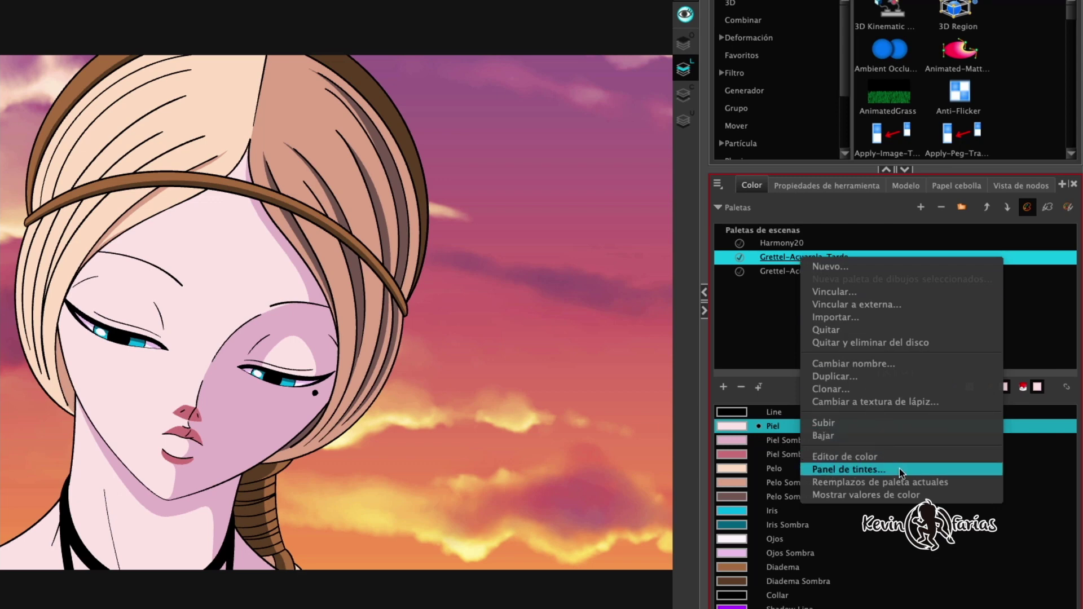
pyautogui.click(914, 472)
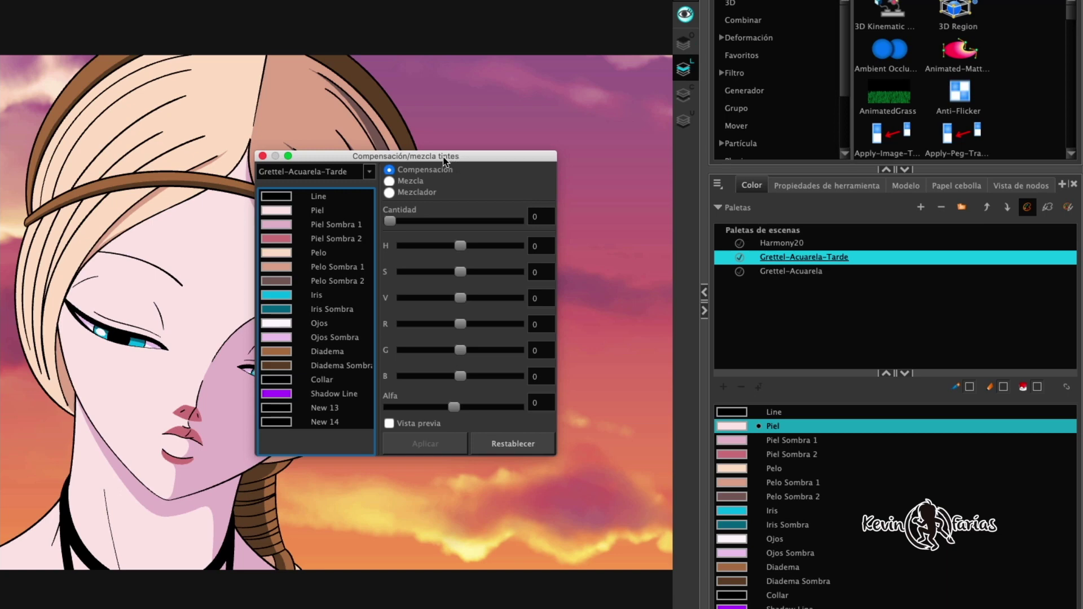
pyautogui.moveTo(446, 158); pyautogui.dragTo(578, 158)
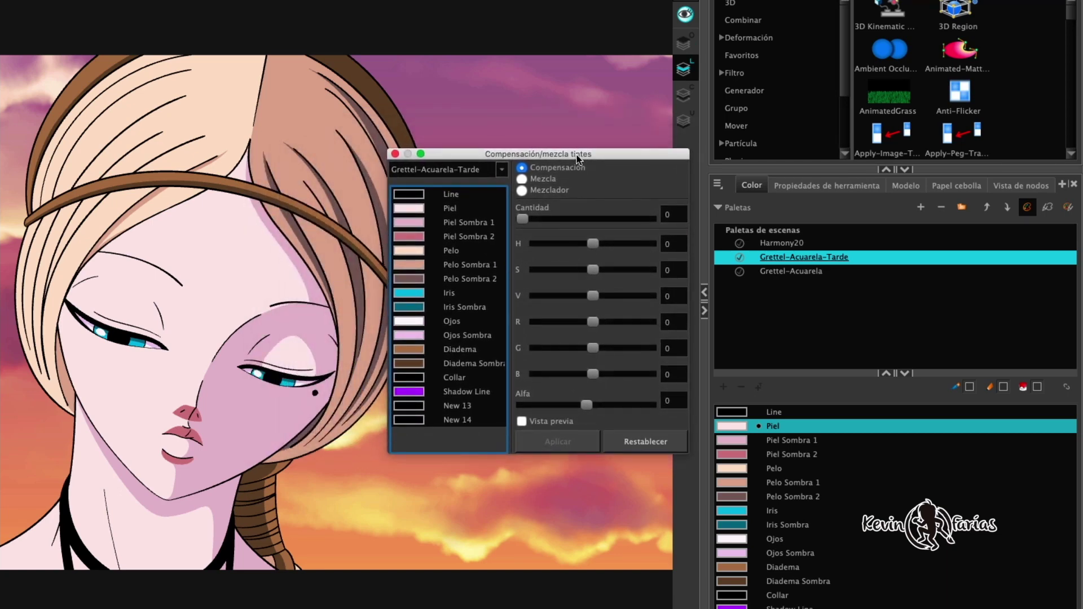
pyautogui.click(543, 179)
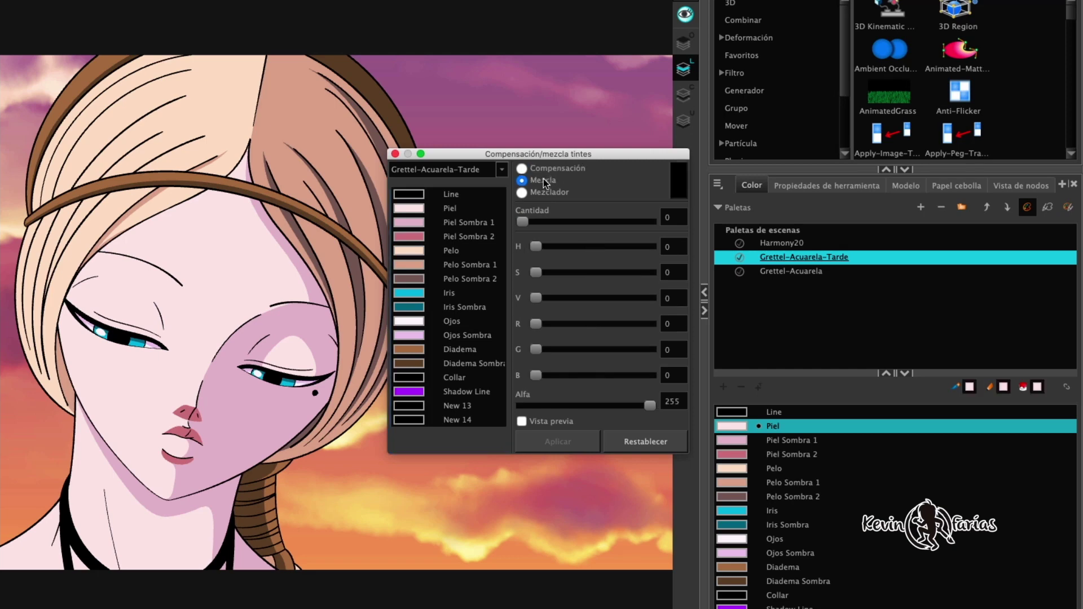
pyautogui.click(462, 193)
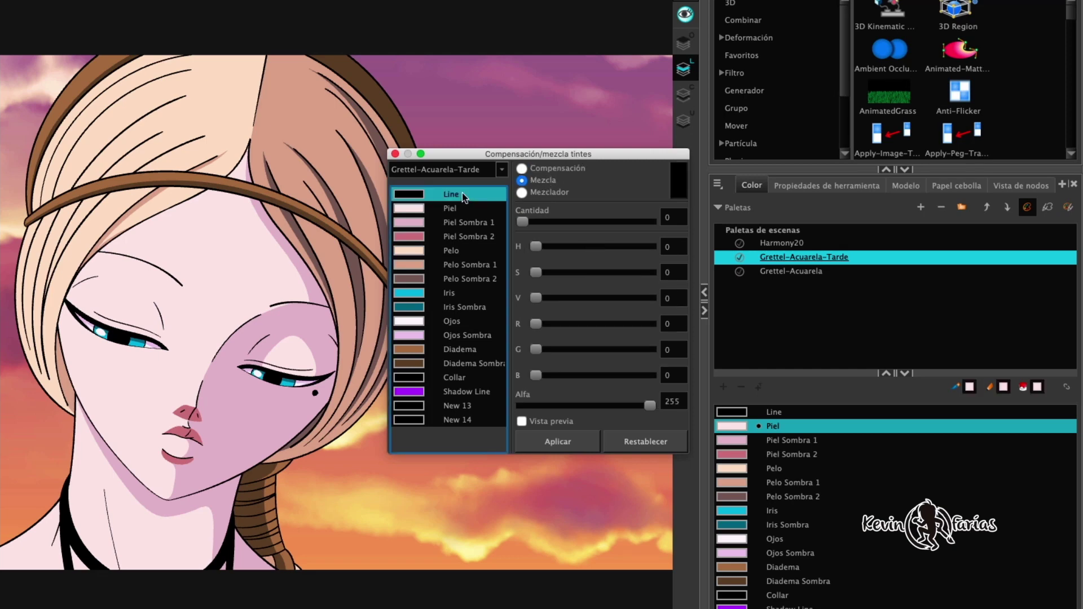
pyautogui.keyDown('shift'); pyautogui.click(473, 421); pyautogui.keyUp('shift')
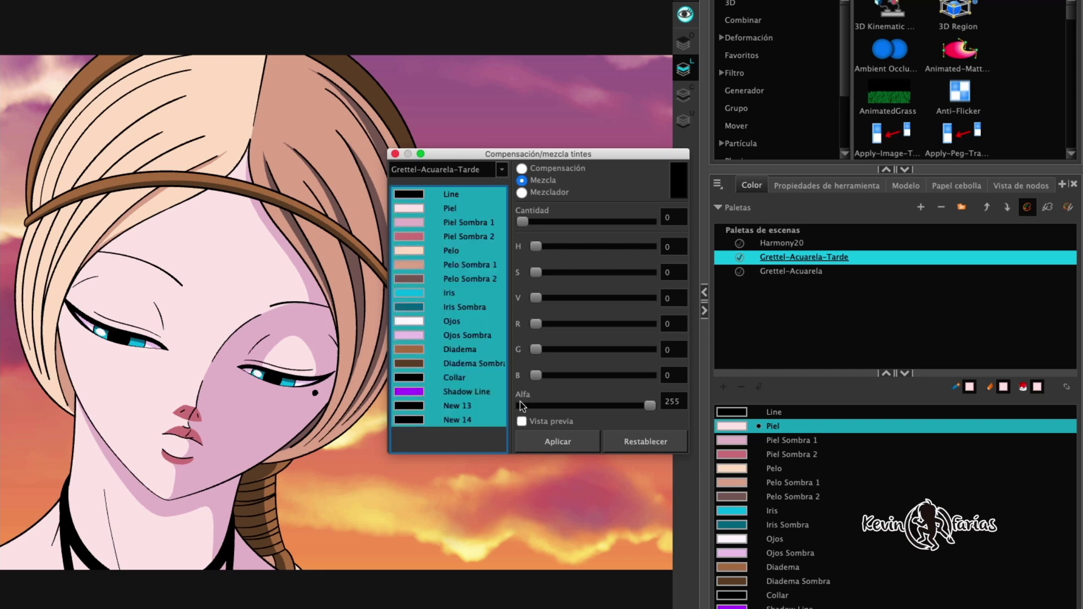
pyautogui.click(550, 425)
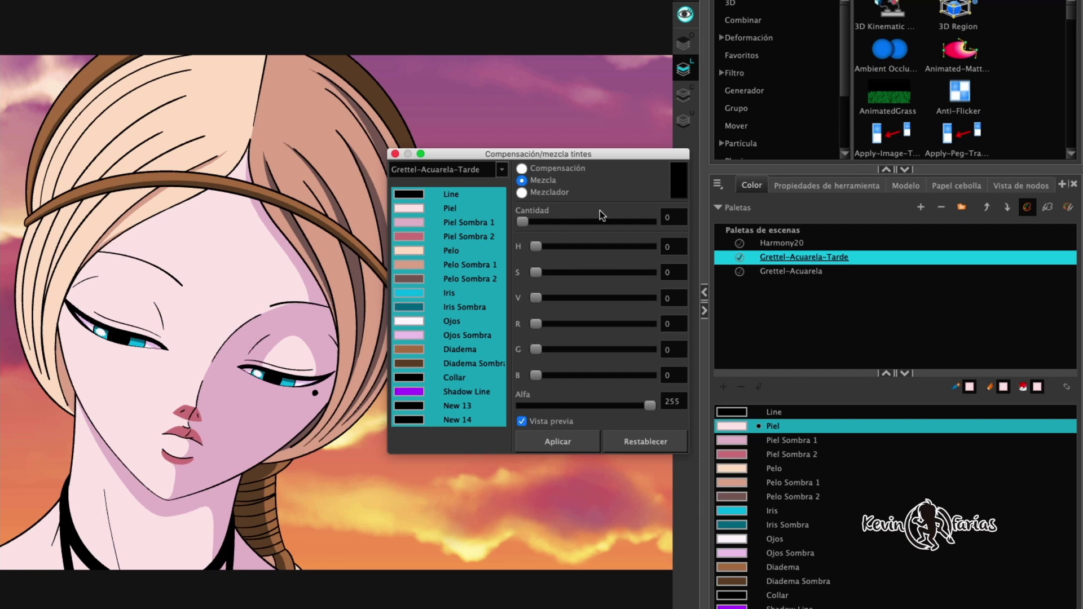
# Sample an orange tint colour (R 231, G 136, B 104) from the sunset background and set the blend amount to 46.
pyautogui.click(680, 184)
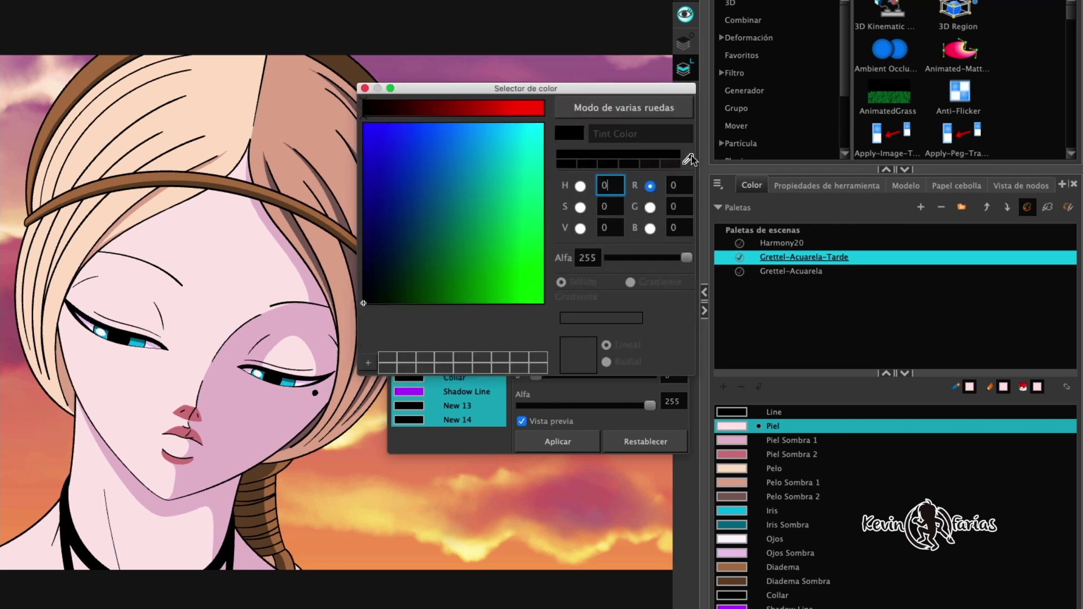
pyautogui.click(687, 159)
pyautogui.click(344, 458)
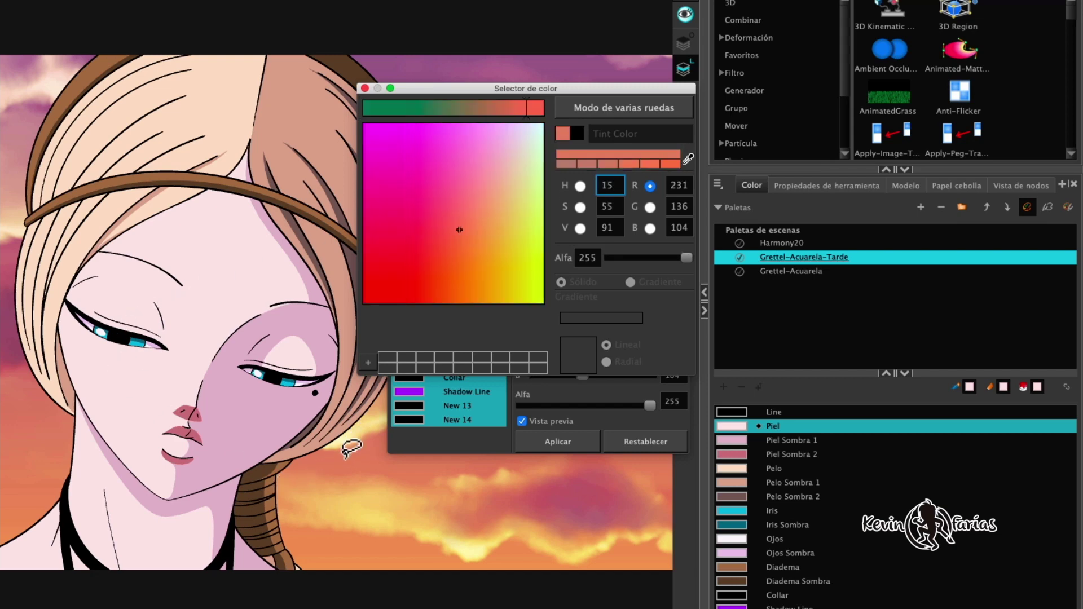
pyautogui.click(364, 89)
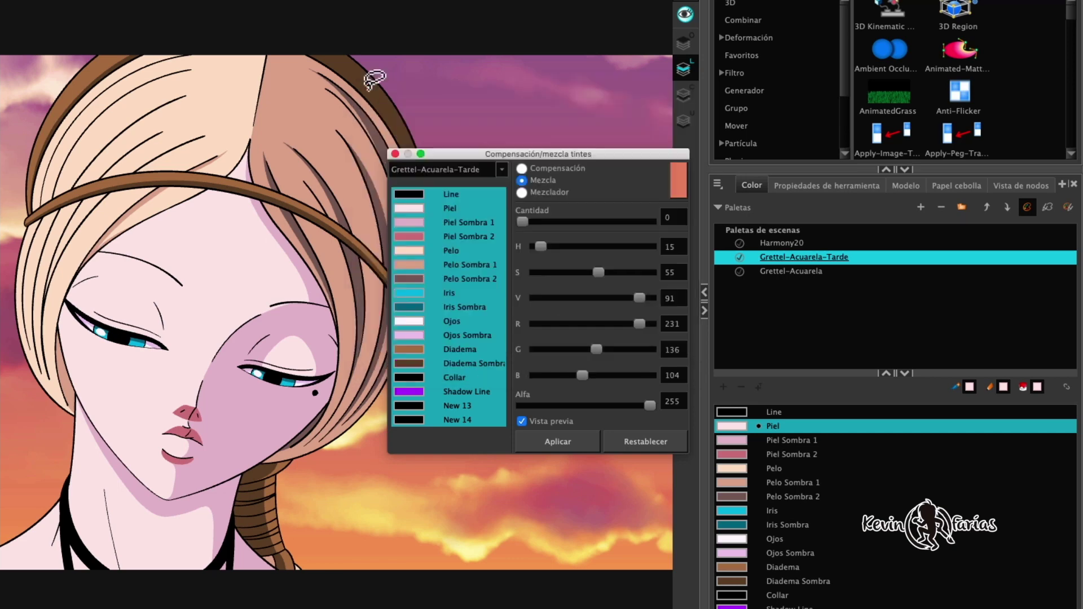
pyautogui.moveTo(522, 221); pyautogui.dragTo(581, 222)
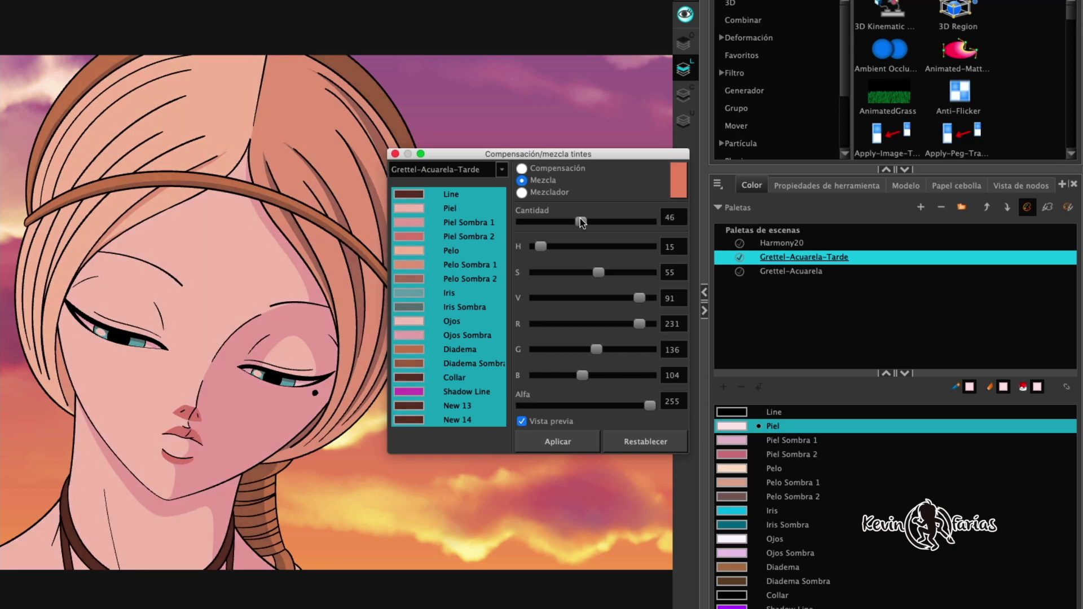
# Test a purple tint sampled from the sky (R 159, G 102, B 145) and resample orange as the tint colour (R 227, G 132, B 100).
pyautogui.click(675, 189)
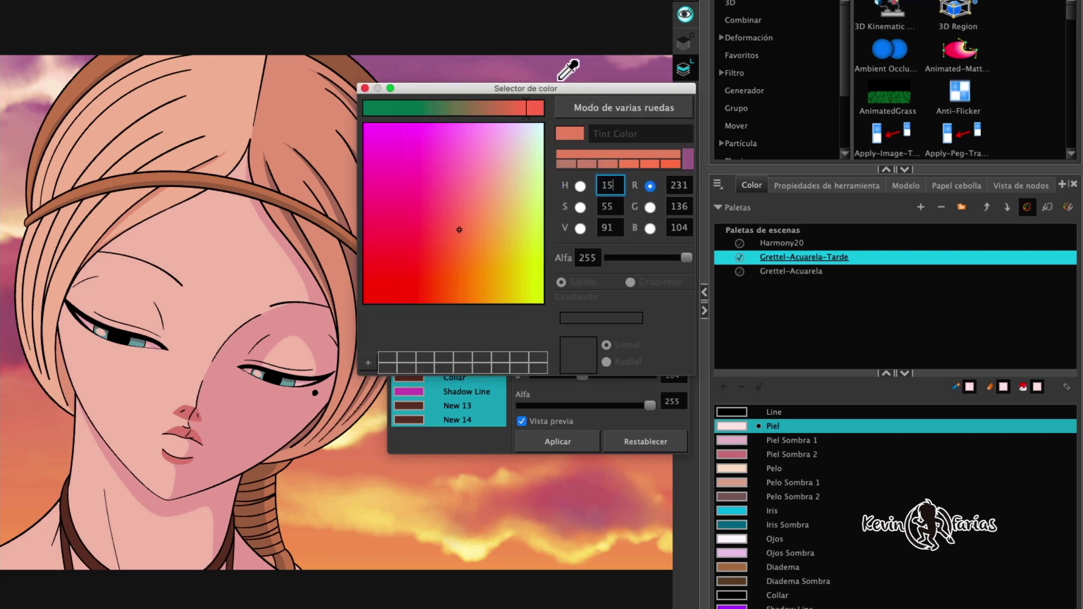
pyautogui.click(559, 79)
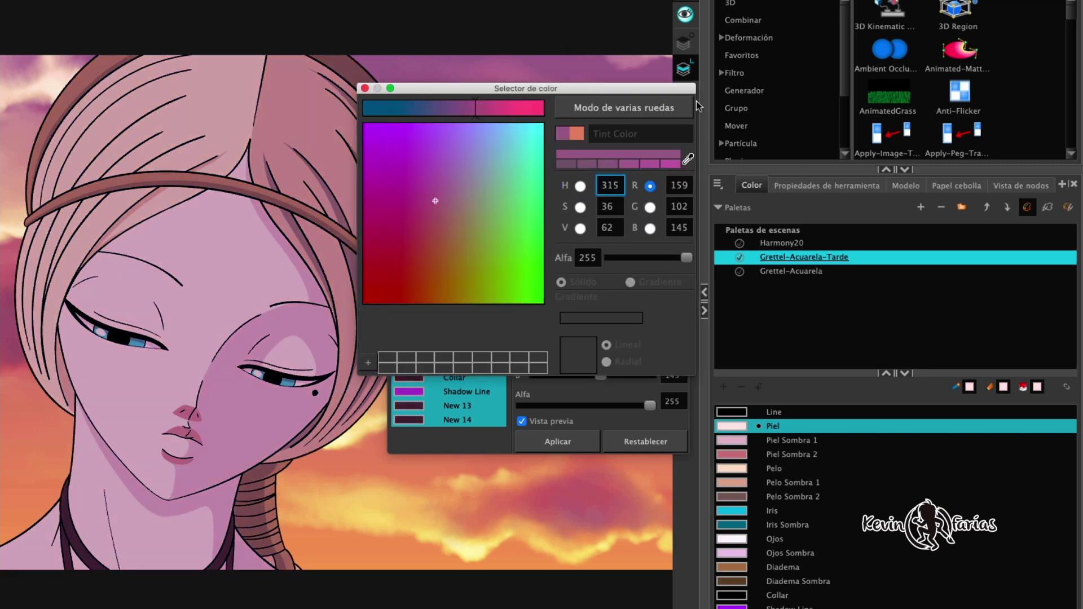
pyautogui.click(685, 159)
pyautogui.click(474, 471)
pyautogui.click(365, 89)
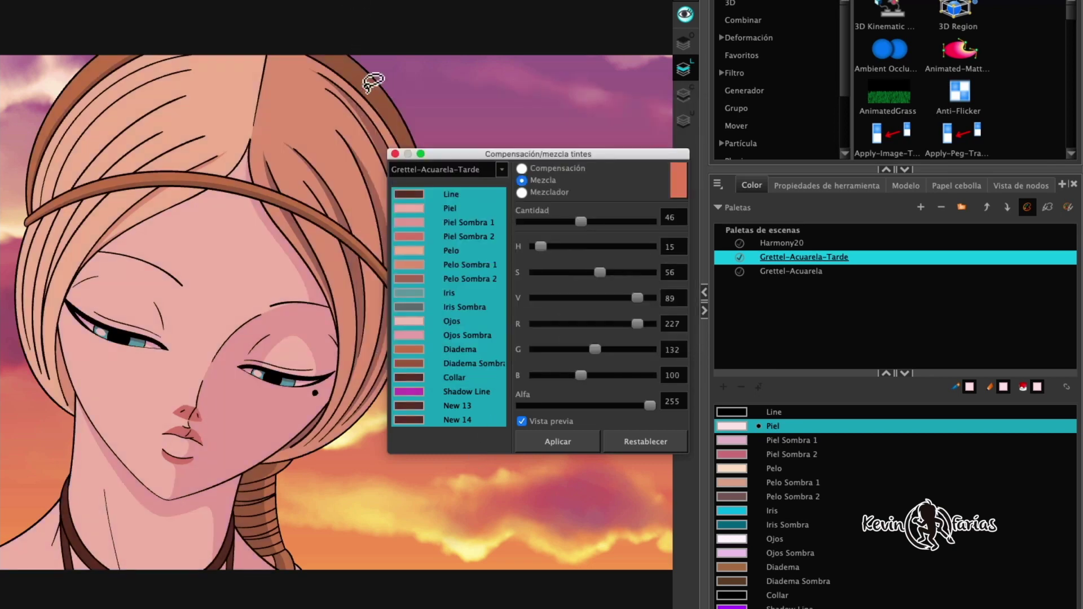
# Set the blend amount to 52, apply the tint to Grettel-Acuarela-Tarde and close the tint window.
pyautogui.moveTo(580, 221)
pyautogui.mouseDown()
pyautogui.moveTo(565, 223)
pyautogui.moveTo(588, 225)
pyautogui.mouseUp()
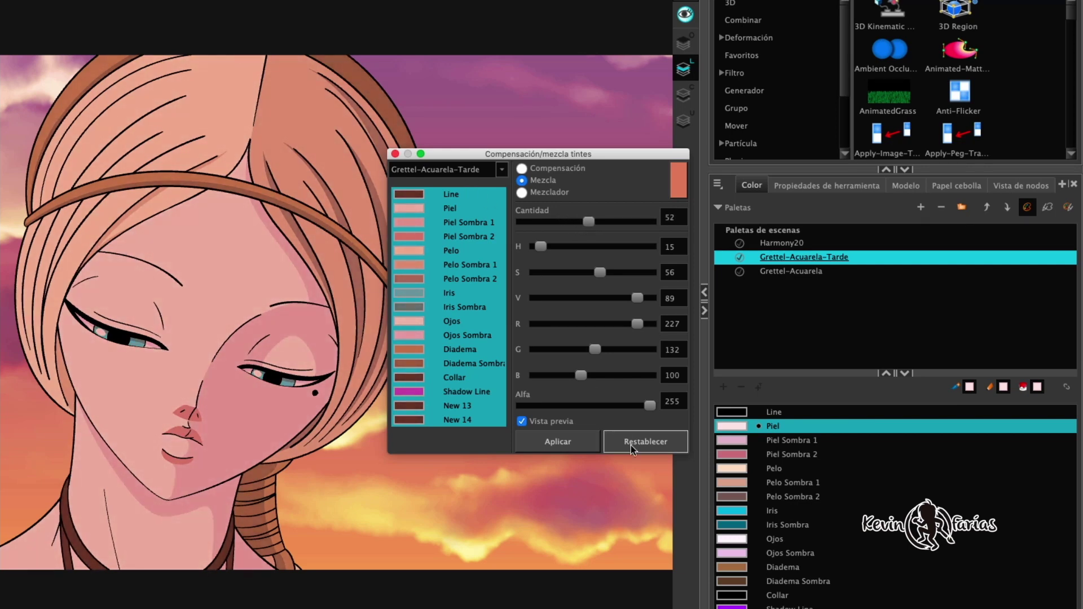
pyautogui.click(579, 444)
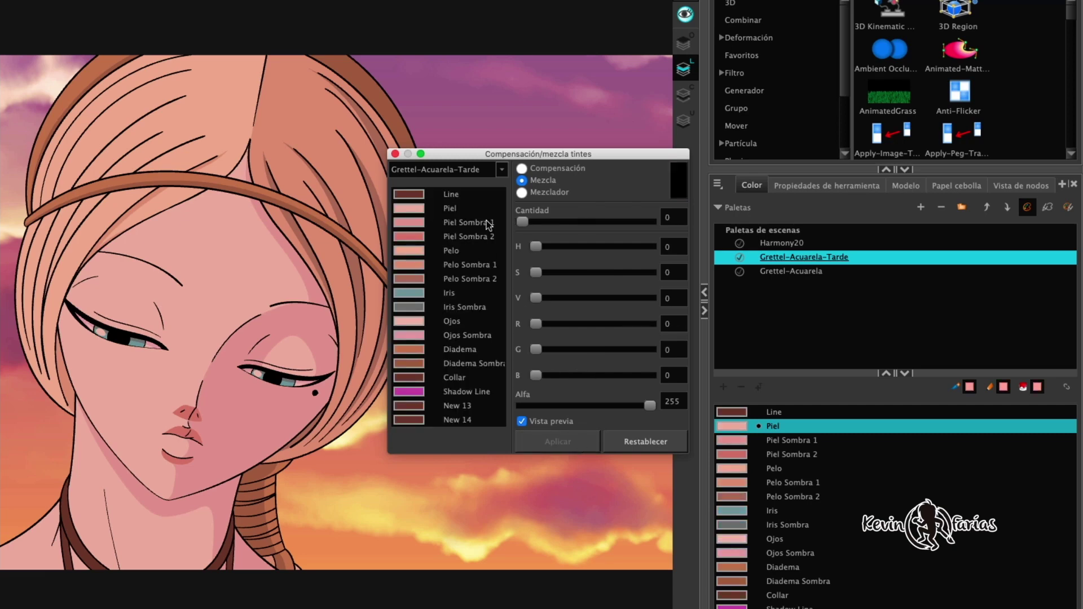
pyautogui.click(395, 154)
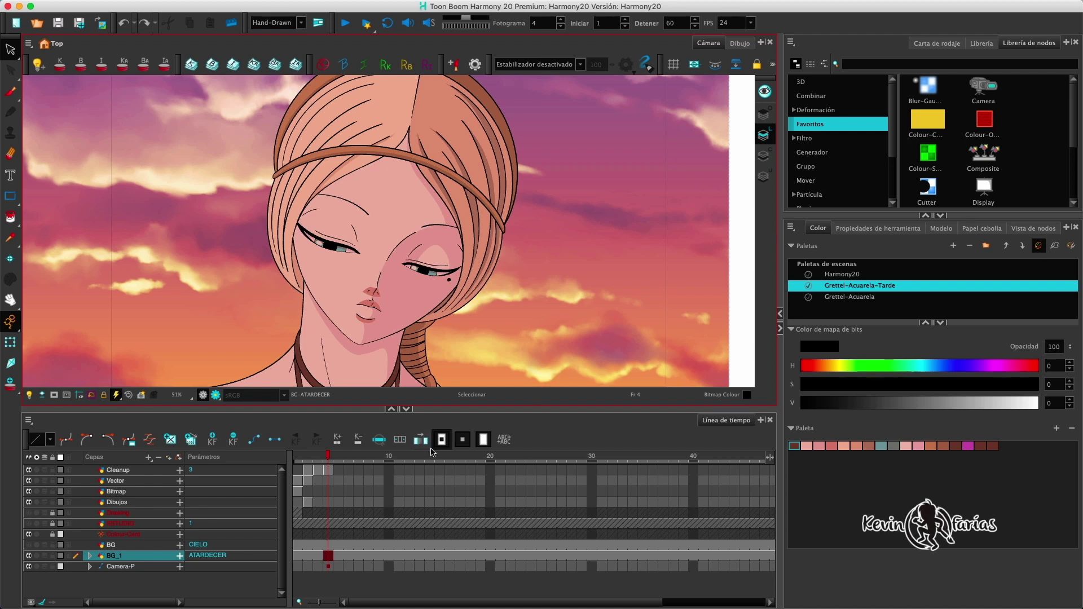
# Extend the exposure of drawing 3 on the Cleanup layer from frame 4 through frame 60.
pyautogui.click(329, 471)
pyautogui.moveTo(516, 599); pyautogui.dragTo(621, 600)
pyautogui.click(741, 472)
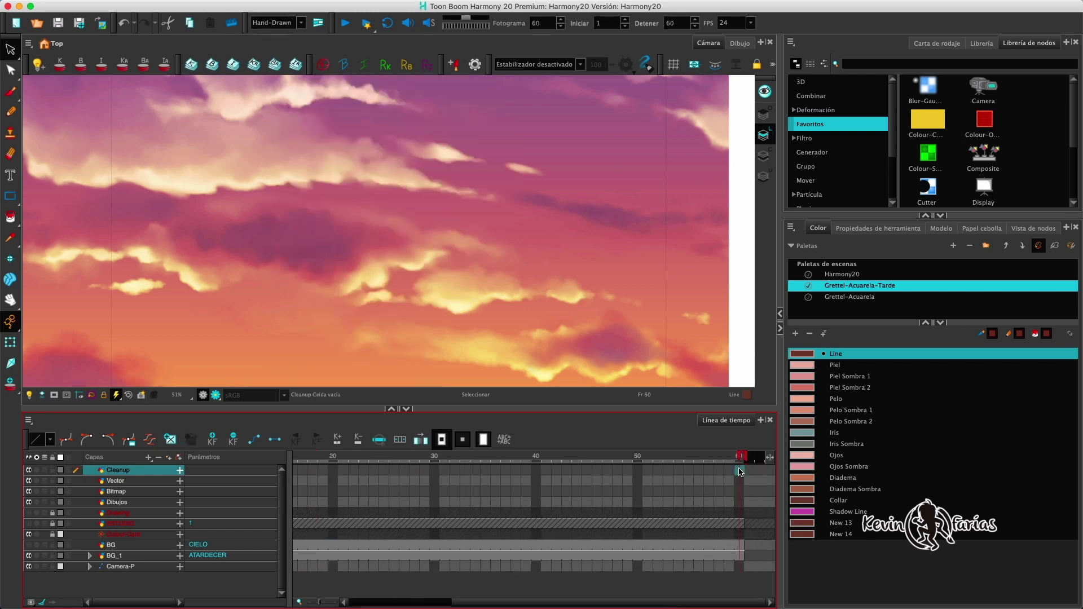
pyautogui.press('F5')
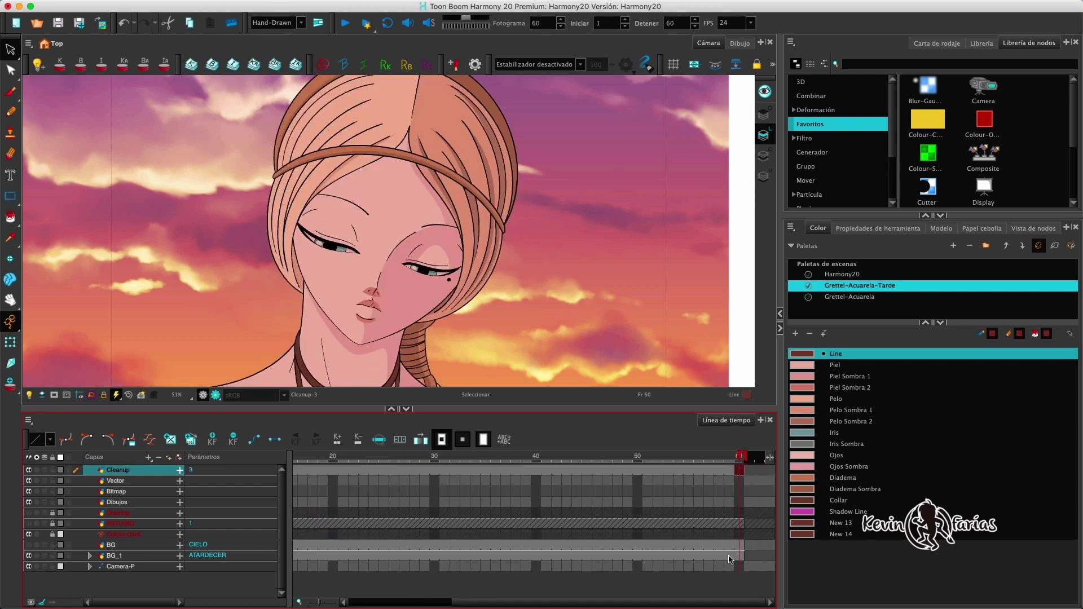
# At frame 4, select the Camera-P layer and shift the camera slightly to the left with the Transform tool.
pyautogui.moveTo(727, 603); pyautogui.dragTo(597, 602)
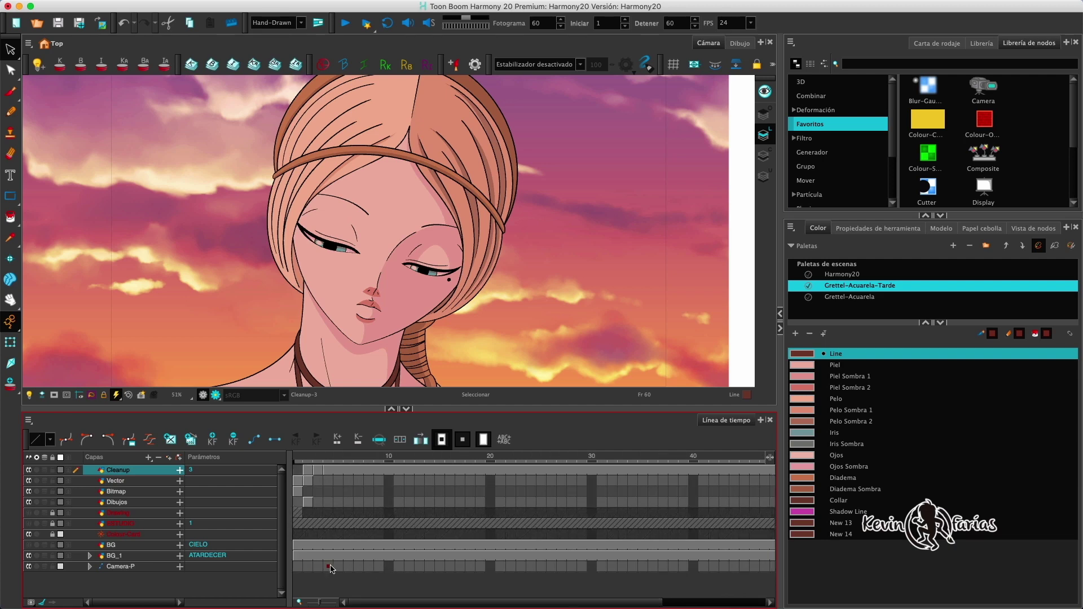
pyautogui.click(330, 566)
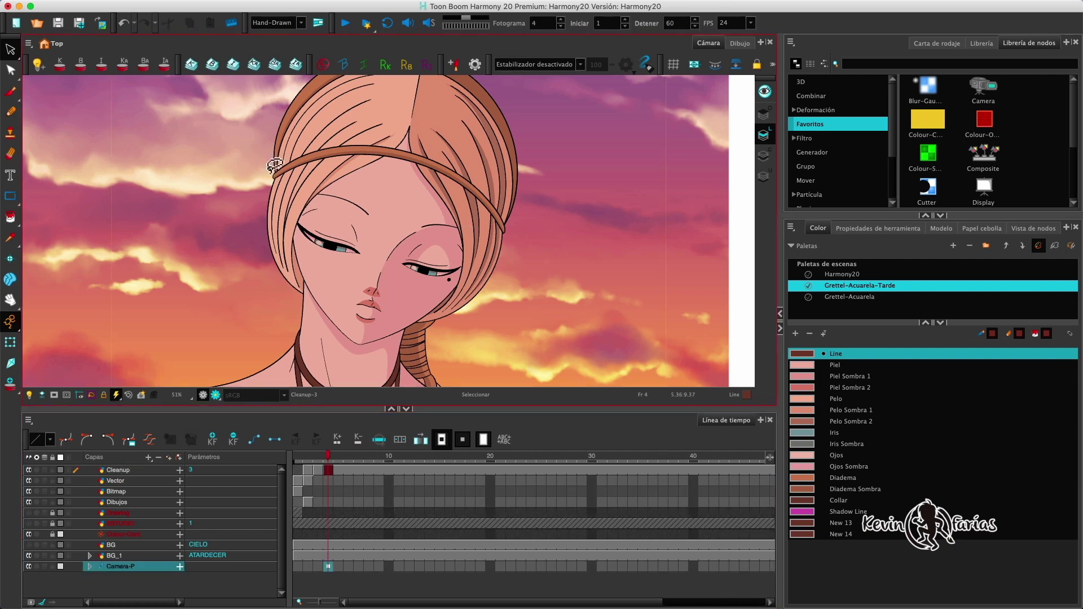
pyautogui.click(10, 342)
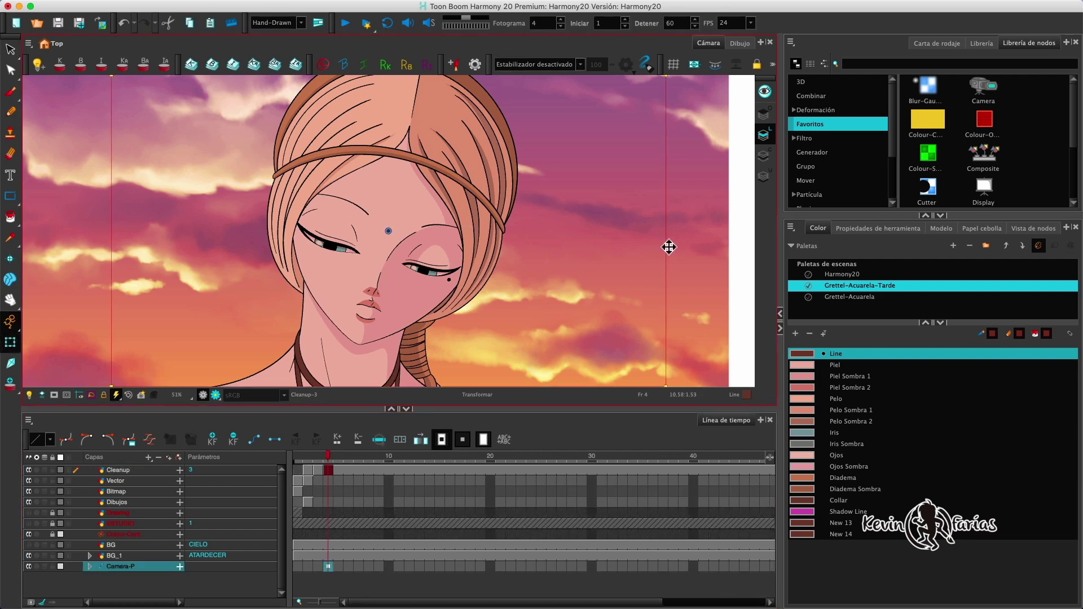
pyautogui.moveTo(667, 247); pyautogui.dragTo(646, 244)
# At frame 60 of Camera-P, move the camera farther left to set the end position of the pan.
pyautogui.moveTo(637, 601); pyautogui.dragTo(773, 603)
pyautogui.click(740, 567)
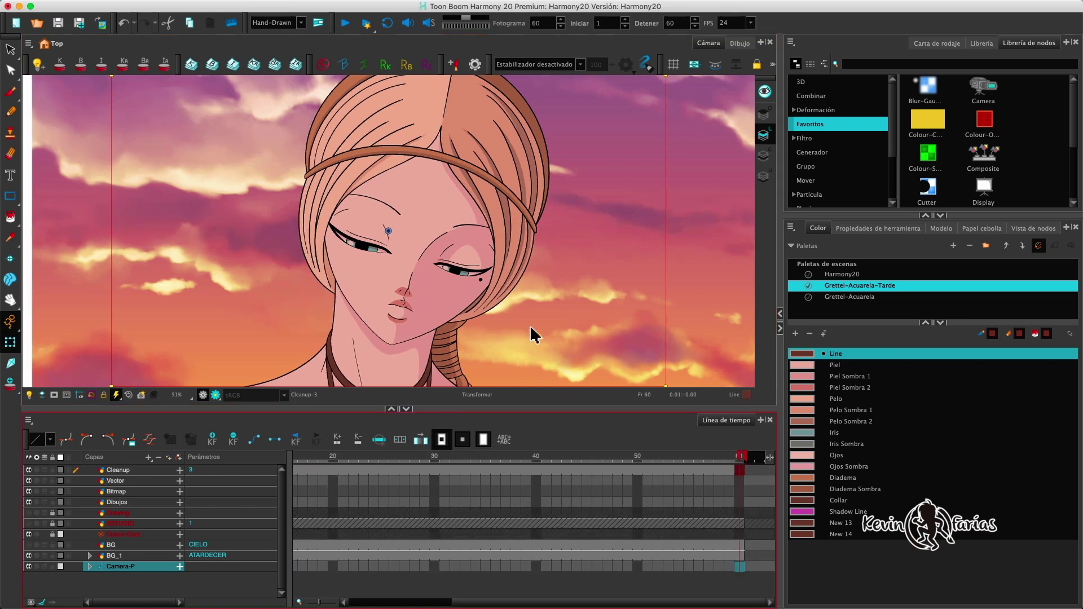
pyautogui.moveTo(667, 281)
pyautogui.mouseDown()
pyautogui.moveTo(686, 280)
pyautogui.moveTo(652, 285)
pyautogui.mouseUp()
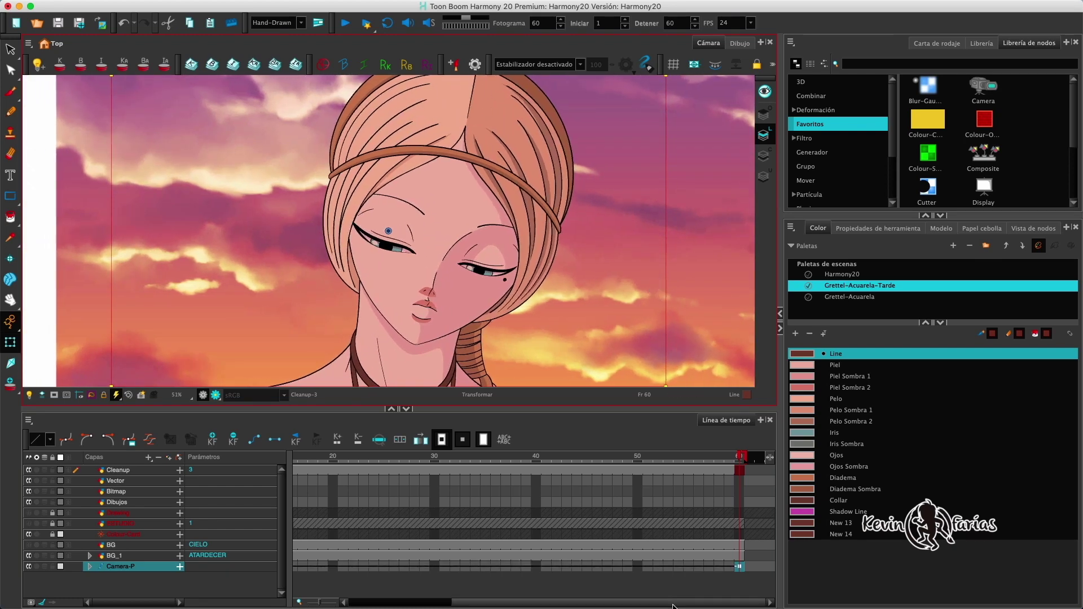
# Return to frame 4 of Camera-P and move the camera to the right to set the pan's start position.
pyautogui.click(495, 603)
pyautogui.click(328, 566)
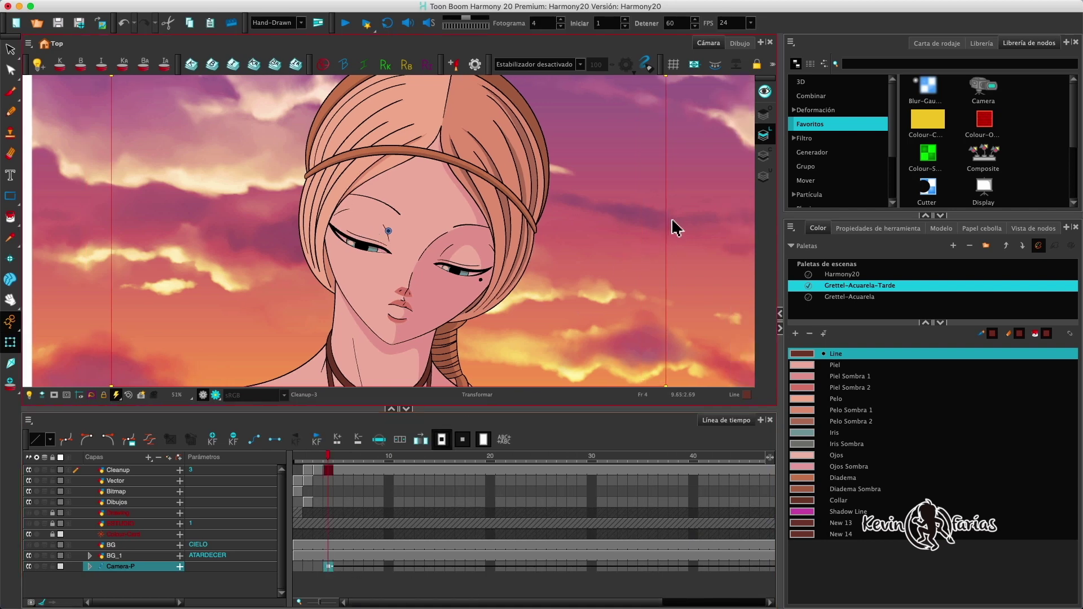
pyautogui.moveTo(667, 223); pyautogui.dragTo(696, 223)
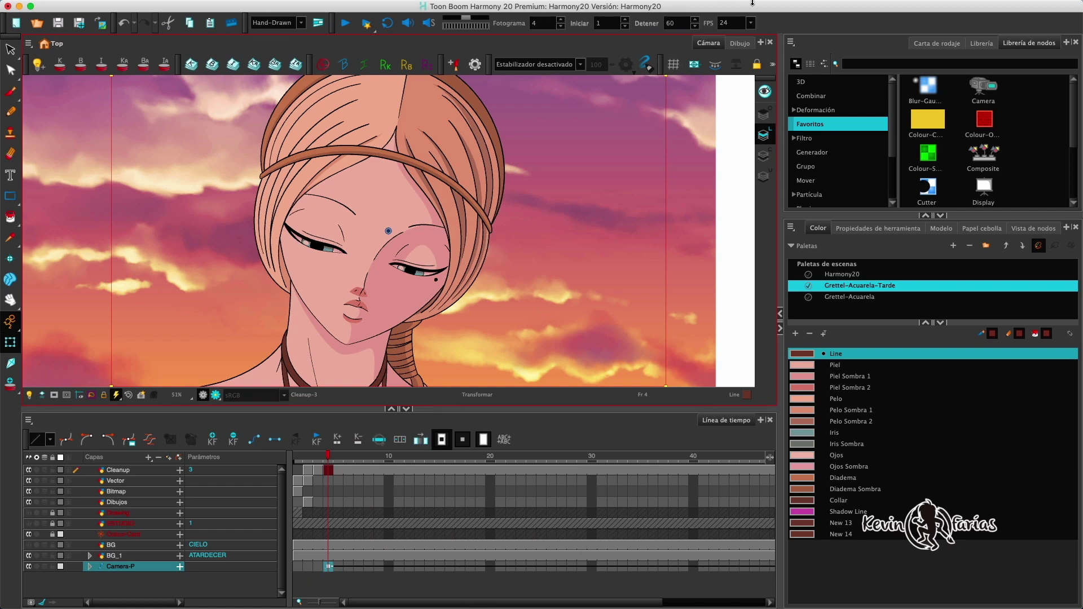
# Set the playback start frame to 4 and deselect the Camera-P layer.
pyautogui.click(605, 27)
pyautogui.write('4')
pyautogui.press('Return')
pyautogui.click(204, 592)
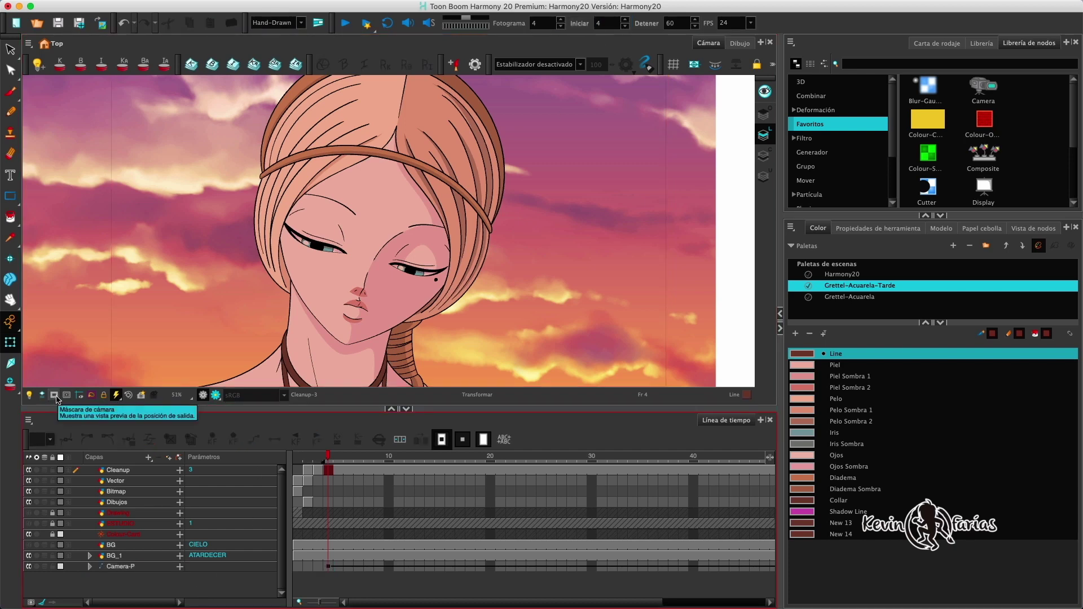
# Turn on the camera mask, play the camera pan through frame 60 and return to frame 4.
pyautogui.click(55, 396)
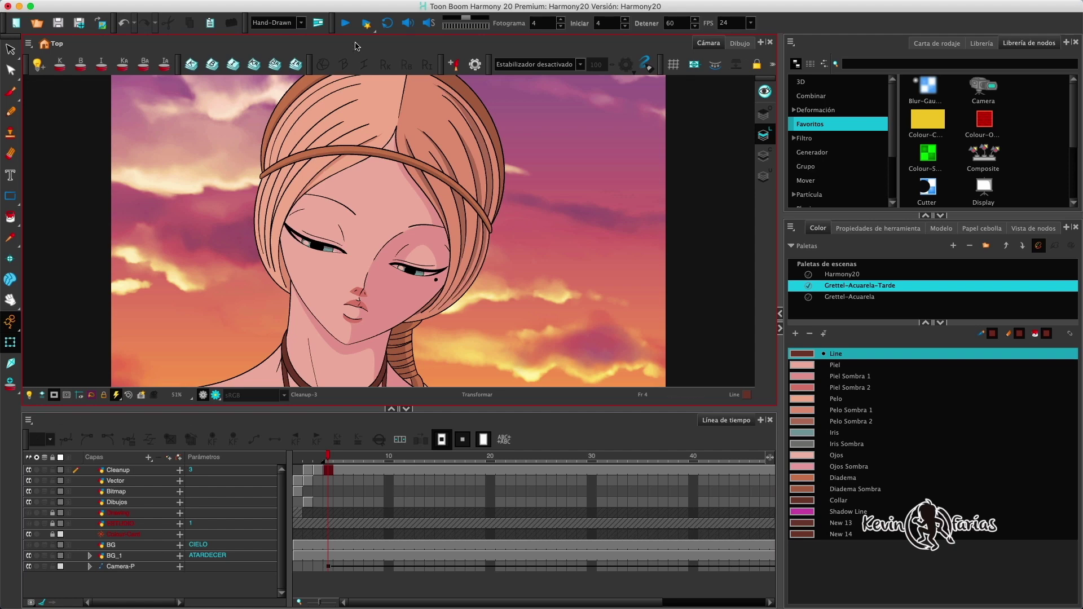
pyautogui.press('Return')
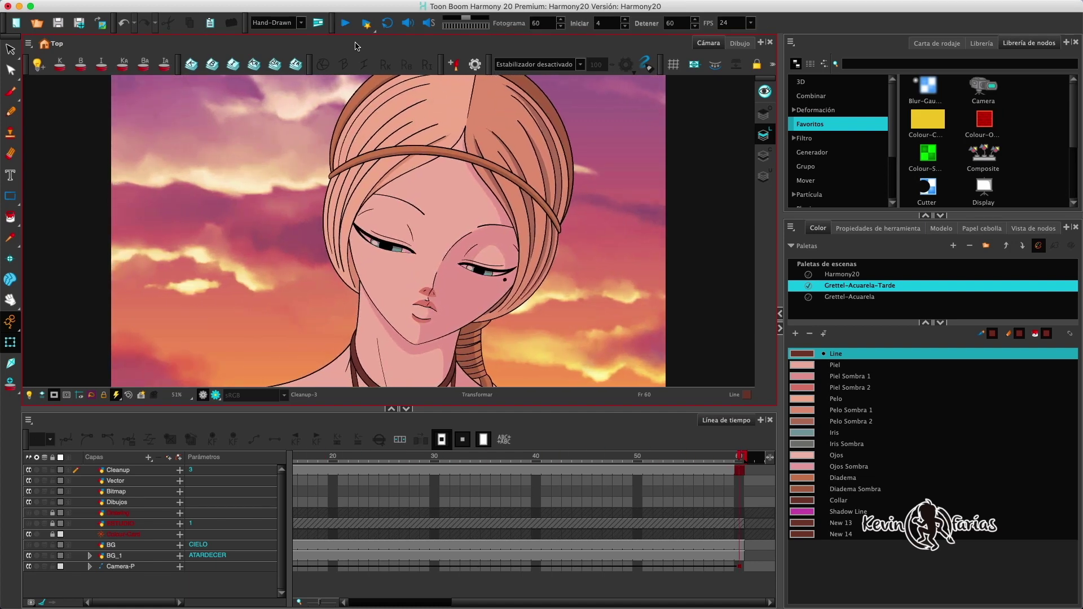
pyautogui.moveTo(467, 600); pyautogui.dragTo(314, 588)
pyautogui.click(328, 459)
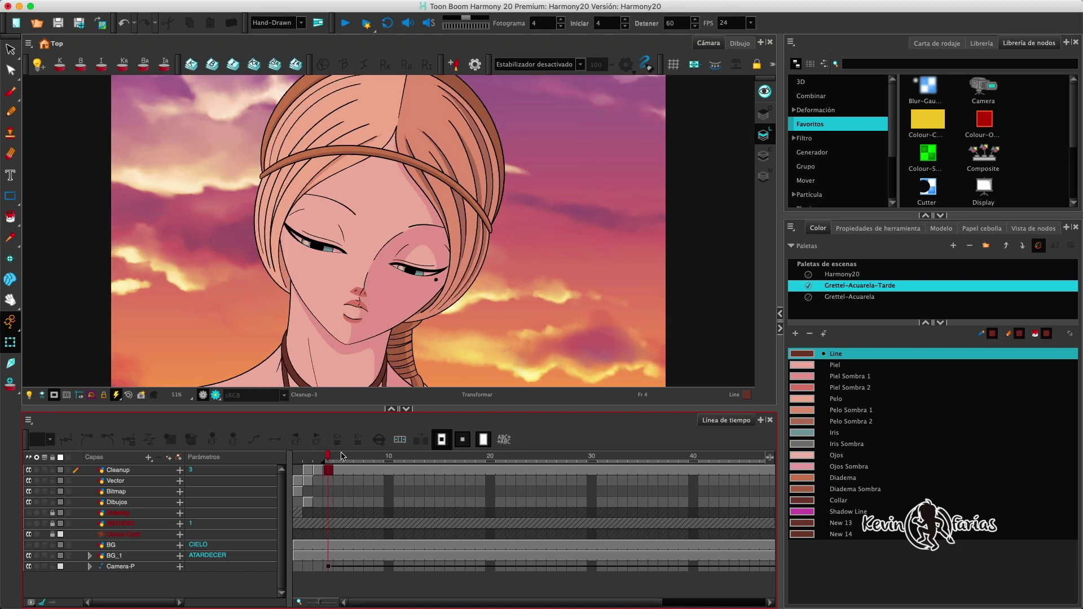
# Collapse the timeline to enlarge the camera view, open the Superior view and display the Animación avanzada tools.
pyautogui.click(406, 409)
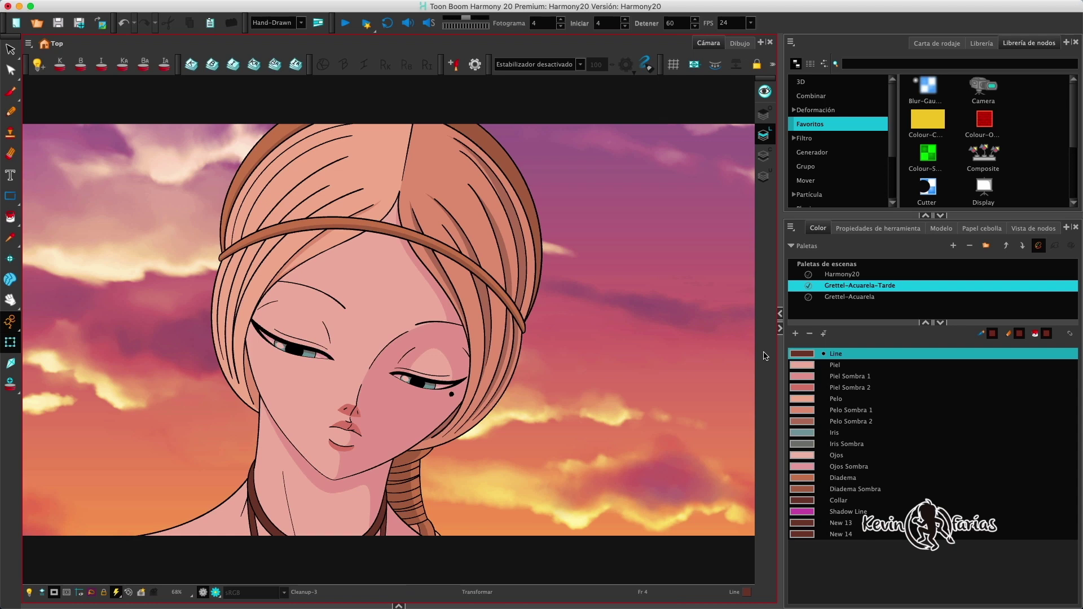
pyautogui.click(1066, 43)
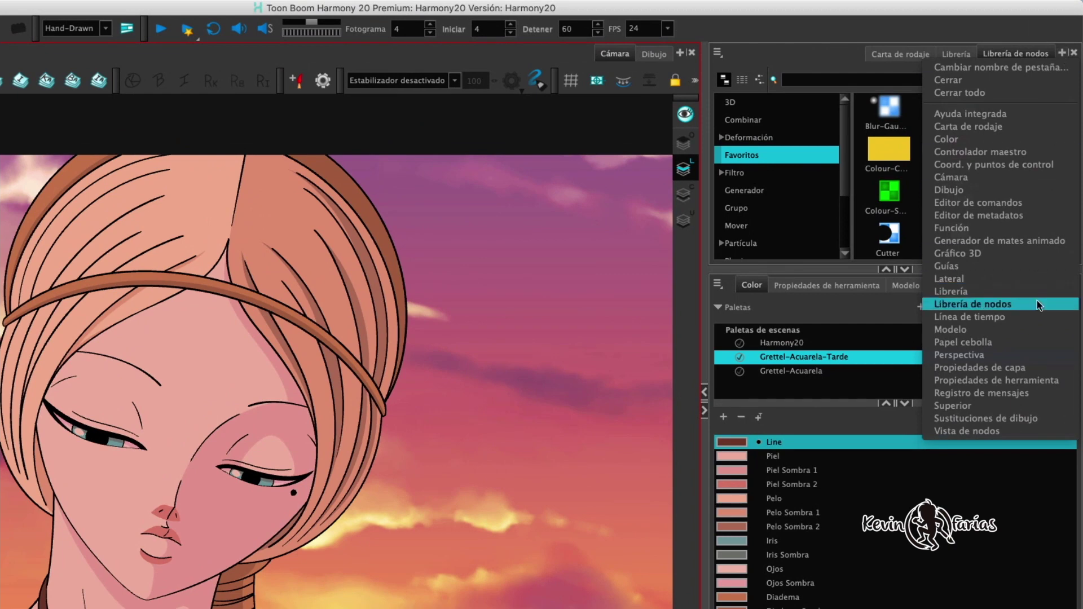
pyautogui.click(1029, 406)
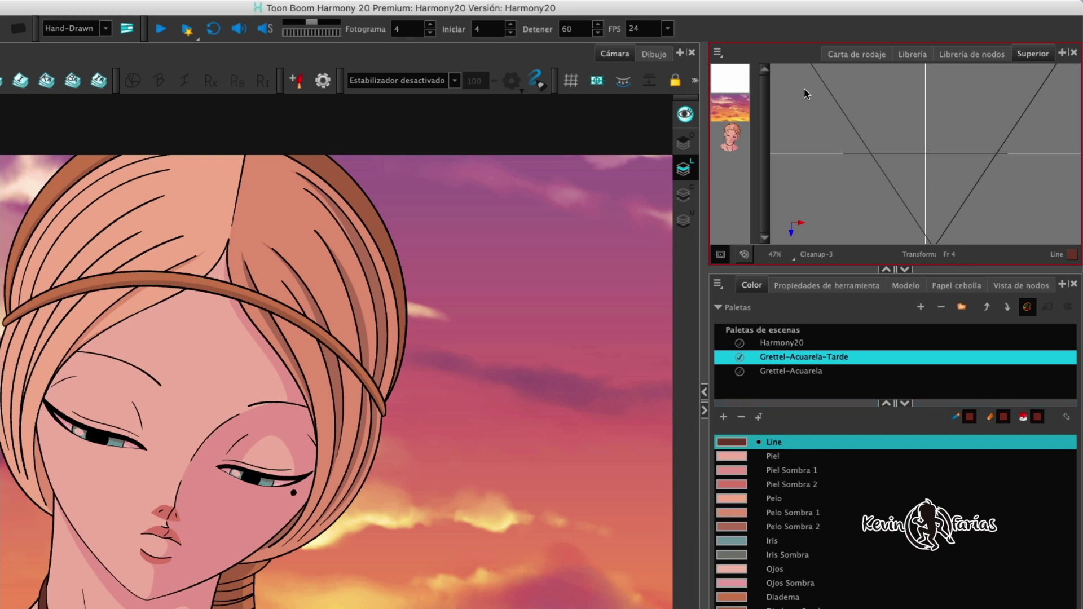
pyautogui.rightClick(730, 31)
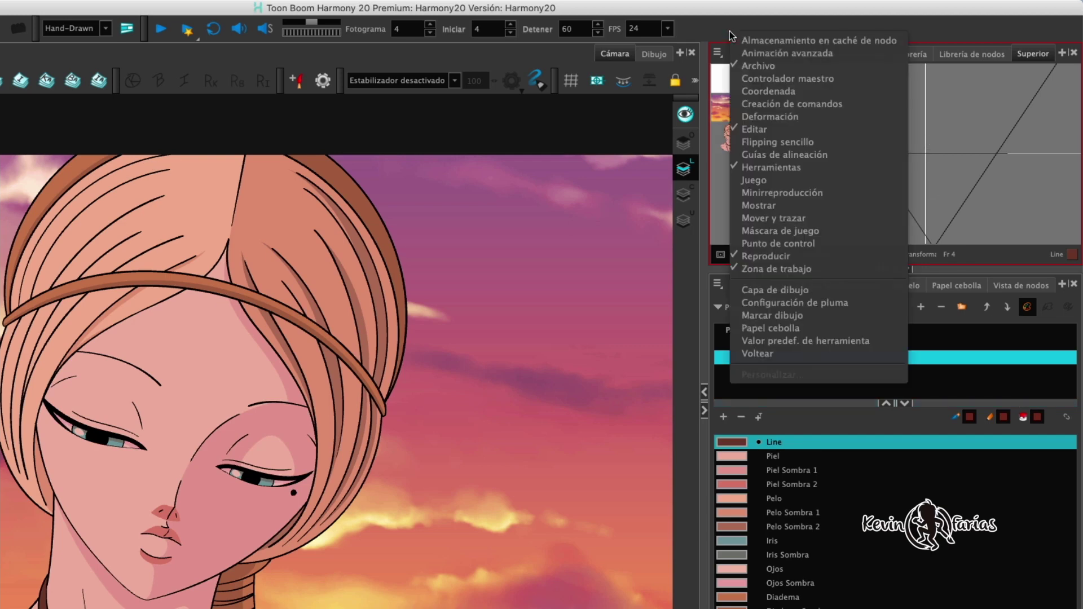
pyautogui.click(763, 55)
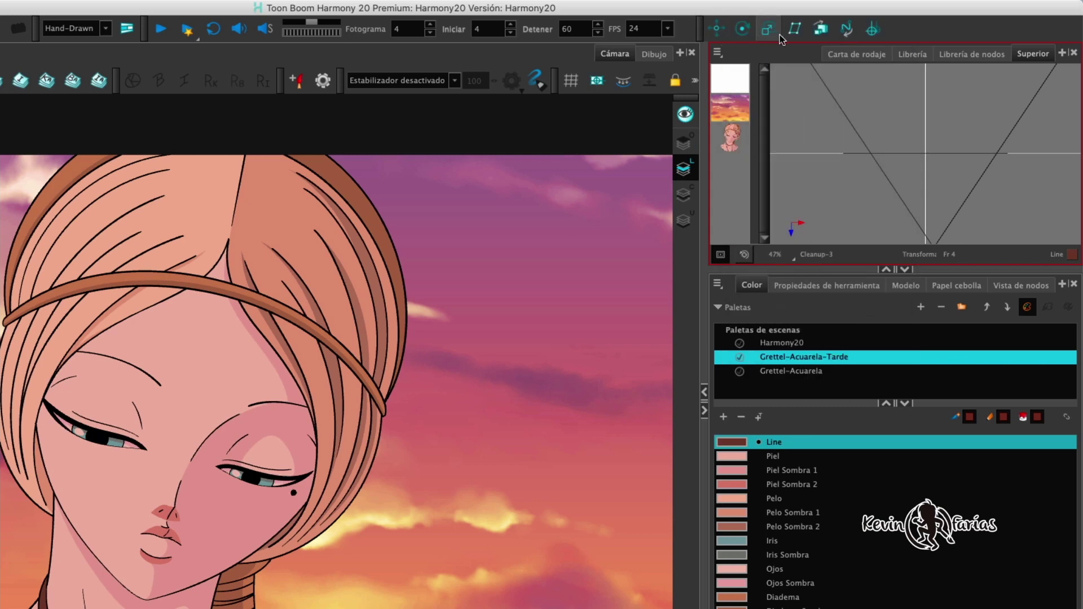
# Select the sunset background with the Maintain Size tool and push it farther from the camera in the Superior view.
pyautogui.click(819, 31)
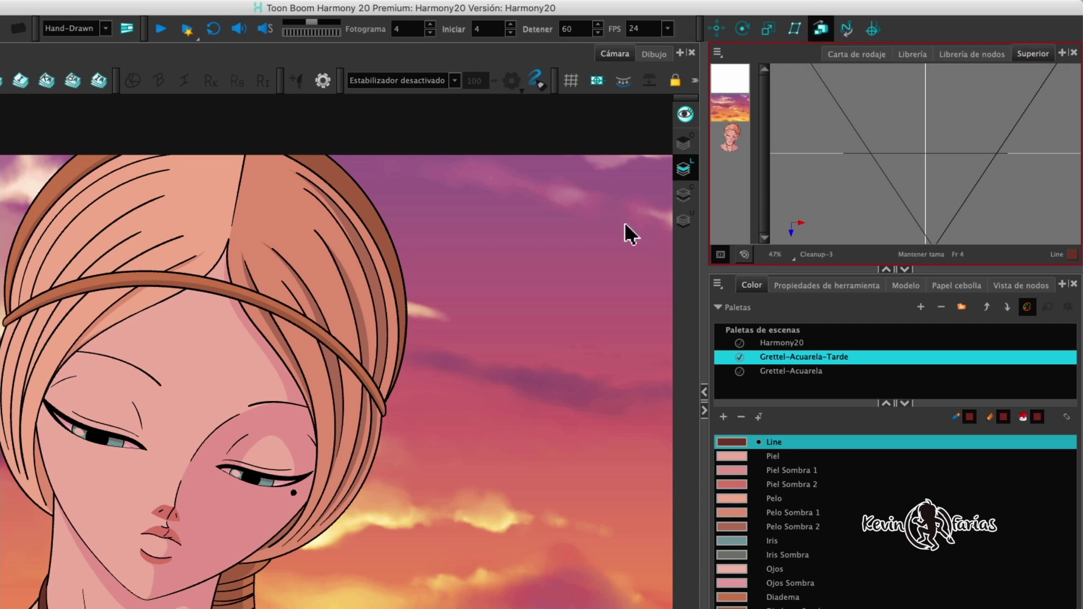
pyautogui.click(546, 259)
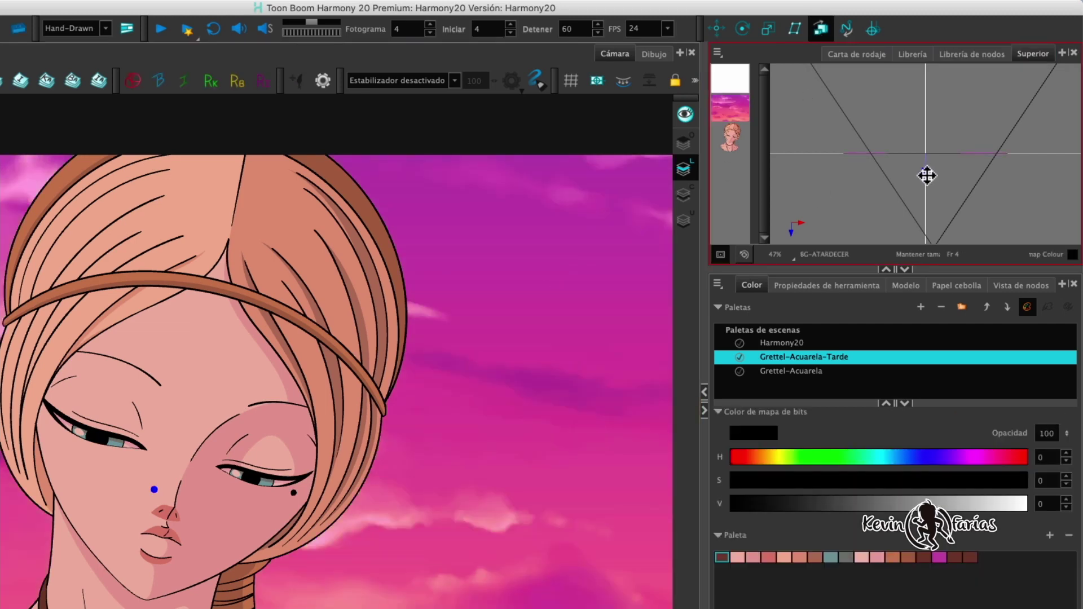
pyautogui.moveTo(926, 175); pyautogui.dragTo(928, 129)
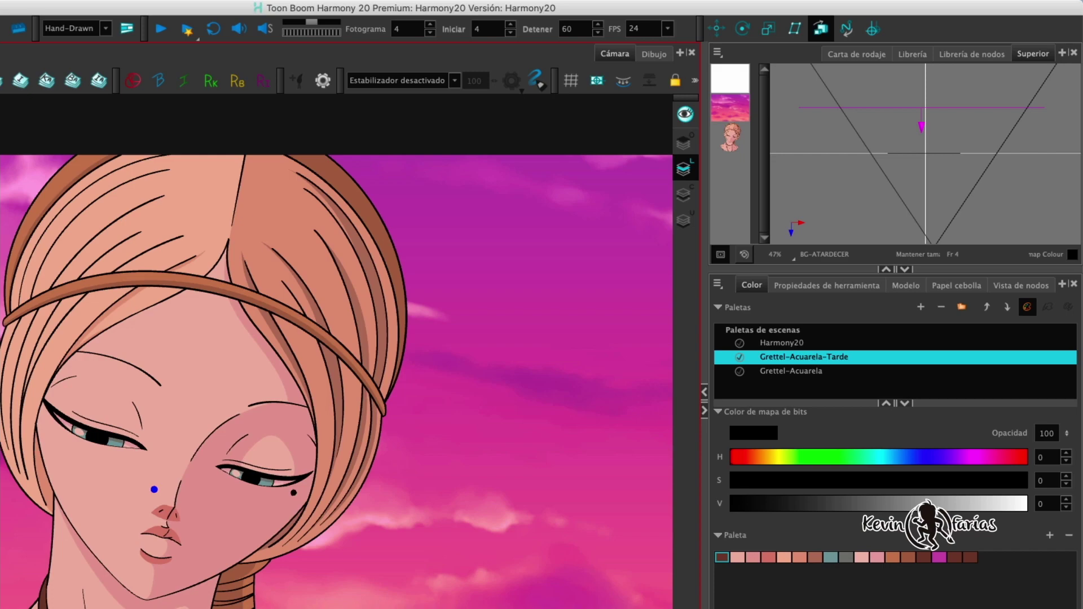
pyautogui.click(10, 49)
# Play the camera pan repeatedly to check the parallax between the character and the distant background.
pyautogui.hotkey('shift', 'Return')
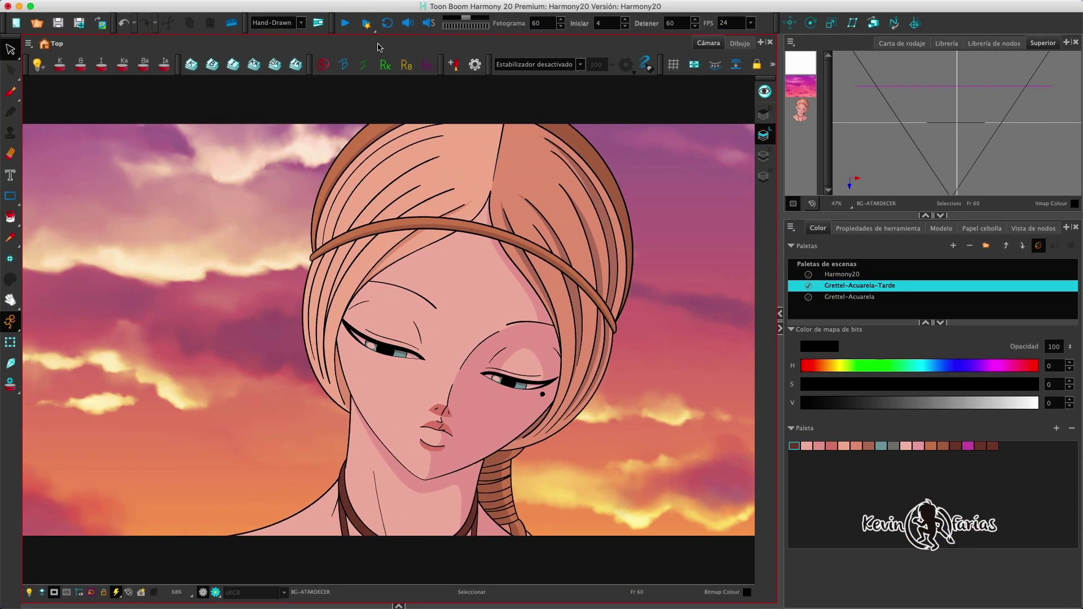
pyautogui.press('Return')
pyautogui.press('Return')
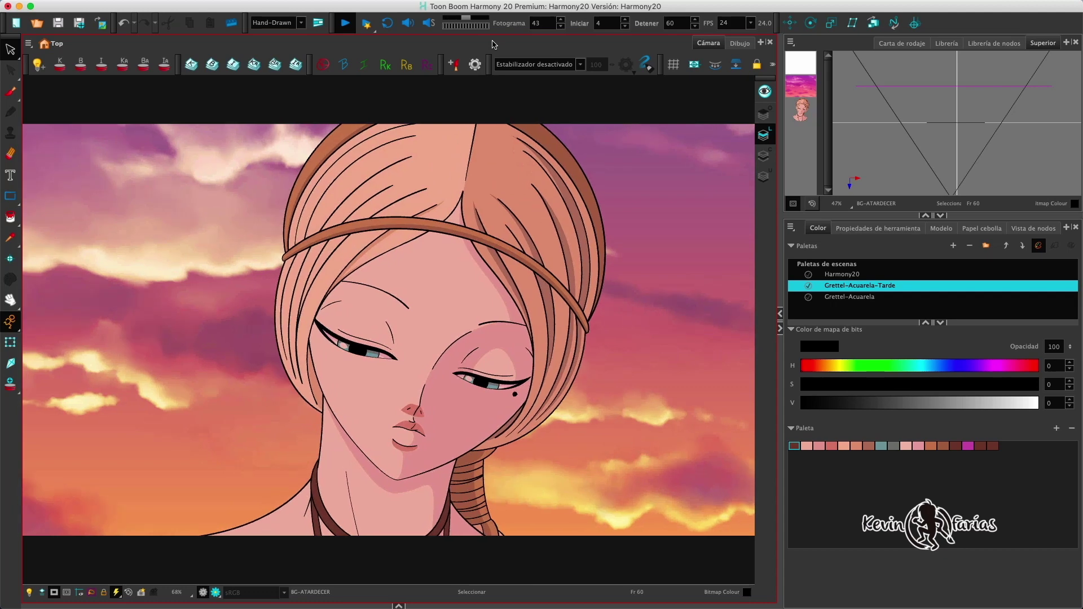
pyautogui.press('Return')
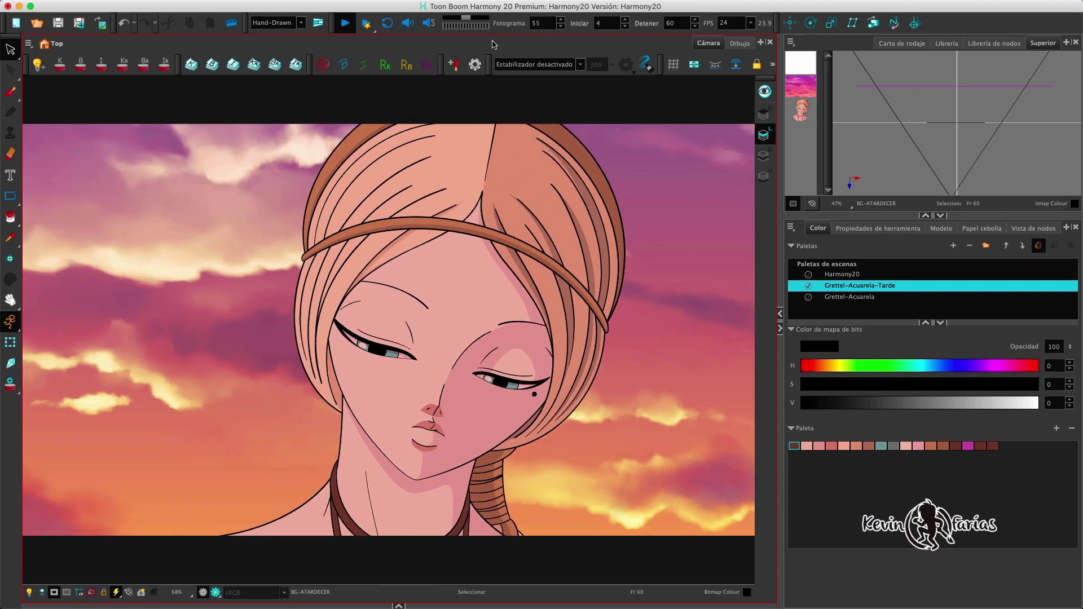
# Open the Perspectiva view and orbit the scene to see the depth between the character and the background.
pyautogui.click(760, 43)
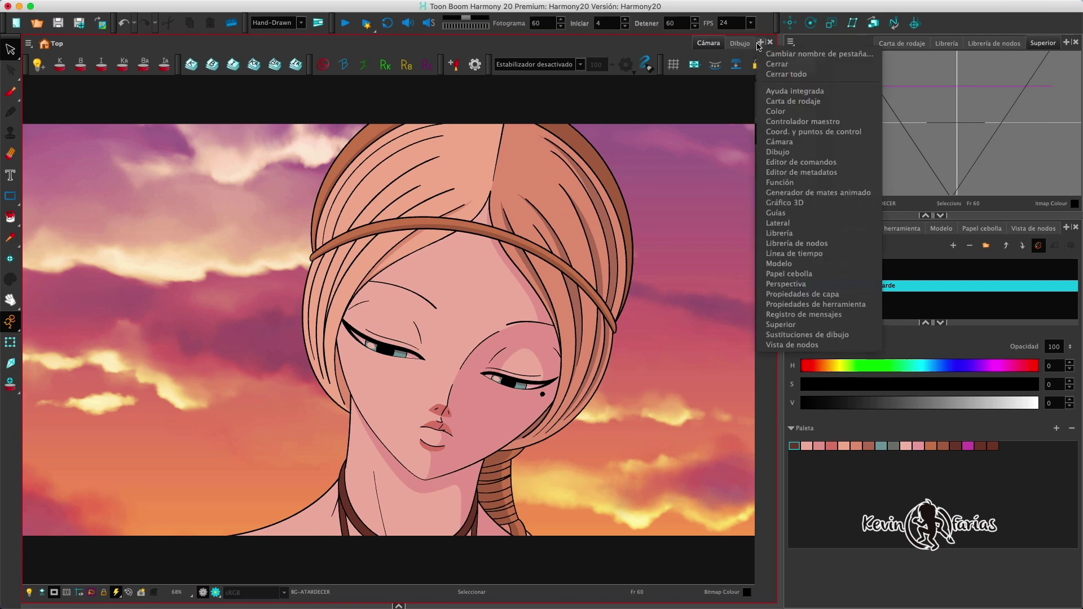
pyautogui.click(786, 284)
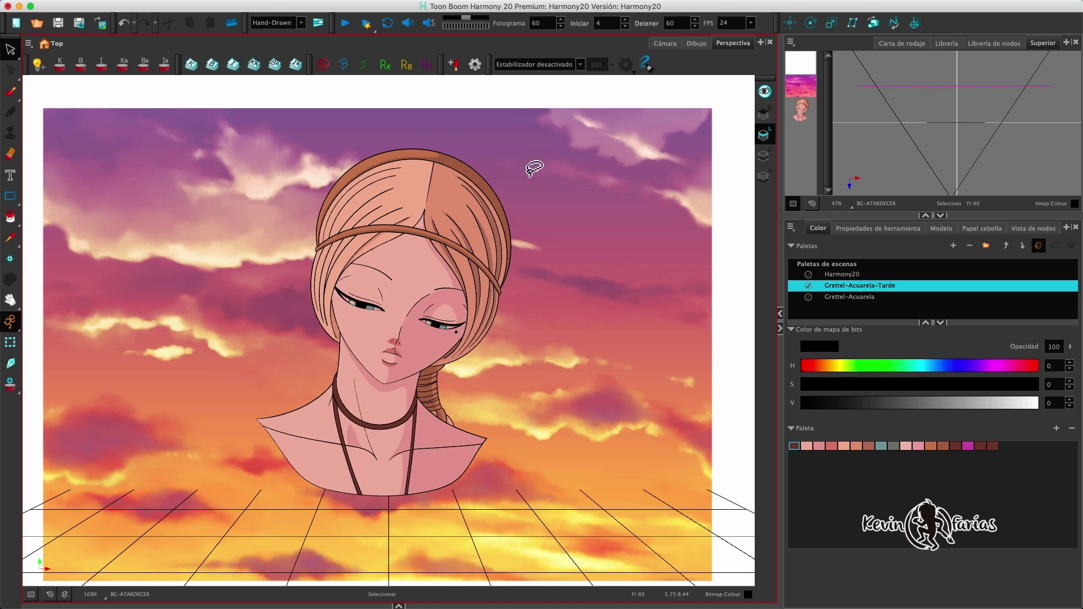
pyautogui.moveTo(412, 279); pyautogui.dragTo(476, 302)
pyautogui.scroll(-6, 477, 303)
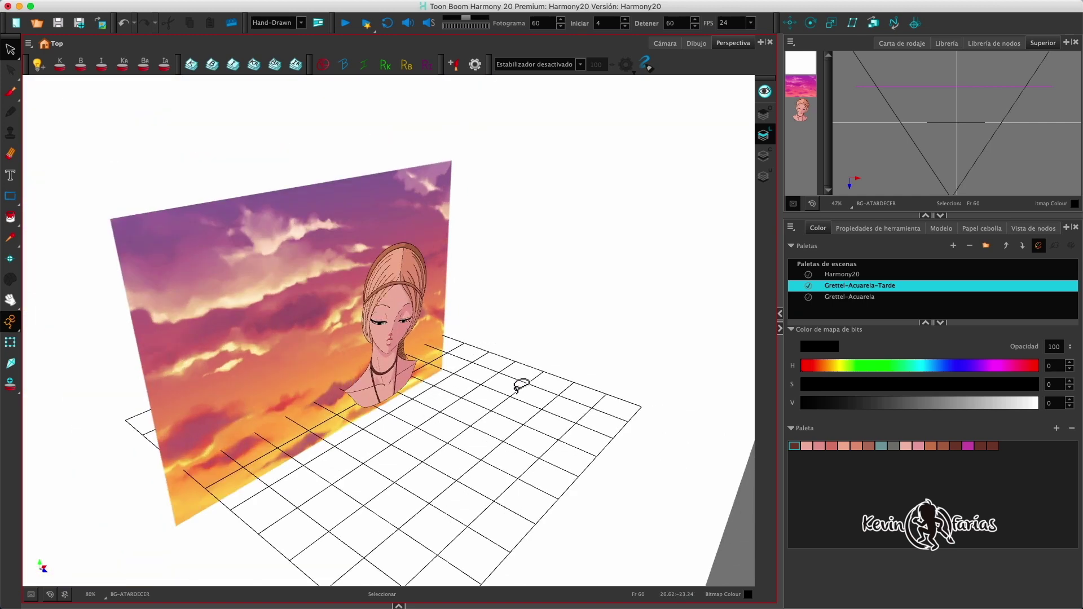
# Show the camera cone in the perspective view, orbit behind the camera and play the pan.
pyautogui.click(32, 595)
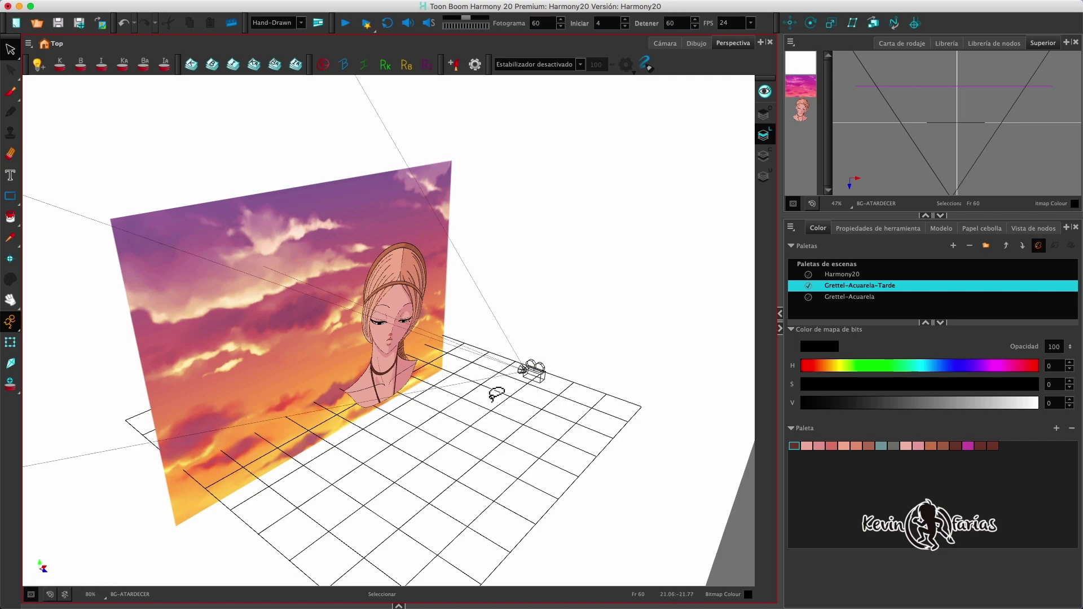
pyautogui.moveTo(575, 346); pyautogui.dragTo(515, 389)
pyautogui.press('Return')
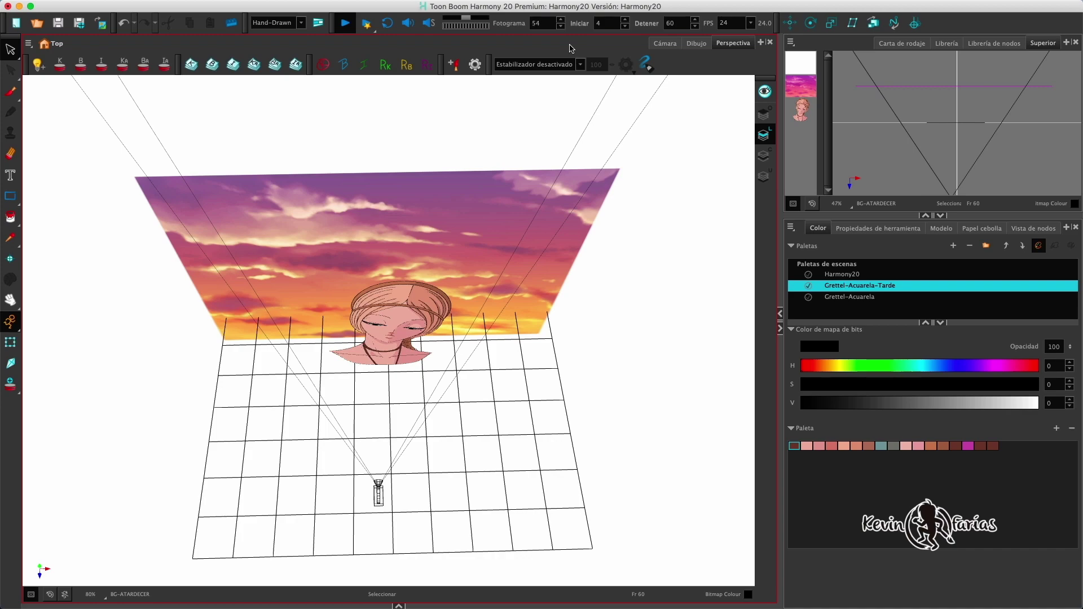
# Orbit the perspective scene to a side view to examine the distance between camera, character and sunset background.
pyautogui.moveTo(564, 432); pyautogui.dragTo(605, 392)
pyautogui.moveTo(275, 508); pyautogui.dragTo(351, 495)
pyautogui.moveTo(573, 252); pyautogui.dragTo(496, 369)
pyautogui.moveTo(486, 331); pyautogui.dragTo(629, 389)
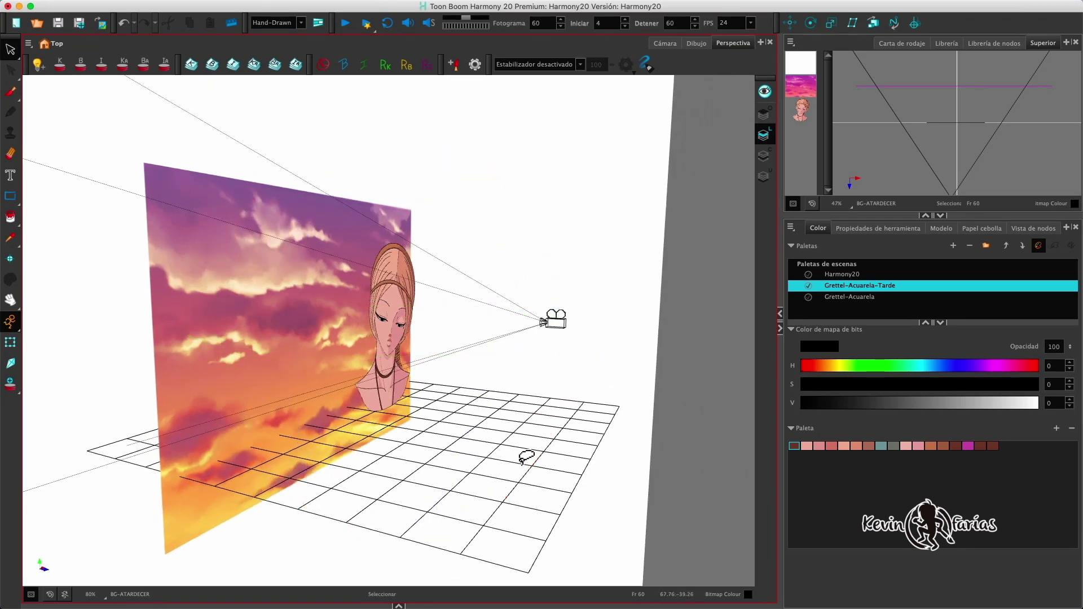
# Hide the white backdrop layer directly above the BG drawing layers and play the pan in the Camera view.
pyautogui.click(397, 605)
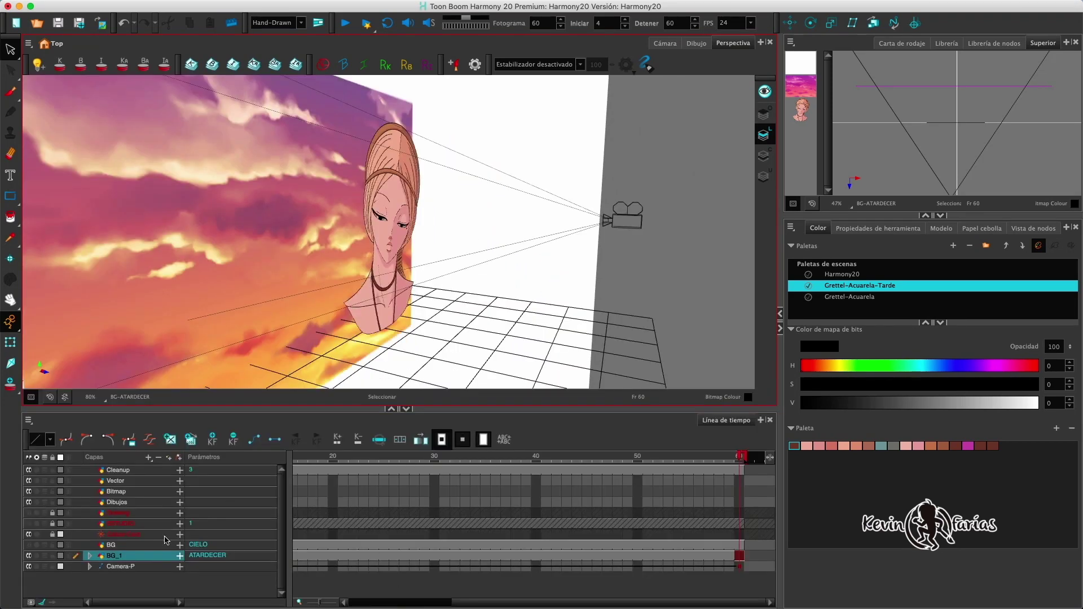
pyautogui.click(32, 534)
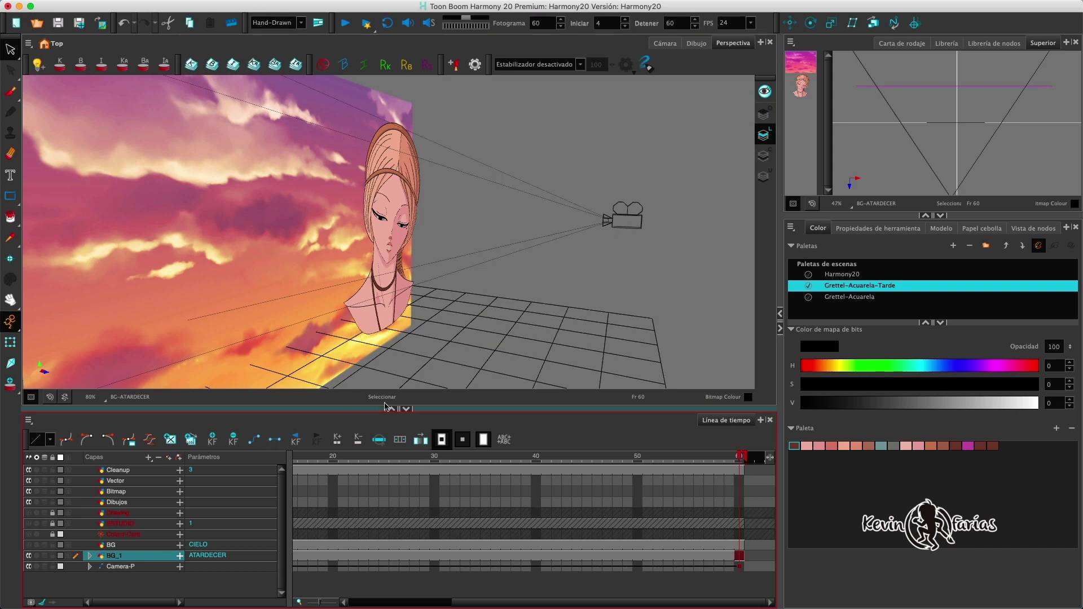
pyautogui.click(406, 409)
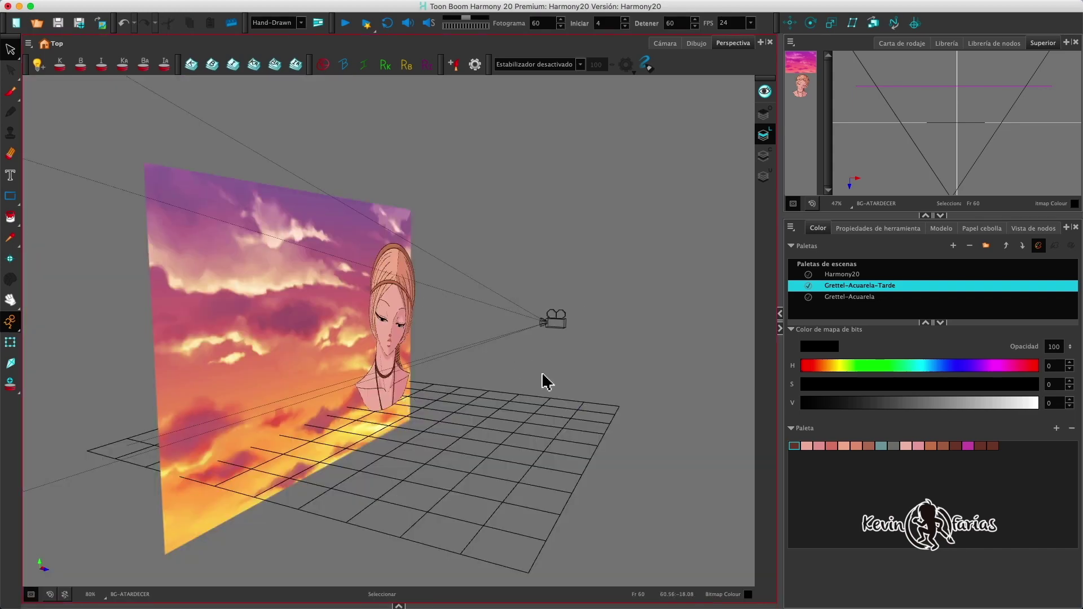
pyautogui.moveTo(565, 352)
pyautogui.mouseDown()
pyautogui.moveTo(481, 406)
pyautogui.moveTo(493, 455)
pyautogui.moveTo(491, 350)
pyautogui.moveTo(464, 345)
pyautogui.moveTo(564, 345)
pyautogui.mouseUp()
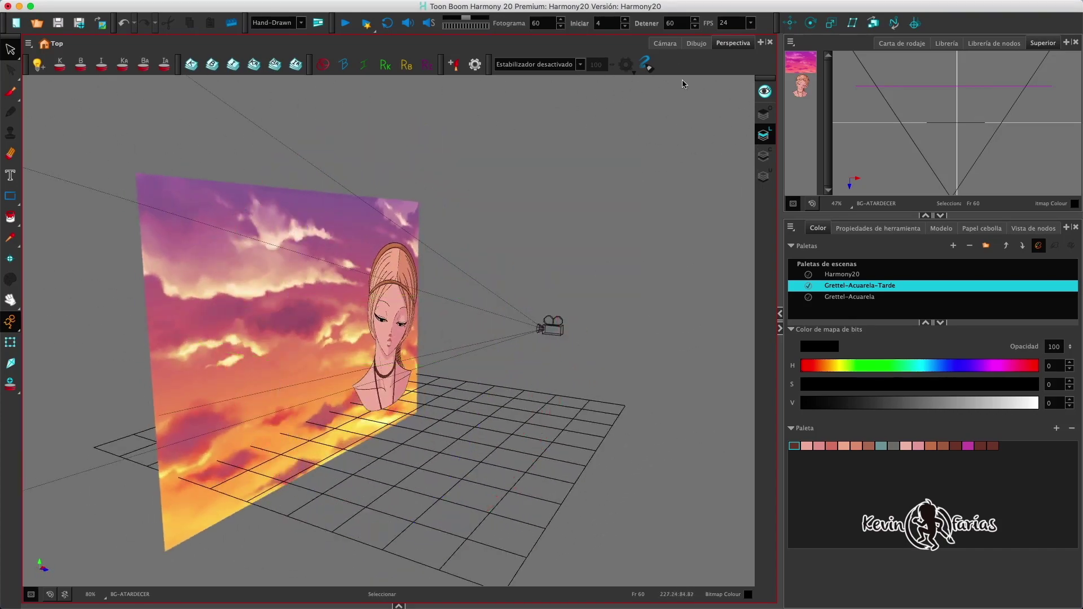
pyautogui.click(666, 43)
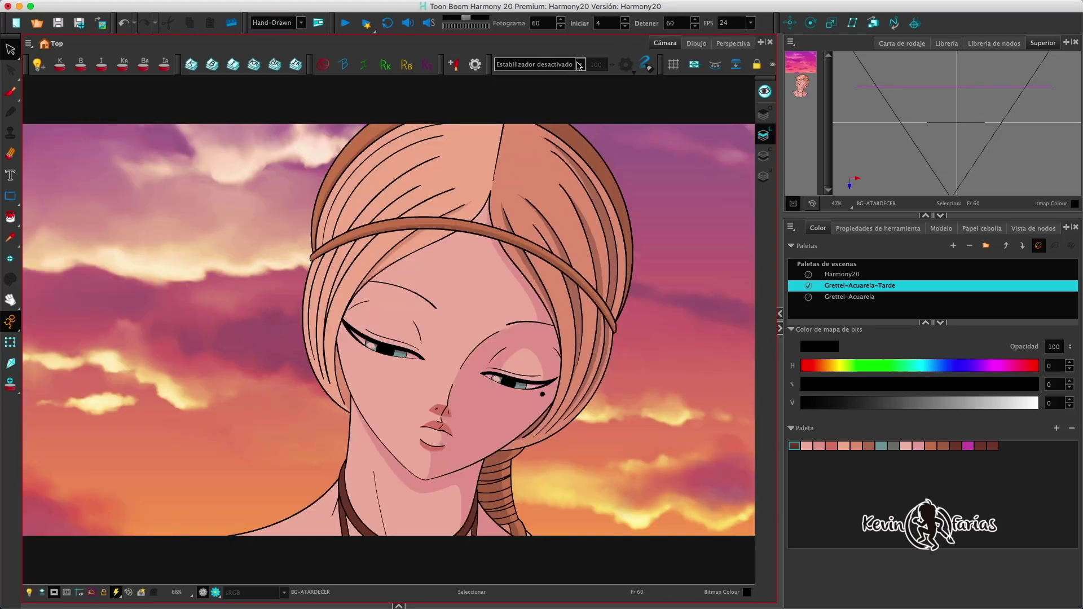
pyautogui.press('Return')
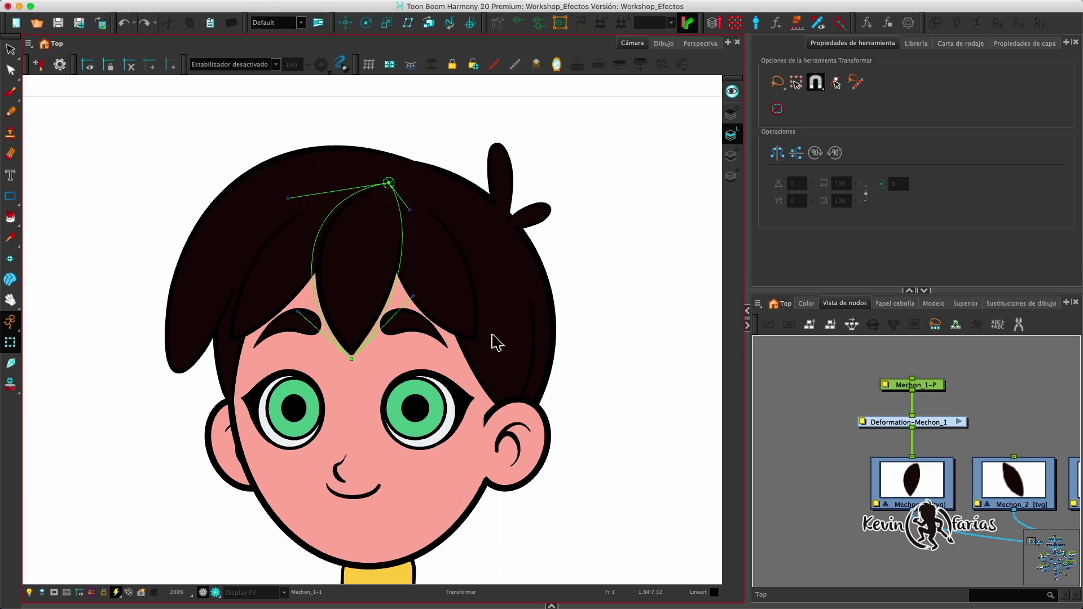
# Try to deform the central hair lock by moving its envelope's tip point and handle, and undo the change.
pyautogui.moveTo(351, 360)
pyautogui.mouseDown()
pyautogui.moveTo(336, 374)
pyautogui.moveTo(379, 362)
pyautogui.moveTo(338, 362)
pyautogui.mouseUp()
pyautogui.moveTo(408, 299)
pyautogui.mouseDown()
pyautogui.moveTo(387, 302)
pyautogui.moveTo(434, 321)
pyautogui.moveTo(406, 302)
pyautogui.mouseUp()
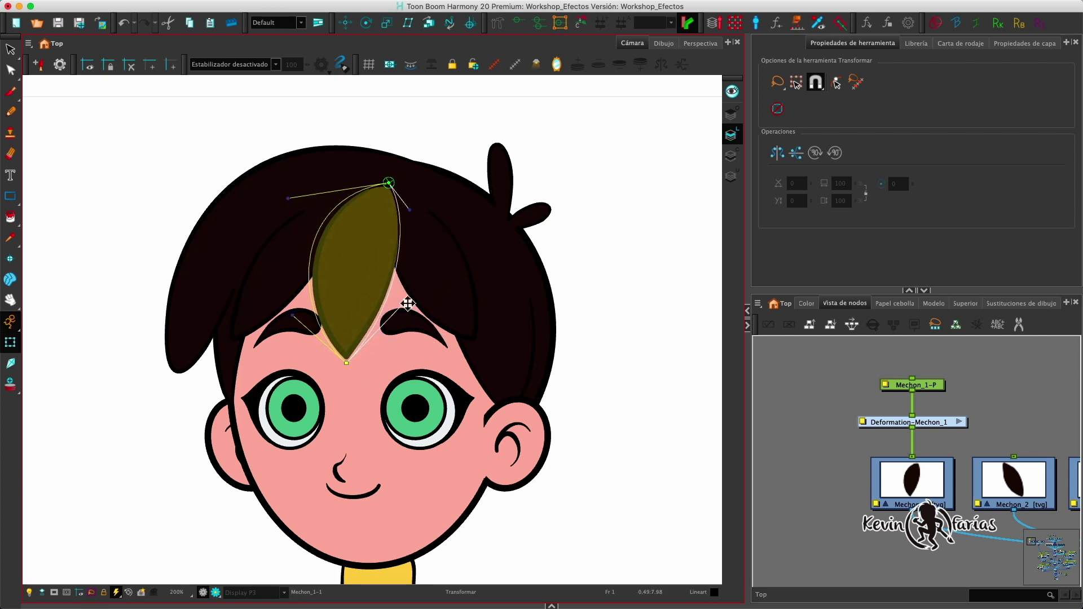
pyautogui.press('super+z')
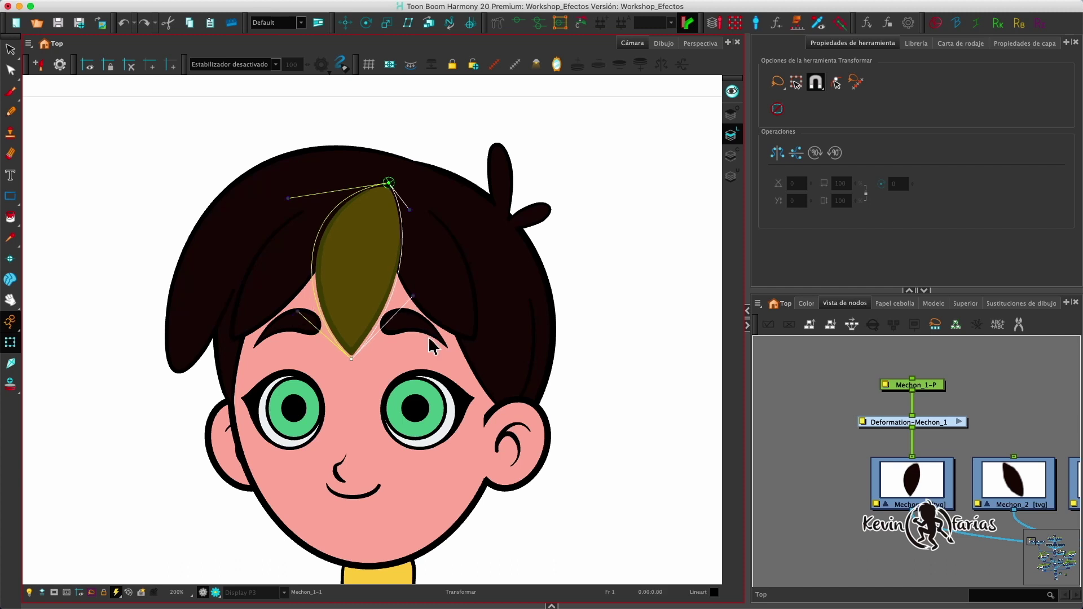
pyautogui.click(811, 388)
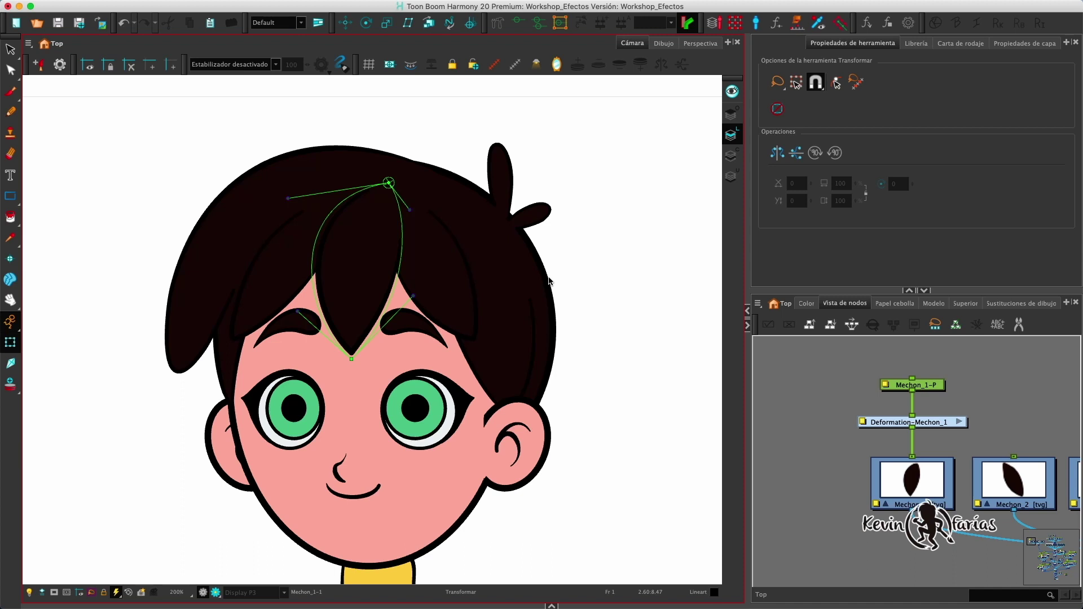
# Create a deformer on the Deformation-Mechon_1 deformer, drawing a curved centre line from the hair lock's root to its tip.
pyautogui.click(931, 422)
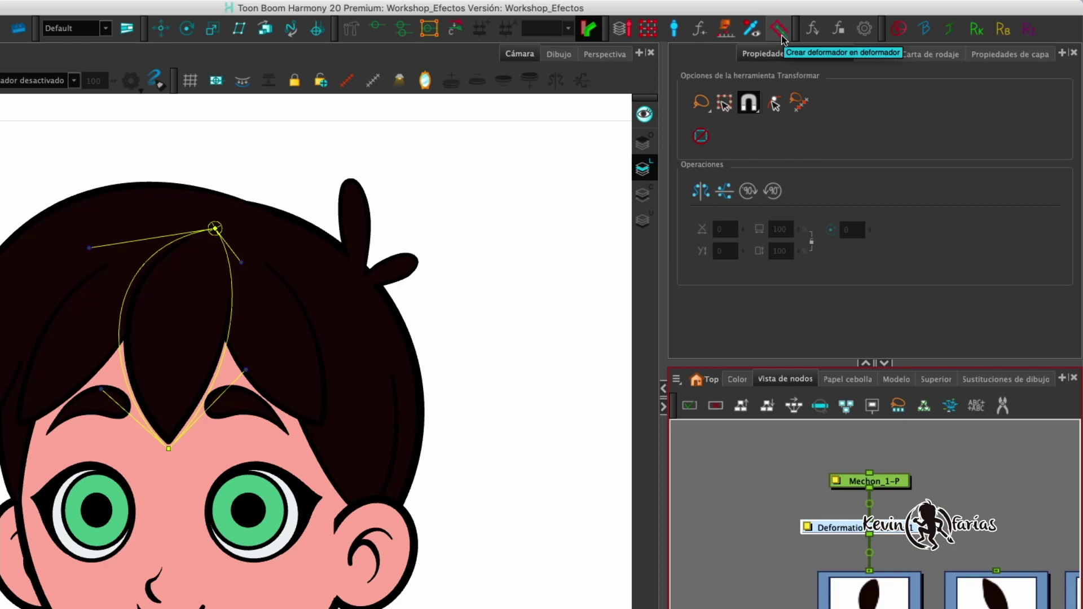
pyautogui.click(781, 35)
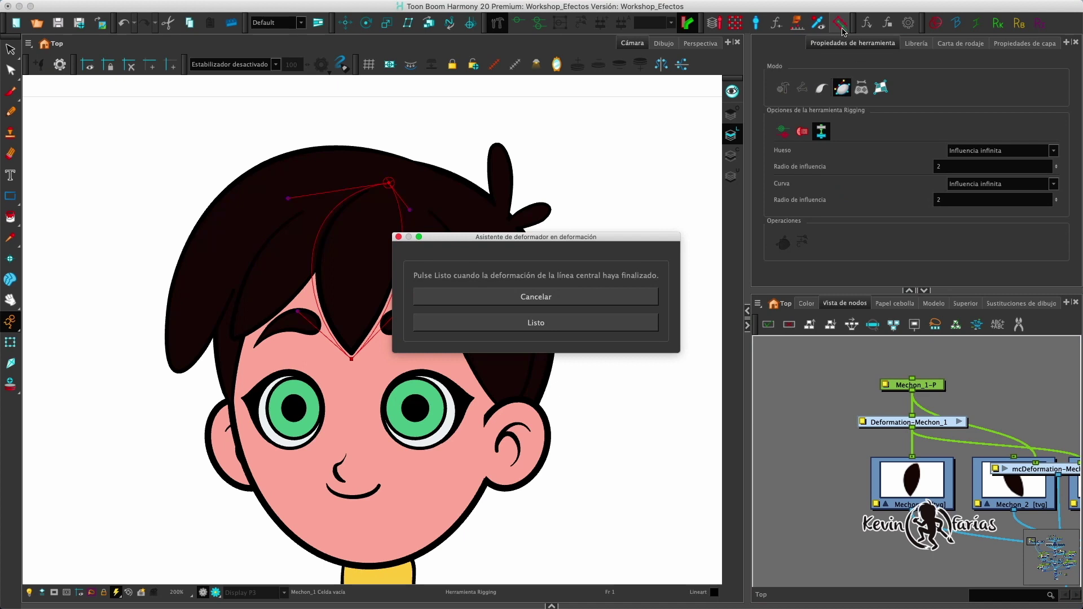
pyautogui.moveTo(519, 241); pyautogui.dragTo(539, 413)
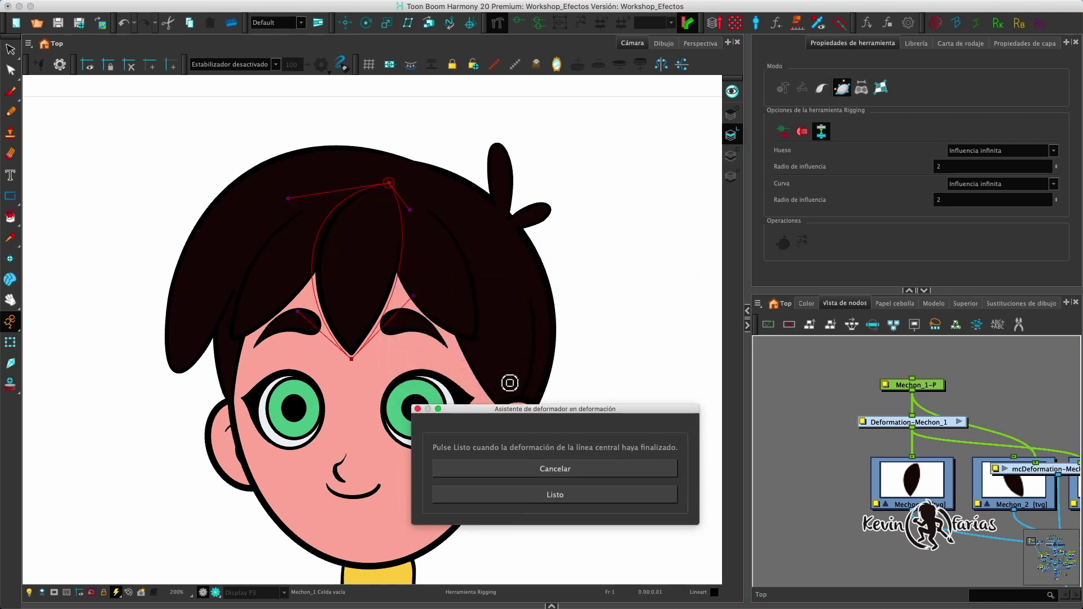
pyautogui.click(399, 170)
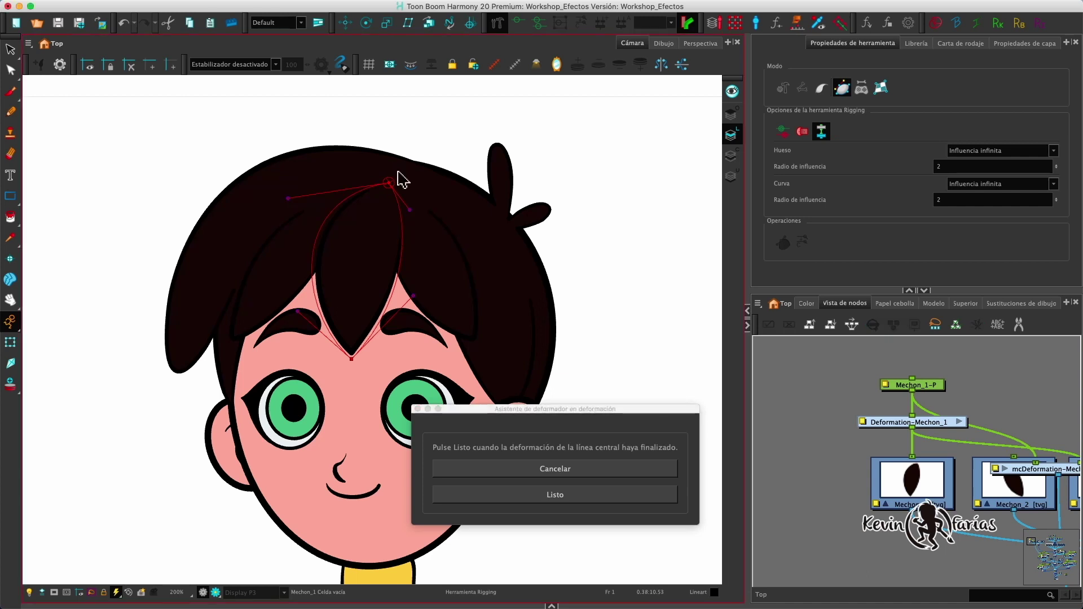
pyautogui.moveTo(352, 368); pyautogui.dragTo(326, 283)
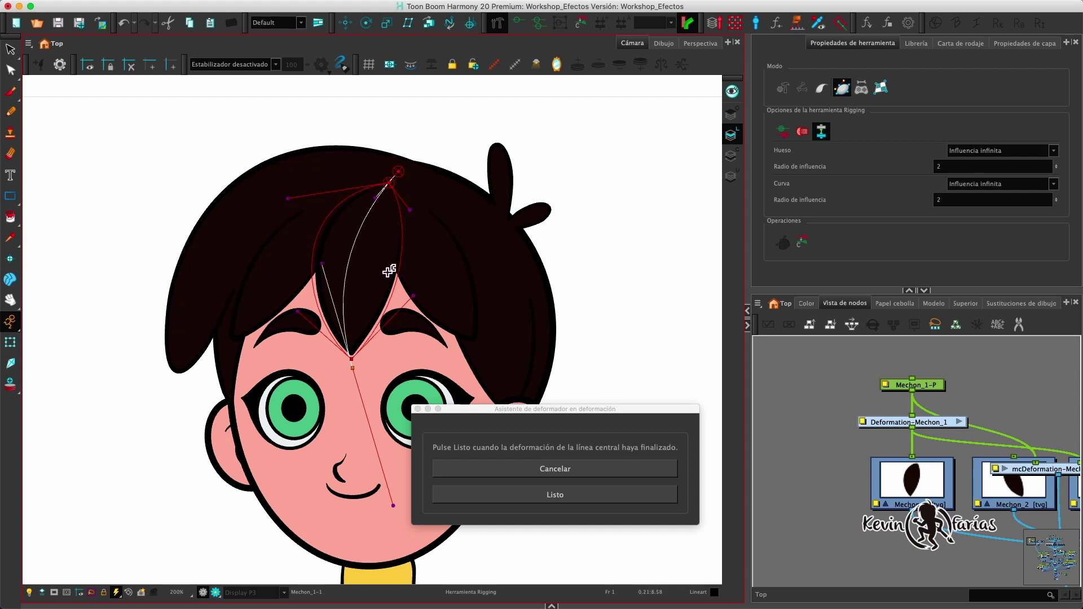
pyautogui.click(572, 496)
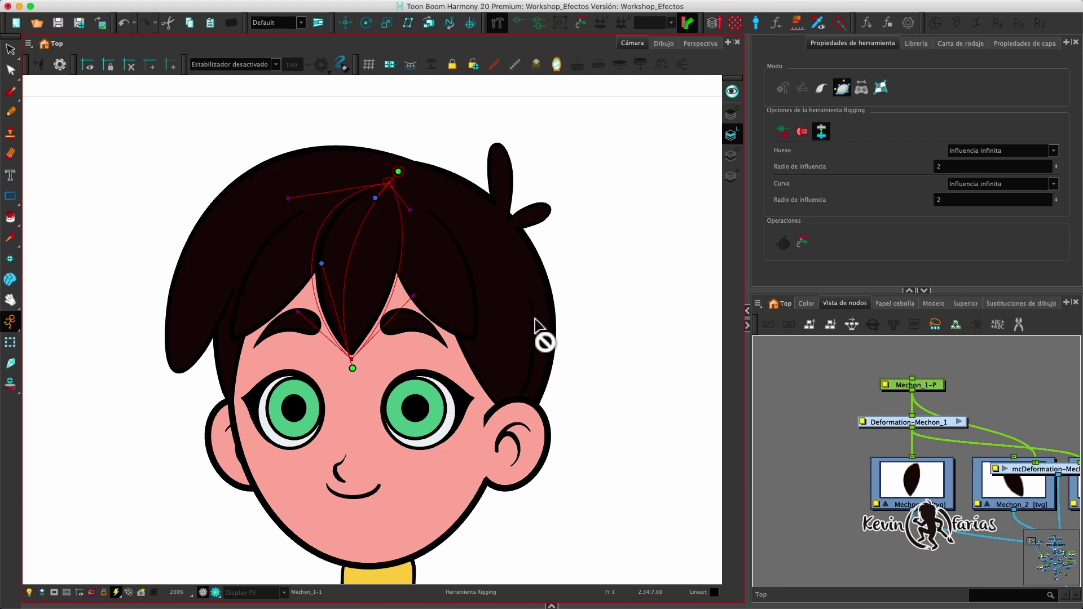
# Arrange the mcDeformation-Mechon_1-G and Deformation-Mechon_1 nodes apart from each other beneath the Mechon_1-P peg.
pyautogui.moveTo(1066, 471)
pyautogui.mouseDown()
pyautogui.moveTo(998, 447)
pyautogui.moveTo(896, 442)
pyautogui.mouseUp()
pyautogui.moveTo(929, 388); pyautogui.dragTo(929, 369)
pyautogui.moveTo(930, 438); pyautogui.dragTo(908, 351)
pyautogui.click(929, 365)
pyautogui.moveTo(933, 407); pyautogui.dragTo(859, 450)
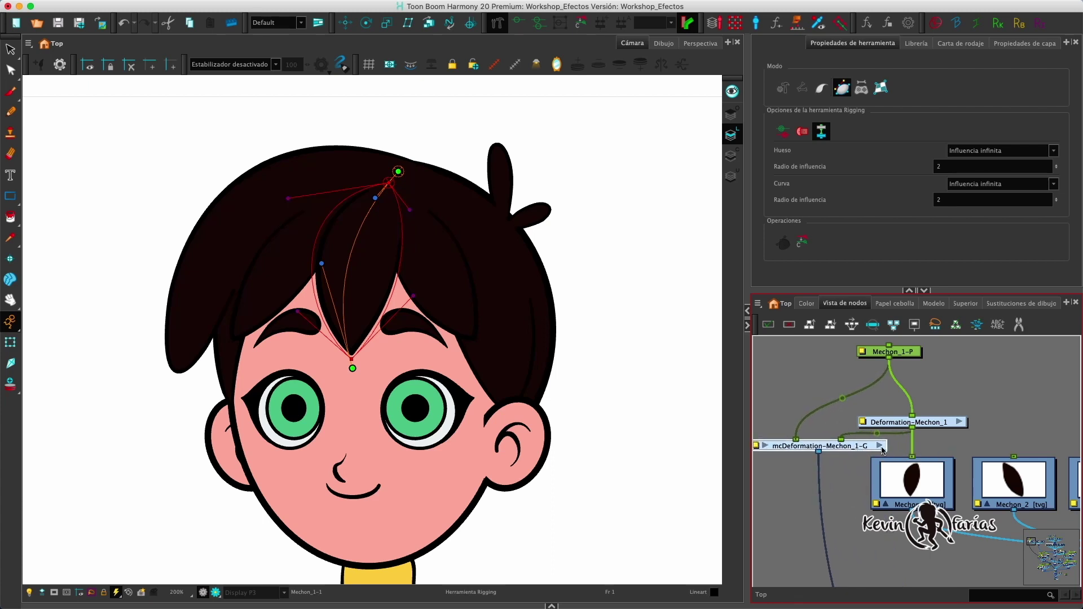
pyautogui.moveTo(936, 425); pyautogui.dragTo(981, 387)
pyautogui.moveTo(864, 449); pyautogui.dragTo(893, 424)
pyautogui.moveTo(910, 356); pyautogui.dragTo(888, 352)
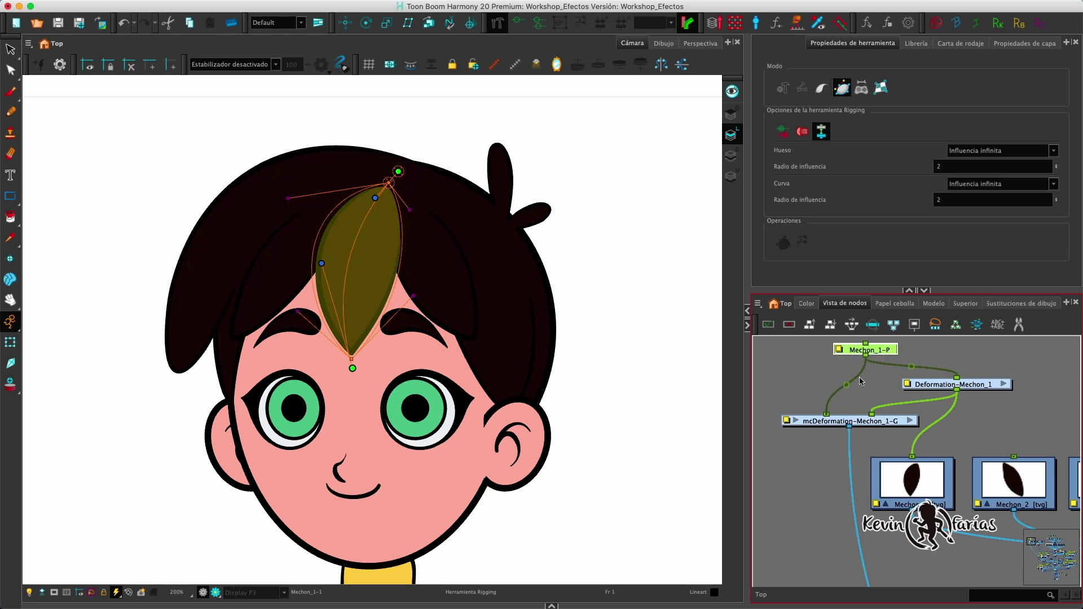
# Bend the central hair lock to both sides with the Transform tool by moving the centre-line deformer's tip point.
pyautogui.click(817, 421)
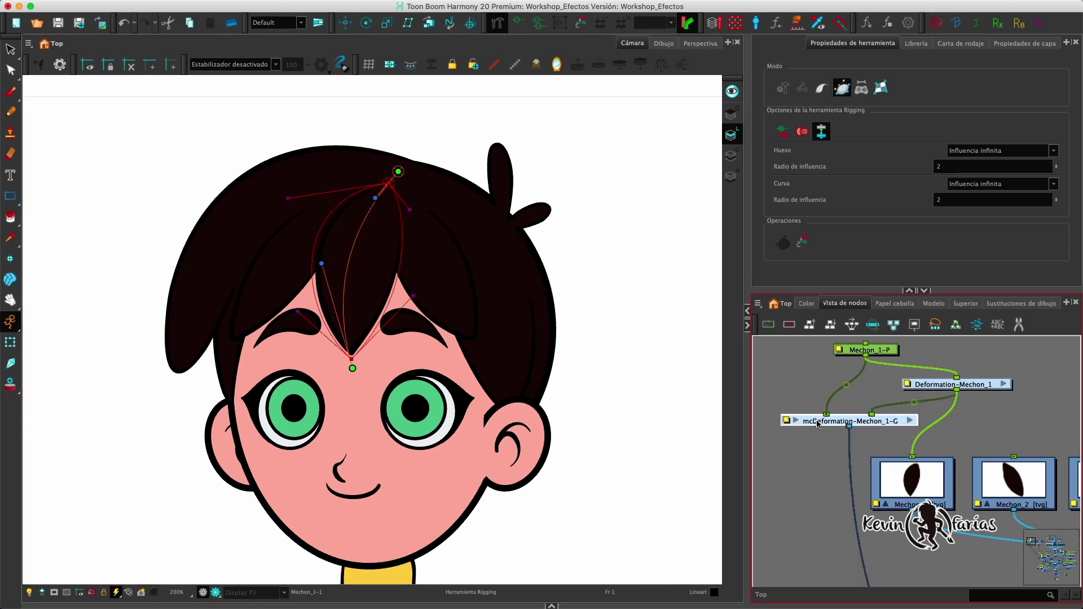
pyautogui.click(11, 341)
pyautogui.moveTo(353, 369); pyautogui.dragTo(353, 375)
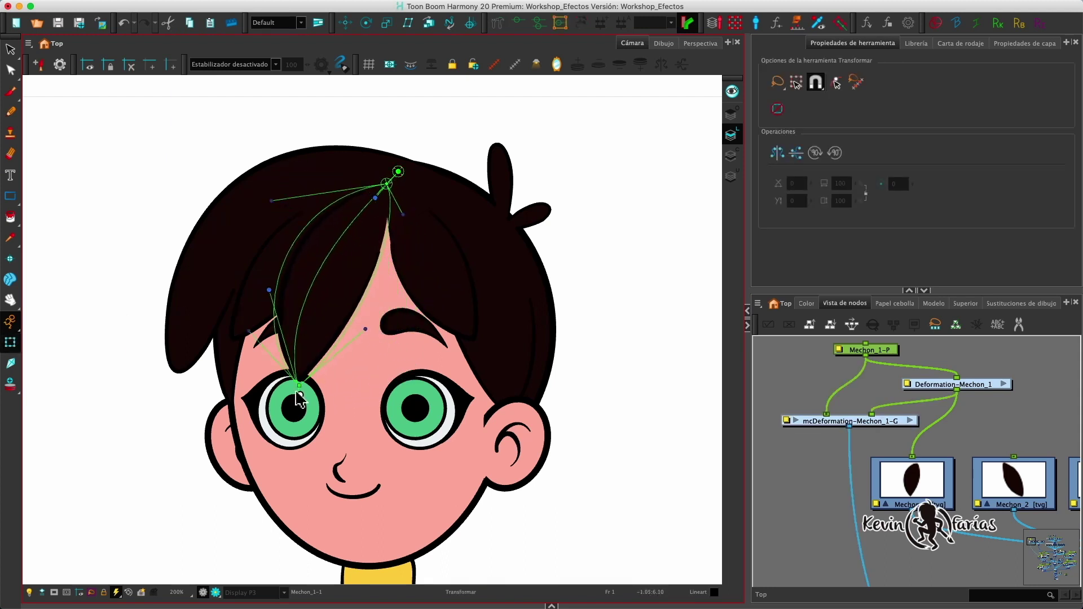
pyautogui.moveTo(373, 357); pyautogui.dragTo(297, 389)
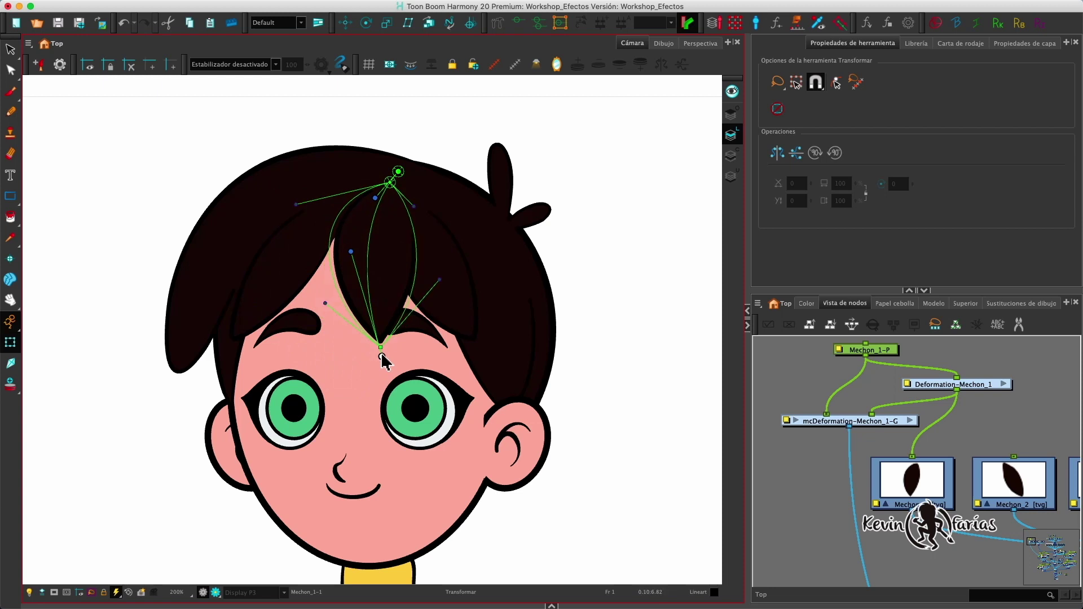
pyautogui.moveTo(299, 378); pyautogui.dragTo(358, 354)
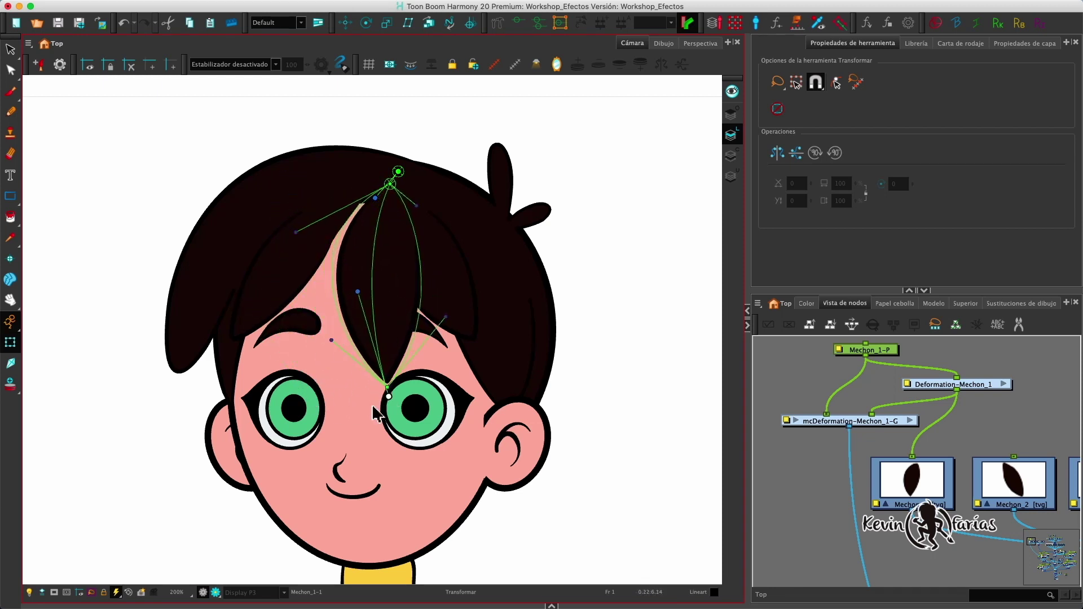